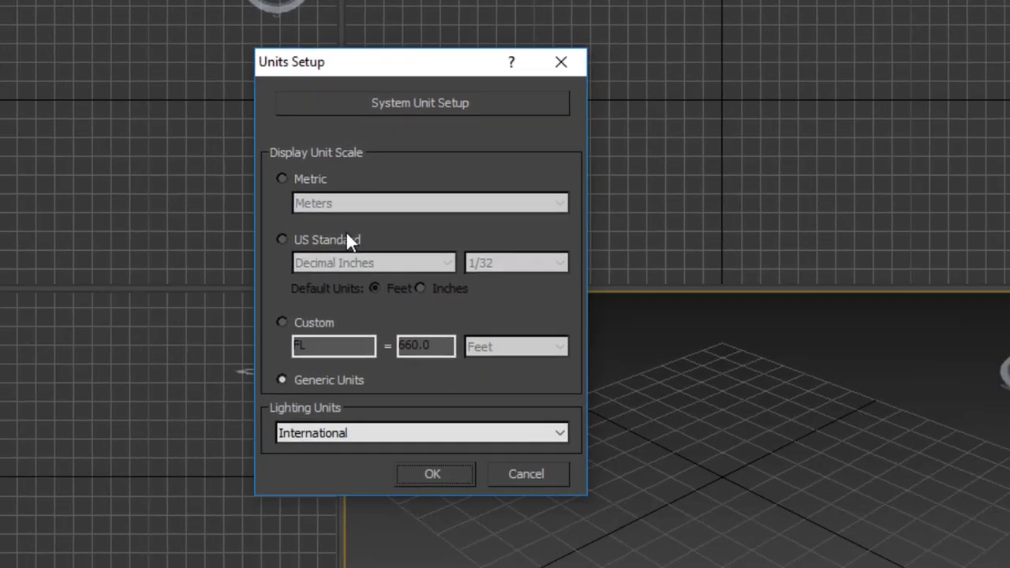
Step: Set the display unit scale to US Standard with Decimal Inches and accept the units setup
left_click(435, 457)
left_click(460, 479)
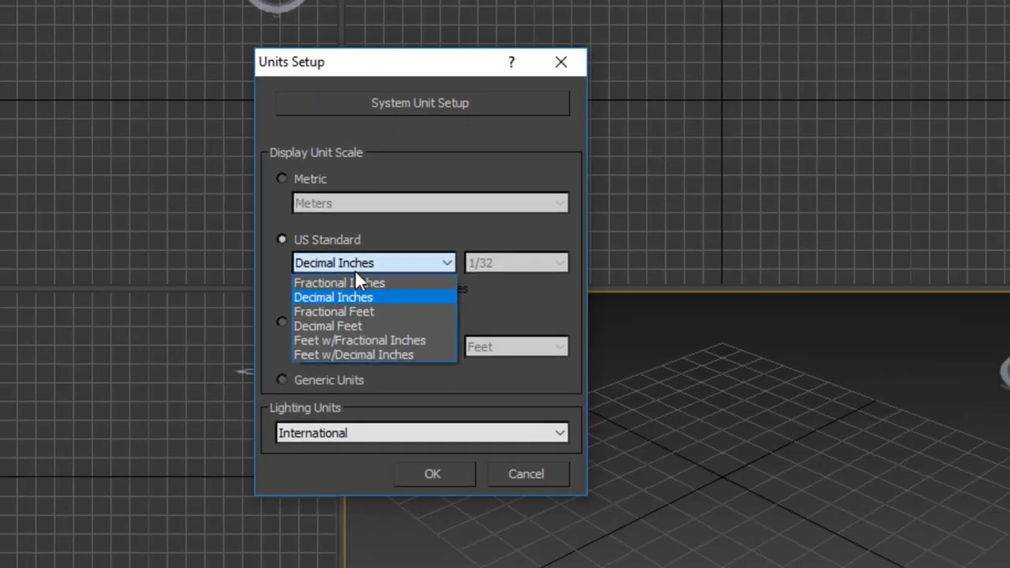
left_click(356, 292)
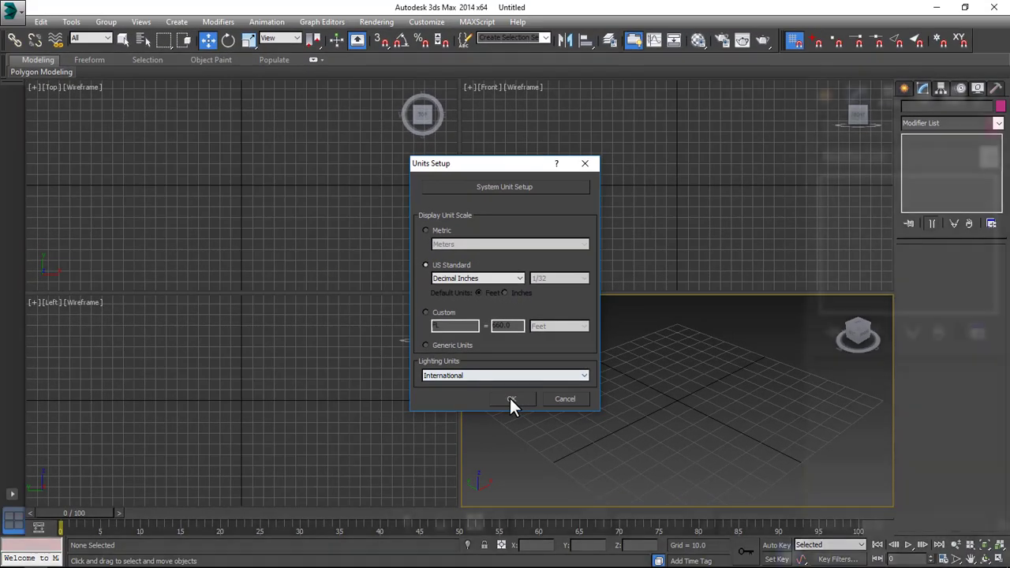
left_click(432, 474)
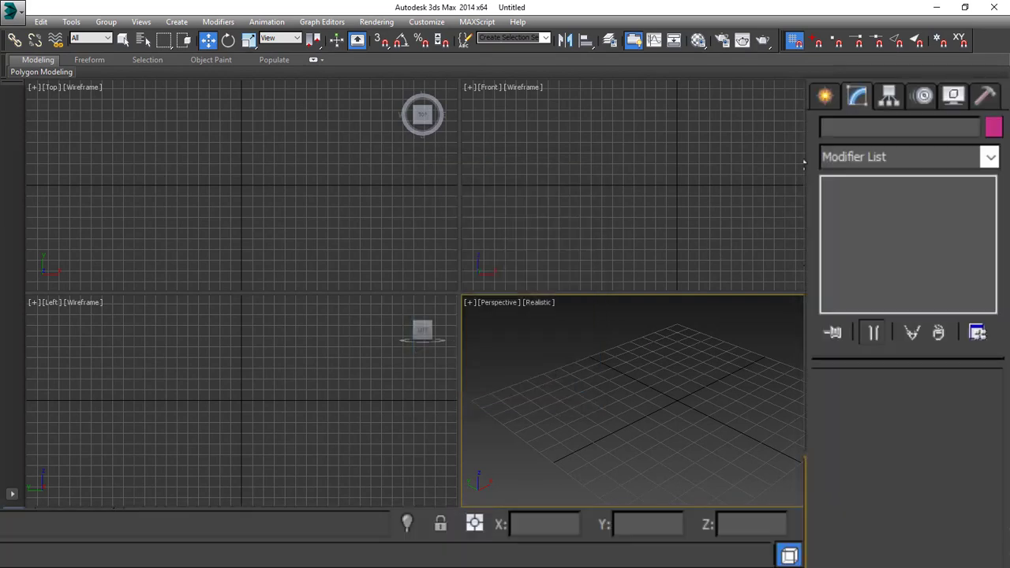
Step: Draw a straight vertical two-point Line spline about 38 inches long in the Front view
left_click(817, 102)
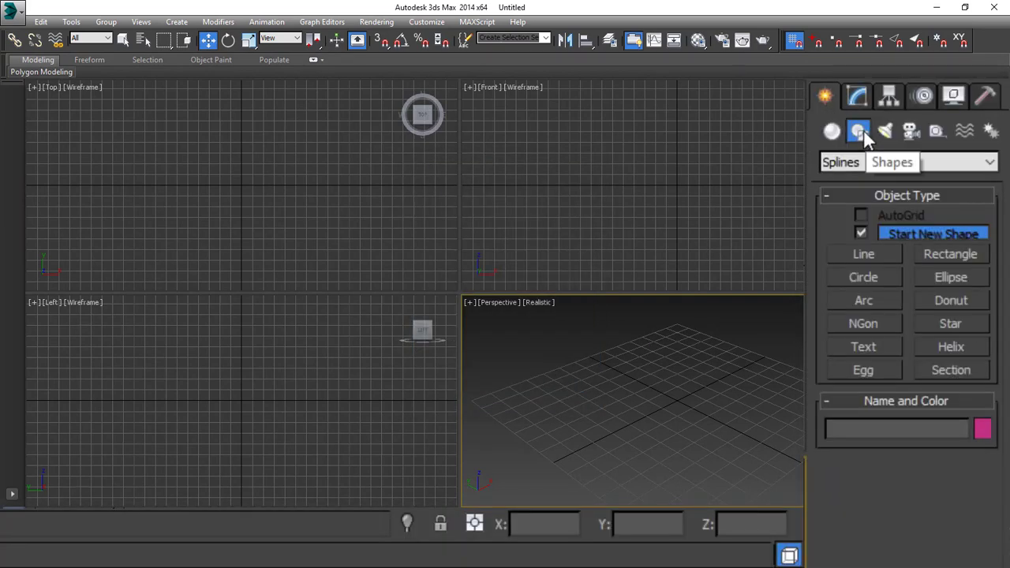
left_click(863, 254)
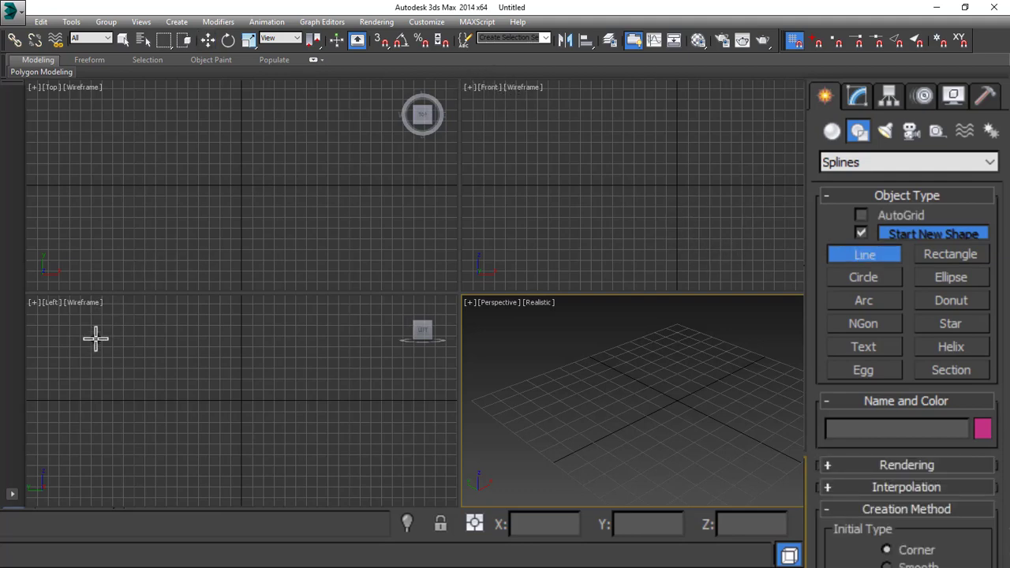
left_click(710, 229)
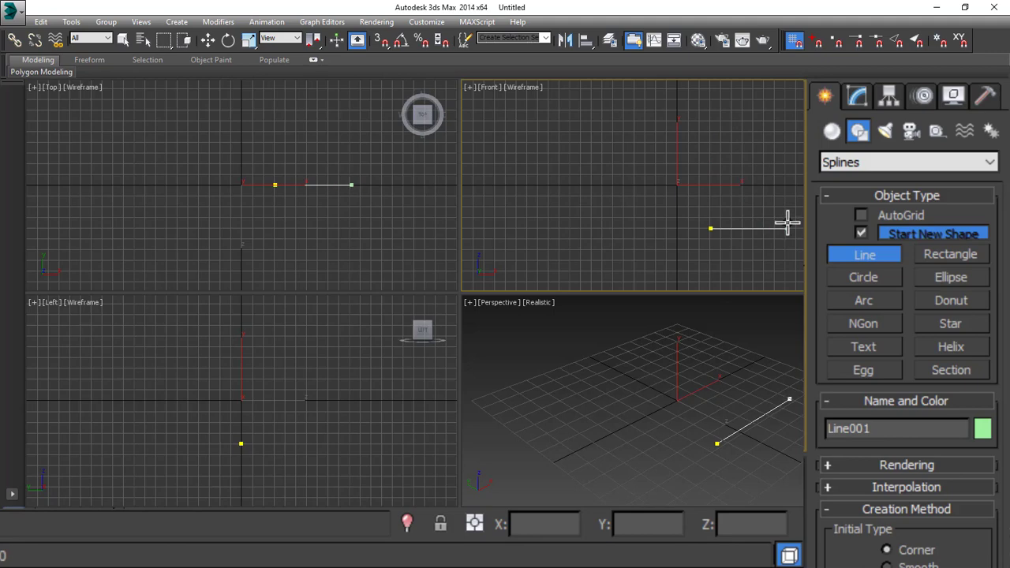
left_click(723, 125)
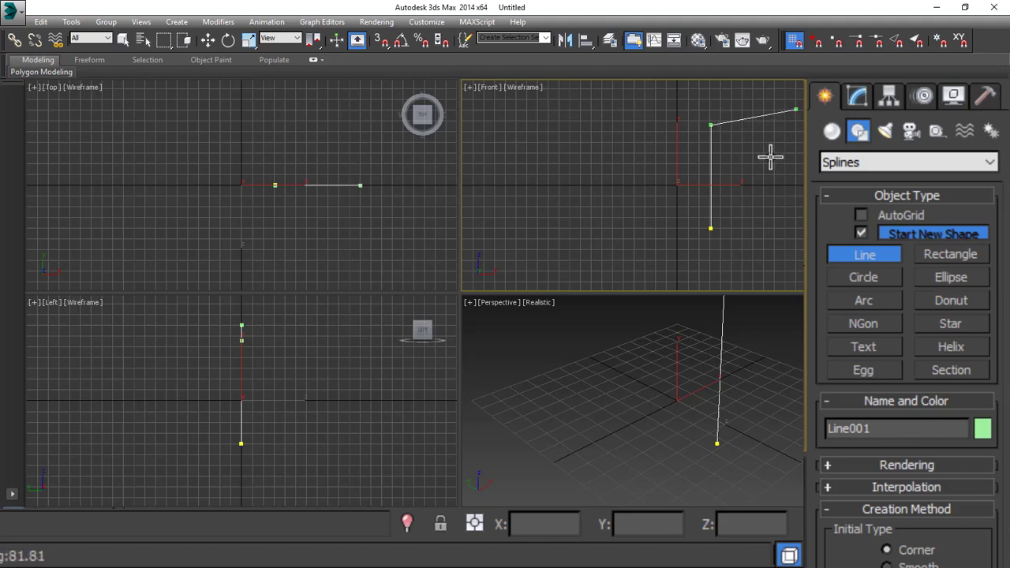
right_click(787, 117)
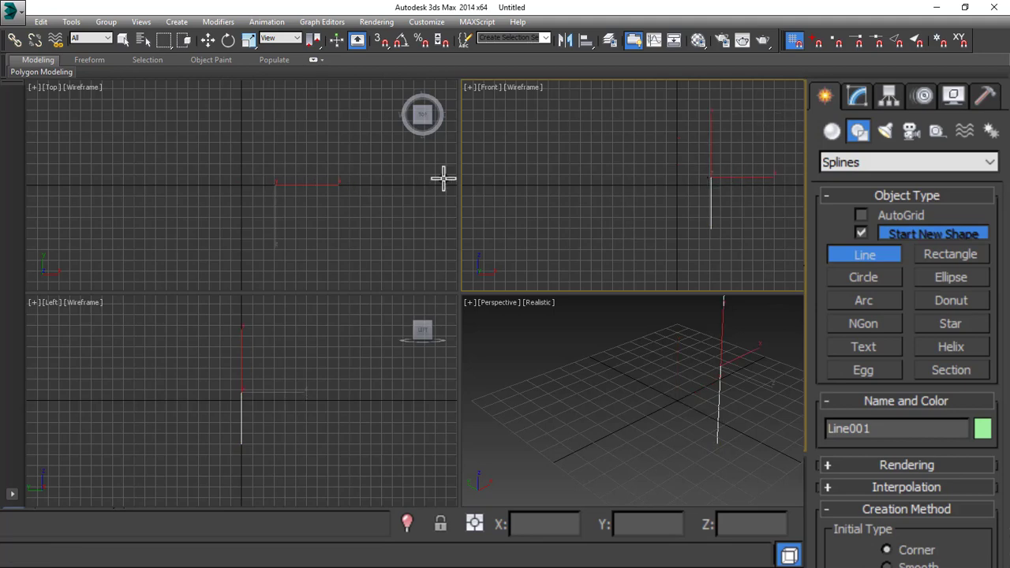
Step: Move the line to the world origin by setting its X, Y and Z positions to 0
left_click(209, 42)
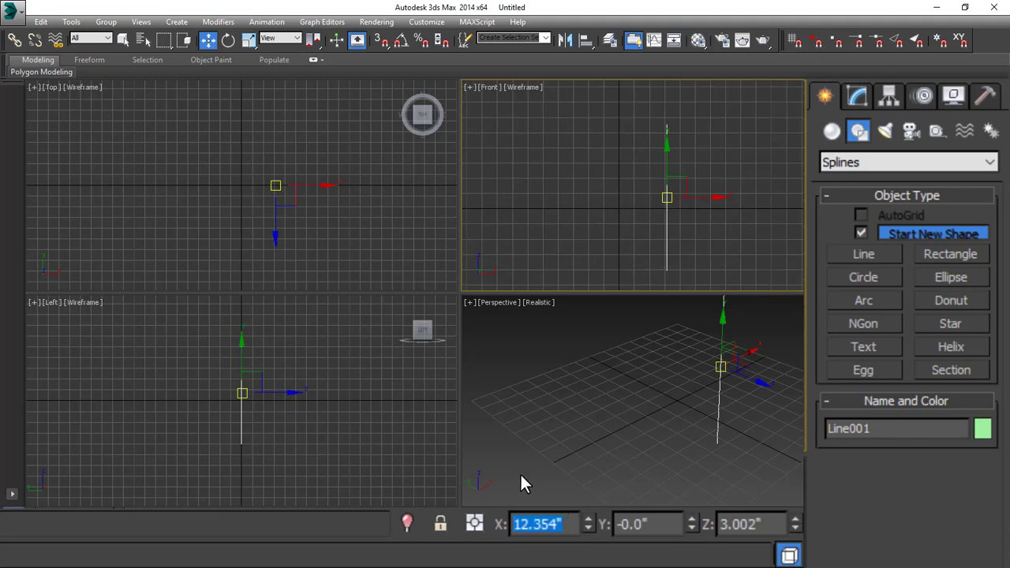
type("0")
key("Tab")
type("0")
key("Tab")
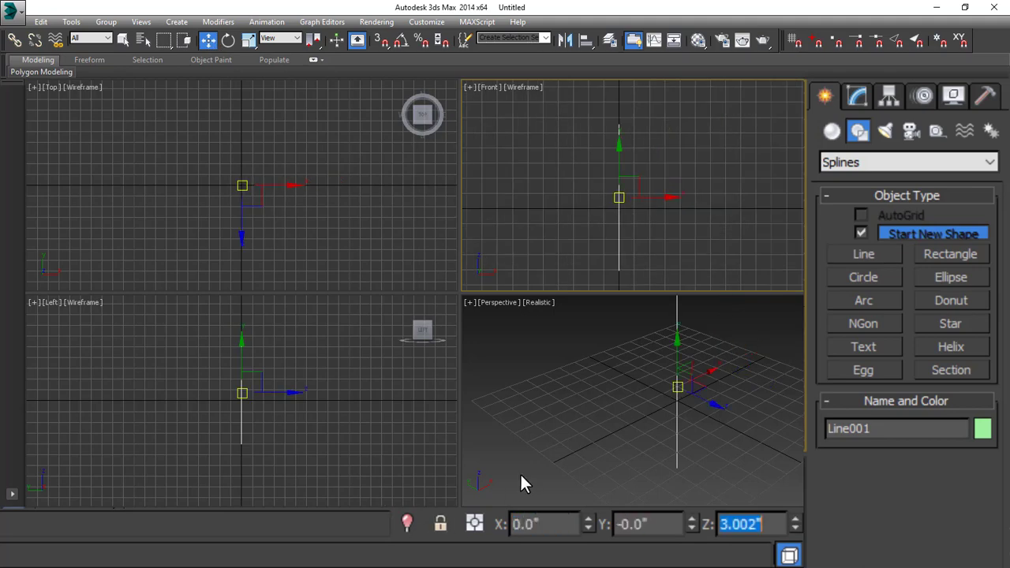
type("0")
key("Return")
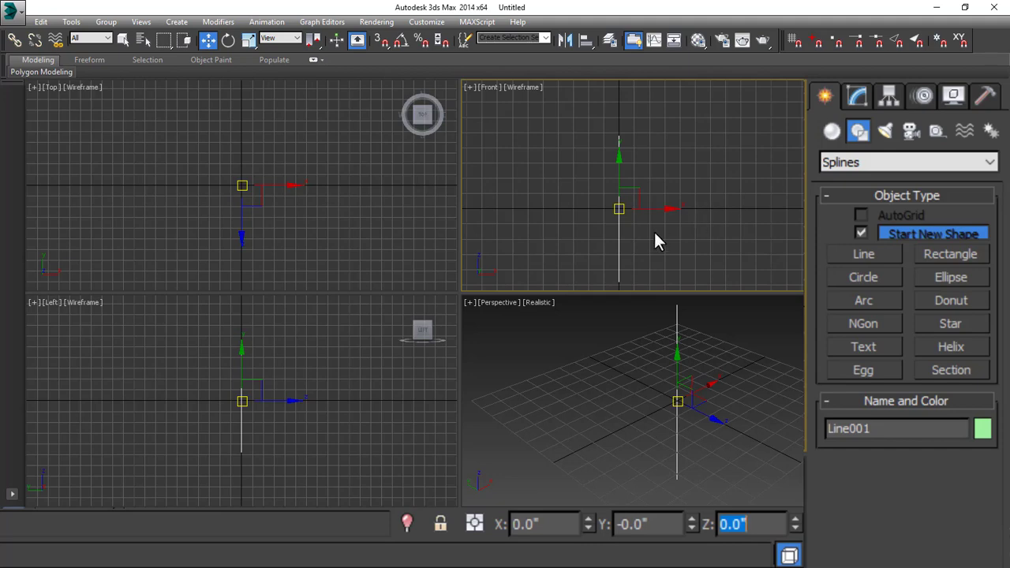
Step: In the maximized Perspective view, edit the line at Vertex level and set the lower vertex's Z position to 0
key("alt+w")
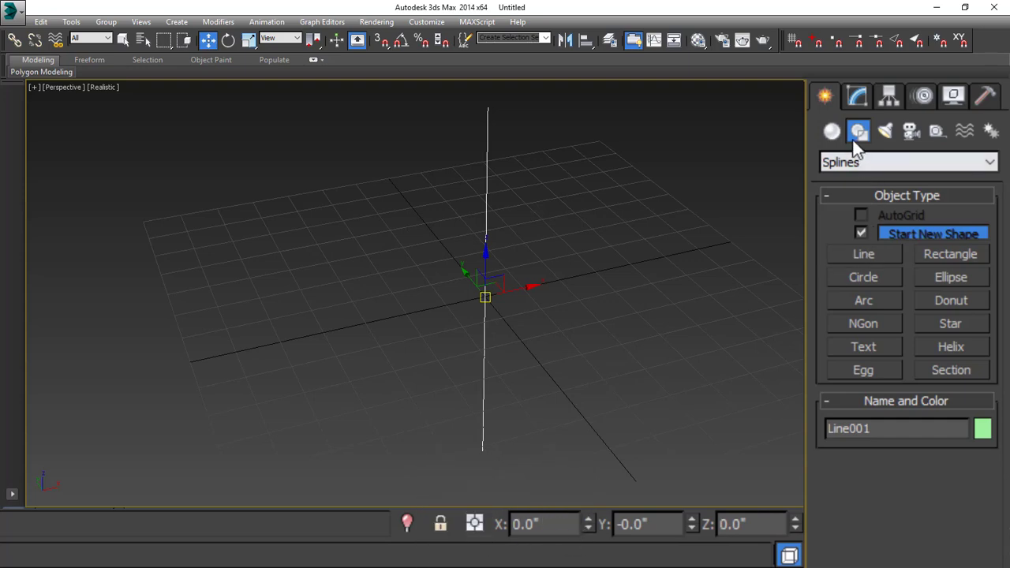
left_click(867, 95)
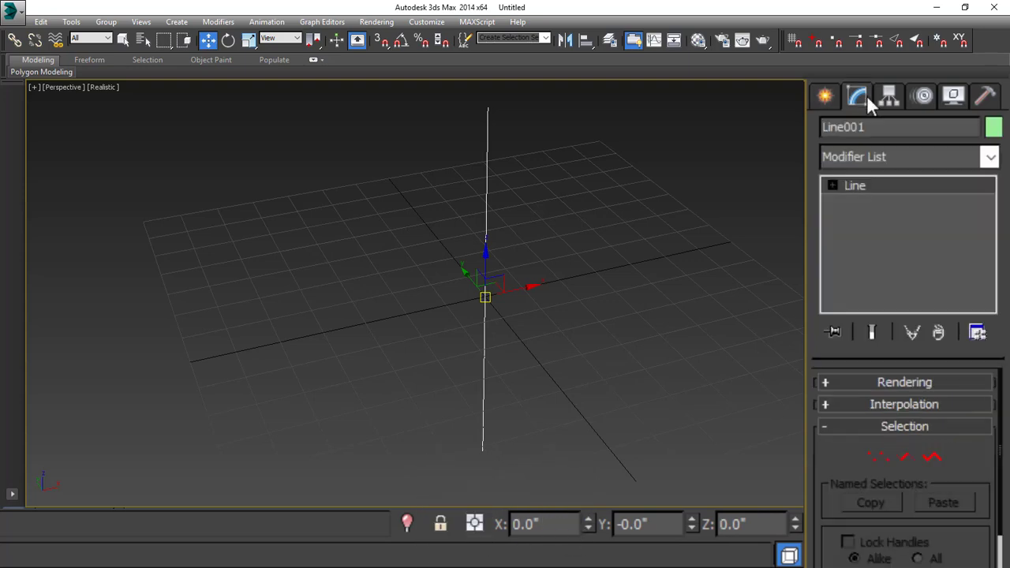
left_click(833, 186)
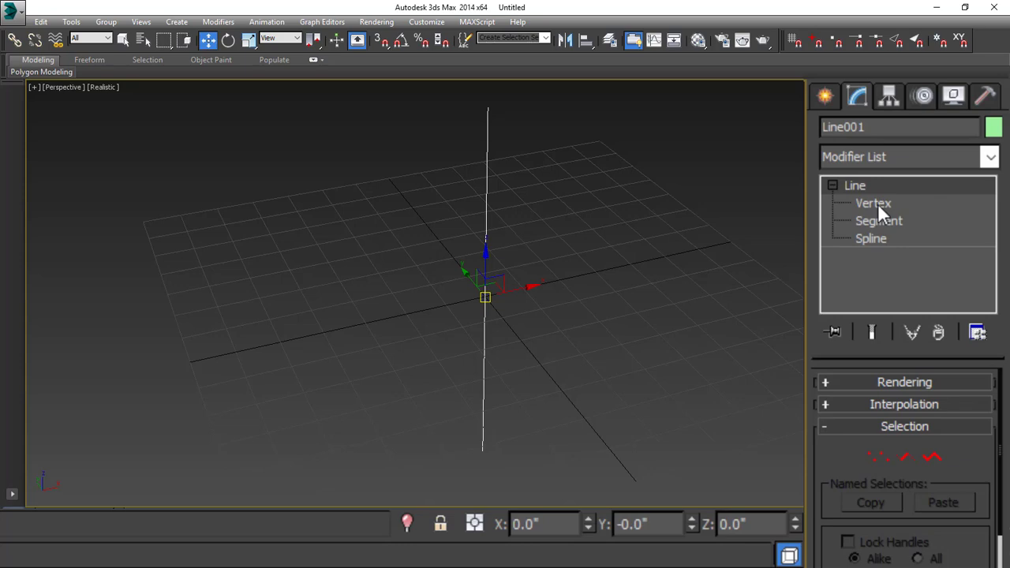
left_click(876, 204)
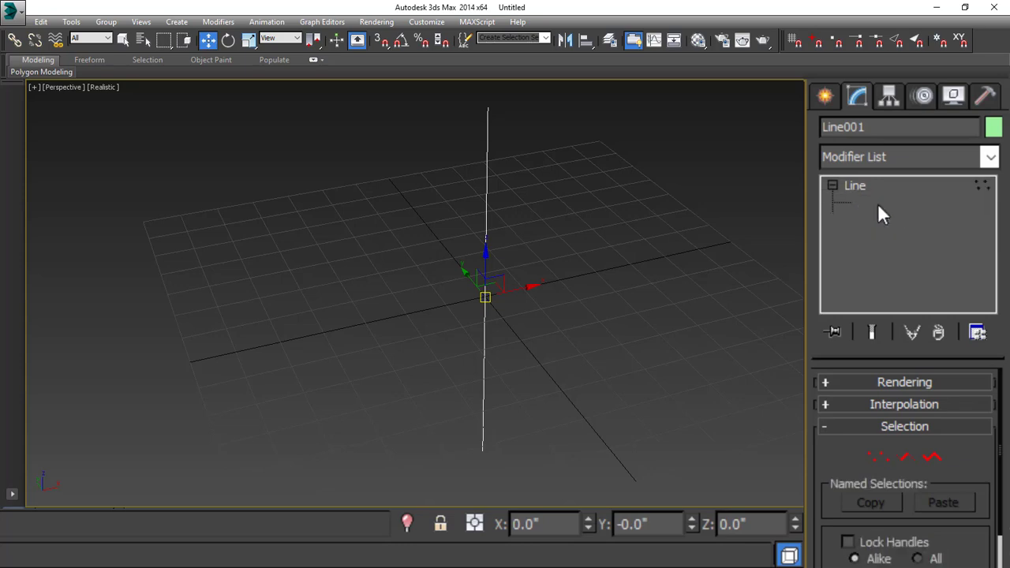
left_click(482, 450)
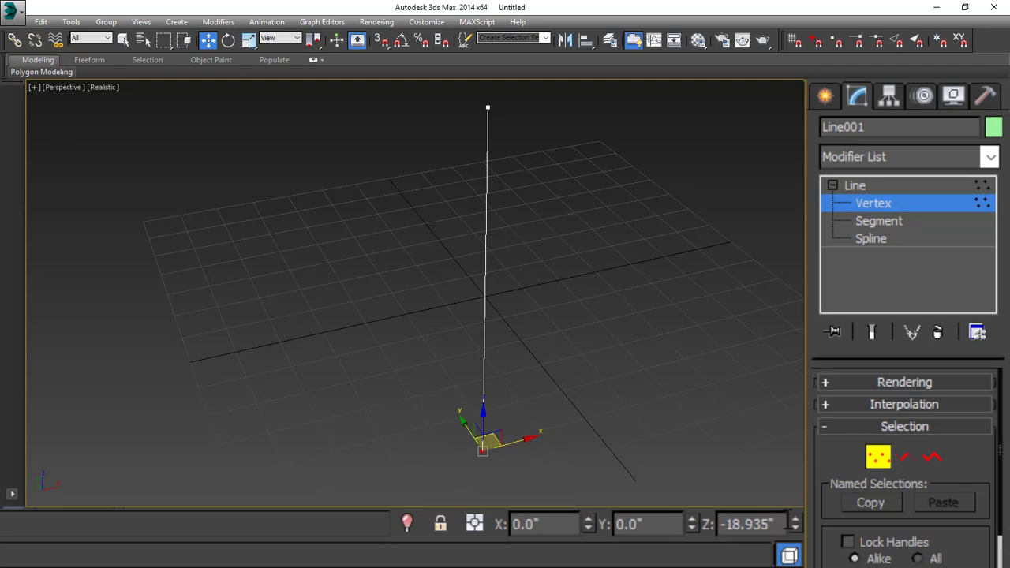
left_click_drag(786, 523, 706, 527)
type("18.935")
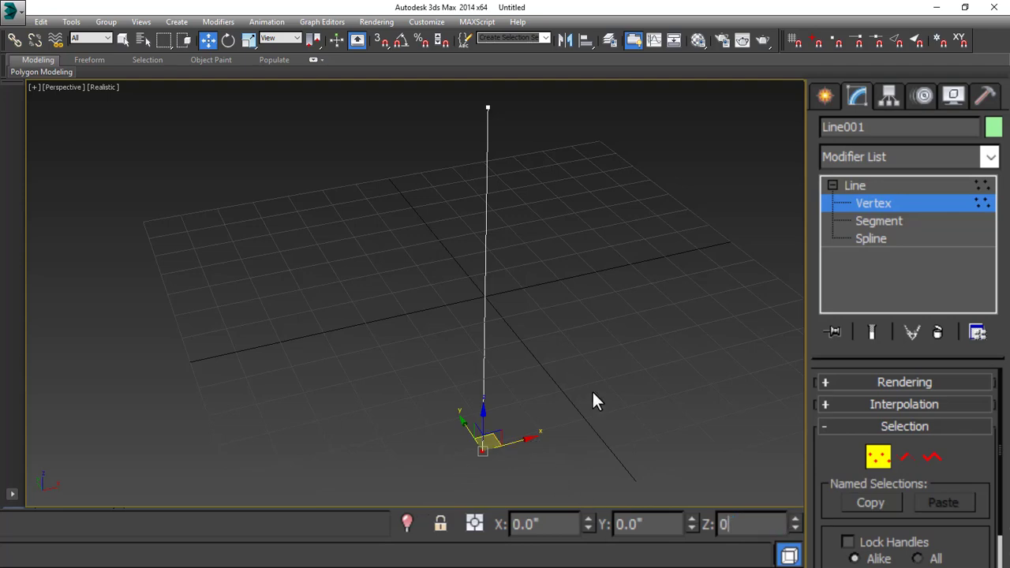
key("Return")
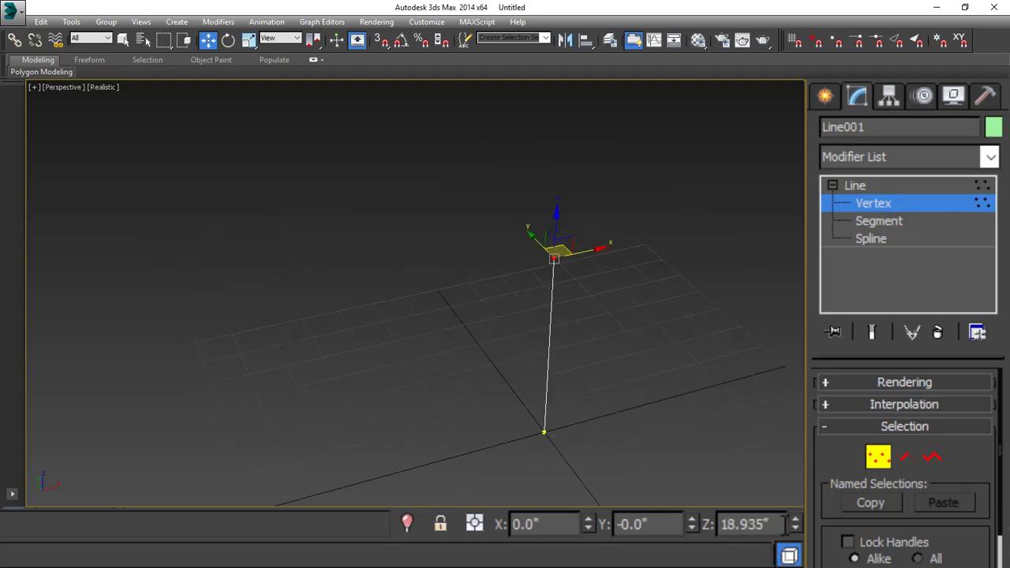
Step: Set the Z position of the line's upper vertex to 22 inches
left_click_drag(785, 525, 720, 525)
type("22")
key("Return")
Step: Make the line show as a solid in both renderer and viewport, with a radial thickness of 2 inches
left_click(891, 382)
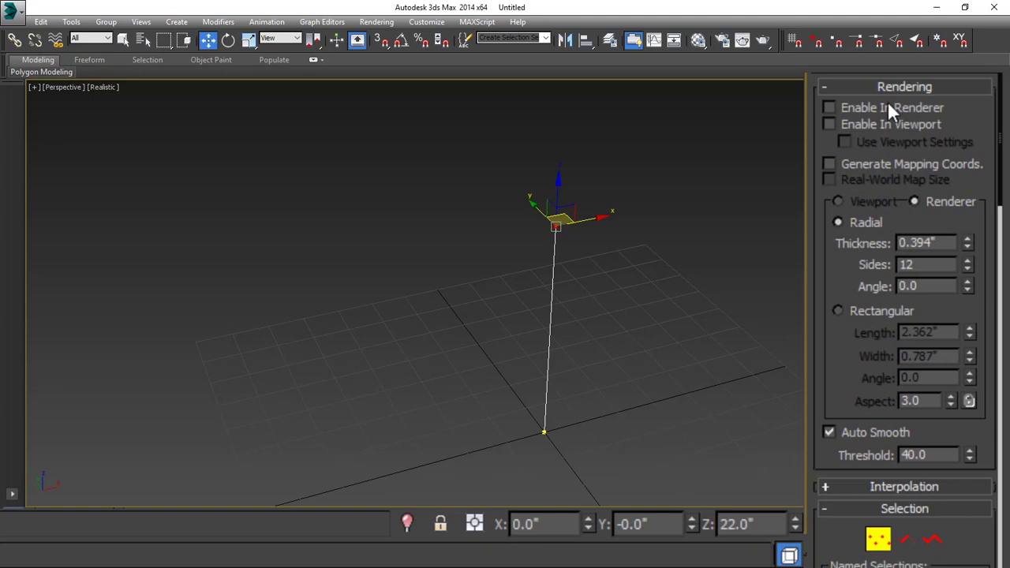
left_click(887, 109)
left_click(871, 129)
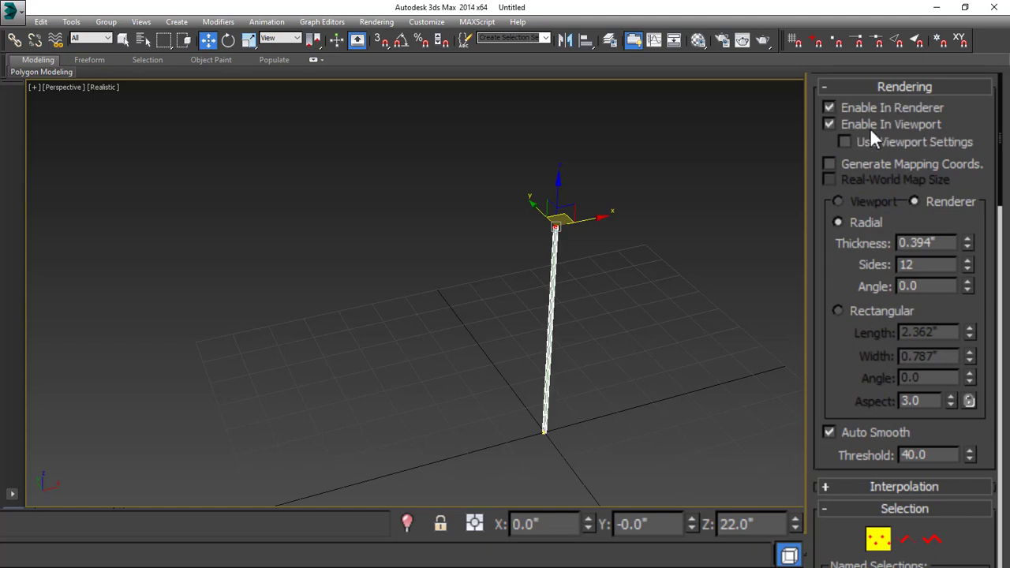
double_click(899, 243)
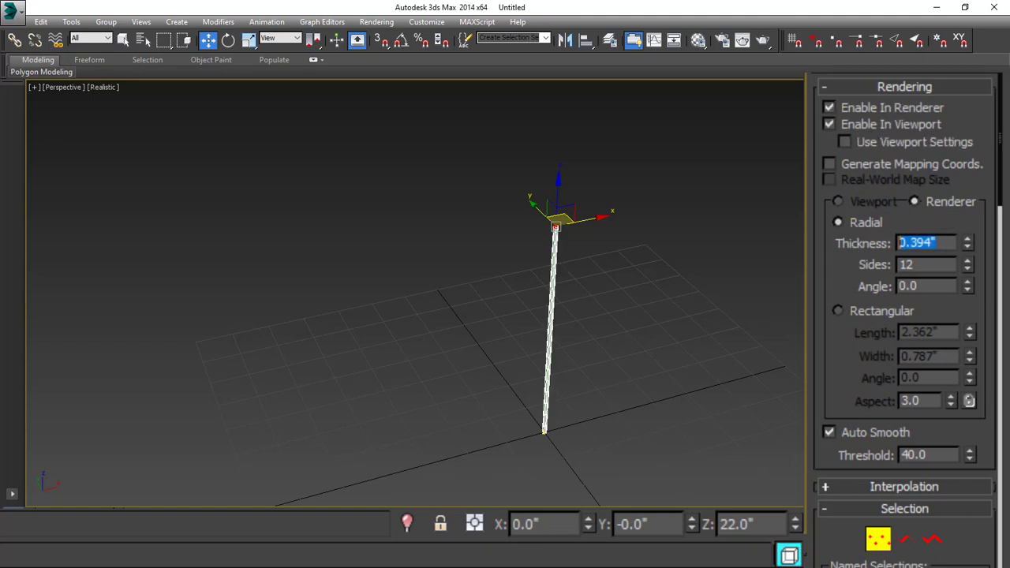
type("2")
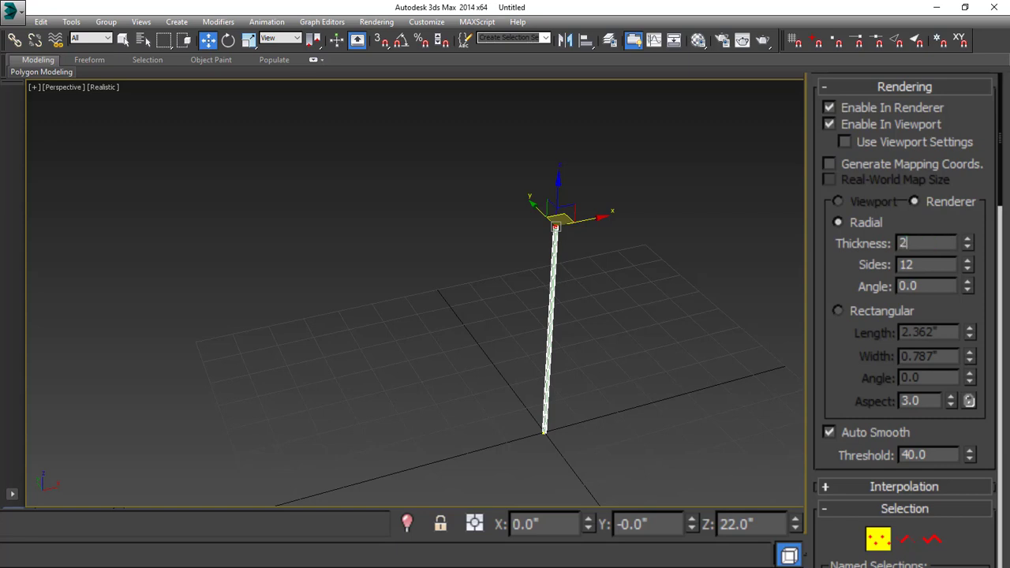
key("Return")
Step: Offset the line's upper vertex to X 9 and Y 9 inches
middle_click_drag(599, 261, 572, 313, "alt")
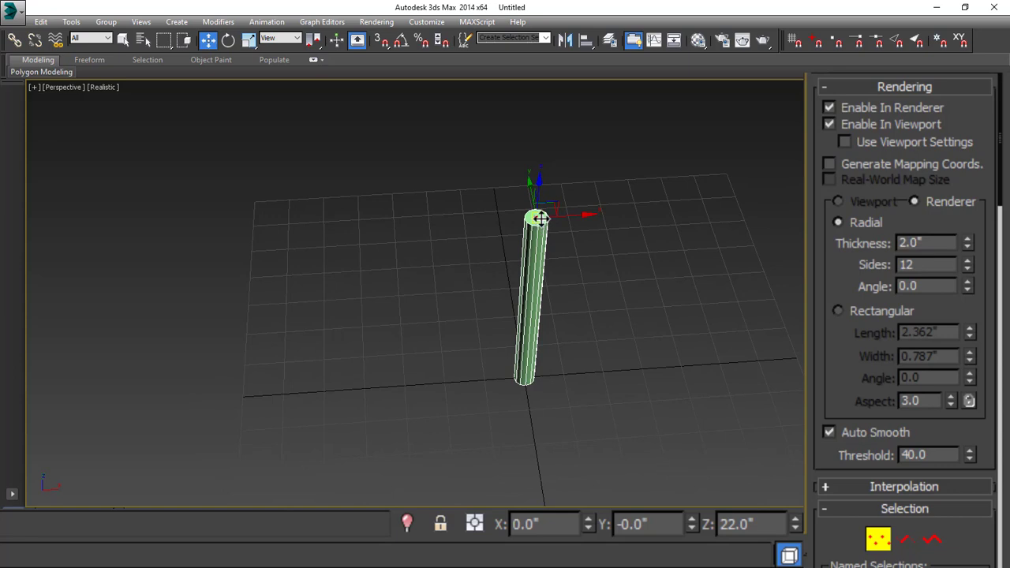
left_click(563, 524)
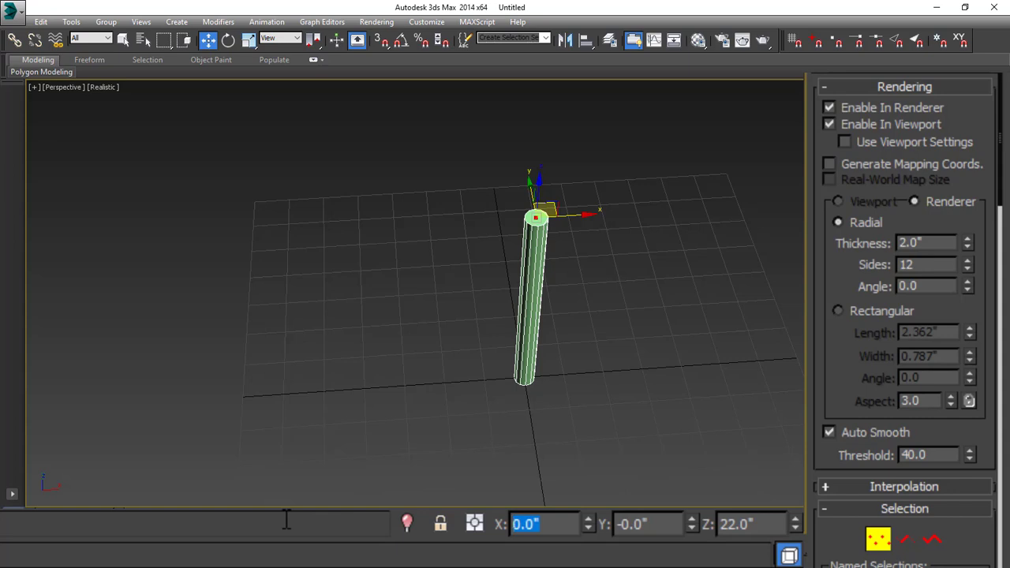
type("9")
key("Tab")
type("9")
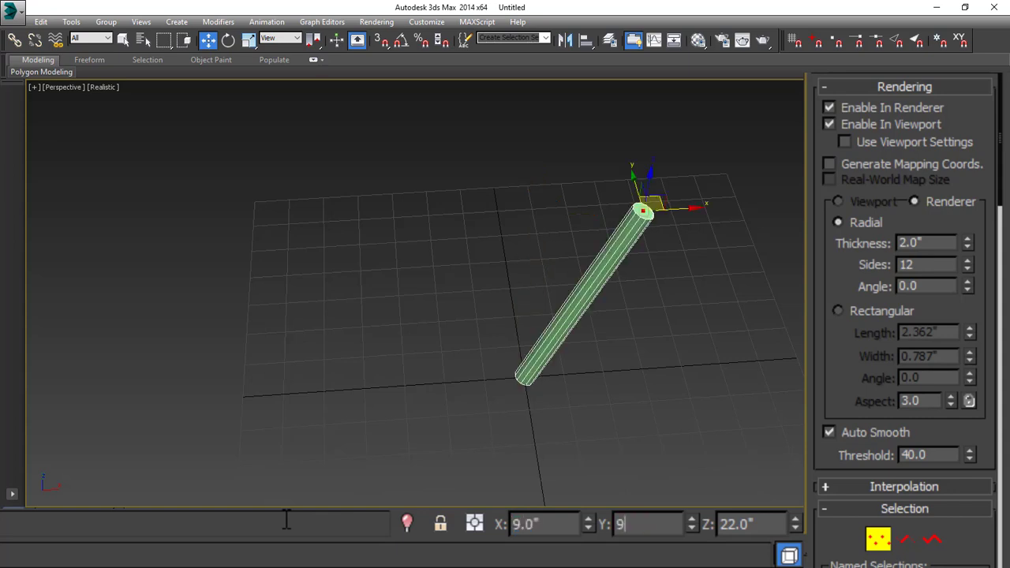
key("Tab")
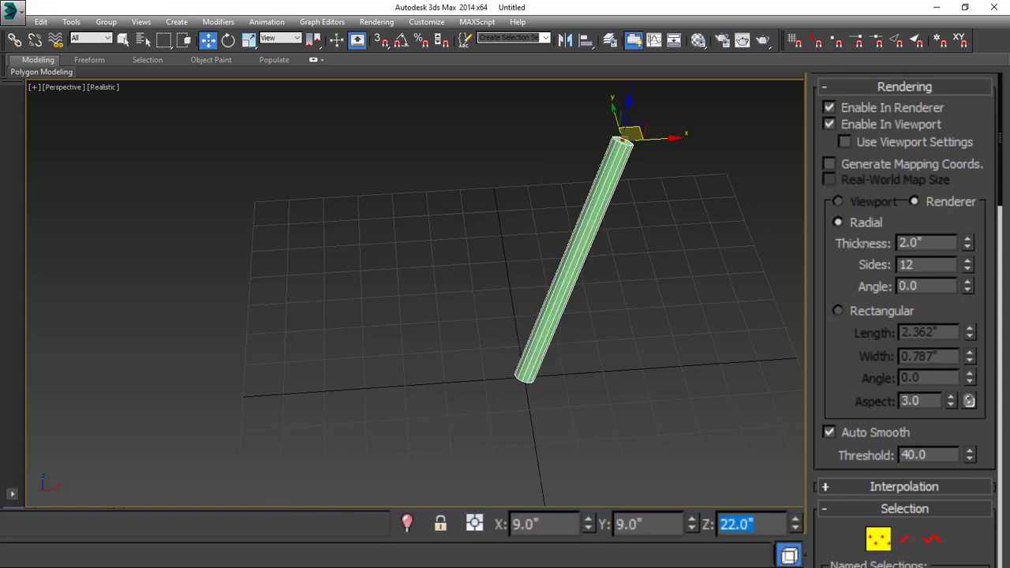
Step: Place the line's lower vertex at X 9 and Y 9 inches and leave Vertex editing
left_click(525, 376)
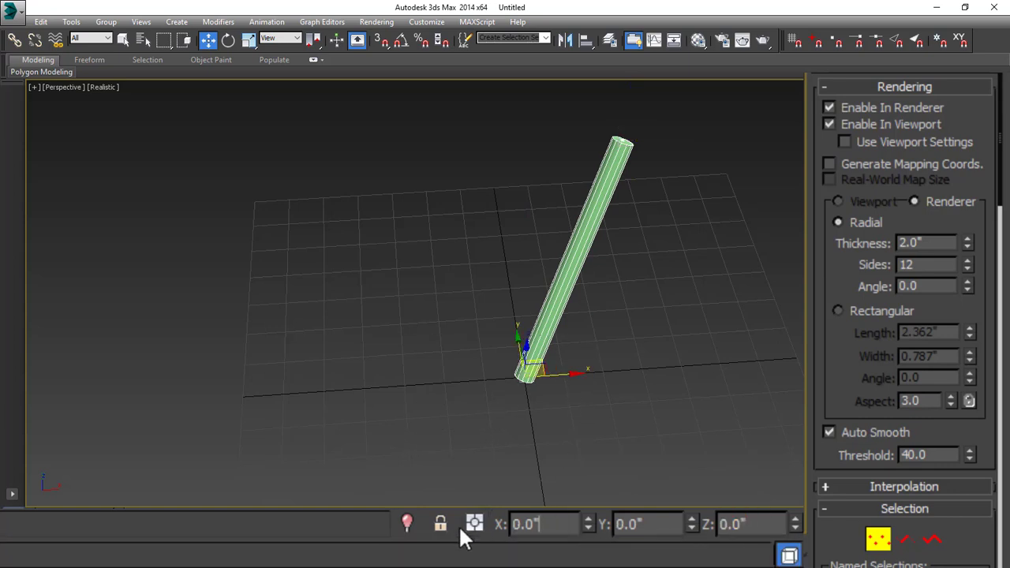
left_click_drag(557, 524, 250, 541)
type("9")
key("Tab")
type("9")
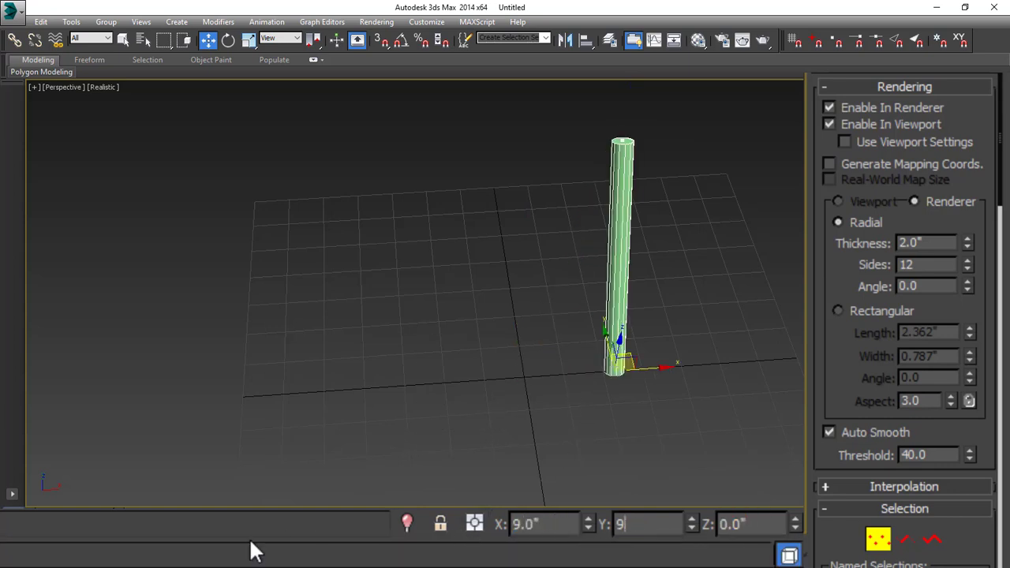
key("Return")
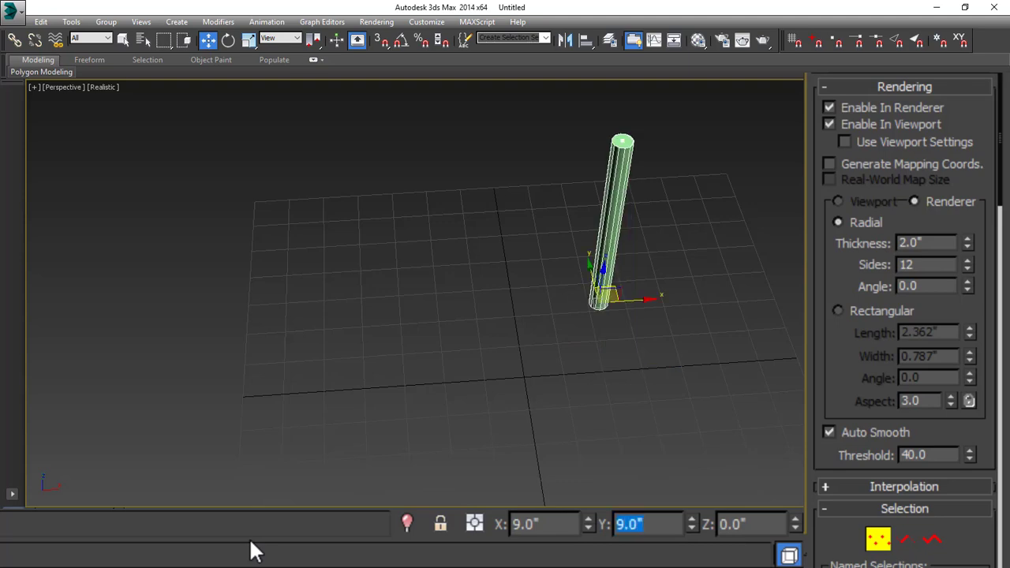
middle_click_drag(685, 335, 678, 306, "alt")
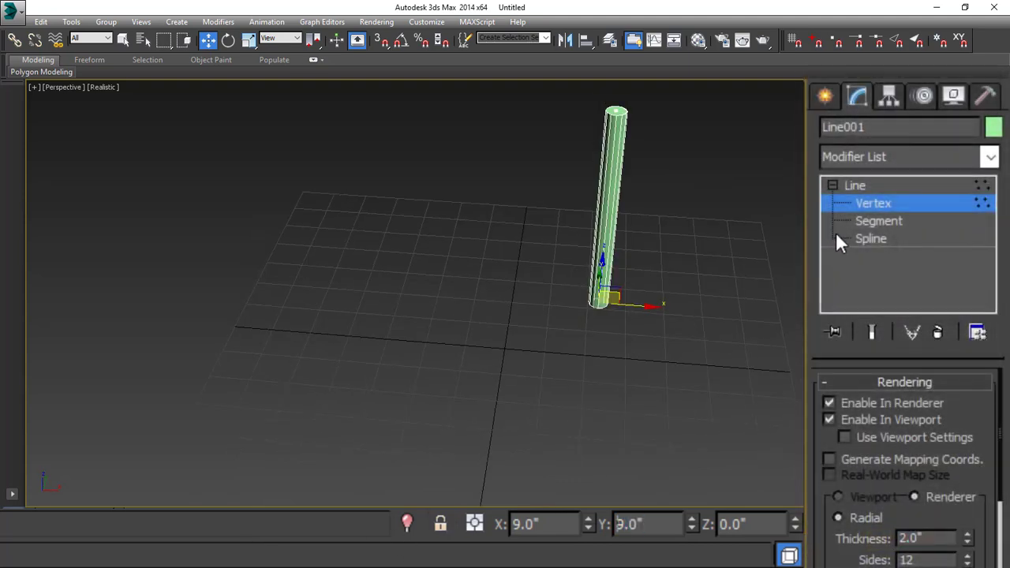
left_click(904, 200)
Step: Mirror the post about the origin along the X axis as a copy with zero offset
middle_click_drag(624, 290, 640, 303, "alt")
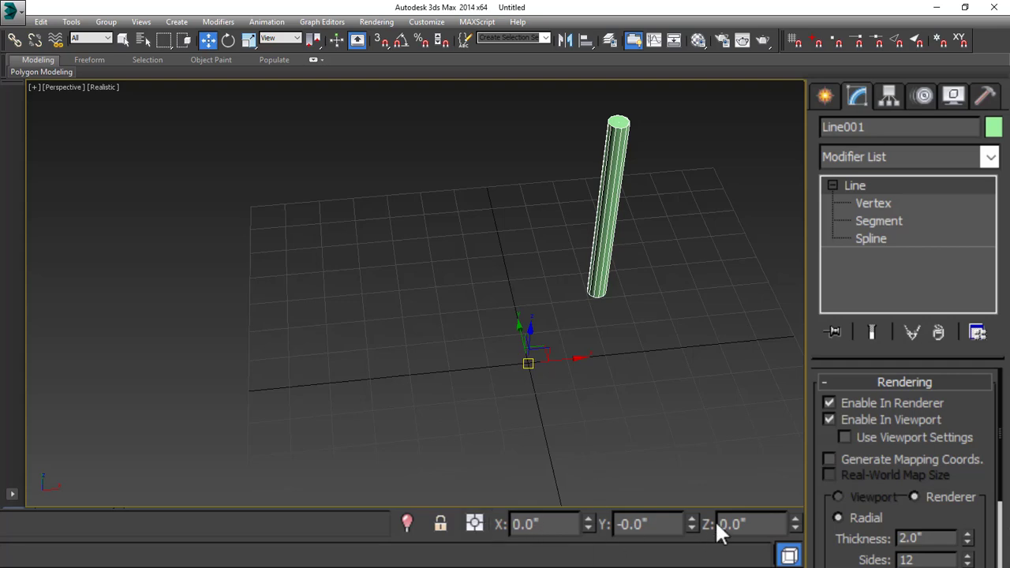
middle_click_drag(648, 416, 700, 375, "alt")
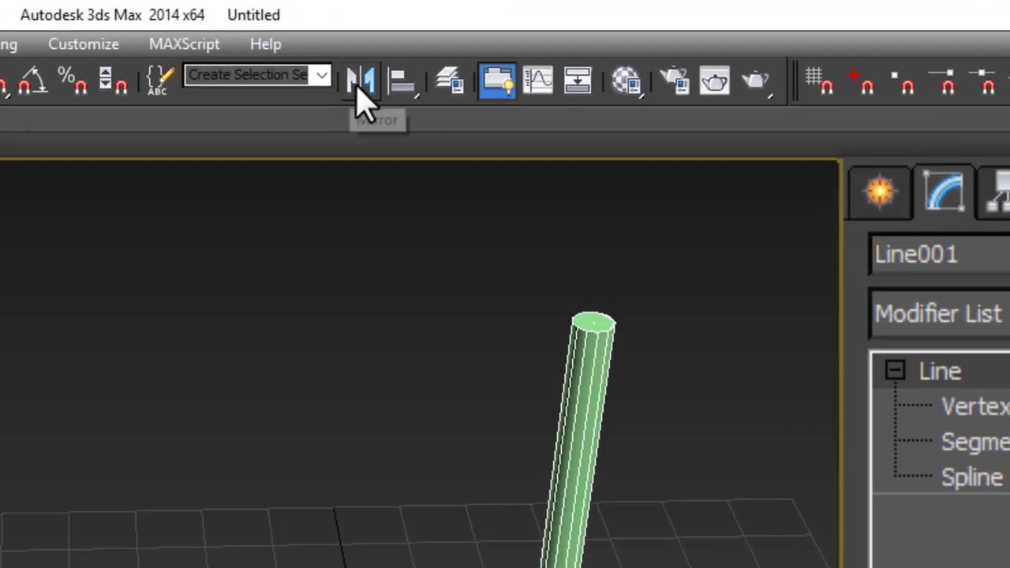
left_click(360, 82)
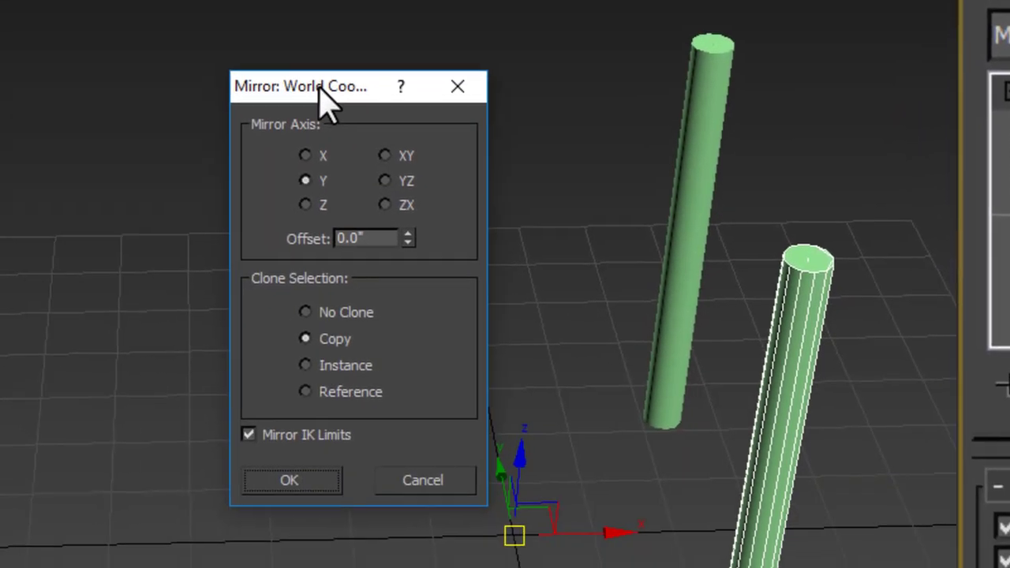
left_click_drag(324, 91, 81, 2)
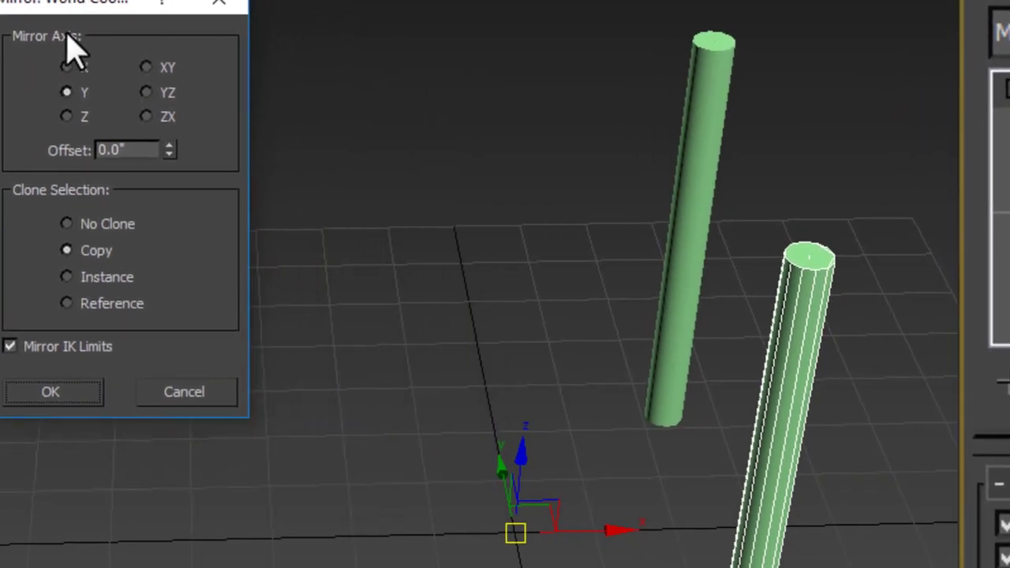
left_click(66, 67)
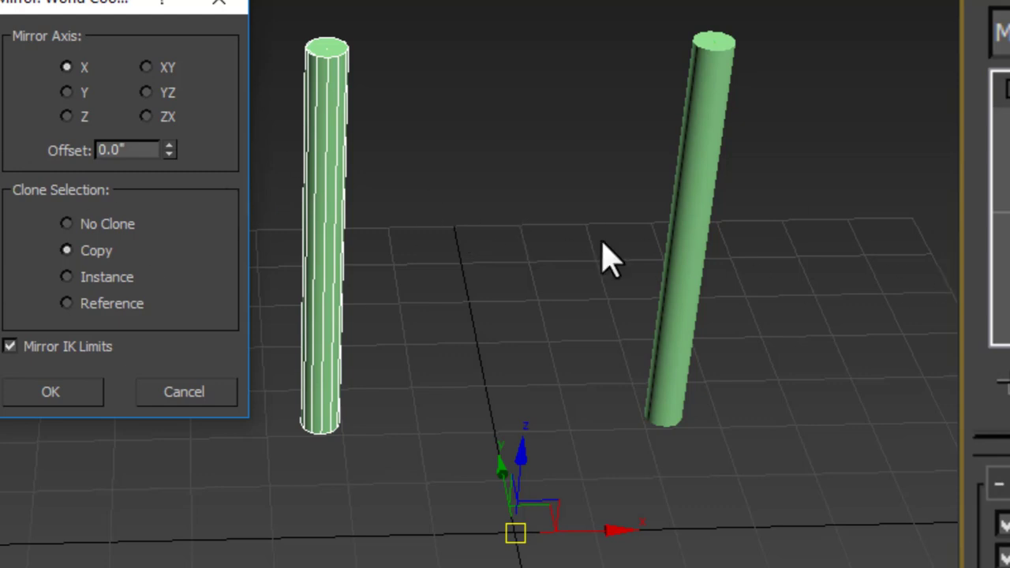
key("Return")
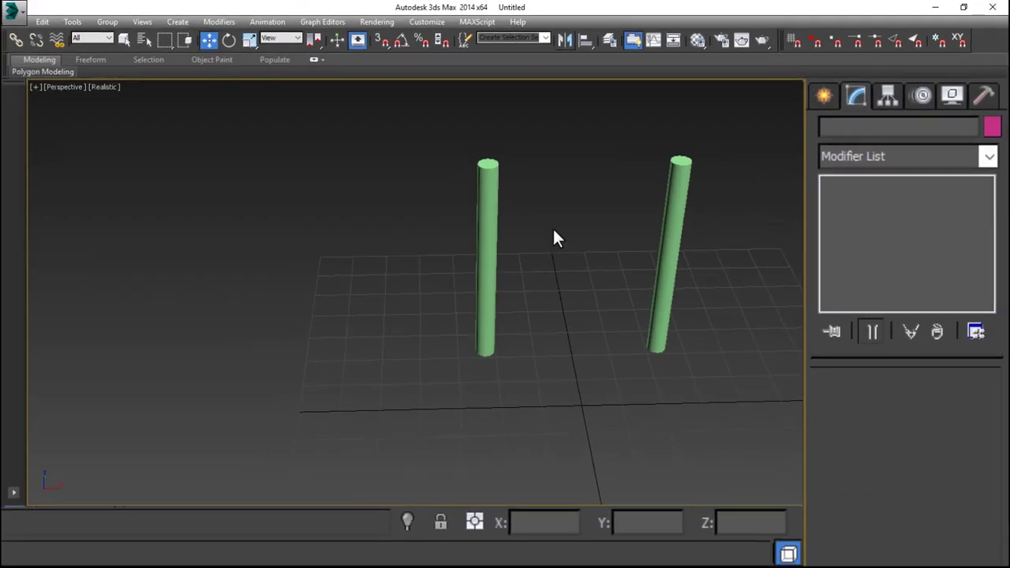
Step: Mirror the original back-right post along the Y axis as a copy to make the front-right post
left_click_drag(793, 223, 375, 296)
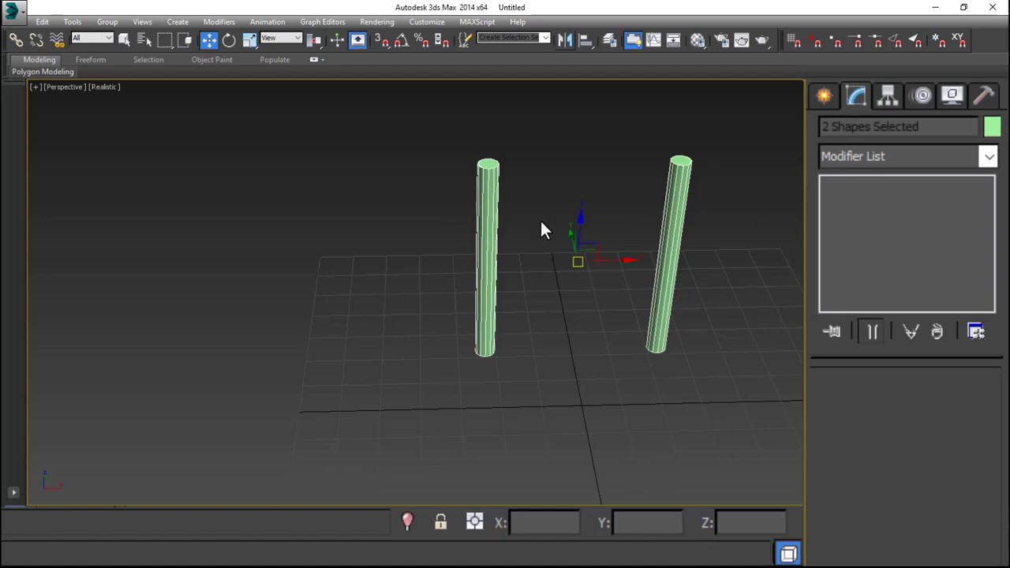
middle_click_drag(694, 240, 666, 207, "alt")
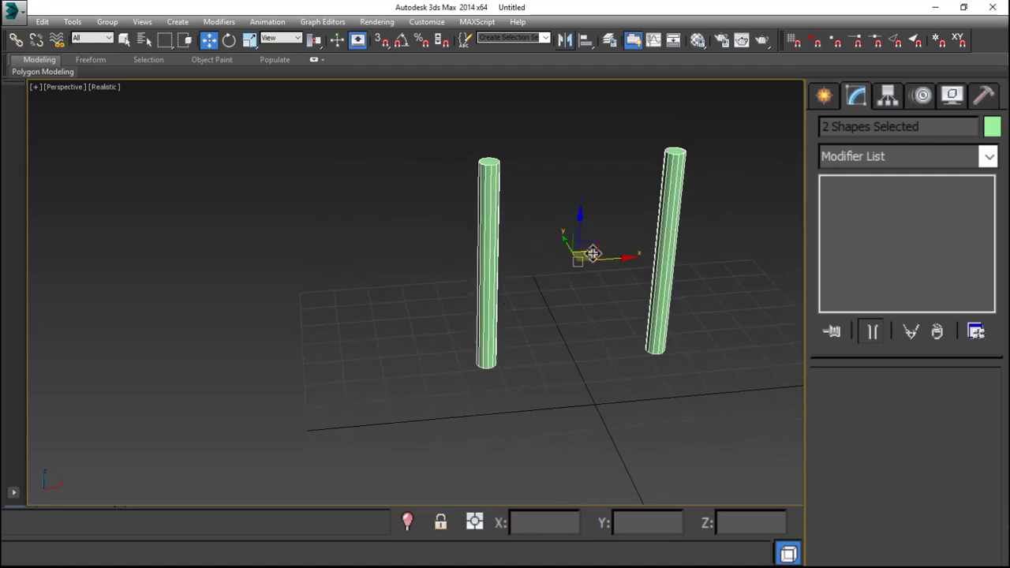
left_click(665, 288)
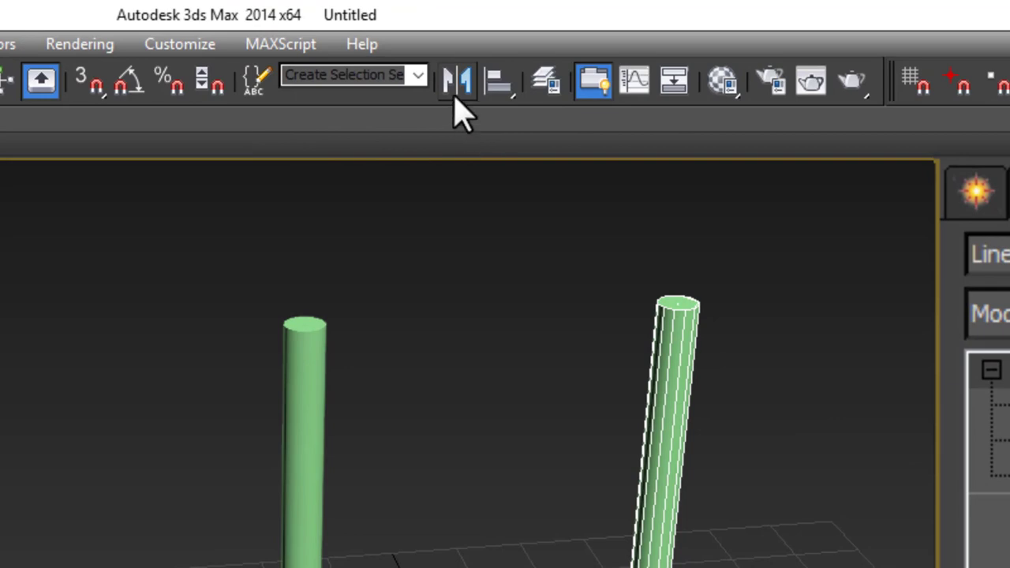
left_click(457, 82)
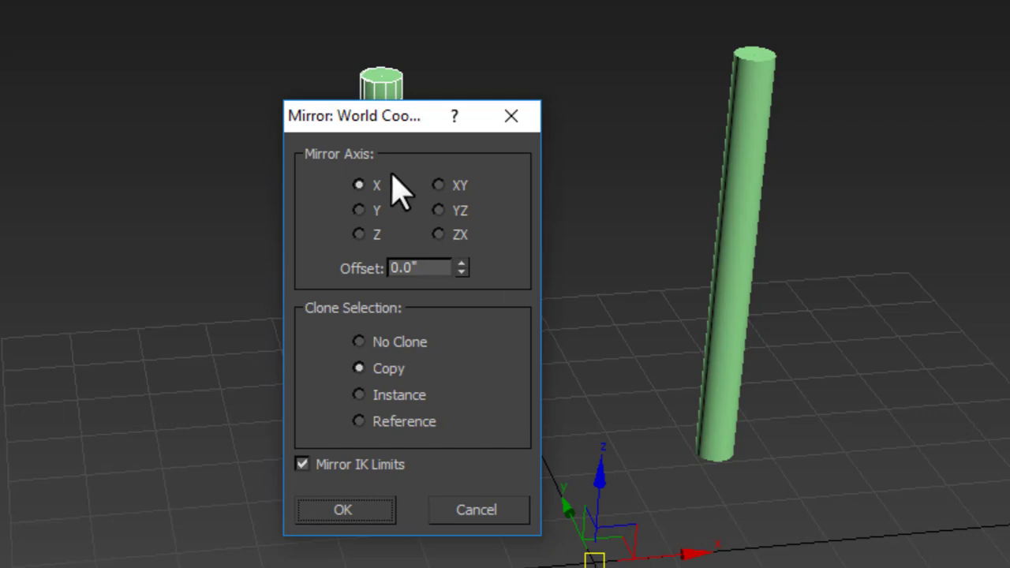
left_click_drag(336, 115, 61, 84)
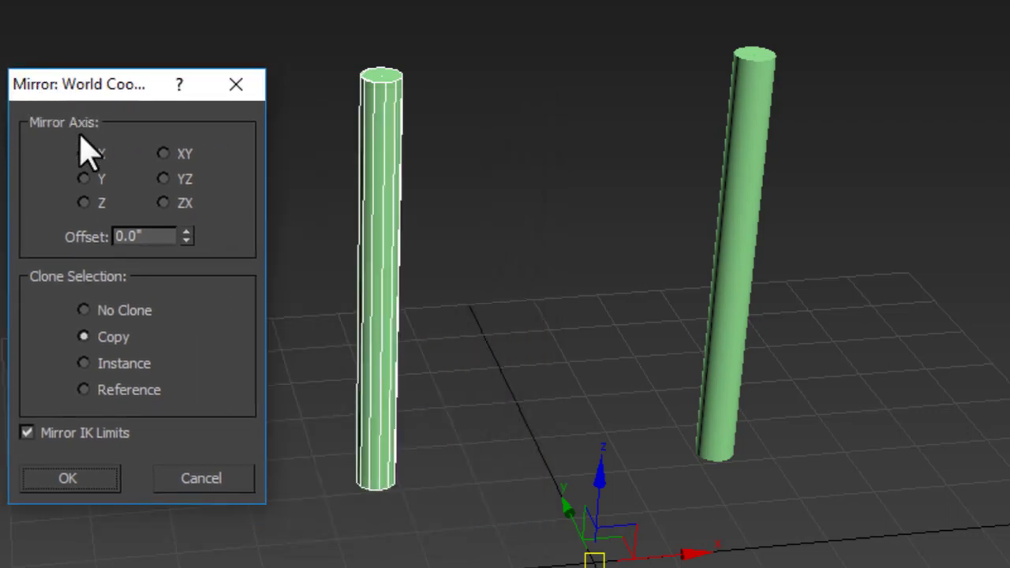
left_click(86, 179)
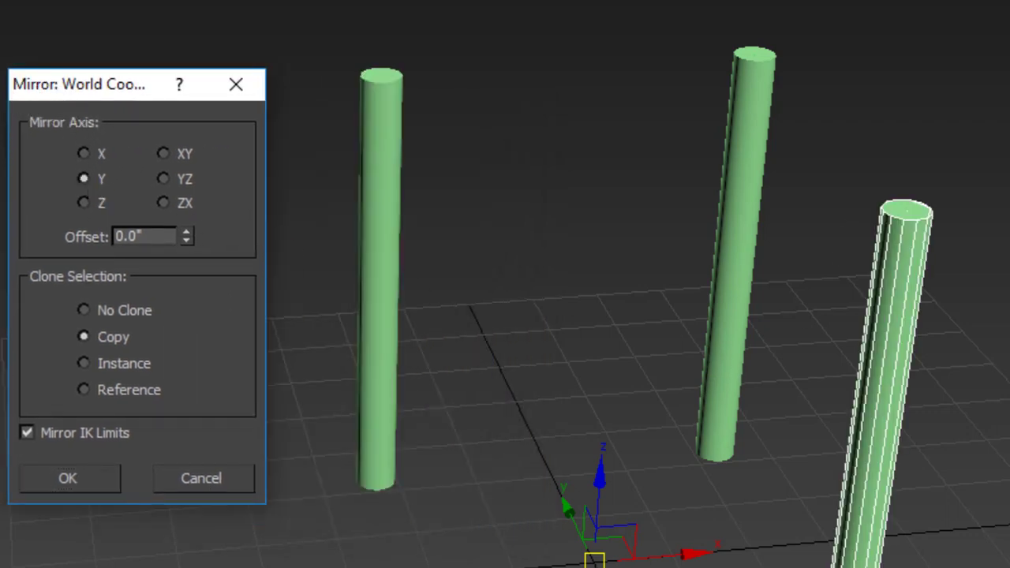
left_click(50, 478)
Step: Mirror the back-left post along the Y axis as a copy to make the front-left post
left_click_drag(545, 260, 470, 308)
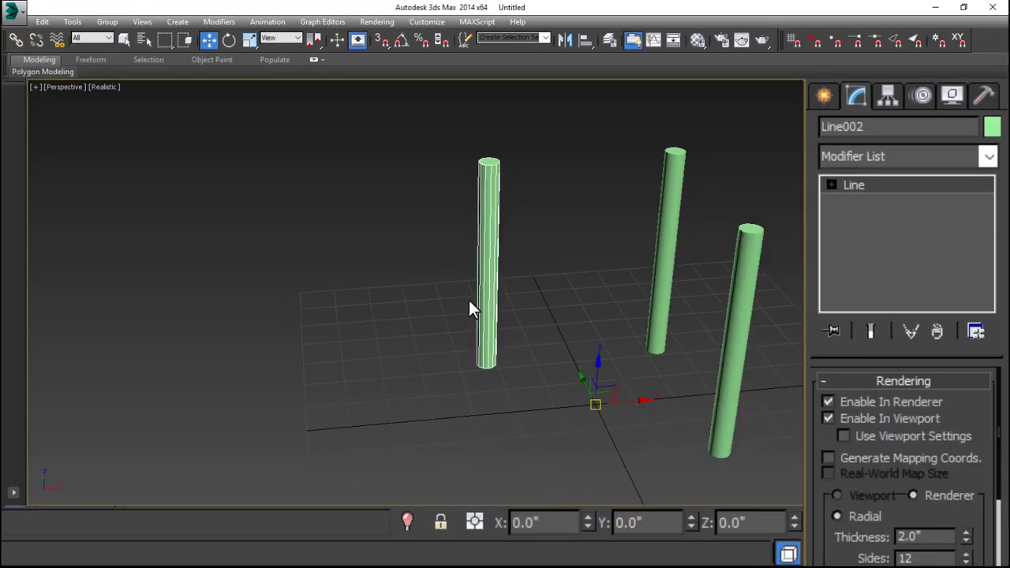
left_click(565, 39)
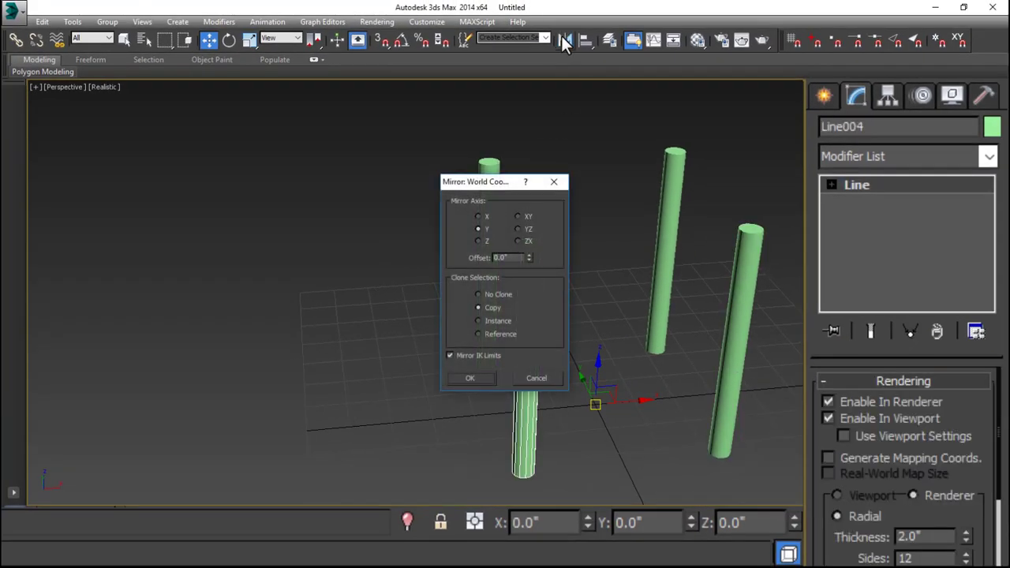
left_click_drag(479, 181, 300, 164)
left_click(276, 355)
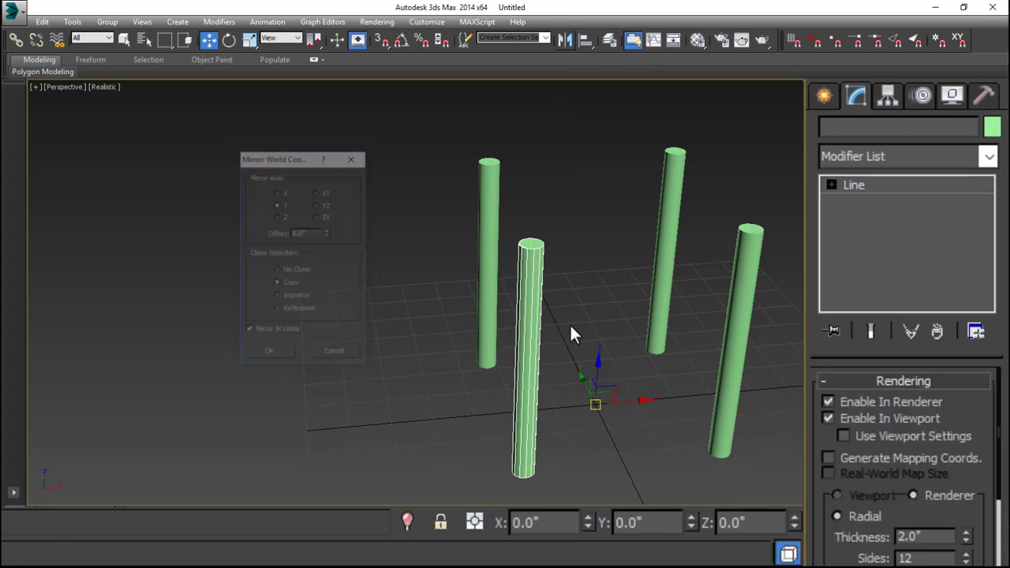
Step: Examine the arrangement of the four posts, especially the two back ones, from several distances and angles
scroll(779, 274, "down", 3)
middle_click_drag(779, 274, 687, 273, "alt")
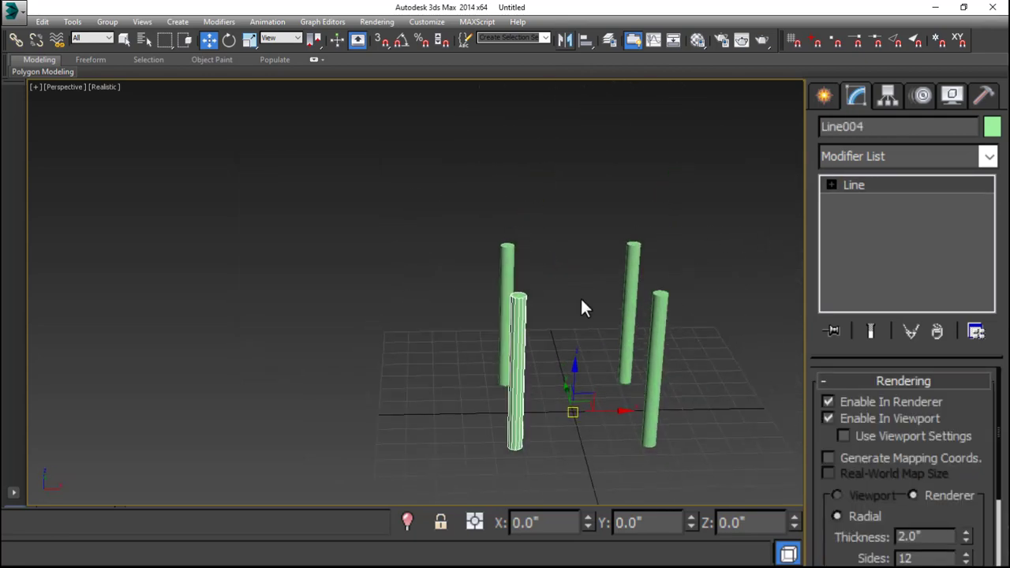
mouse_move(581, 306)
middle_mouse_down("alt")
mouse_move(584, 331)
mouse_move(589, 293)
middle_mouse_up("alt")
scroll(583, 172, "up", 4)
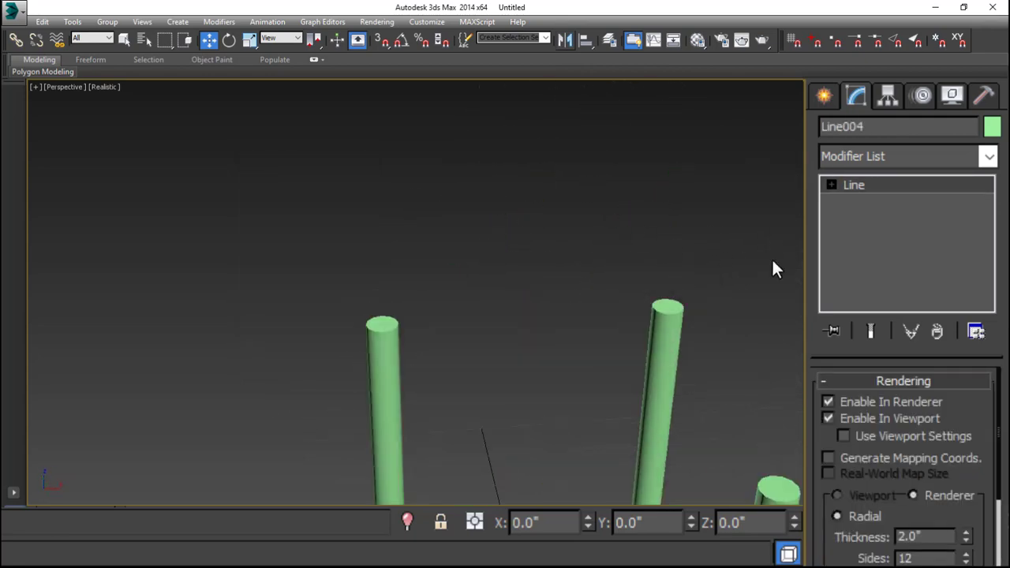
left_click_drag(339, 398, 377, 371)
scroll(426, 351, "down", 3)
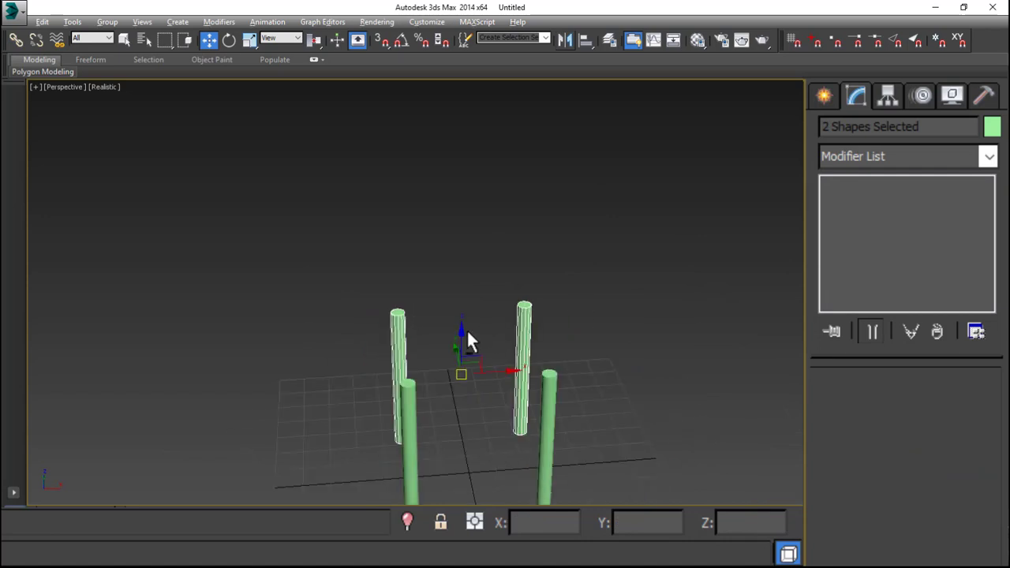
middle_click_drag(466, 330, 456, 327, "alt")
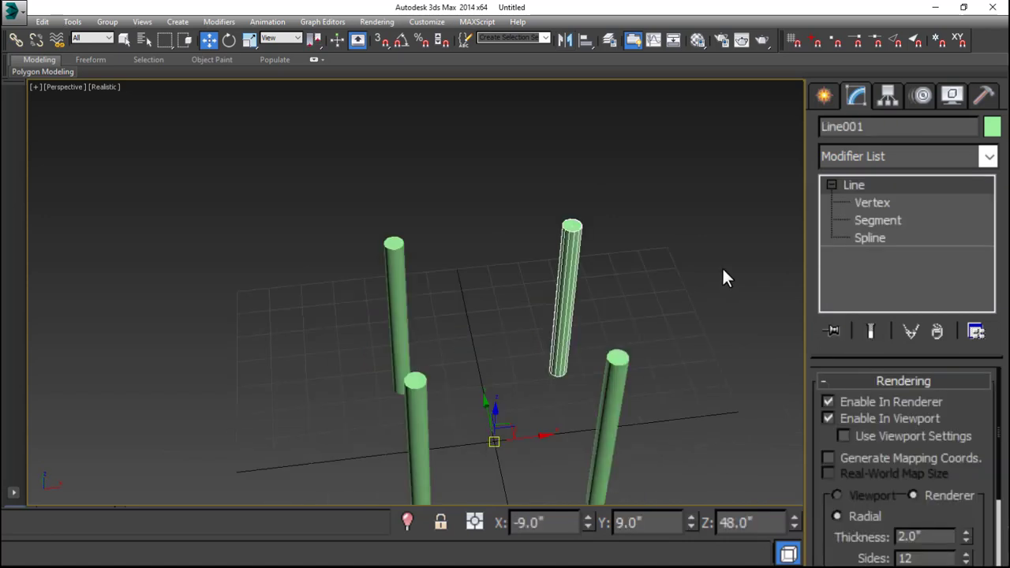
left_click(710, 277)
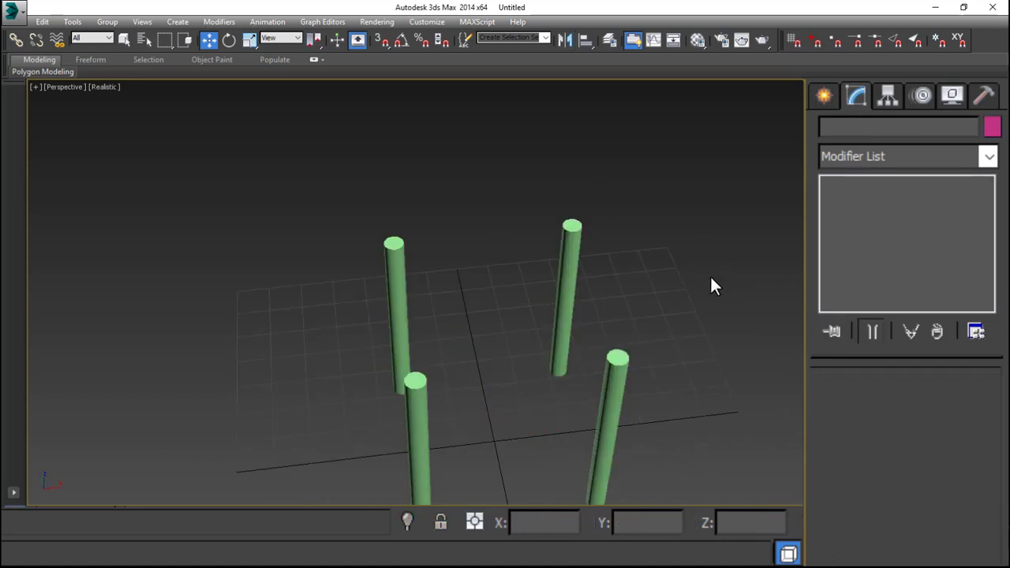
Step: Place the upper vertex of the back-right post at X 9, Y 9 and Z 48 inches
left_click(568, 242)
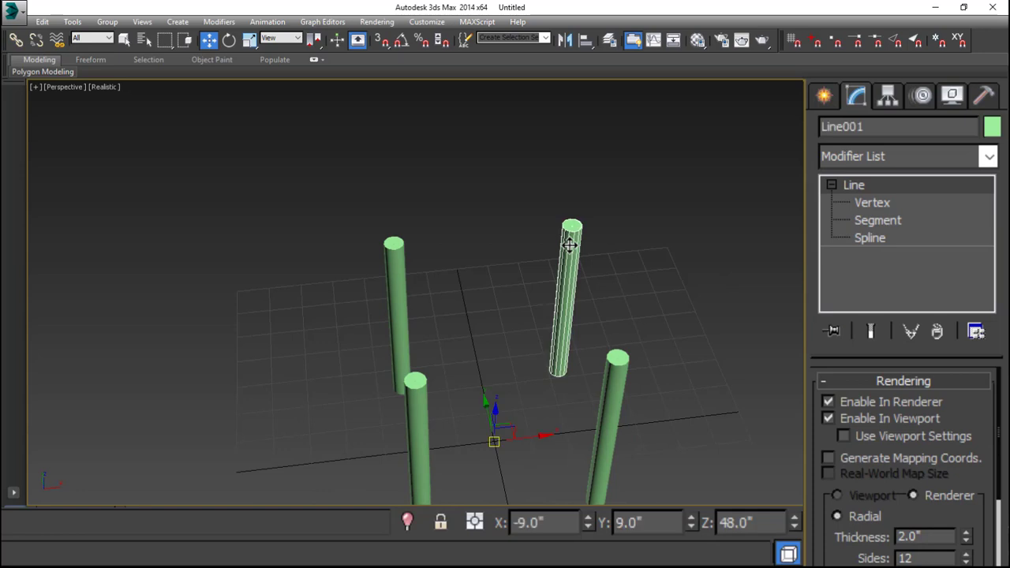
left_click(902, 202)
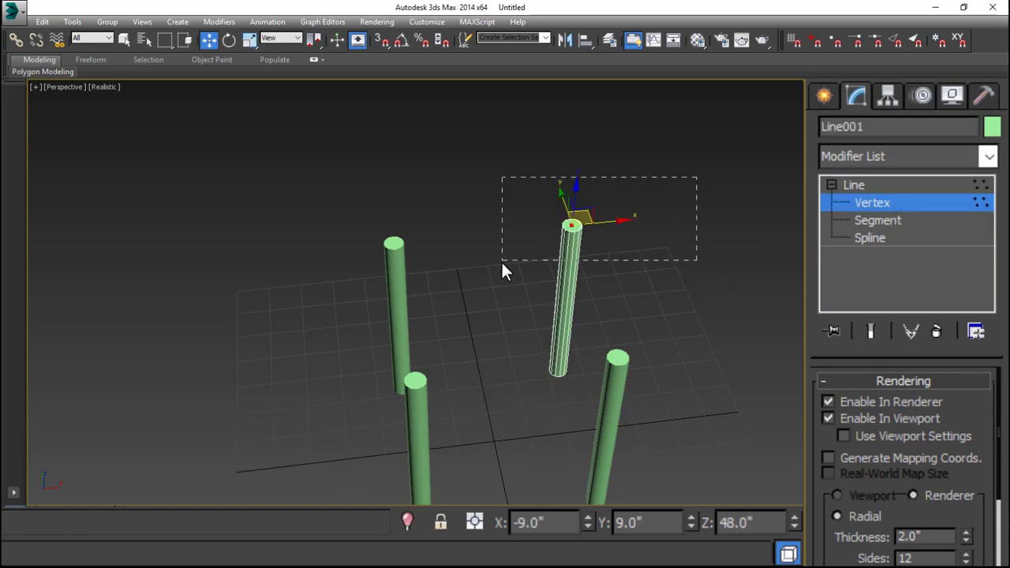
left_click_drag(503, 262, 503, 265)
double_click(521, 522)
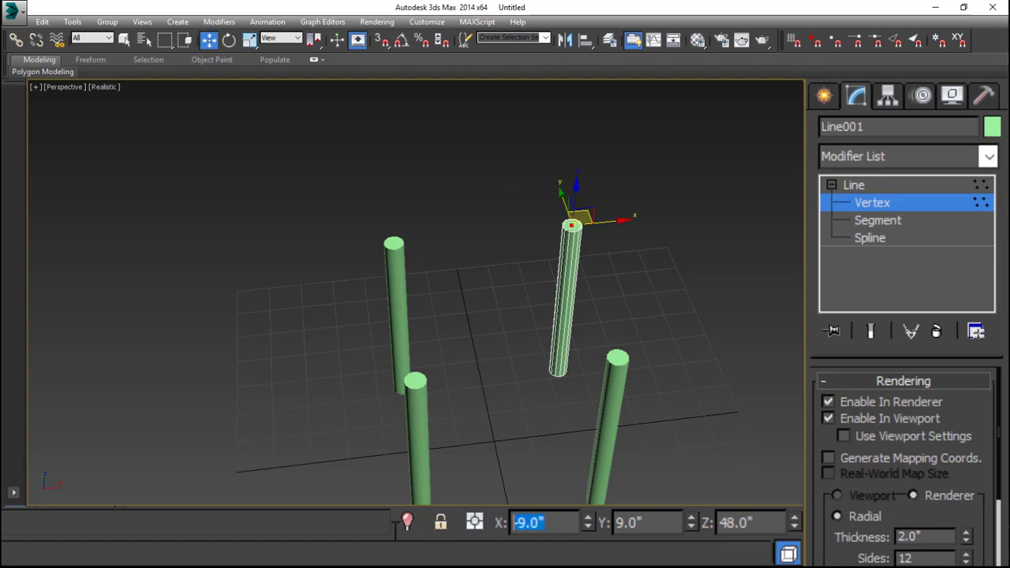
type("9")
key("Tab")
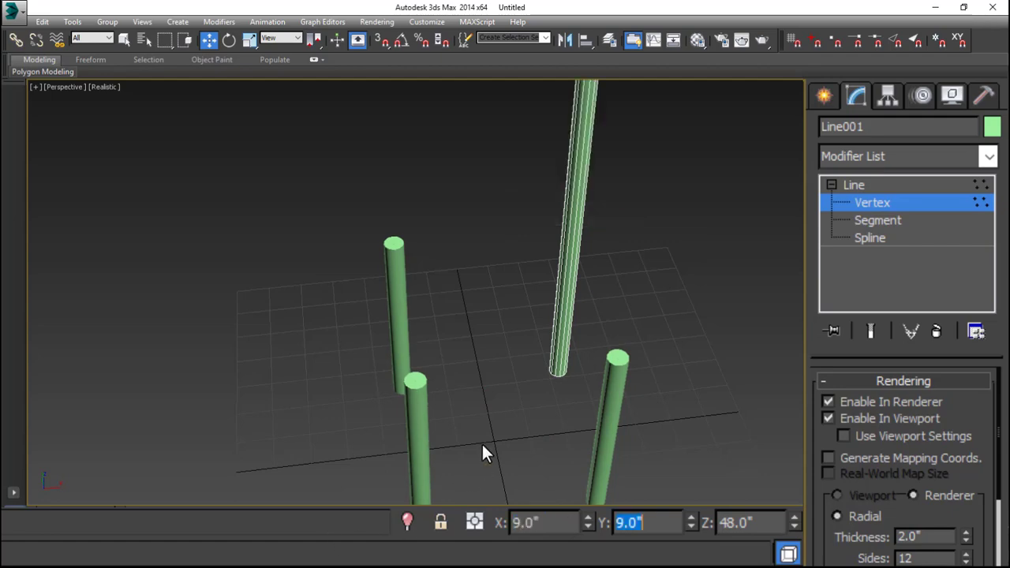
type("9")
key("Tab")
type("48")
key("Return")
Step: Place the upper vertex of the back-left post at X -9, Y 9 and Z 48 inches
scroll(525, 370, "down", 4)
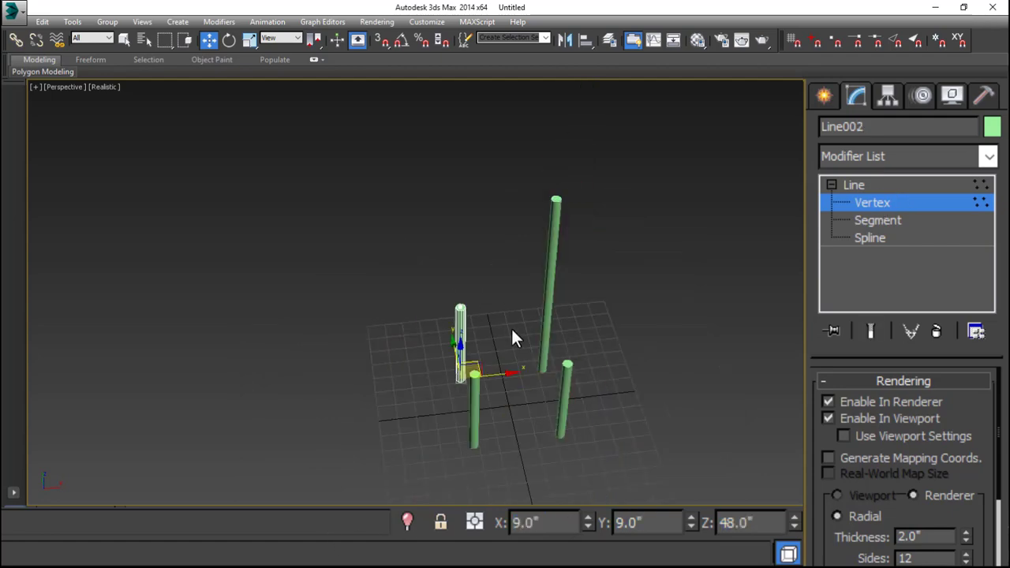
scroll(509, 330, "up", 4)
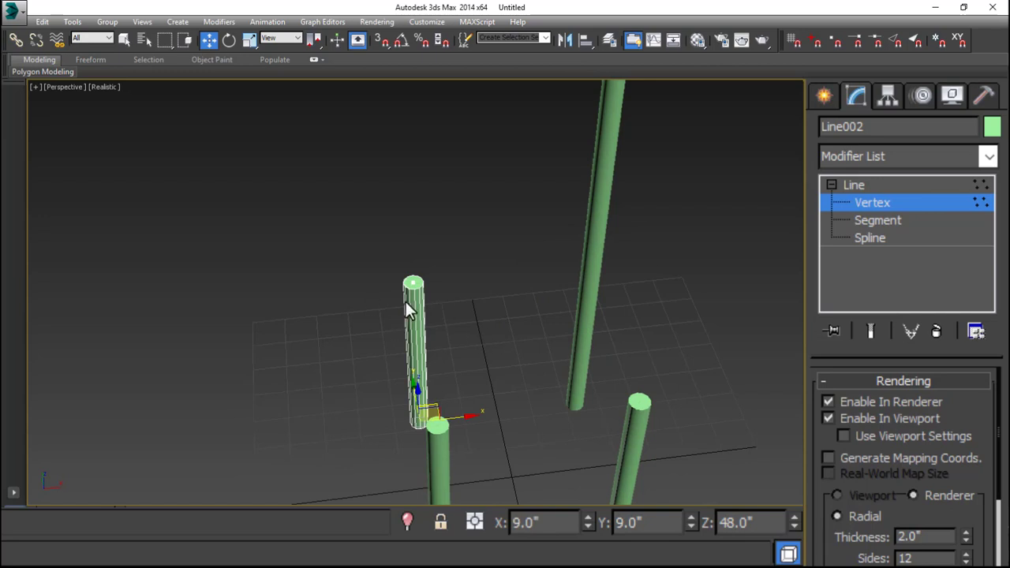
left_click(415, 281)
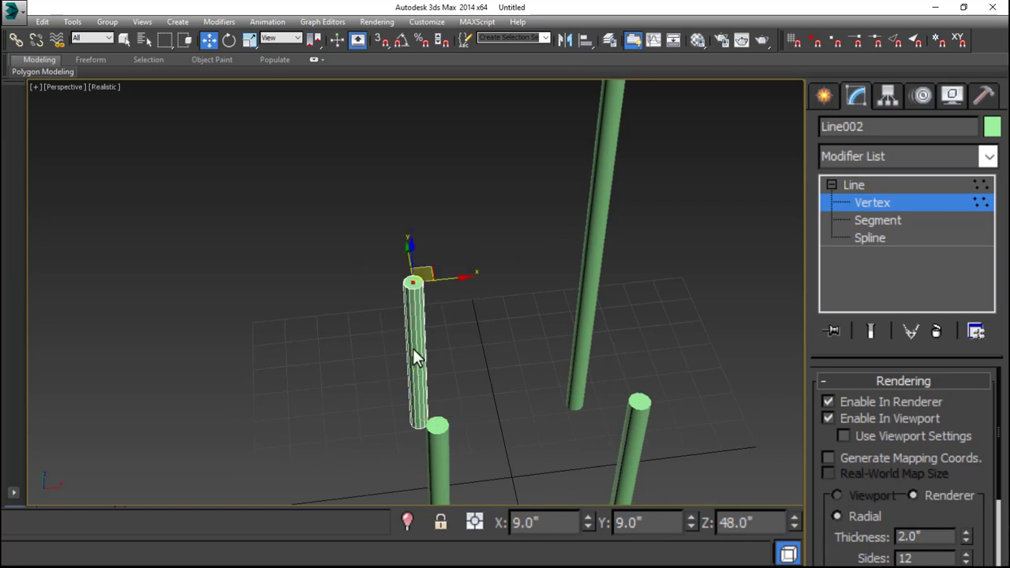
double_click(552, 522)
type("-9")
key("Tab")
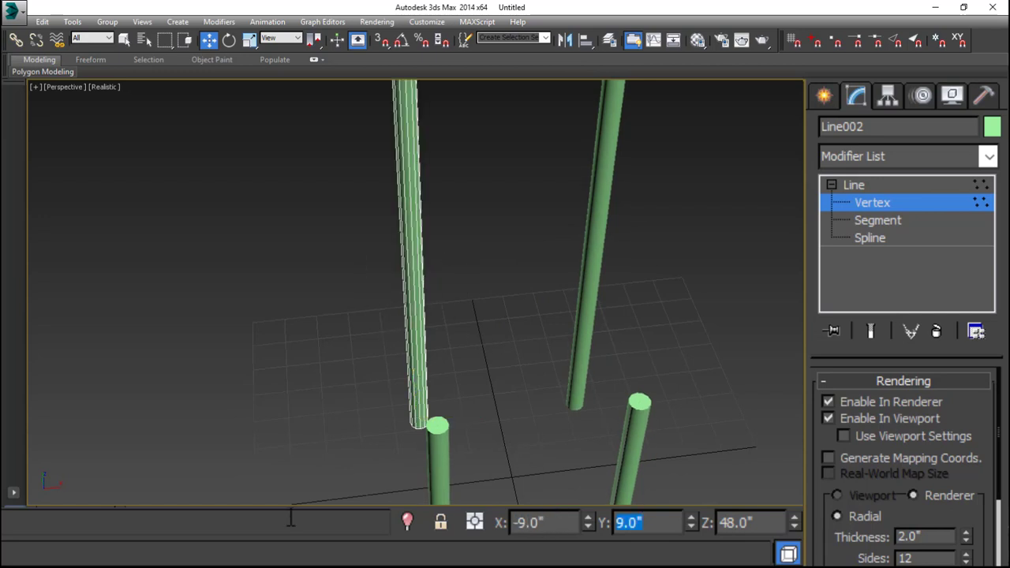
key("Tab")
type("48")
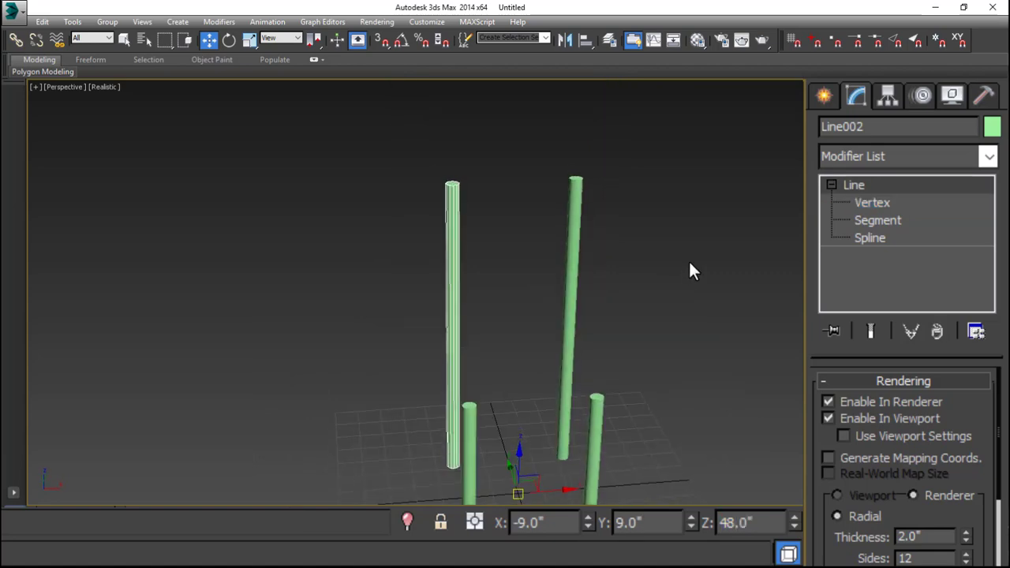
Step: Display the viewport in wireframe and add a vertex to the back-left post at a height of about 23.8 inches
middle_click_drag(688, 261, 677, 258, "alt")
key("F3")
scroll(475, 354, "up", 4)
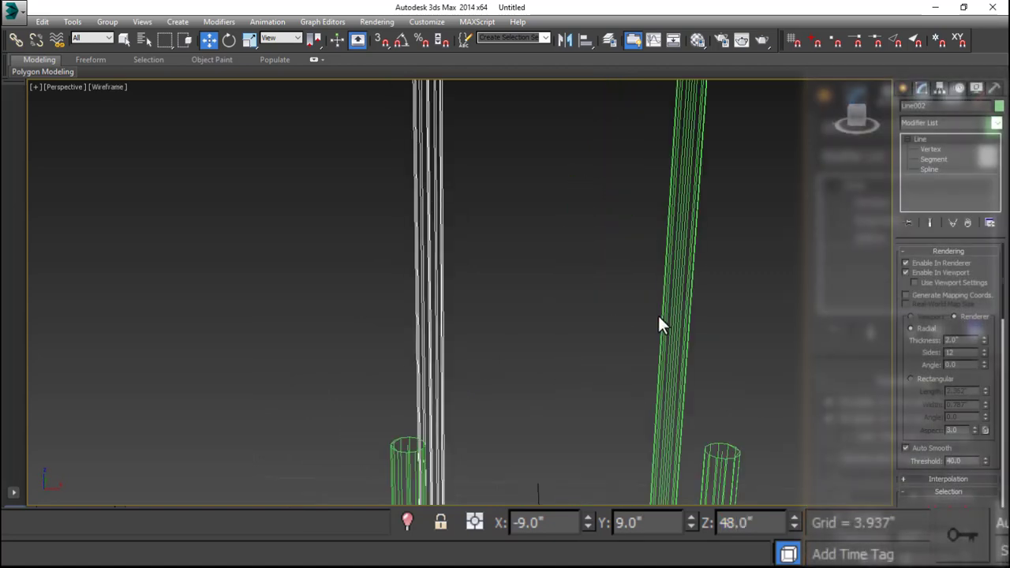
middle_click_drag(661, 325, 559, 264, "alt")
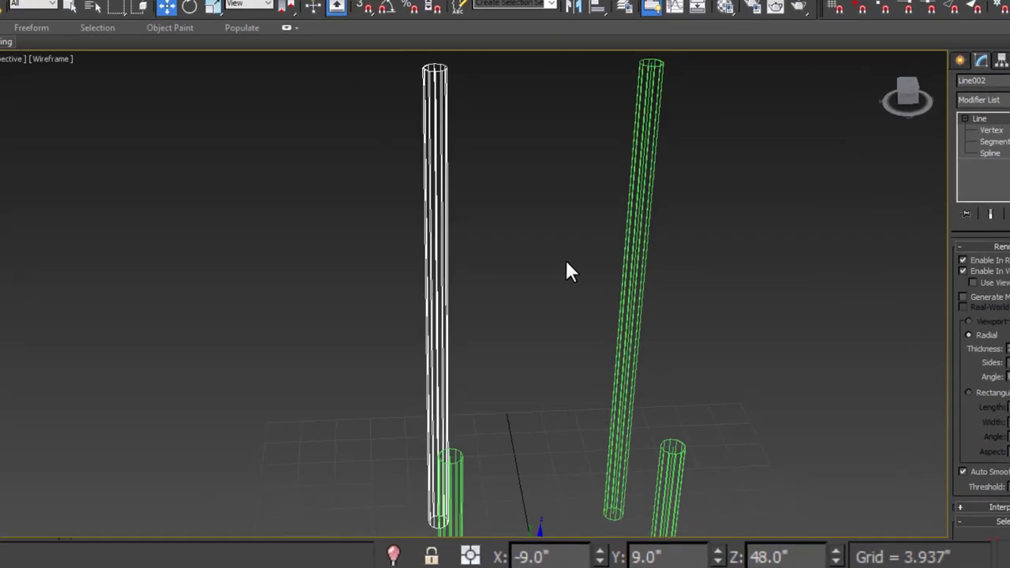
right_click(559, 267)
left_click(567, 351)
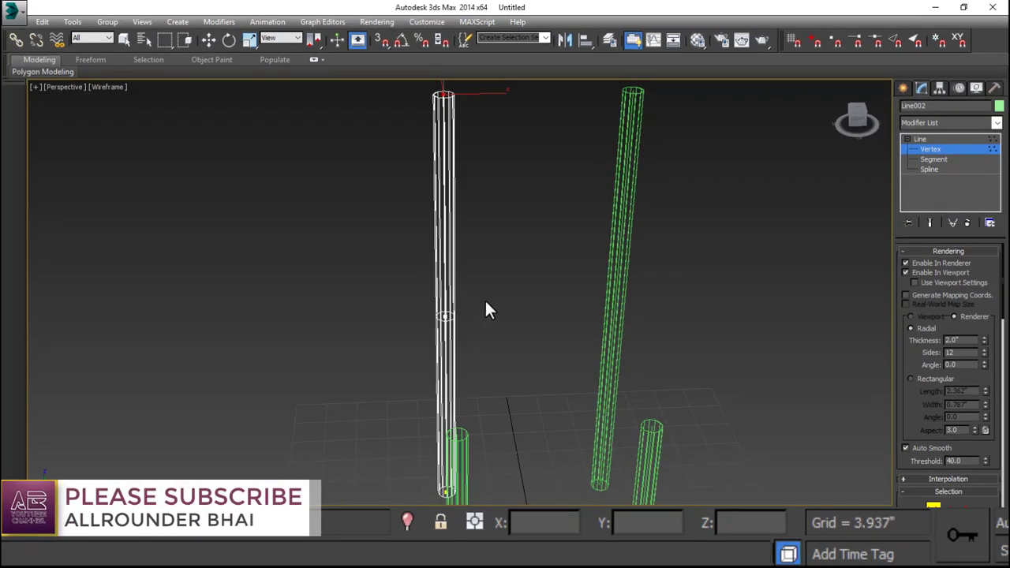
Step: Set the Z position of the back-left post's middle vertex to 22 inches
left_click(435, 324)
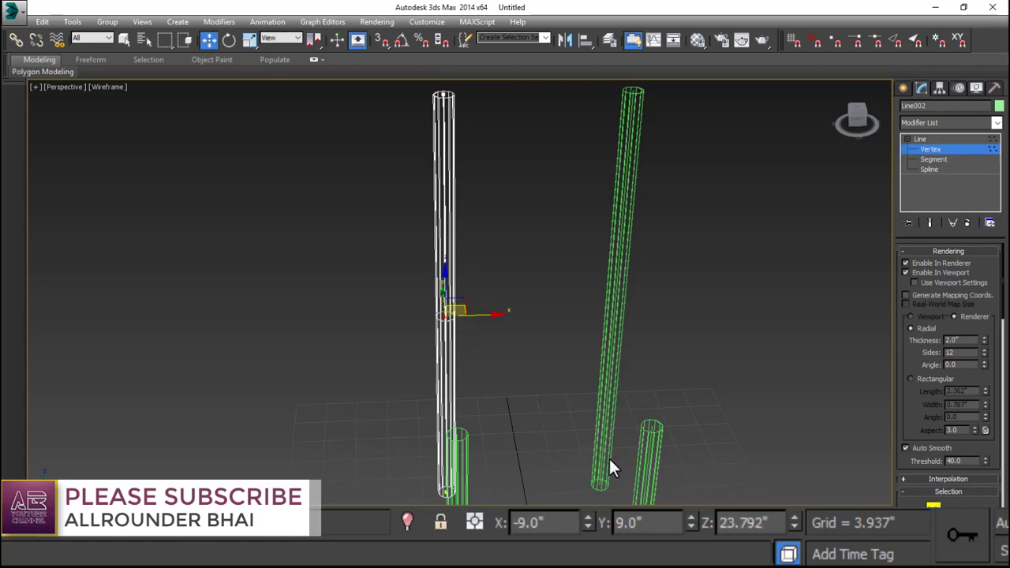
double_click(779, 520)
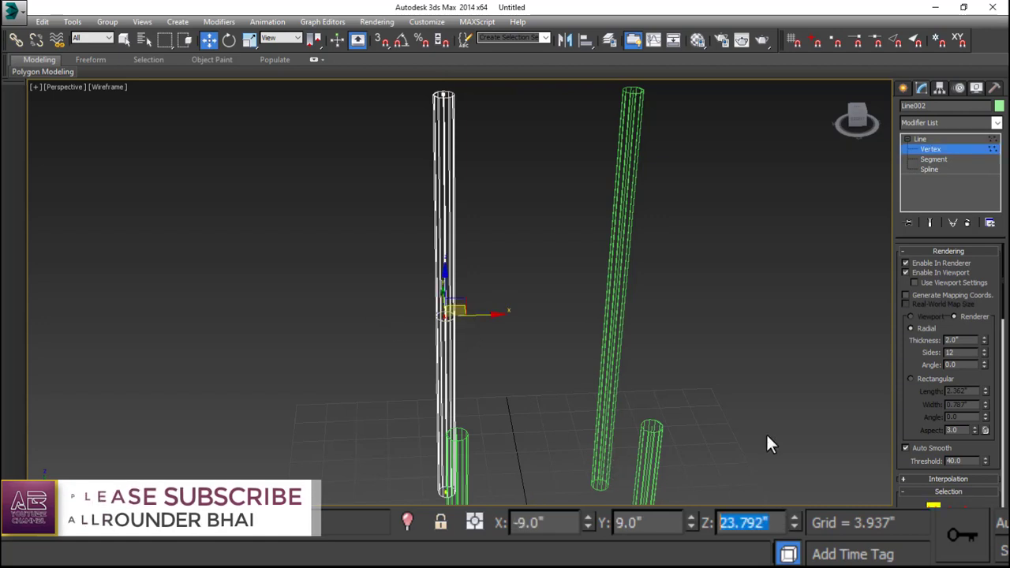
type("22")
key("Return")
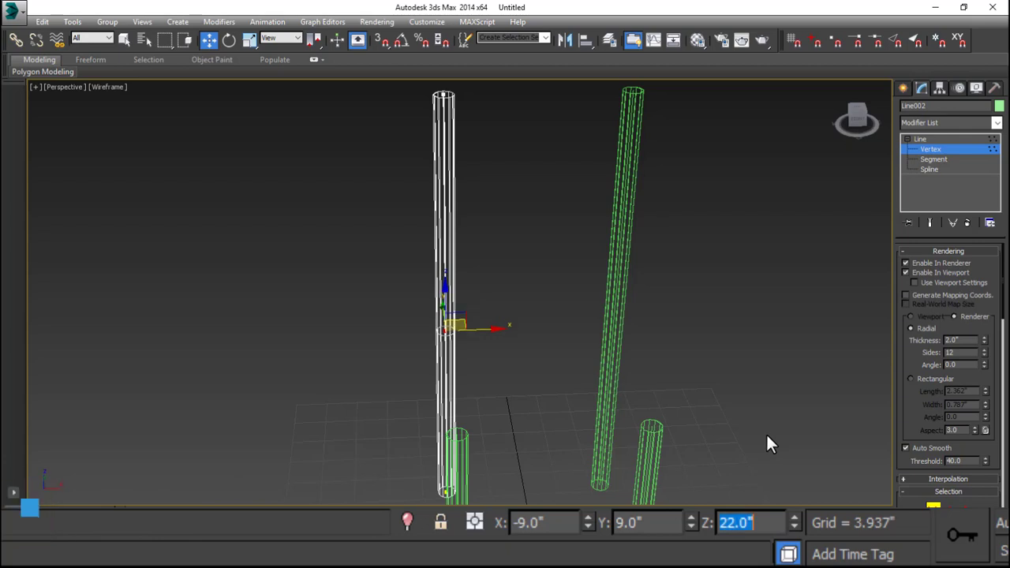
Step: Add a vertex to the back-right post at a height of about 22.5 inches with Refine
middle_click_drag(552, 393, 396, 377, "alt")
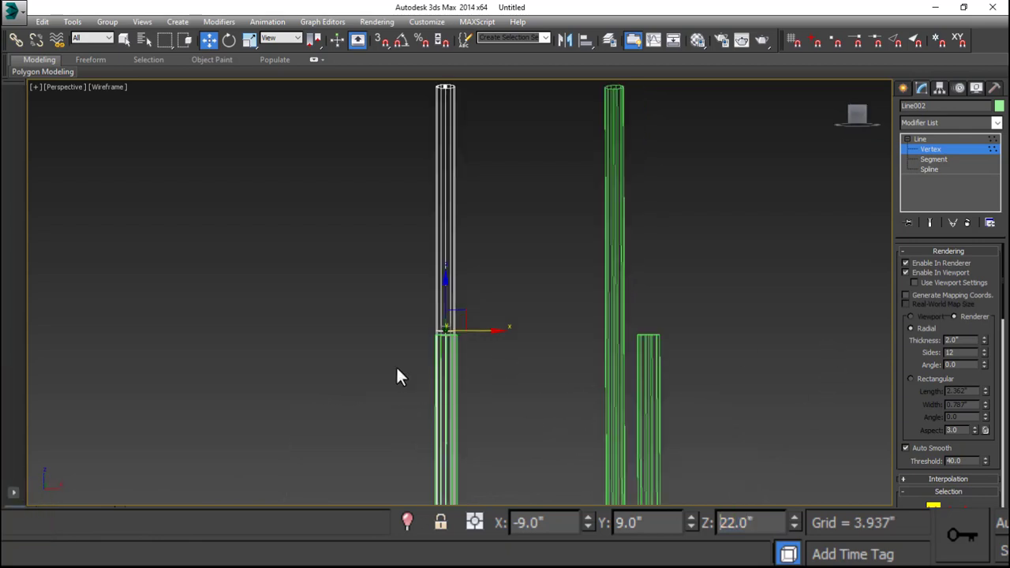
middle_click_drag(570, 346, 576, 402, "alt")
left_click(942, 147)
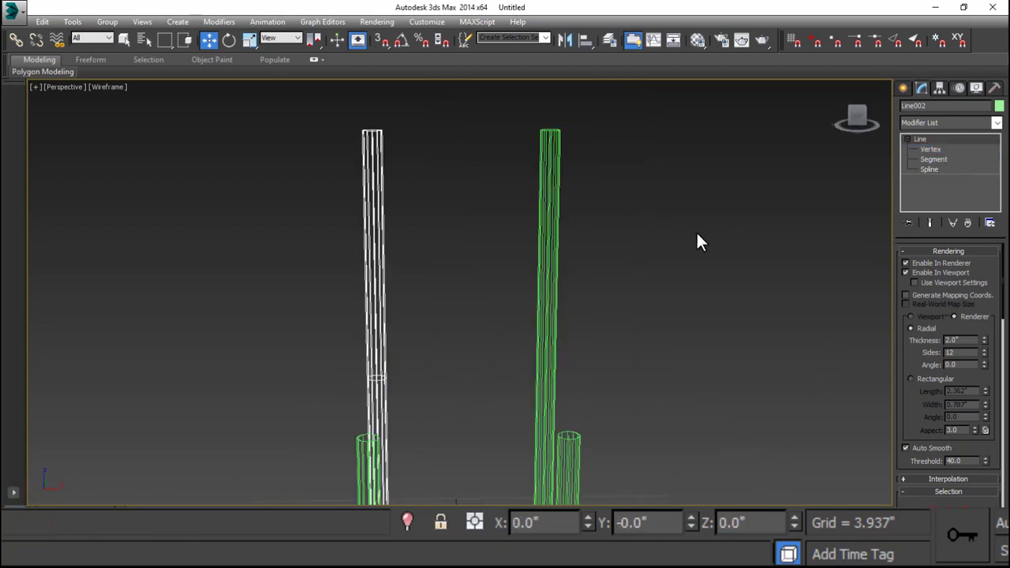
left_click(556, 299)
key("1")
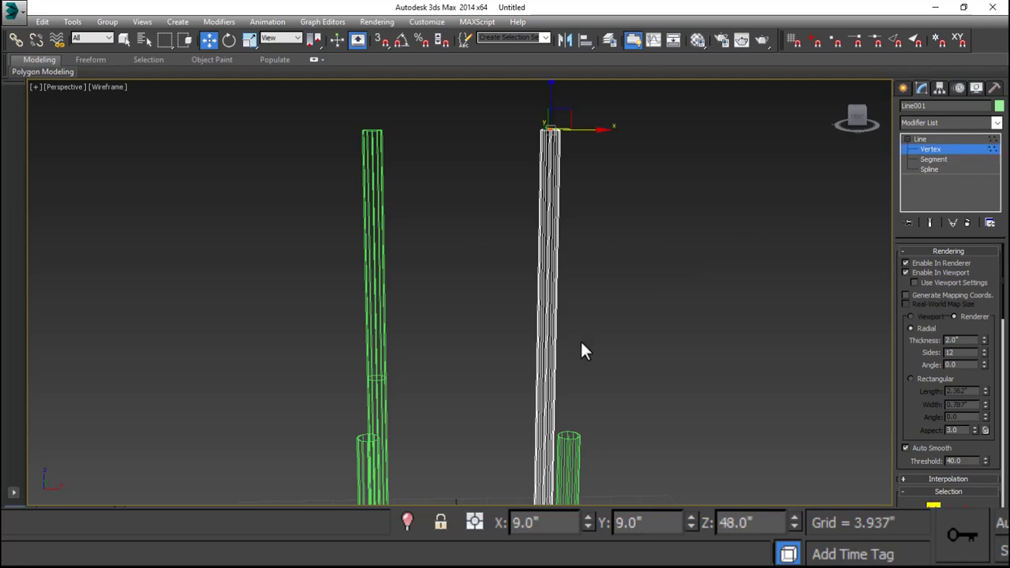
right_click(580, 339)
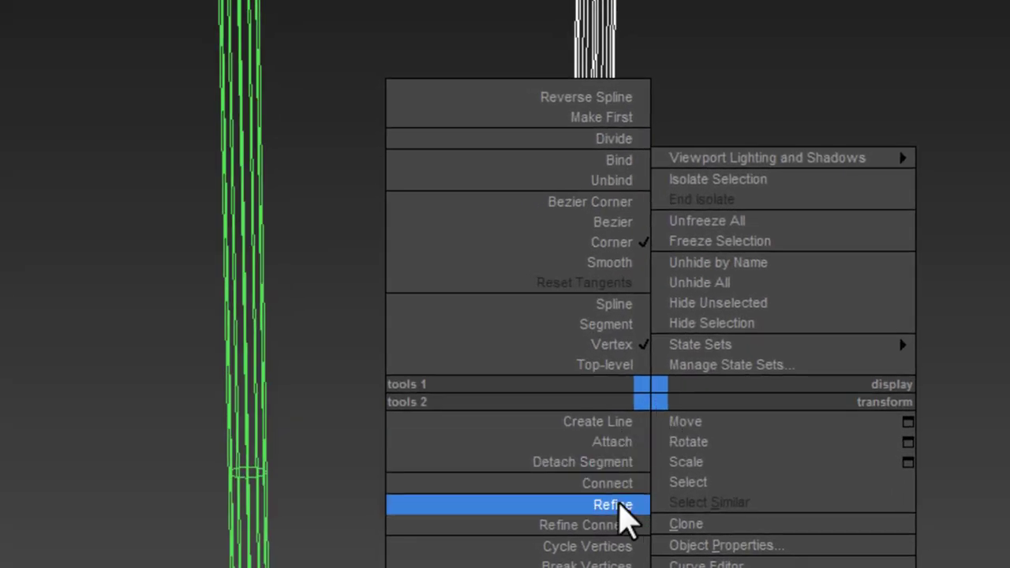
left_click(618, 505)
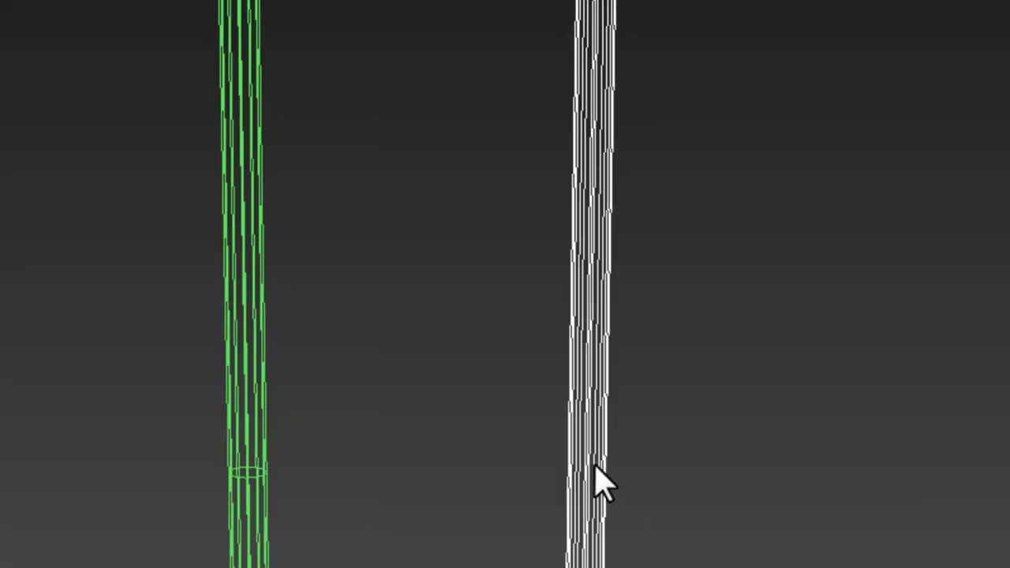
left_click(587, 460)
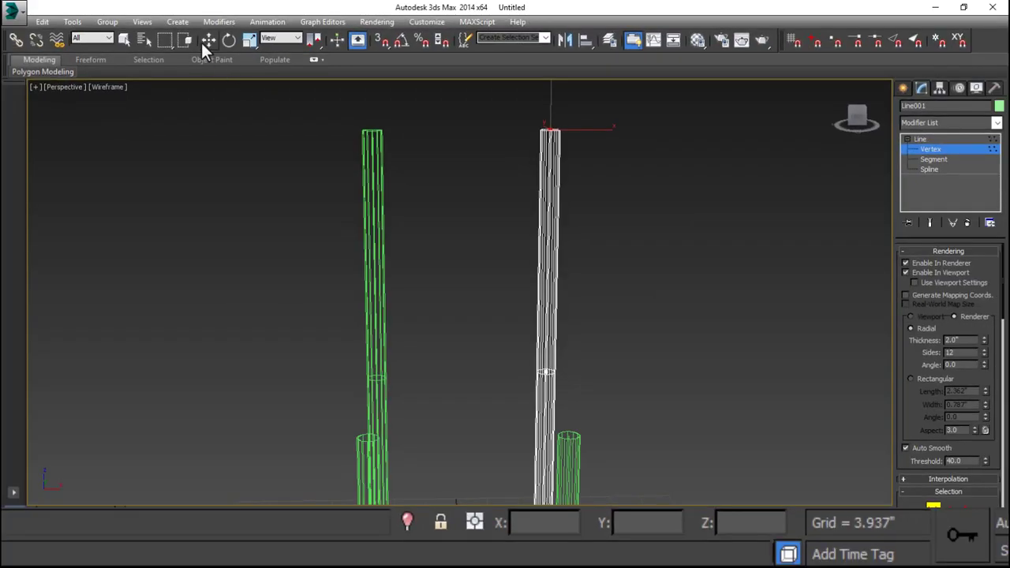
Step: Set the Z position of the back-right post's middle vertex to 22 inches
left_click(207, 41)
left_click(546, 369)
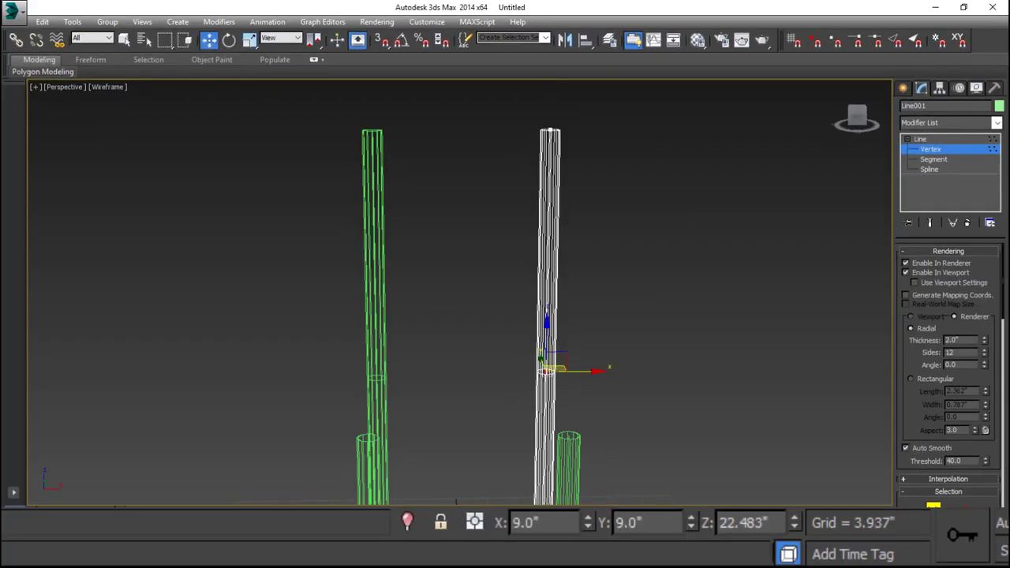
left_click(777, 521)
type("22")
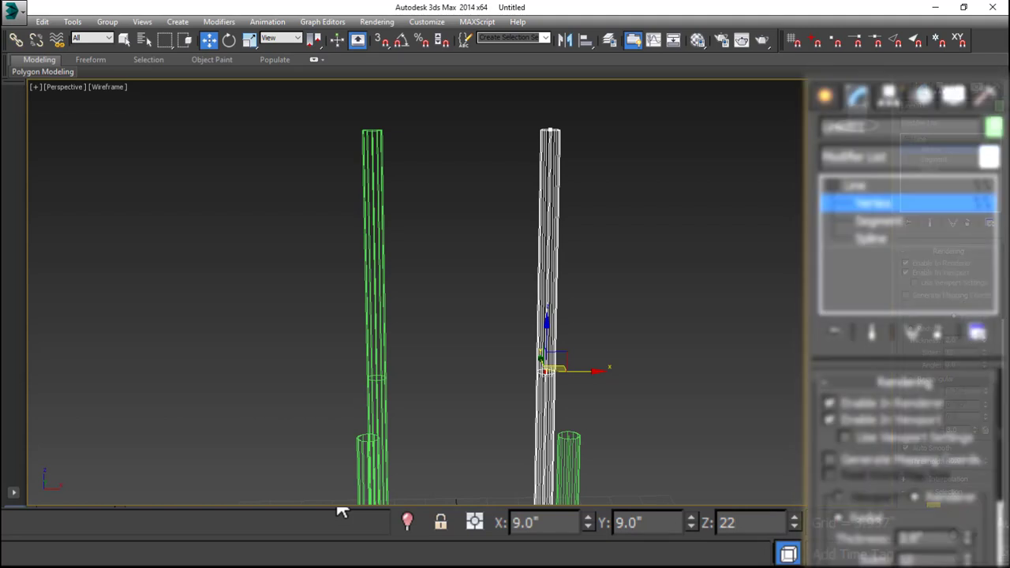
key("Return")
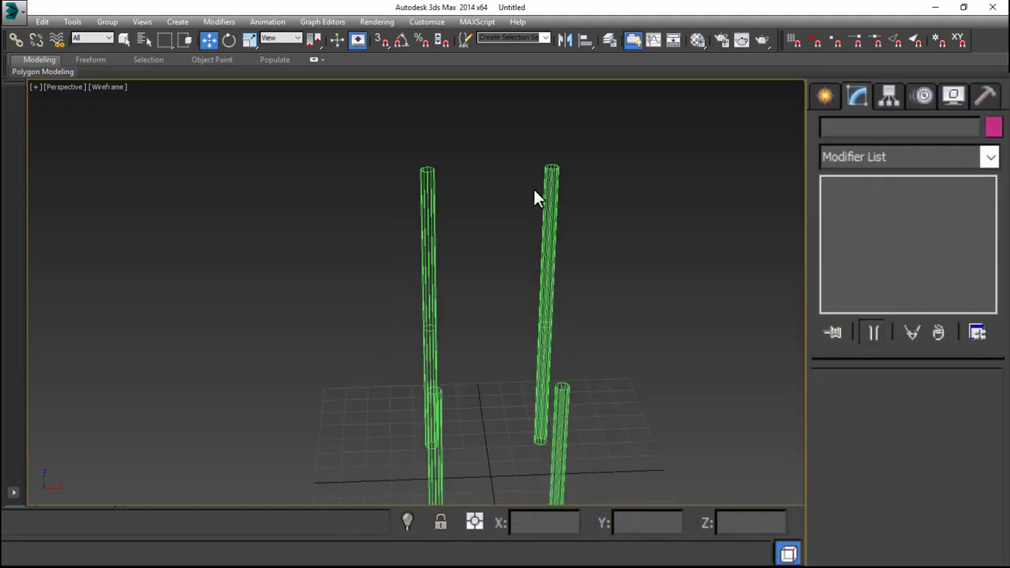
Step: Lean the back-right post outward by placing its upper vertex at X 11 and Y 11 inches
middle_click_drag(534, 197, 553, 237)
left_click(557, 236)
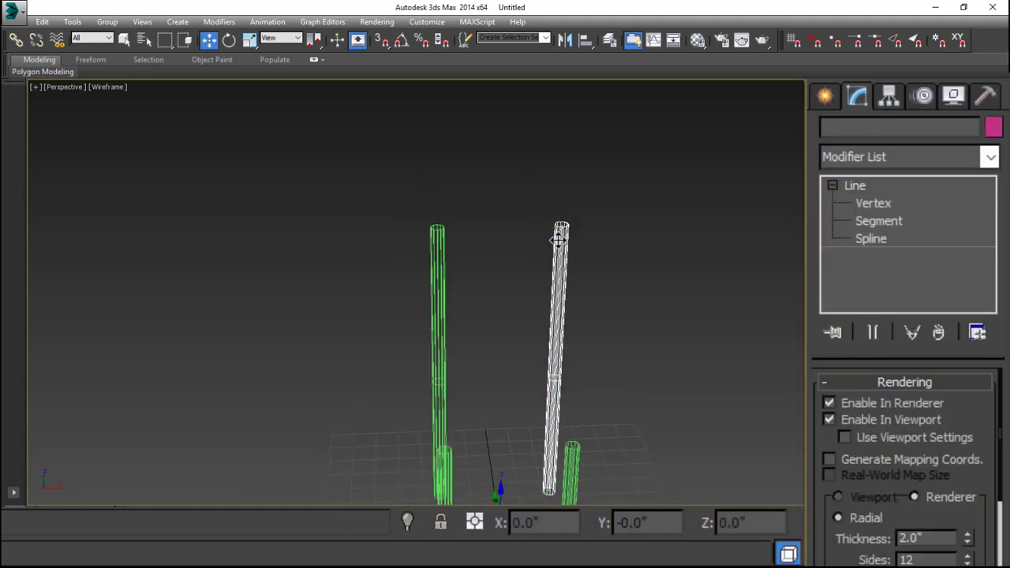
left_click(876, 204)
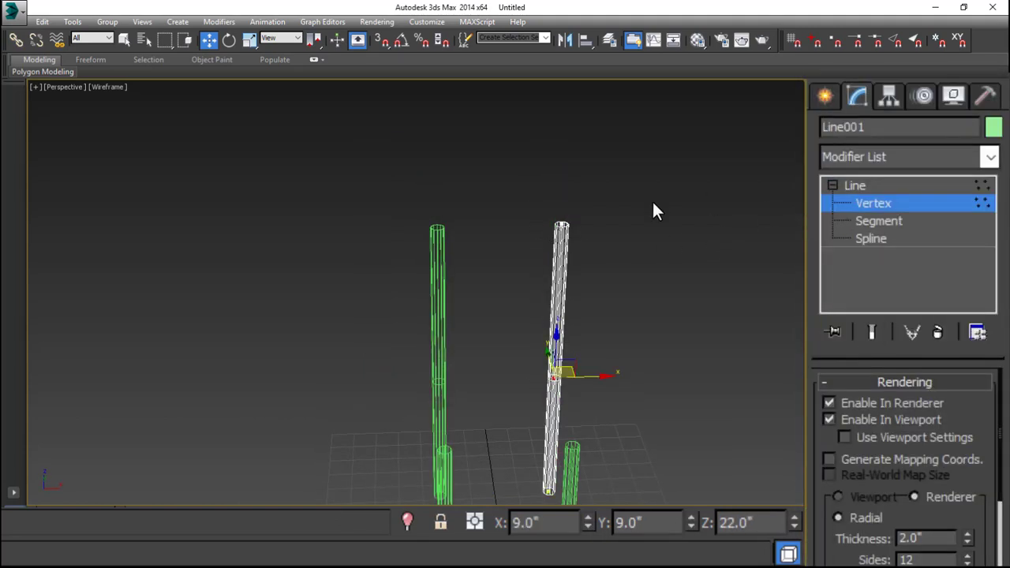
left_click(561, 226)
key("alt+w")
right_click(354, 228)
key("alt+w")
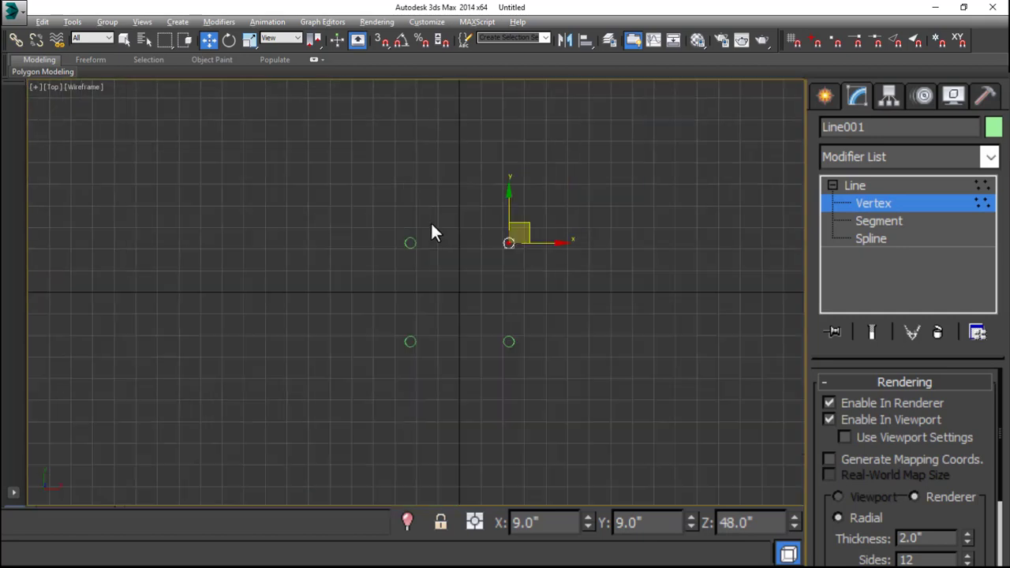
scroll(482, 230, "up", 3)
scroll(483, 223, "up", 2)
middle_click_drag(506, 232, 515, 256)
left_click_drag(559, 524, 420, 527)
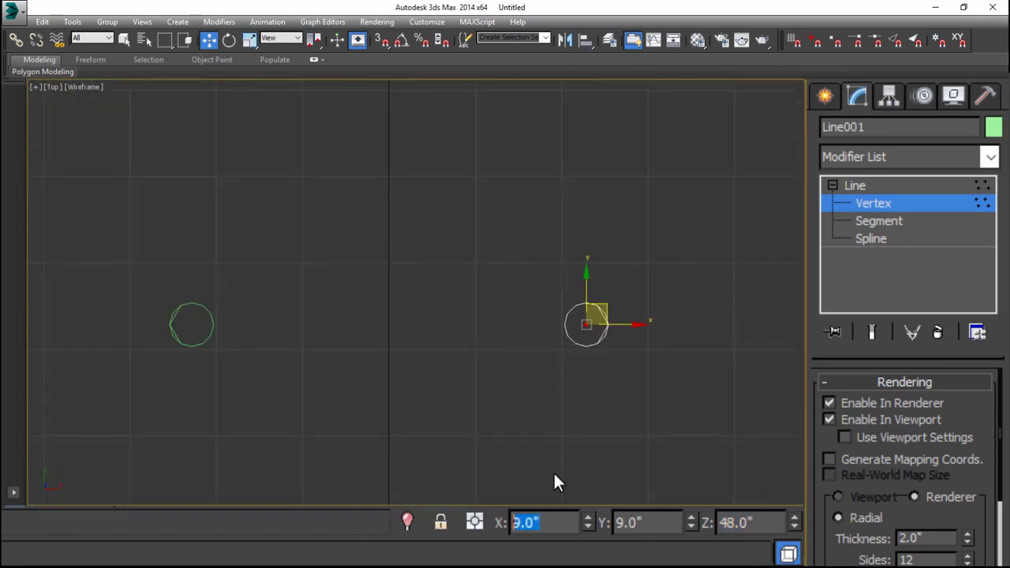
type("11")
key("Tab")
type("11")
key("Return")
scroll(706, 309, "down", 2)
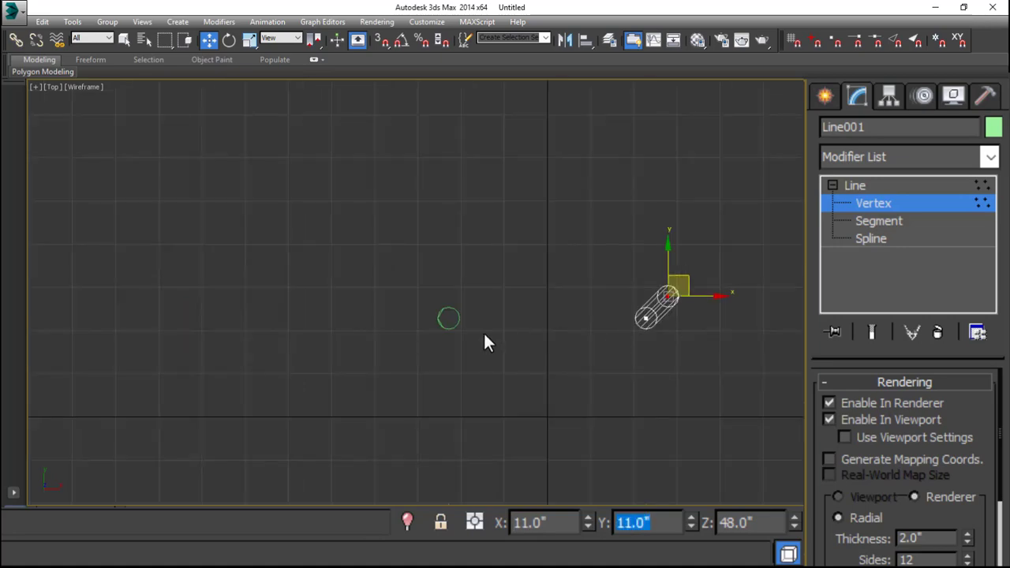
Step: Lean the back-left post outward by placing its upper vertex at X -11 and Y 11 inches
key("1")
key("alt+w")
right_click(699, 196)
key("alt+w")
scroll(584, 356, "down", 5)
scroll(502, 293, "up", 4)
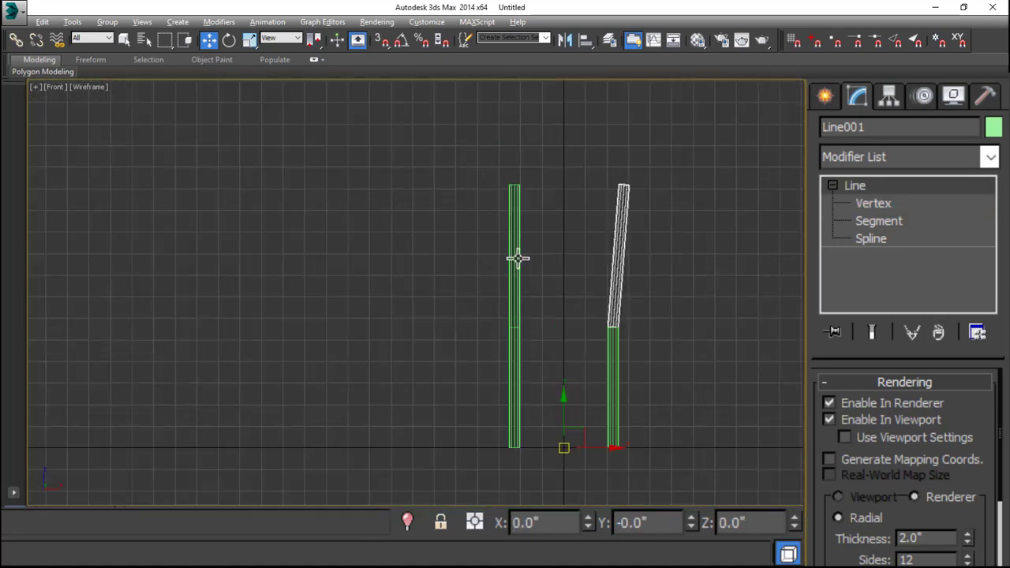
left_click(518, 260)
key("1")
left_click(516, 188)
key("alt+w")
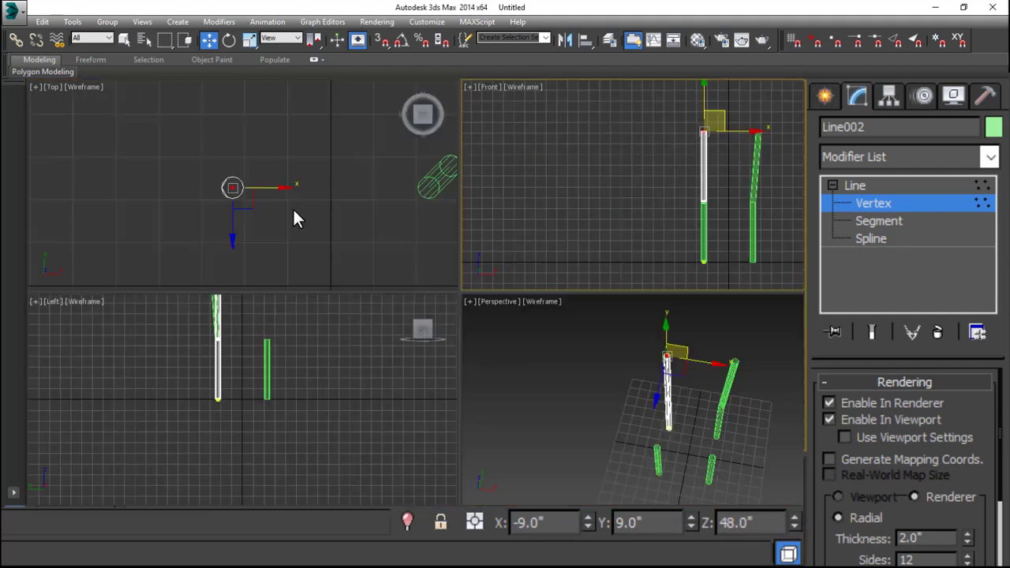
right_click(292, 208)
key("alt+w")
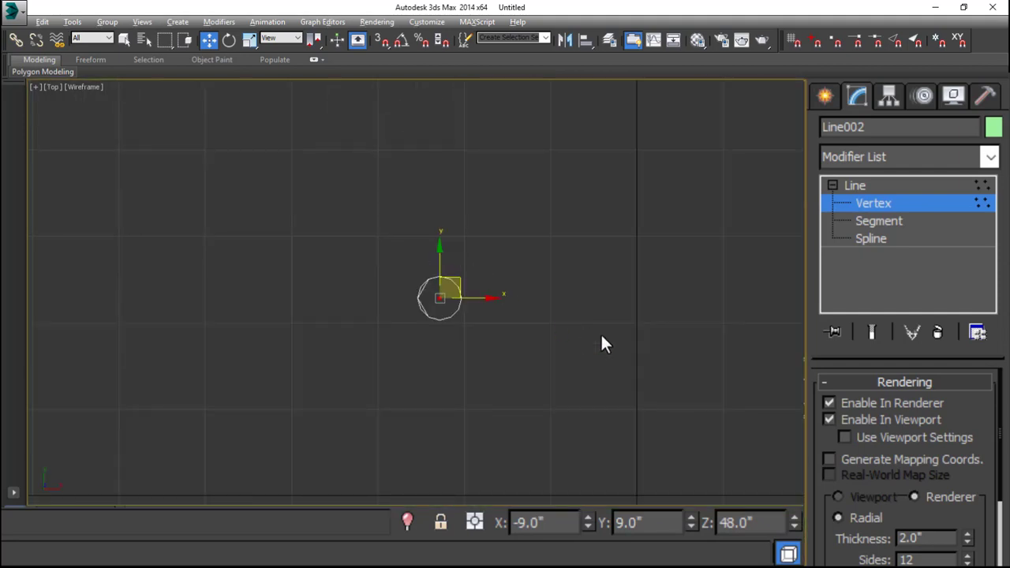
double_click(556, 522)
type("-11")
key("Tab")
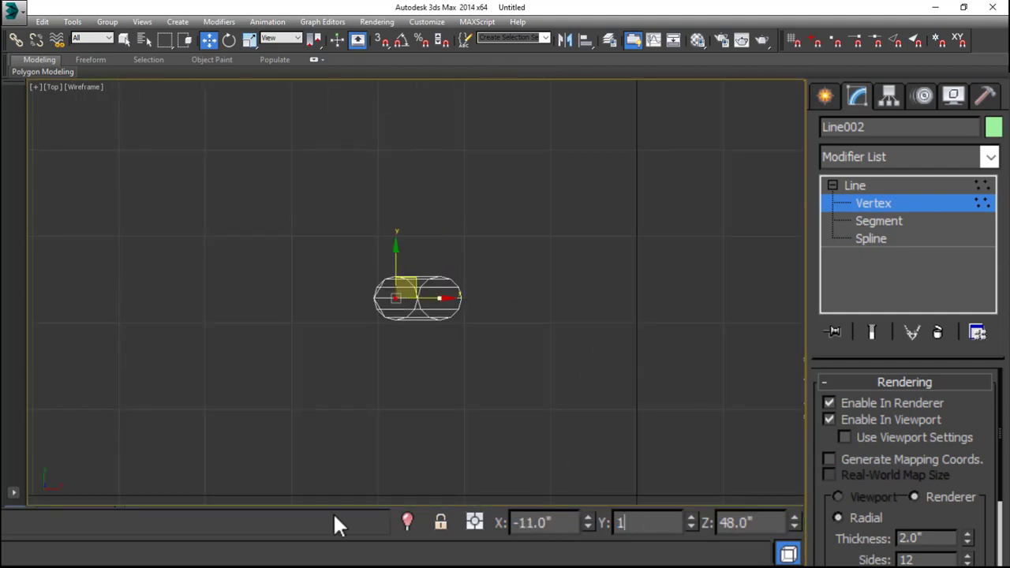
type("11")
key("Return")
Step: Display the posts in perspective with realistic shading and edged faces, and examine the bends in the back posts
key("p")
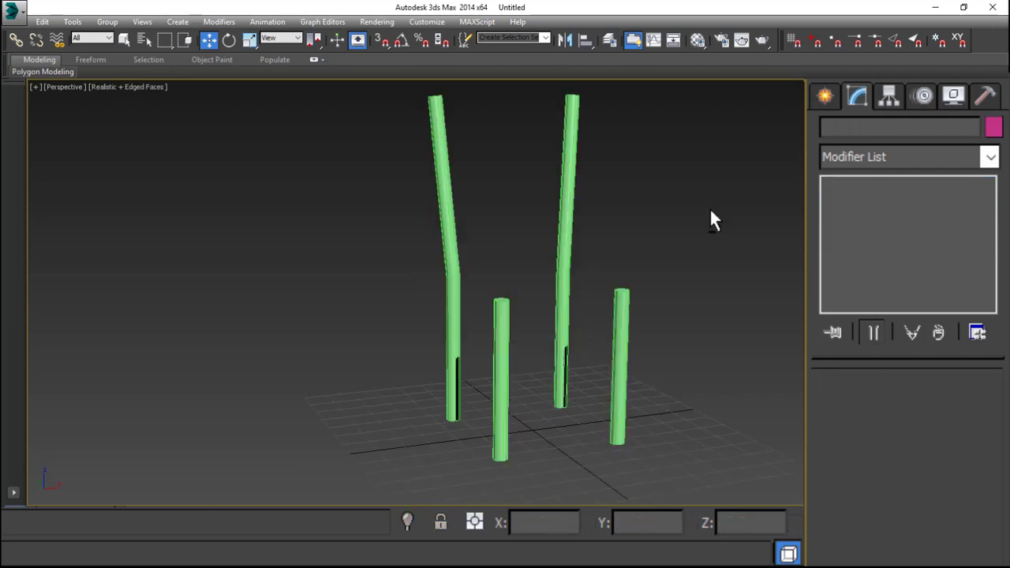
mouse_move(709, 208)
middle_mouse_down("alt")
mouse_move(698, 298)
mouse_move(702, 194)
mouse_move(675, 236)
middle_mouse_up("alt")
key("F3")
key("F3")
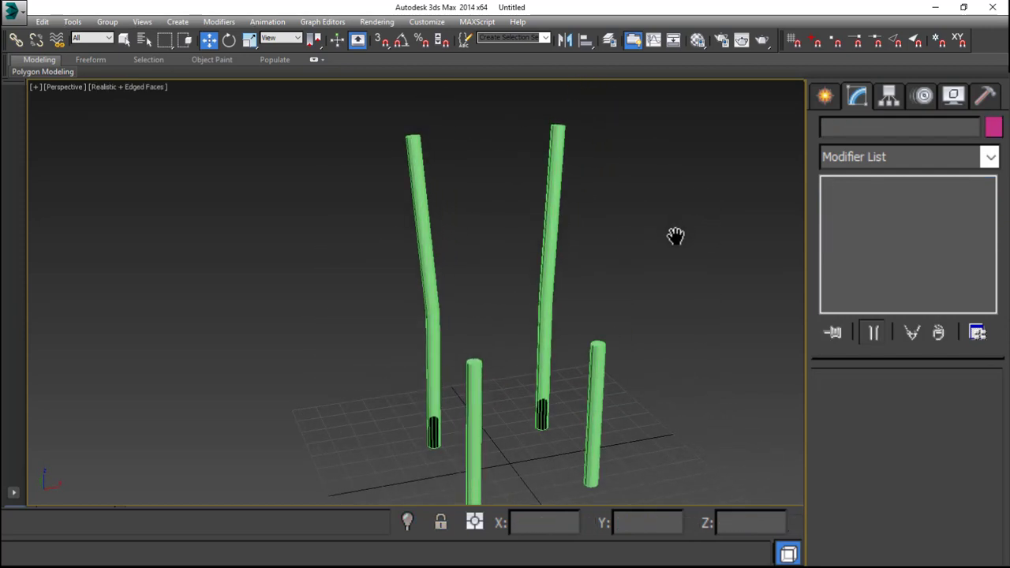
key("F3")
key("F3")
middle_click_drag(676, 236, 675, 249, "alt")
scroll(576, 360, "up", 2)
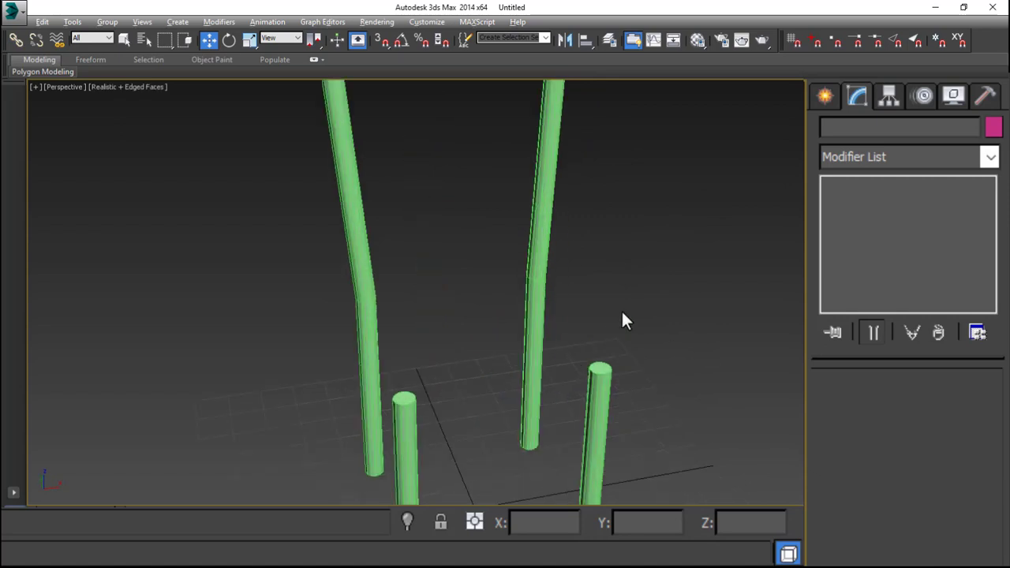
middle_click_drag(621, 309, 624, 344, "alt")
Step: Start the Line tool and turn on 3D snapping to vertices
left_click(824, 96)
left_click(877, 252)
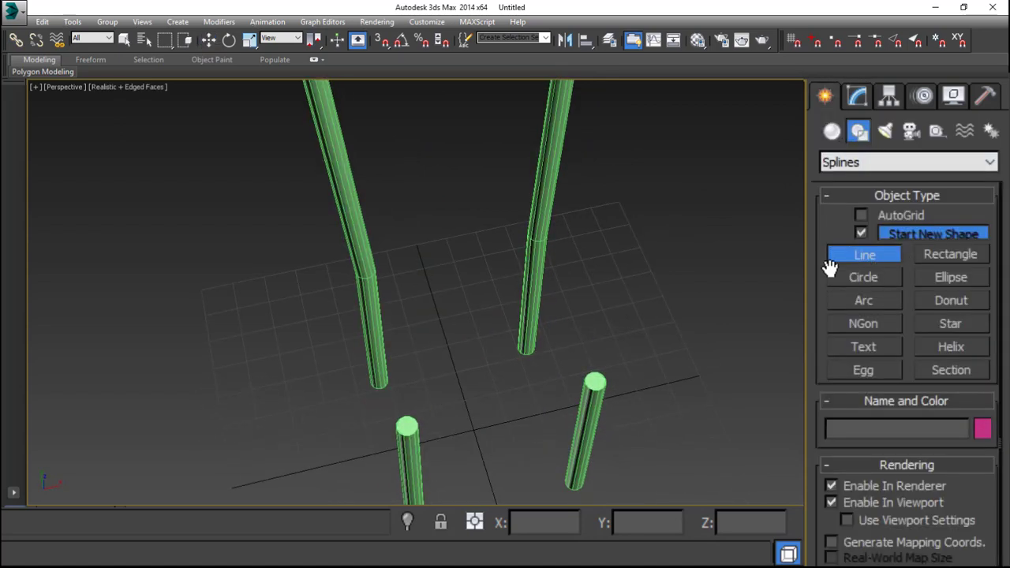
middle_click_drag(662, 201, 657, 206, "alt")
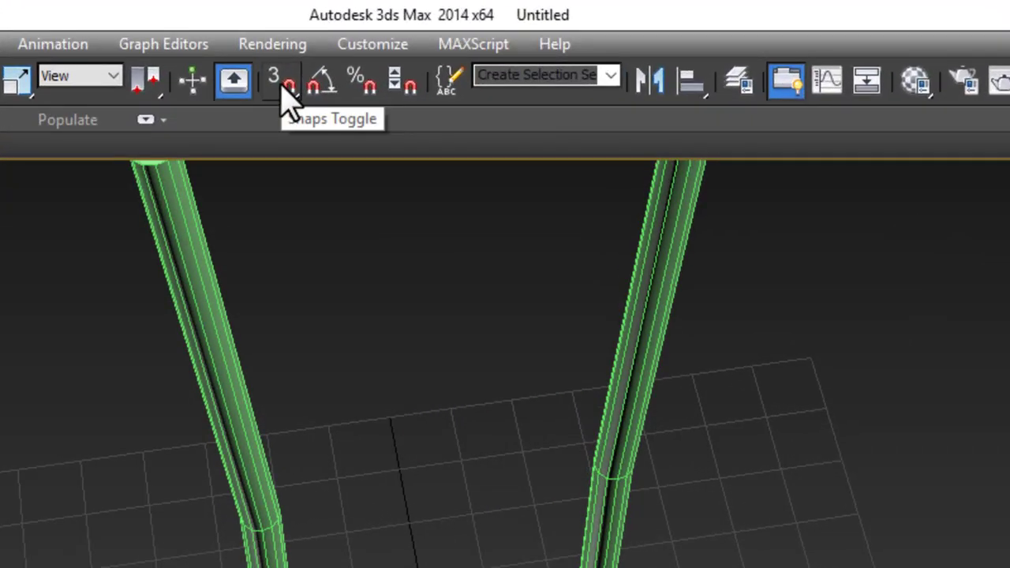
left_click(282, 84)
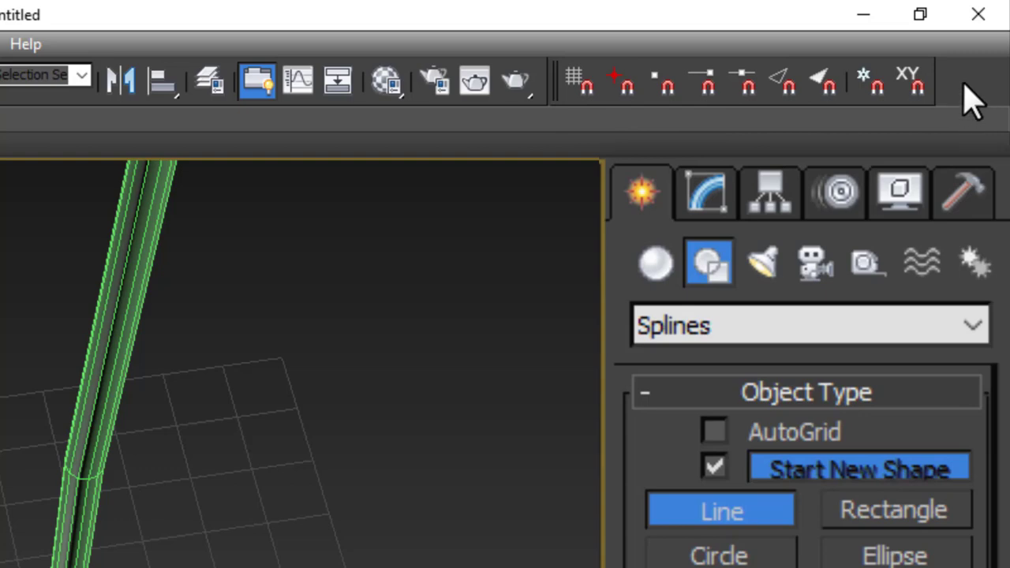
right_click(970, 101)
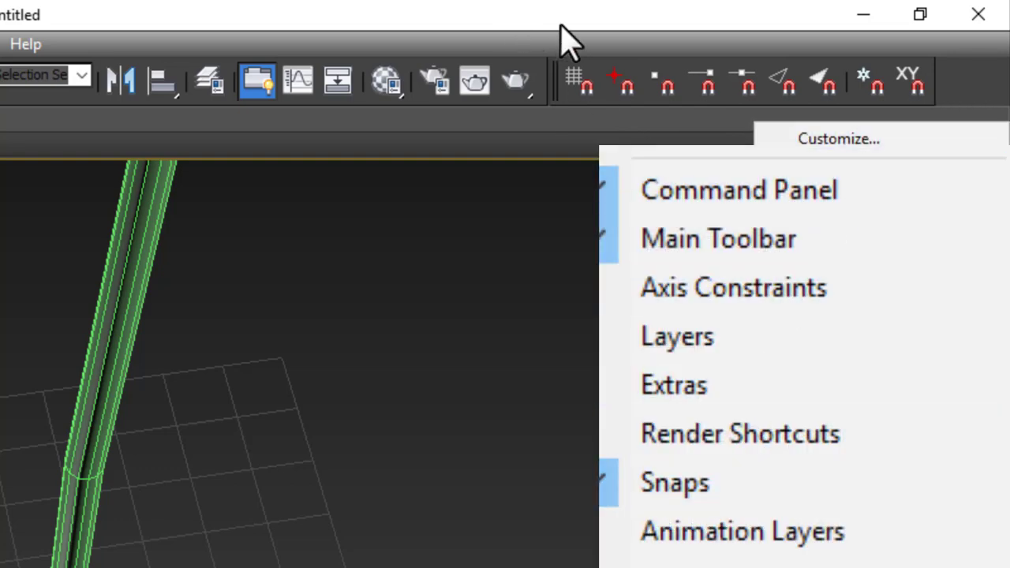
left_click(726, 59)
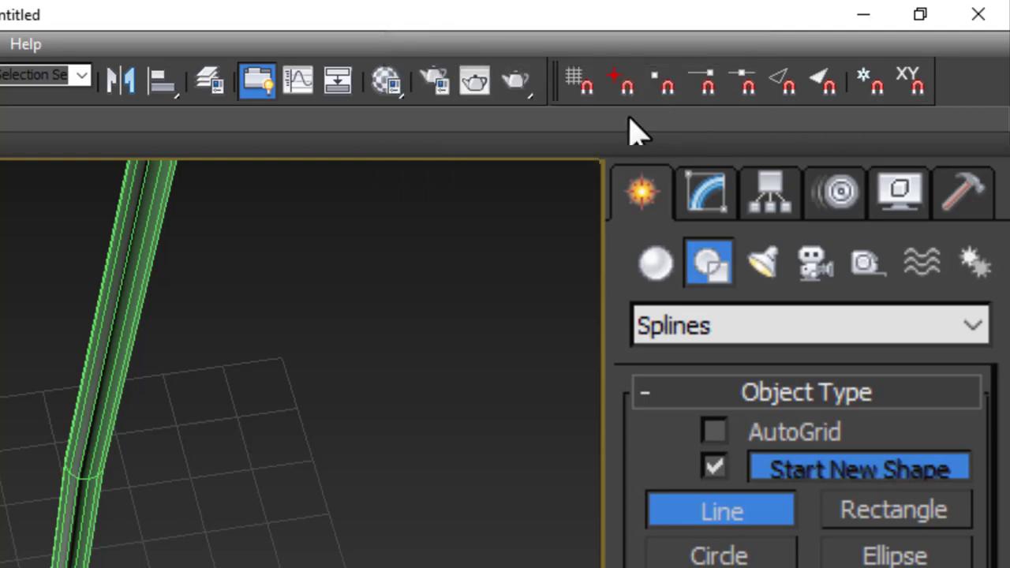
left_click(662, 87)
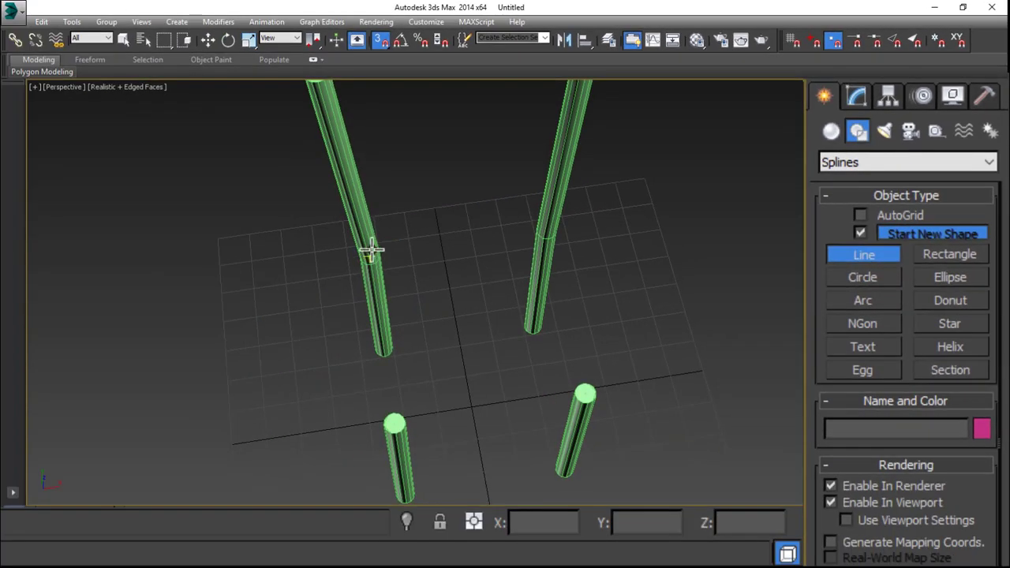
Step: Draw a diagonal line from the back-left post's middle vertex to the top center of the front-right post
left_click(369, 255)
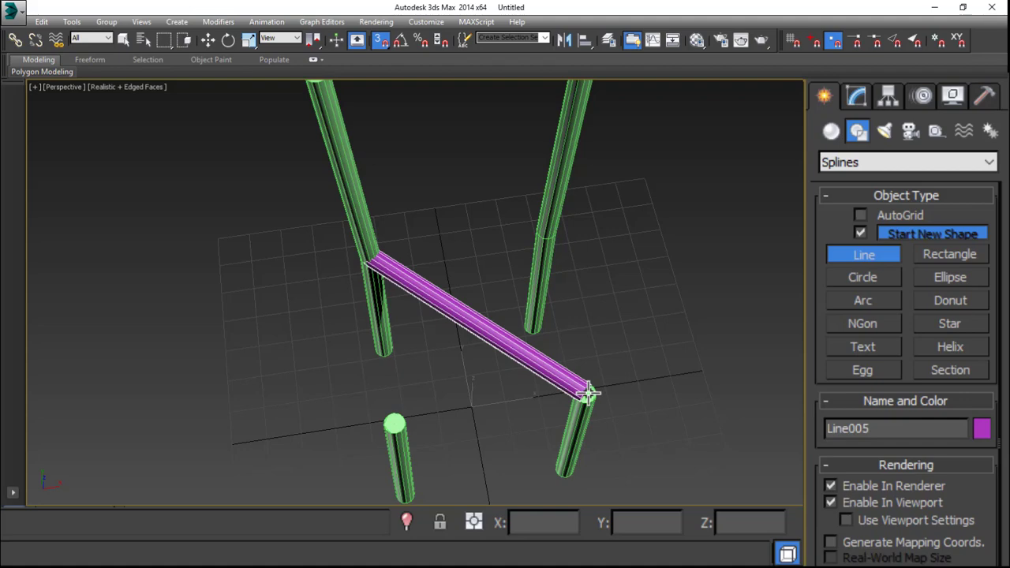
left_click(588, 393)
right_click(676, 300)
Step: Give the diagonal brace a rectangular cross-section with a length of 1 inch and a width of 1.5 inches
middle_click_drag(658, 320, 678, 276, "alt")
left_click_drag(864, 359, 865, 296)
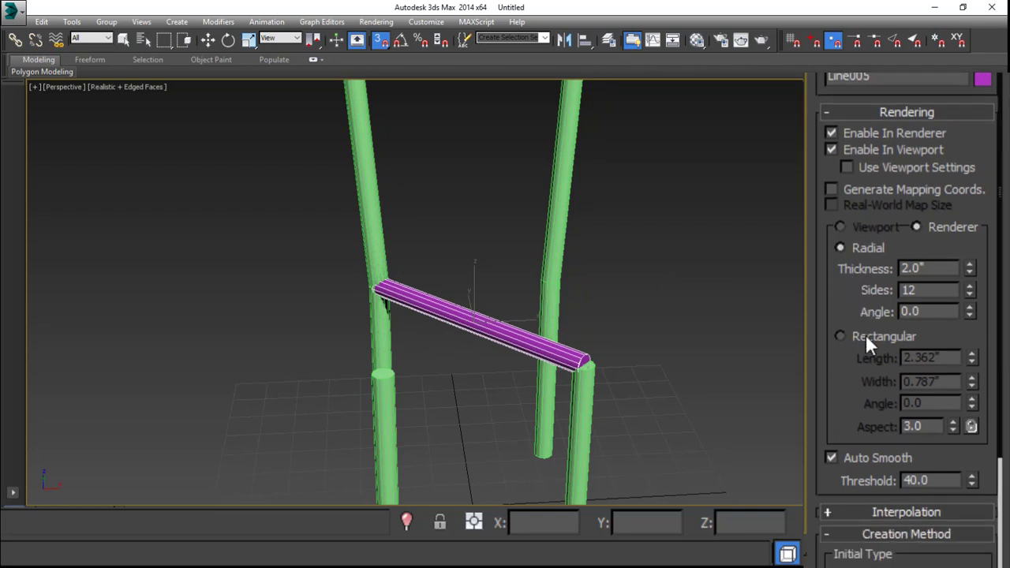
left_click(841, 337)
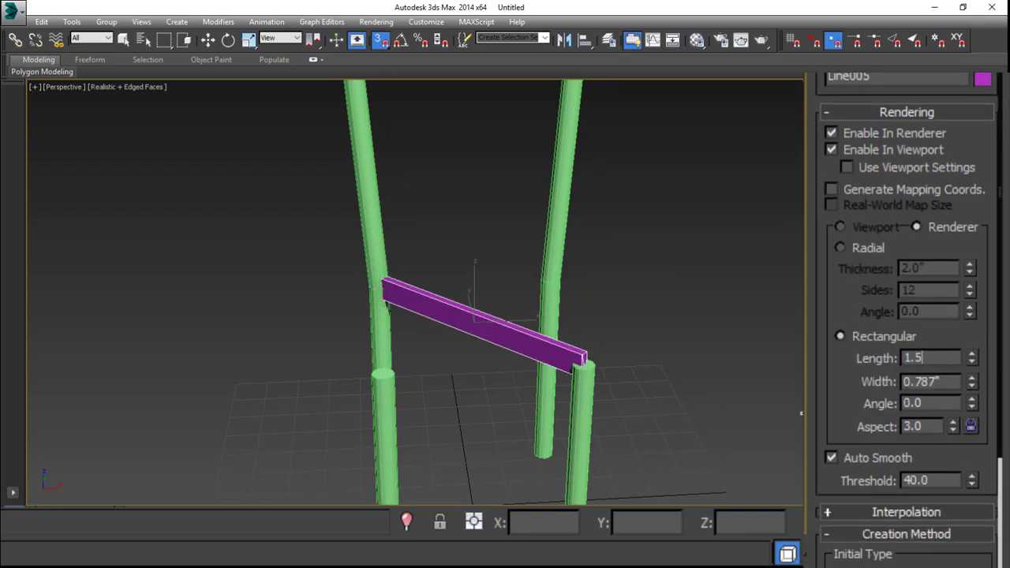
key("Tab")
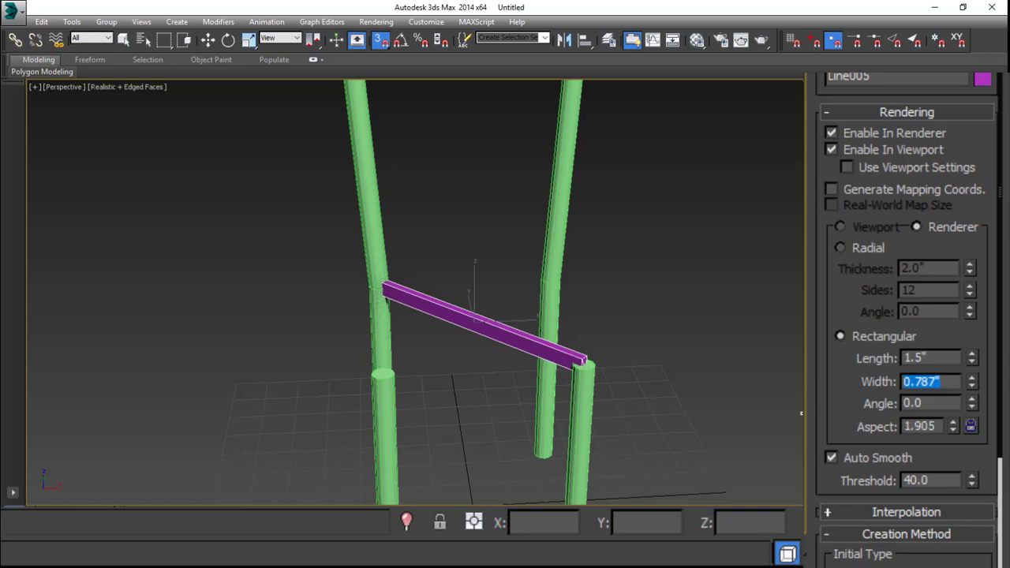
key("Tab")
middle_click_drag(584, 371, 609, 371, "alt")
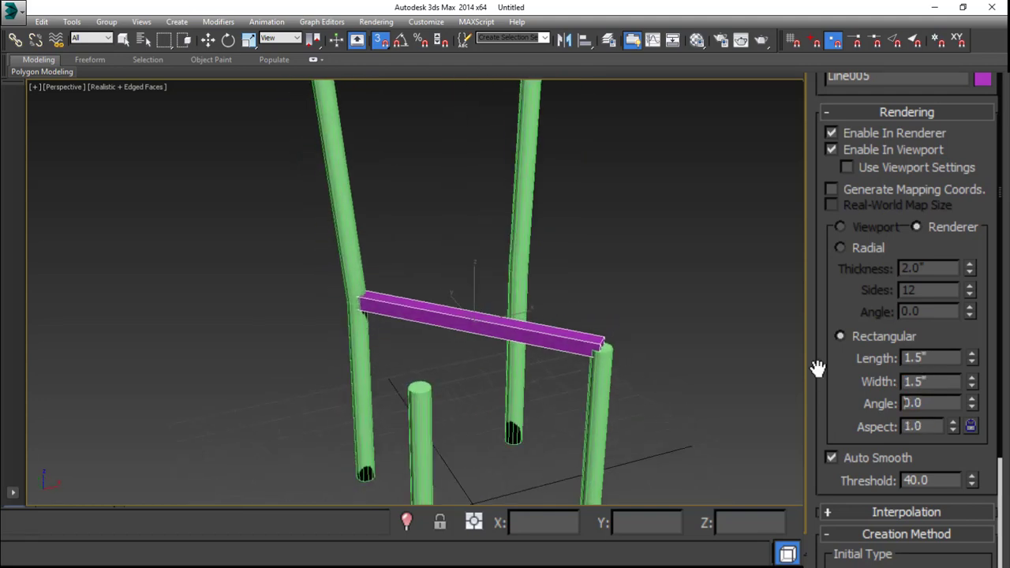
double_click(905, 357)
type("1")
key("Return")
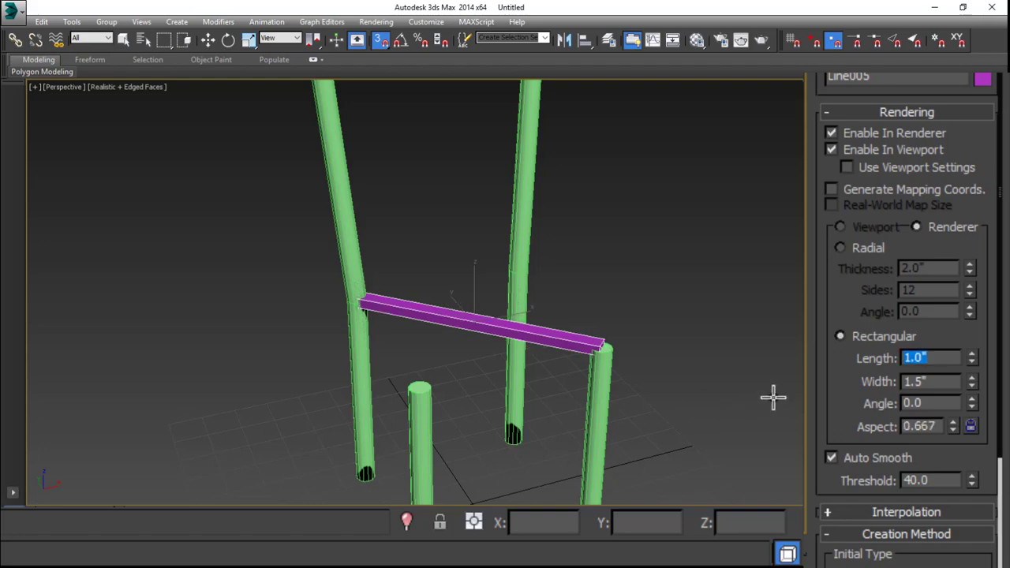
Step: Lower the diagonal brace to a Z position of 21 inches
middle_click_drag(662, 306, 634, 320, "alt")
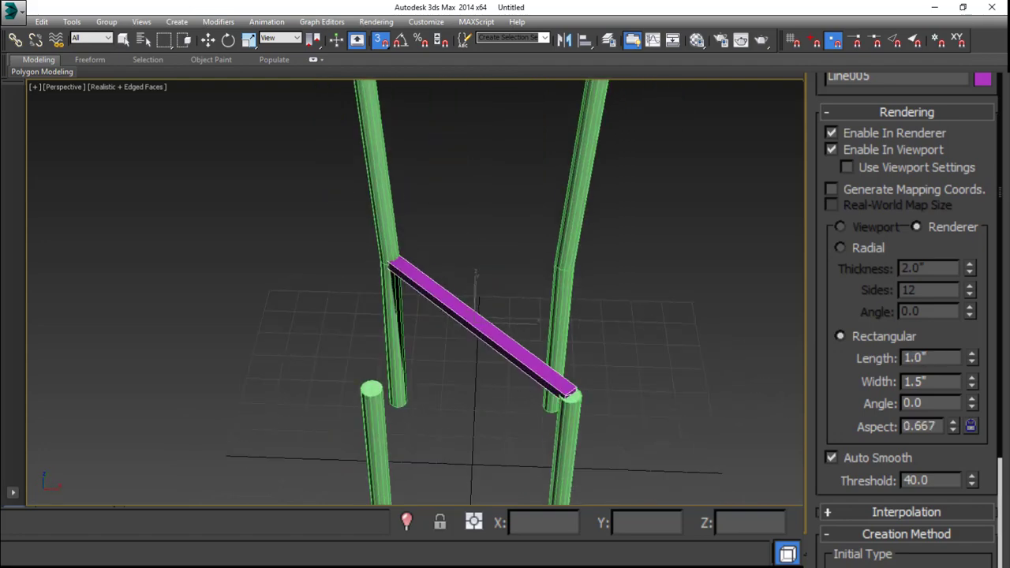
key("w")
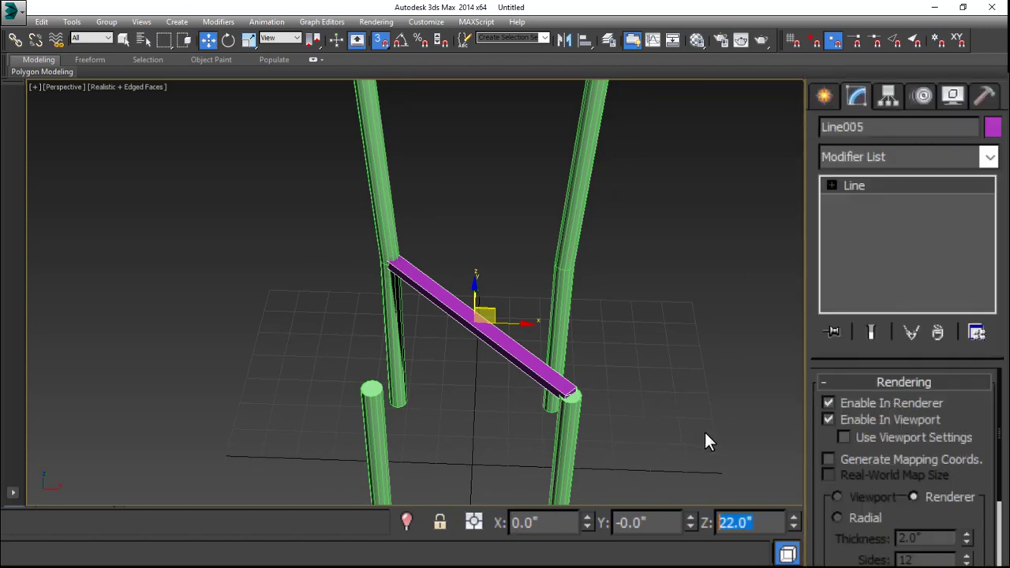
type("21")
key("Return")
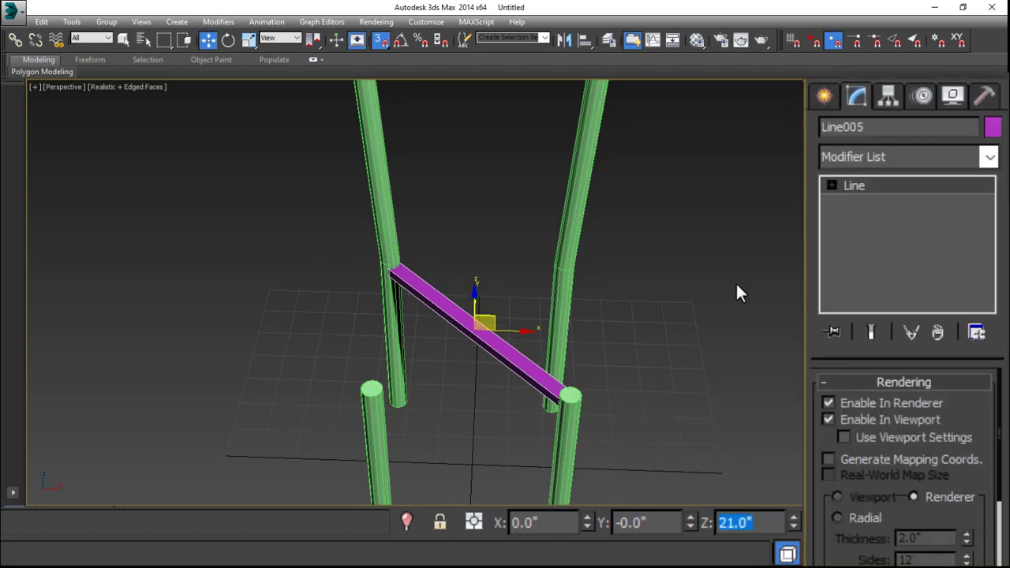
left_click(737, 286)
middle_click_drag(498, 354, 463, 276, "alt")
left_click_drag(506, 411, 506, 411)
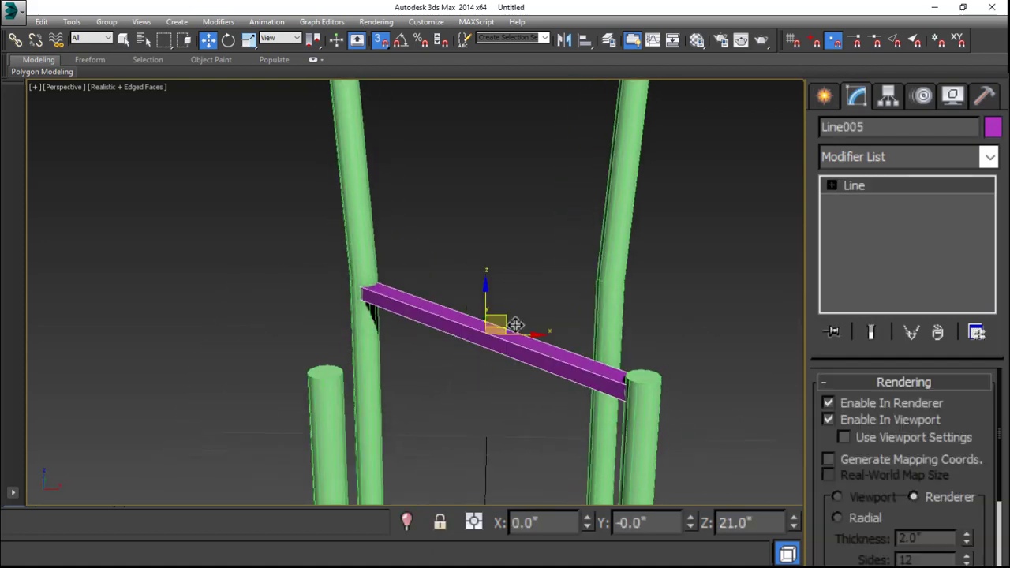
Step: Mirror the diagonal brace about the Y axis as a copy with zero offset to form a crossing brace
middle_click_drag(516, 323, 557, 327, "alt")
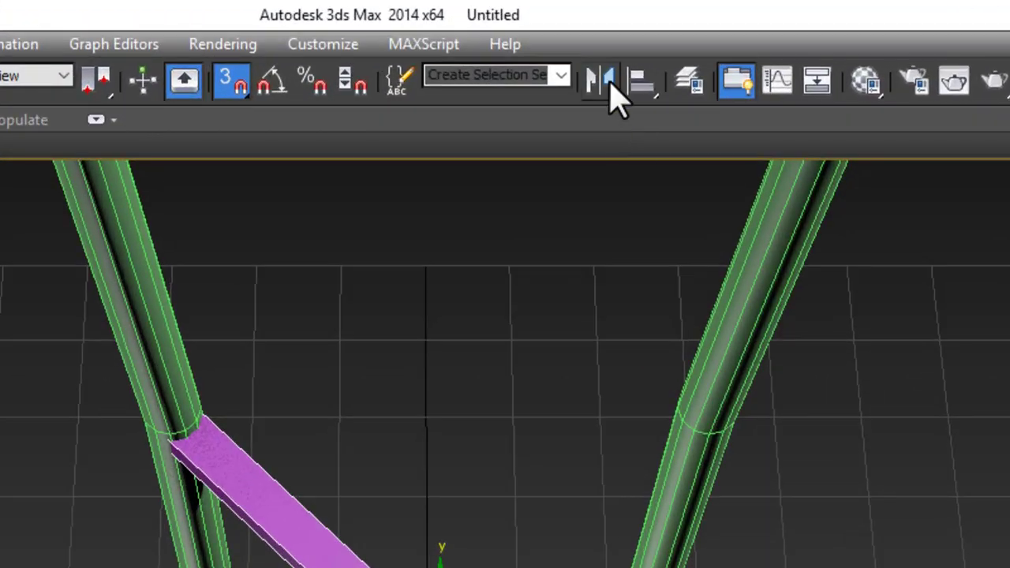
left_click(607, 79)
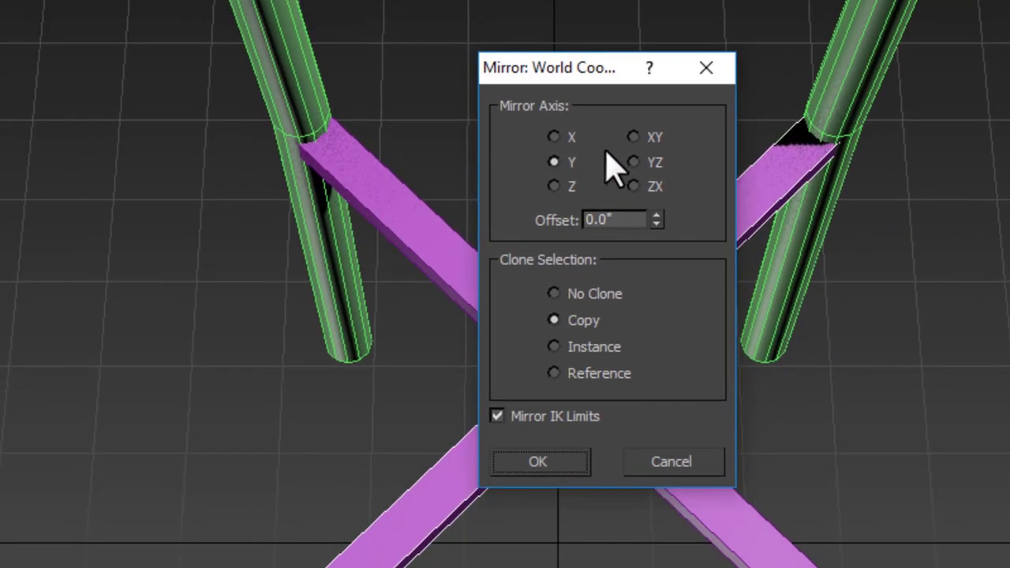
left_click(555, 138)
left_click(554, 161)
key("Return")
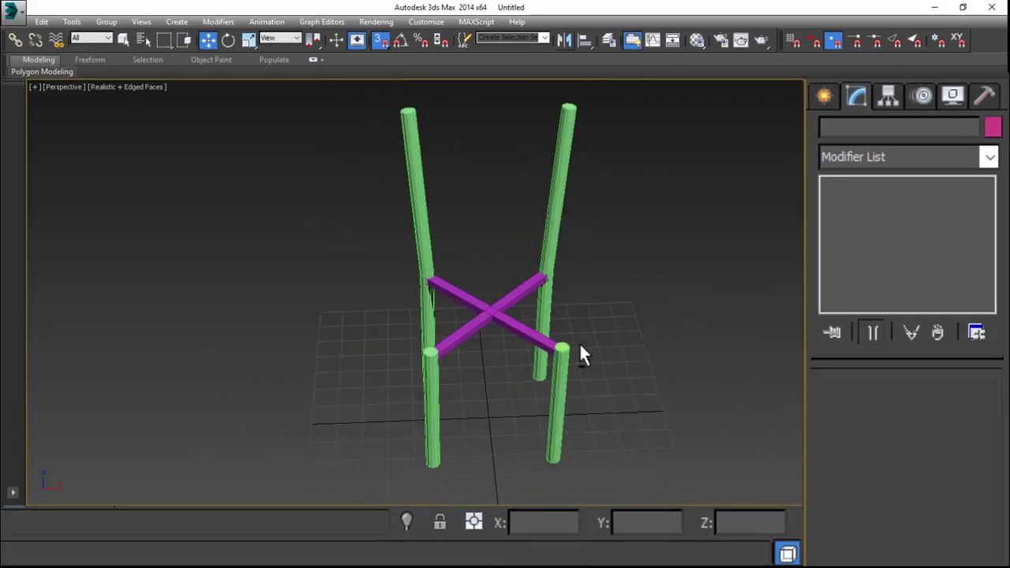
Step: With viewport rendering off, draw a rectangle about 11 by 2.9 inches in the Front view, starting at the vertical centerline above the braces
middle_click_drag(579, 342, 595, 286, "alt")
scroll(502, 234, "up", 3)
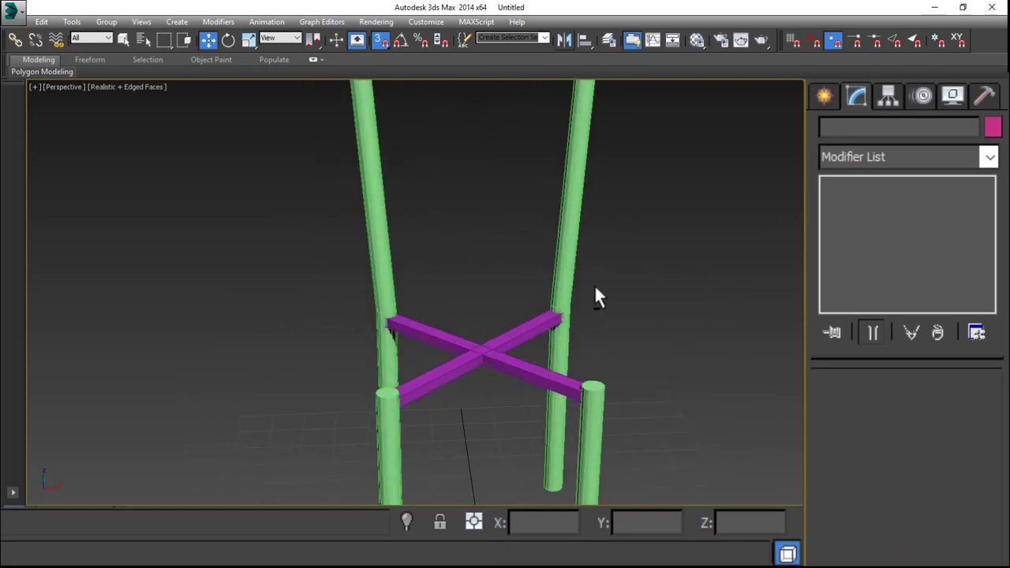
left_click(823, 96)
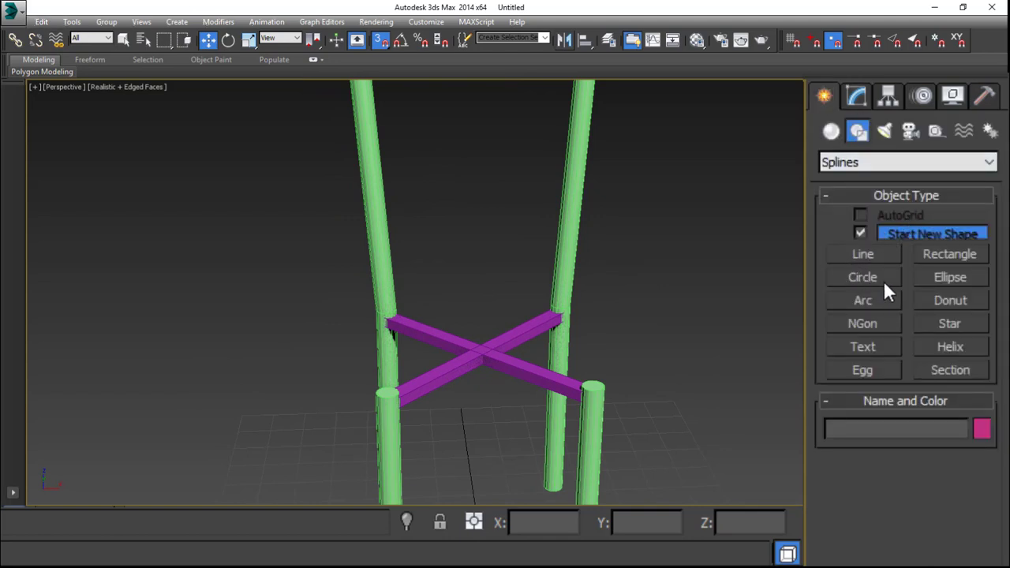
left_click(949, 253)
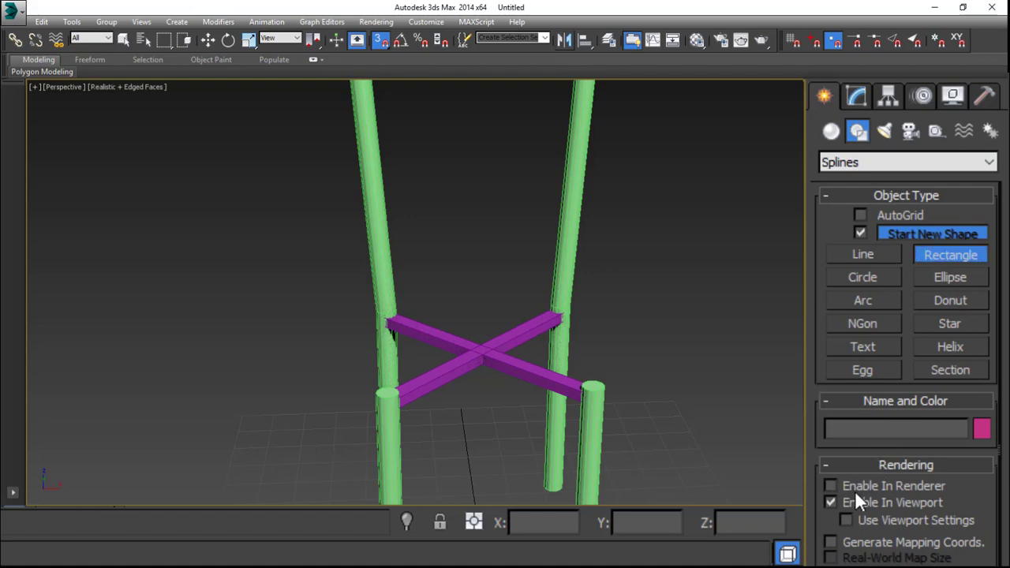
left_click(894, 501)
key("alt+w")
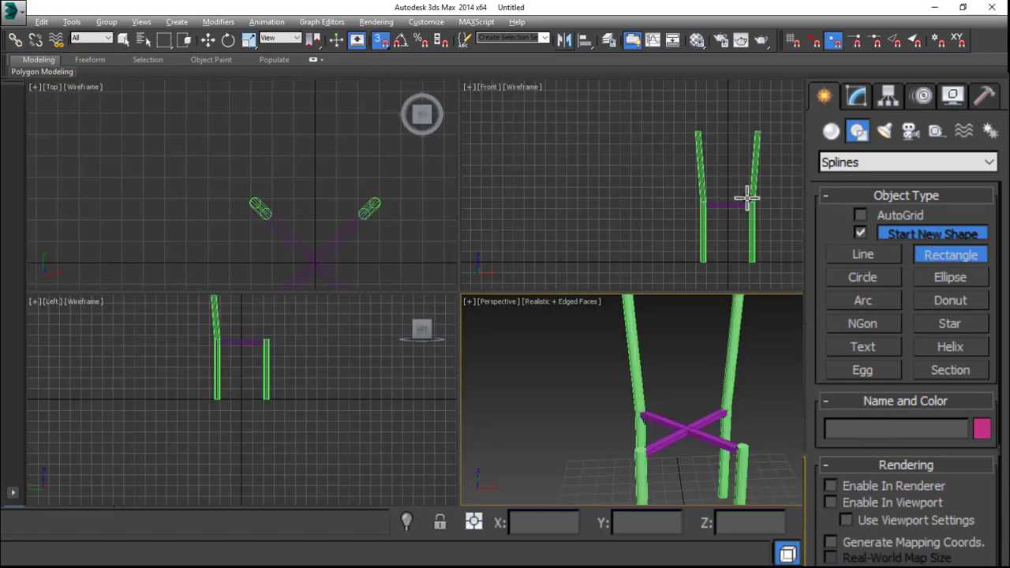
key("alt+w")
scroll(595, 343, "up", 4)
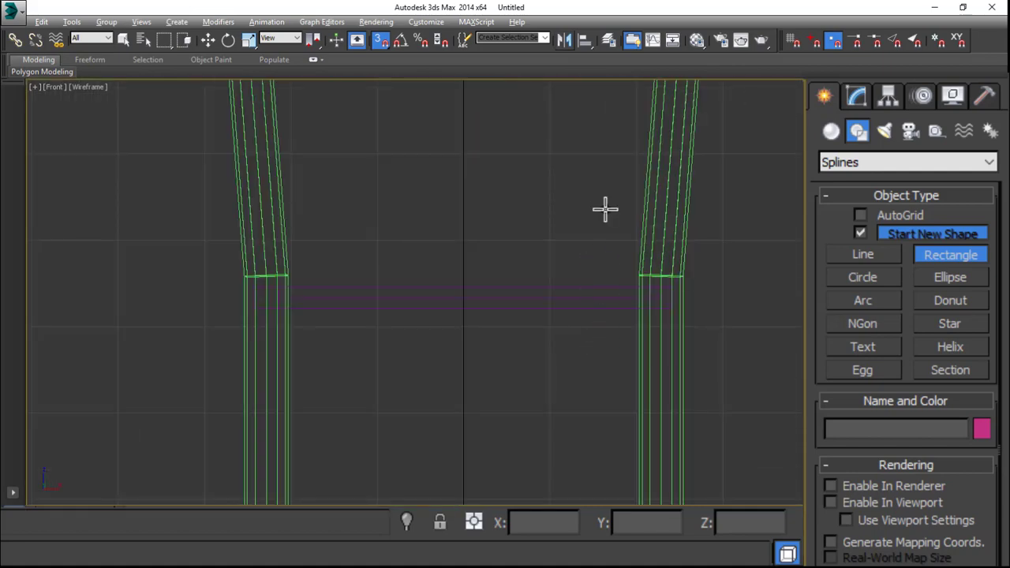
scroll(600, 213, "up", 5)
scroll(513, 320, "down", 5)
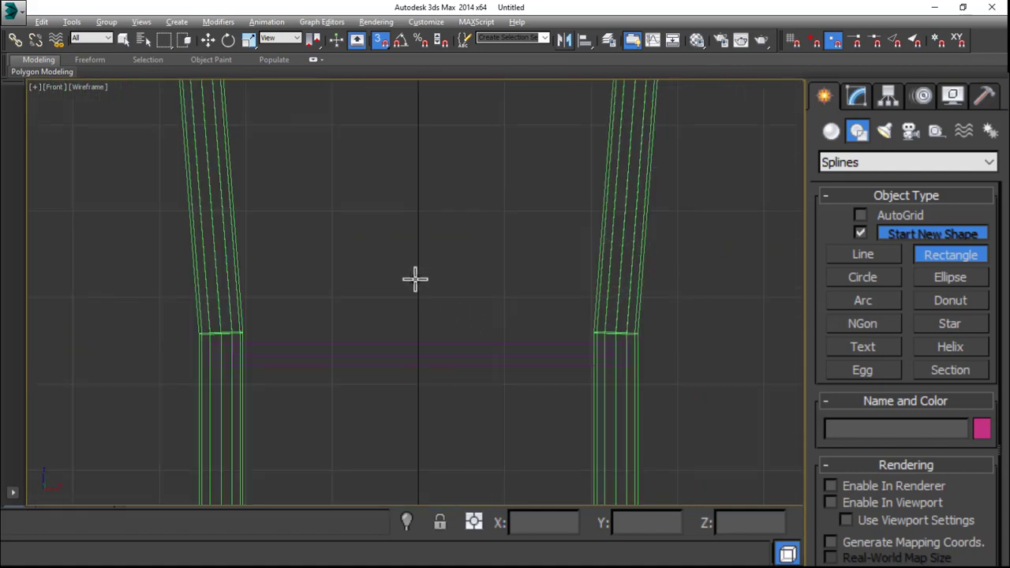
left_click_drag(418, 275, 660, 340)
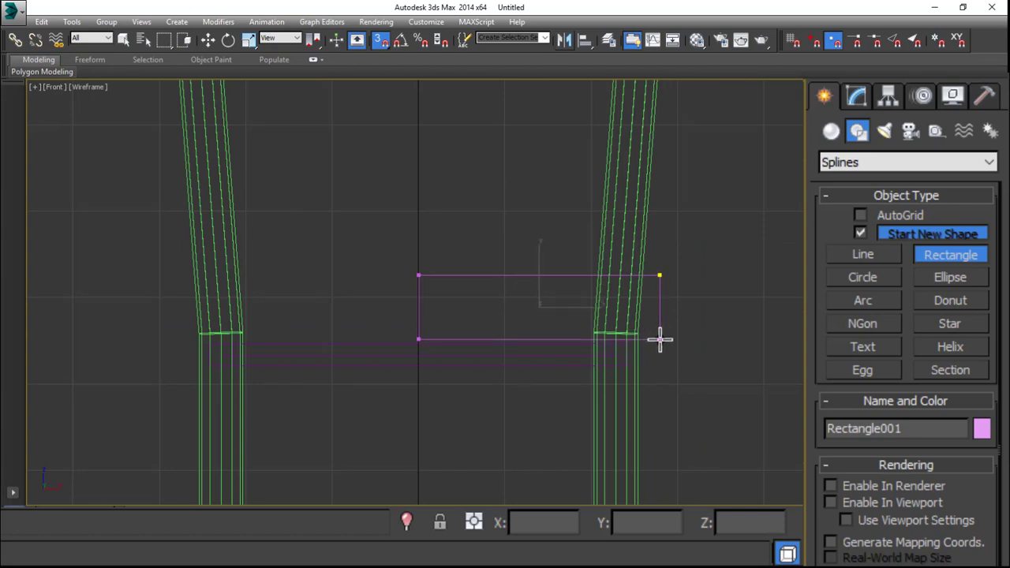
Step: Set the rectangle's length to 4 inches and its width to 12 inches
scroll(857, 359, "down", 5)
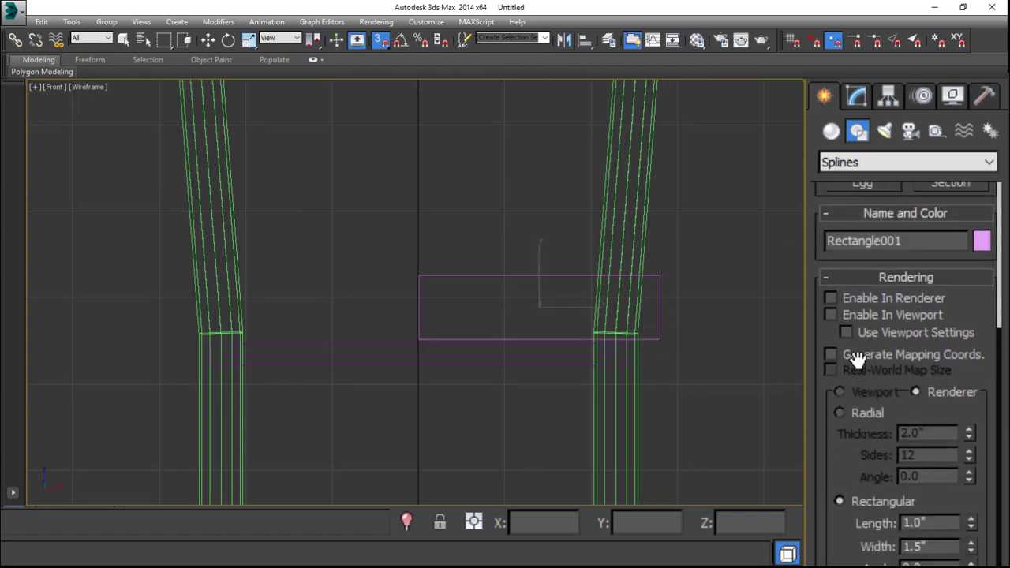
left_click(857, 95)
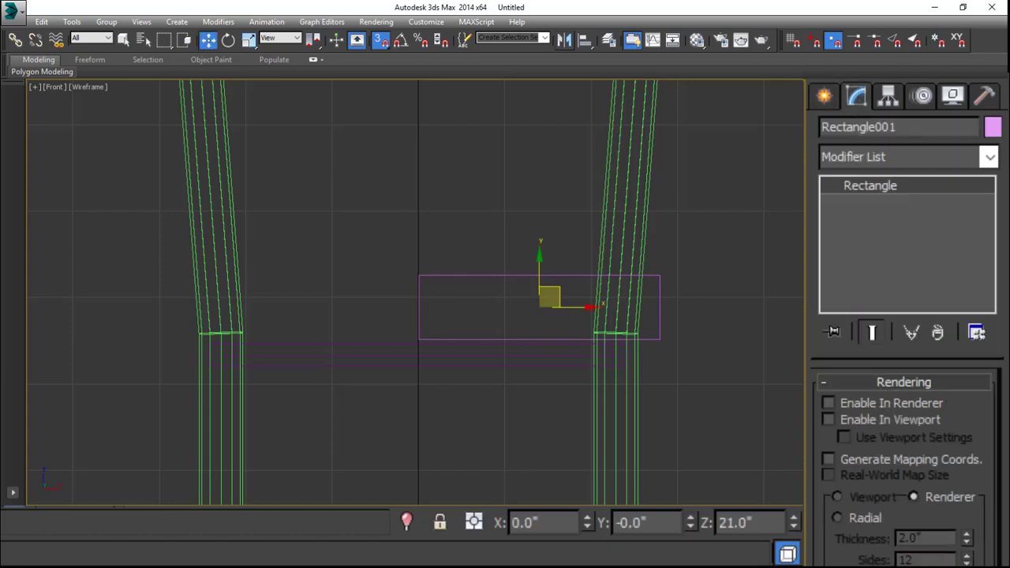
scroll(843, 527, "down", 8)
scroll(843, 527, "down", 1)
double_click(927, 507)
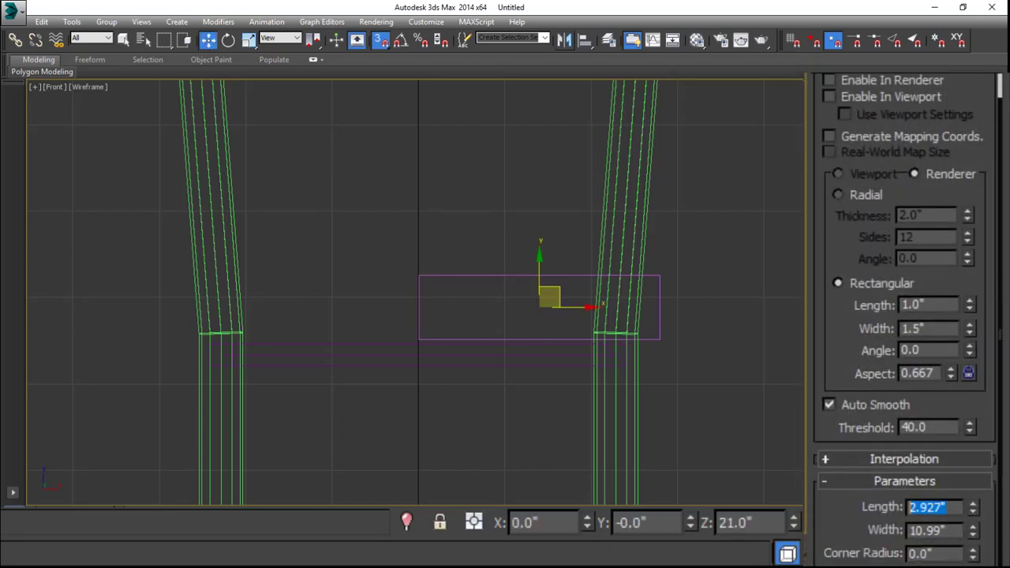
type("4")
key("Tab")
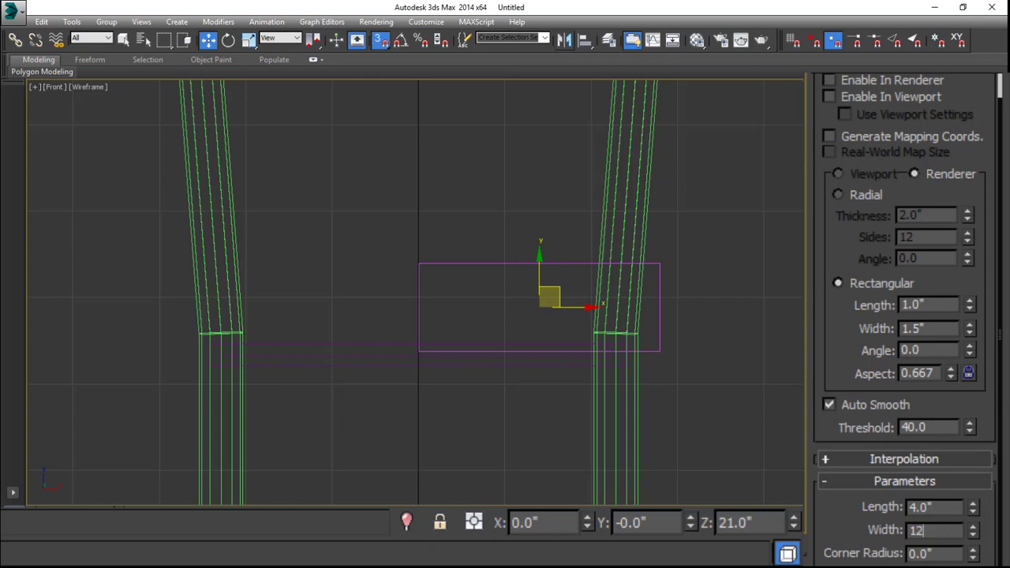
type("12")
key("Return")
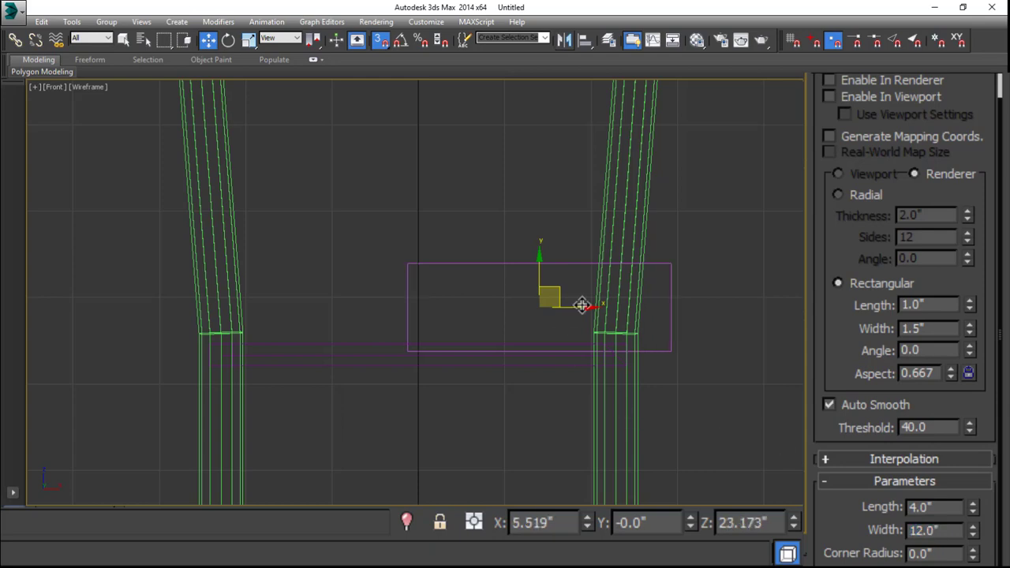
Step: With snapping off, align the rectangle's inner edge with the vertical centerline and convert the shape to an Editable Spline
left_click(379, 40)
scroll(571, 367, "up", 2)
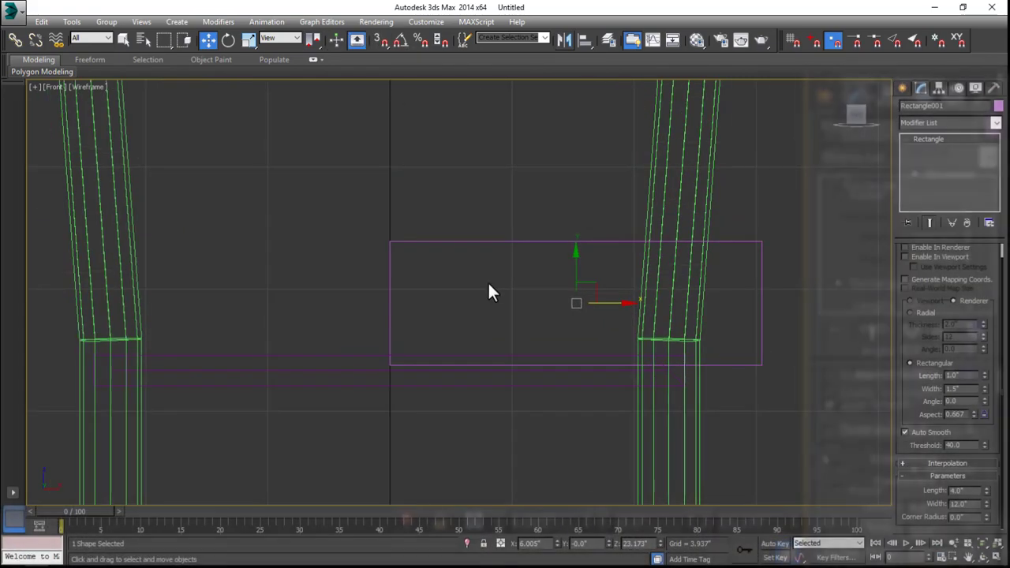
right_click(488, 285)
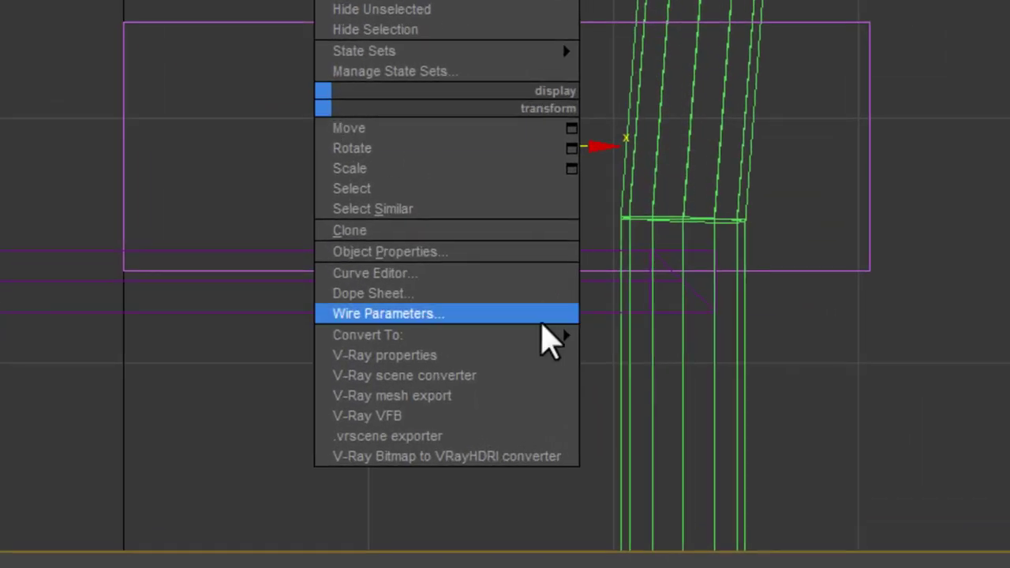
mouse_move(600, 397)
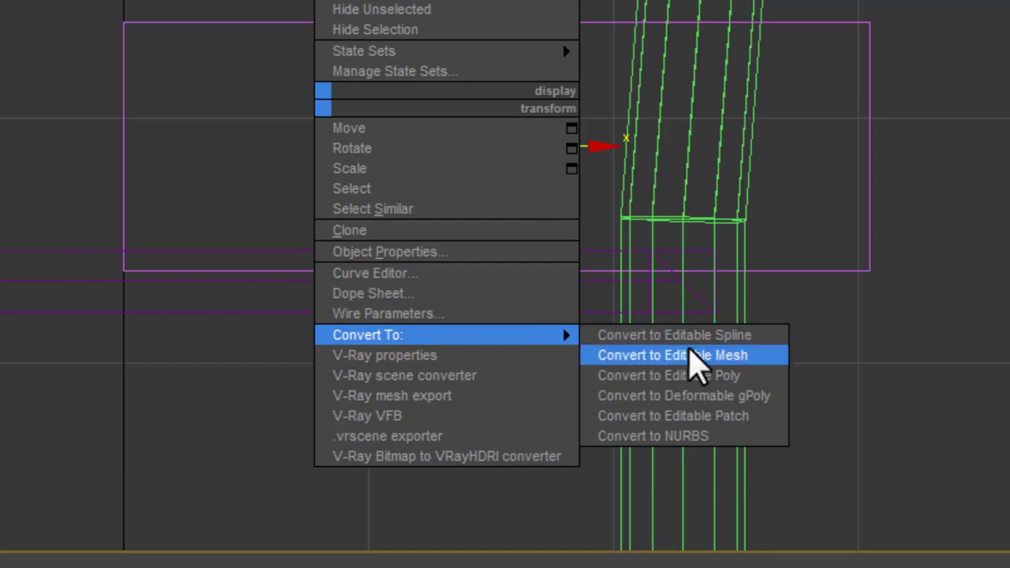
left_click(719, 339)
Step: Delete the rectangle's vertical segment that lies on the centerline
middle_click_drag(454, 88, 354, 45)
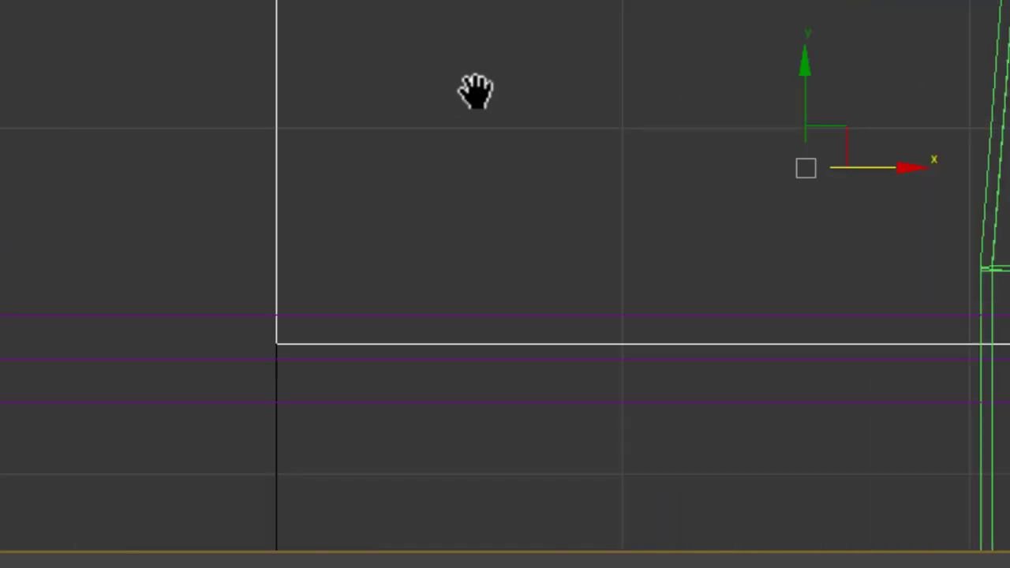
middle_click_drag(412, 274, 394, 293)
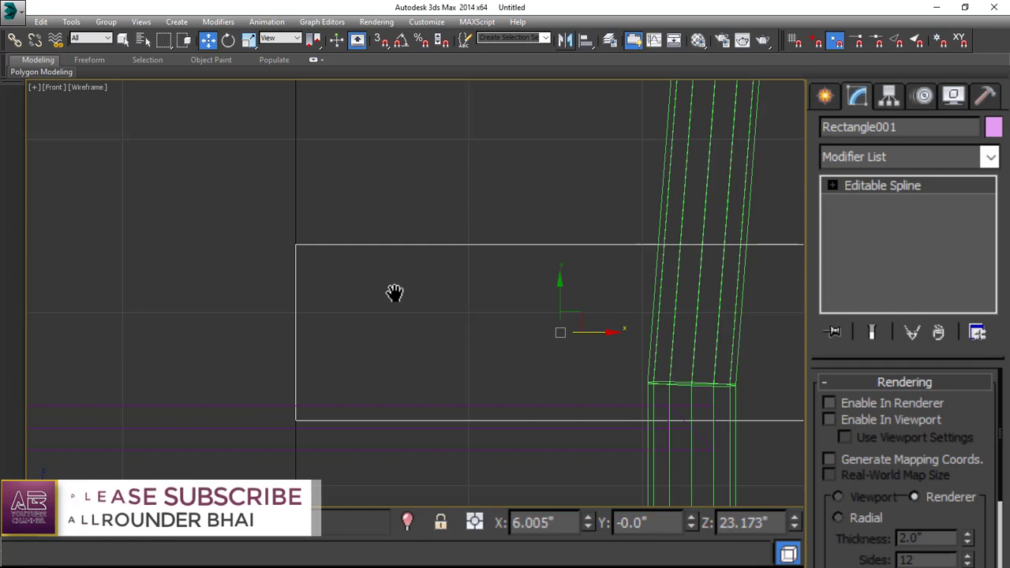
left_click(832, 185)
left_click(888, 202)
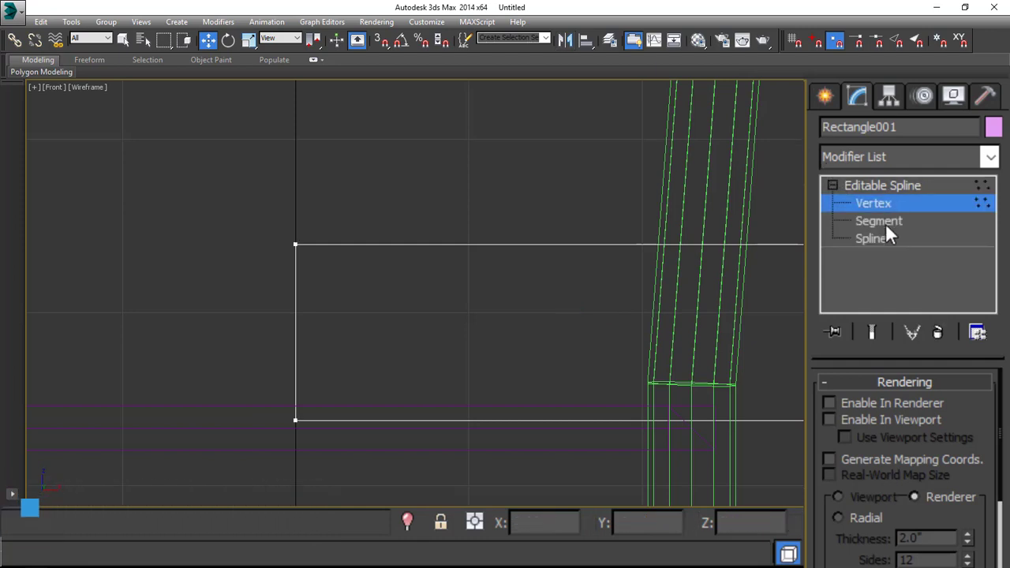
left_click(885, 222)
left_click(298, 312)
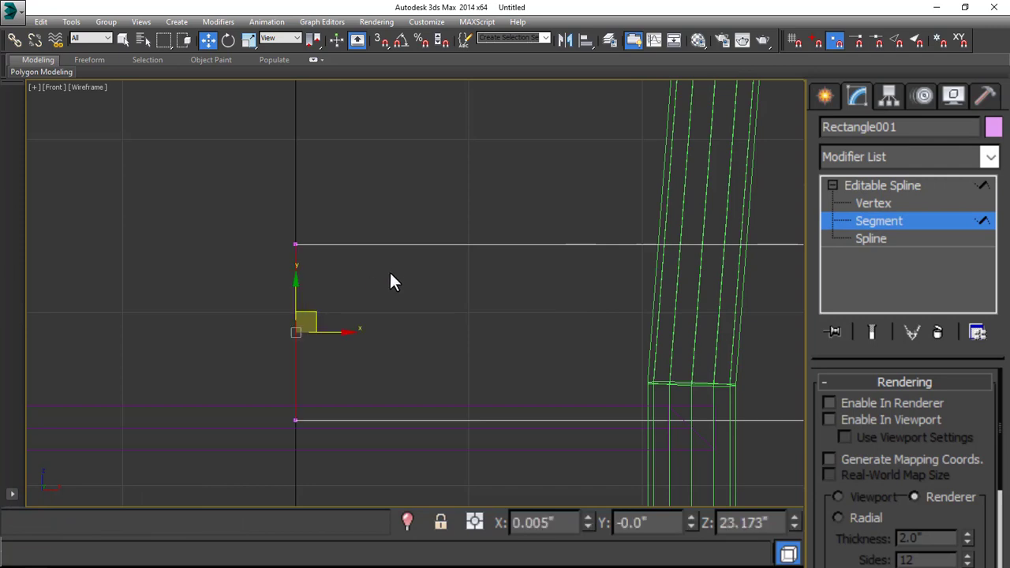
left_click(341, 341)
scroll(548, 309, "down", 3)
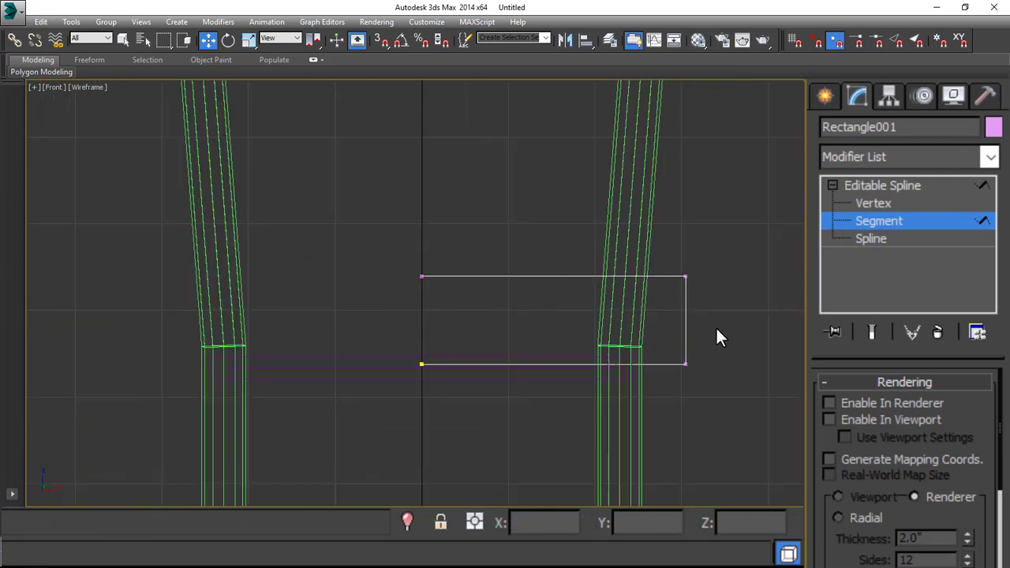
Step: Fillet the upper outer corner vertex of the open rectangle with a value of 1 inch
scroll(714, 252, "up", 5)
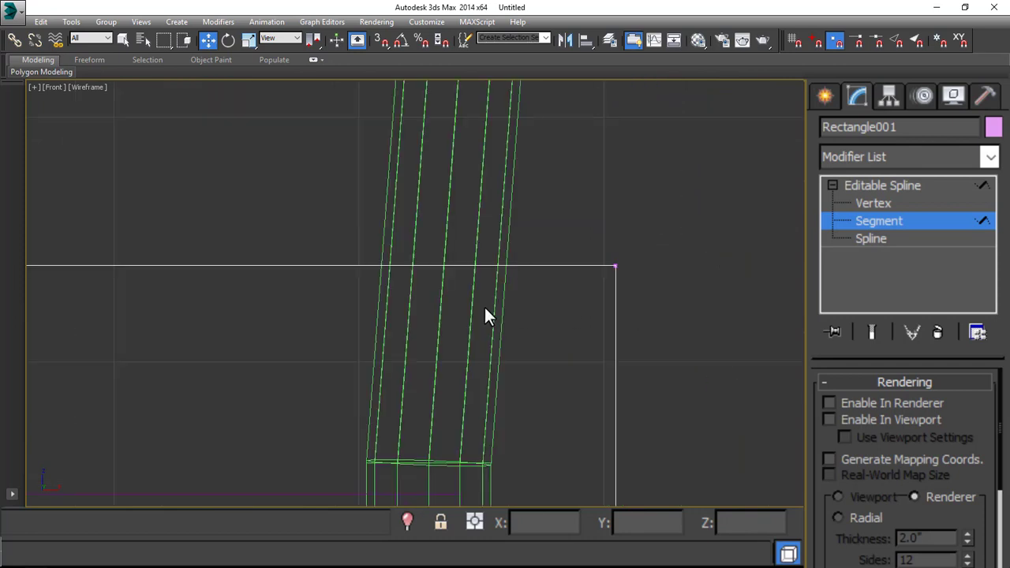
scroll(485, 307, "down", 2)
scroll(674, 363, "up", 2)
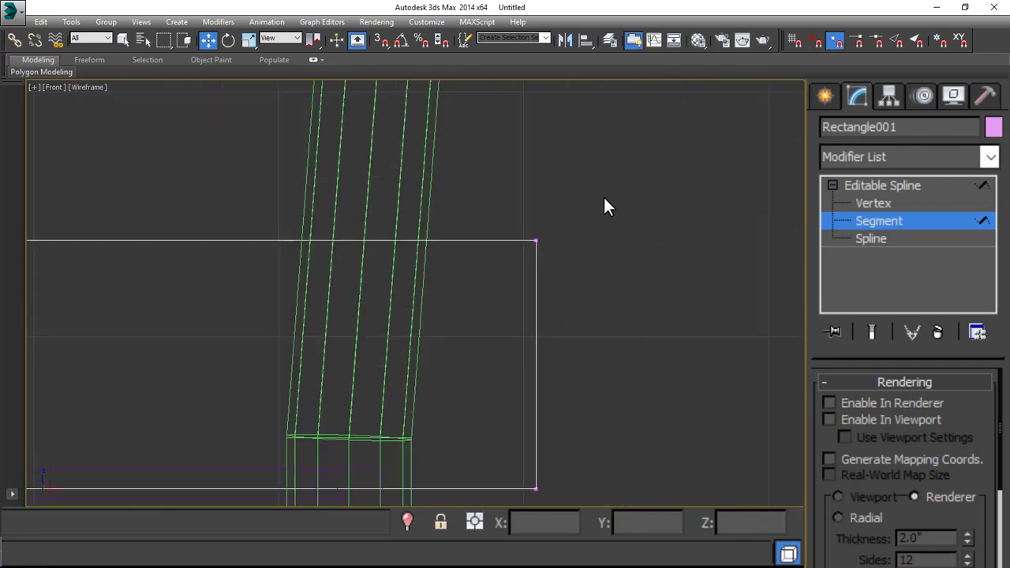
left_click_drag(606, 207, 476, 309)
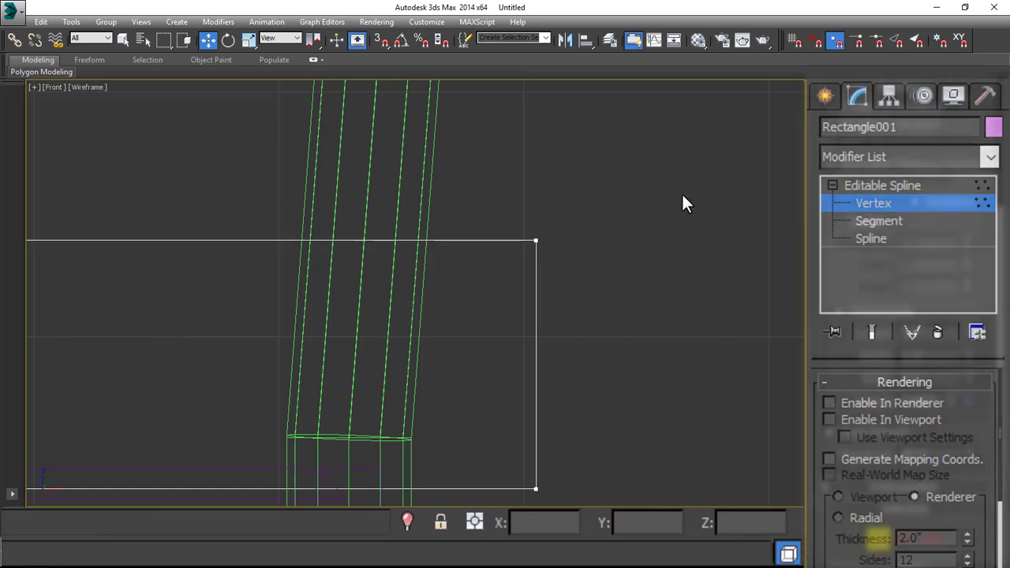
left_click(536, 241)
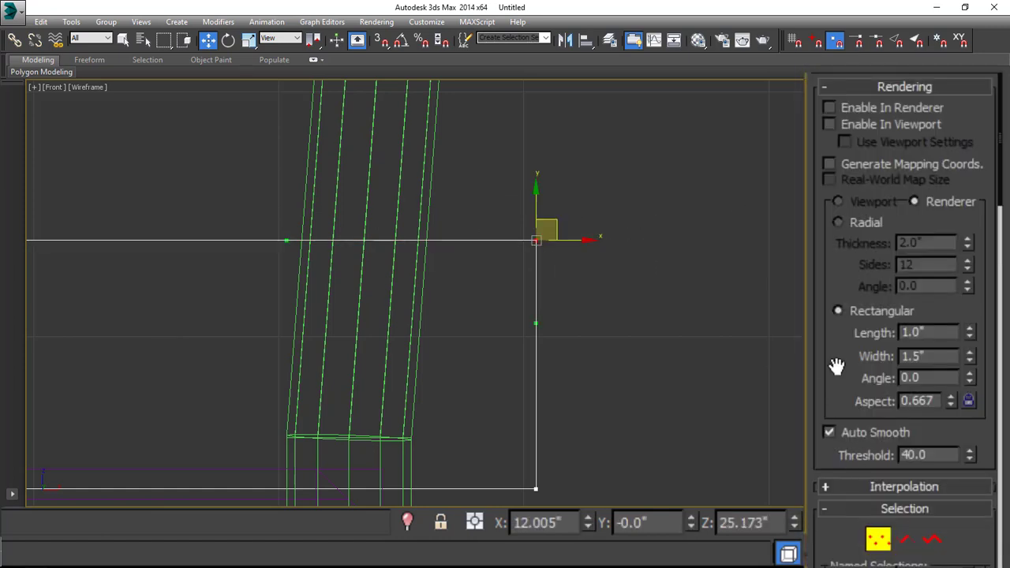
left_click_drag(834, 304, 929, 4)
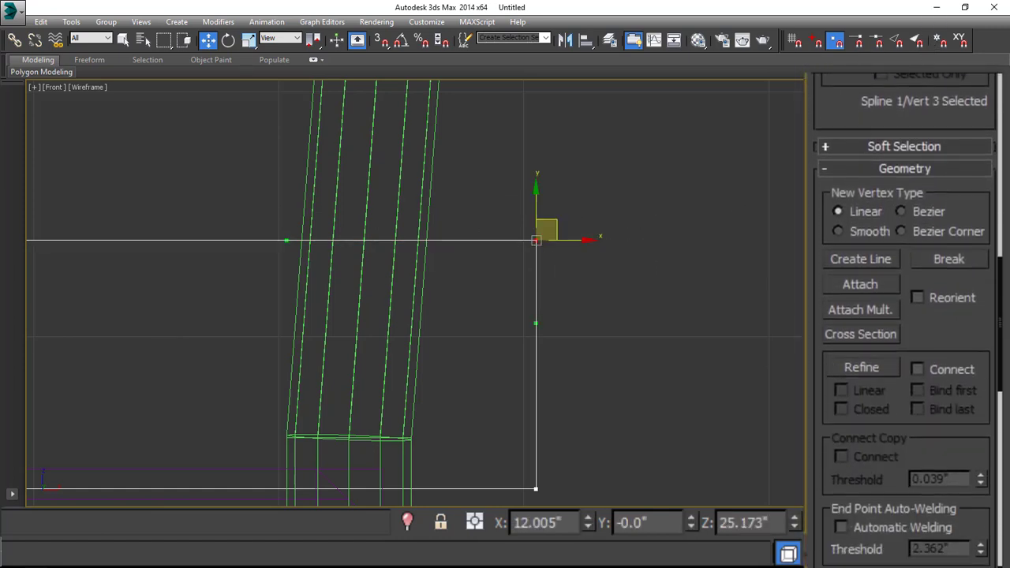
left_click_drag(922, 333, 951, 0)
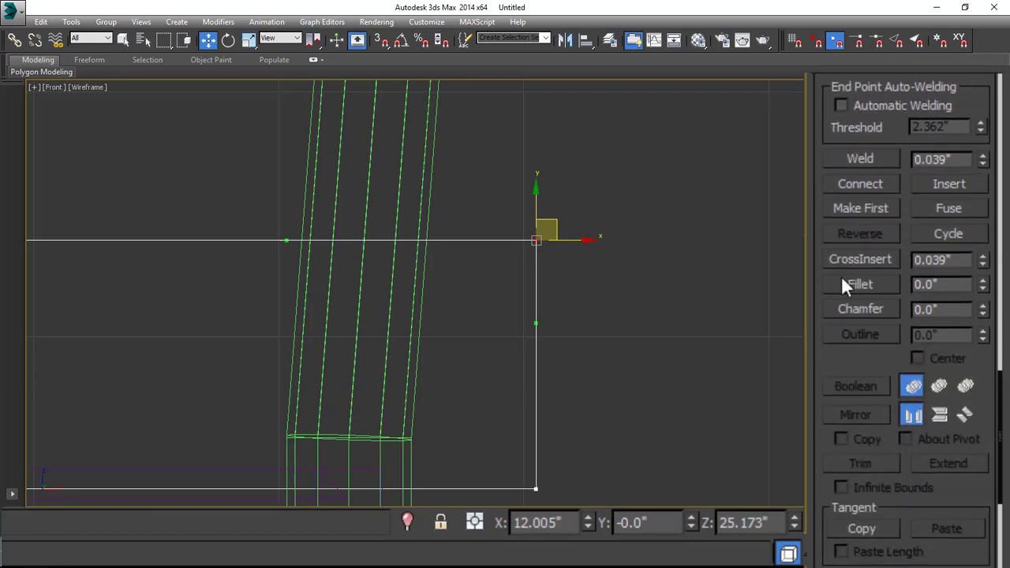
double_click(927, 284)
type("1")
key("Return")
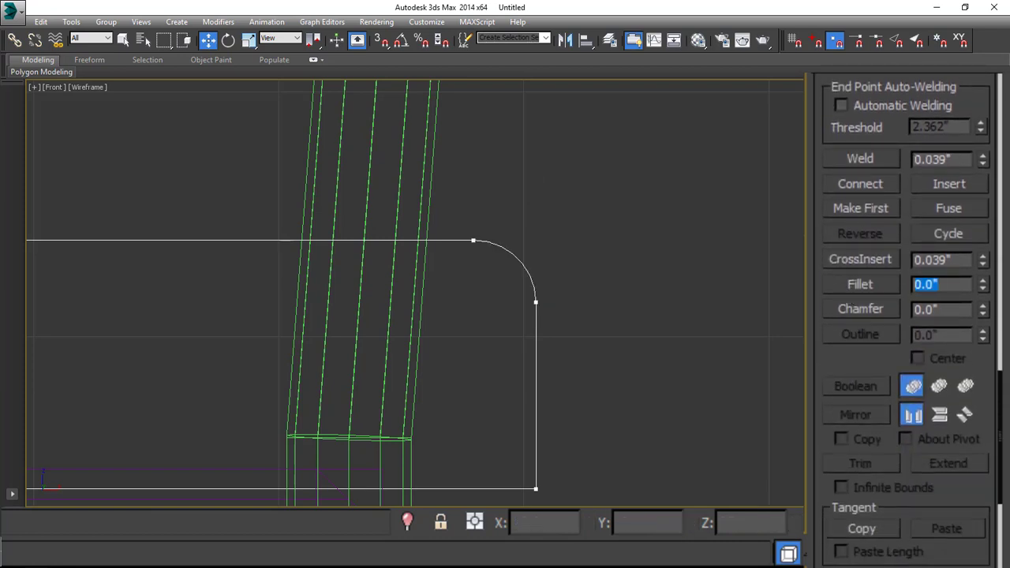
Step: Fillet the lower outer corner vertex of the open profile with a value of 3 inches and finish vertex editing
scroll(580, 284, "down", 3)
left_click_drag(573, 401, 497, 470)
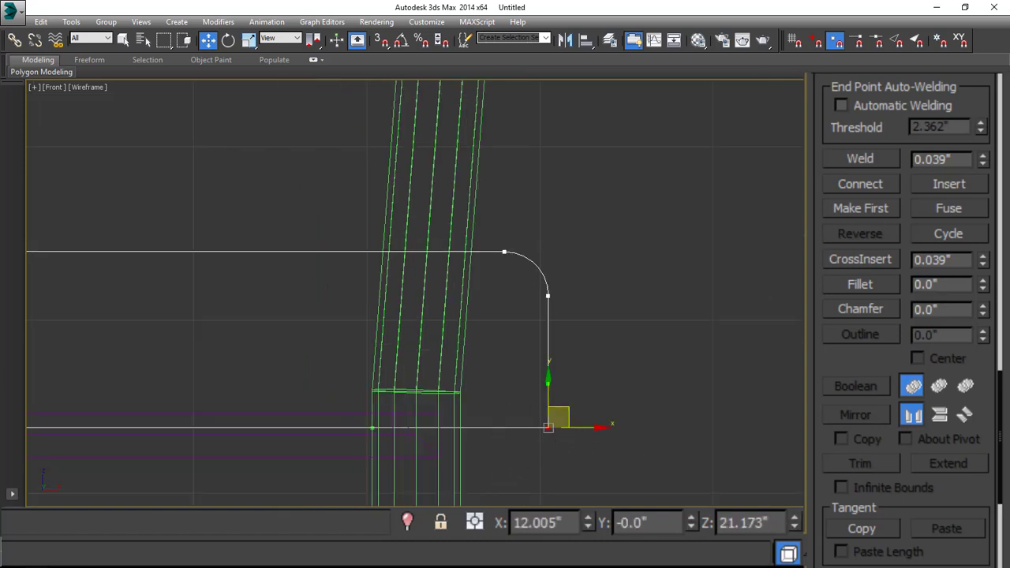
double_click(947, 284)
type("3")
key("Return")
scroll(654, 377, "down", 3)
scroll(548, 380, "up", 4)
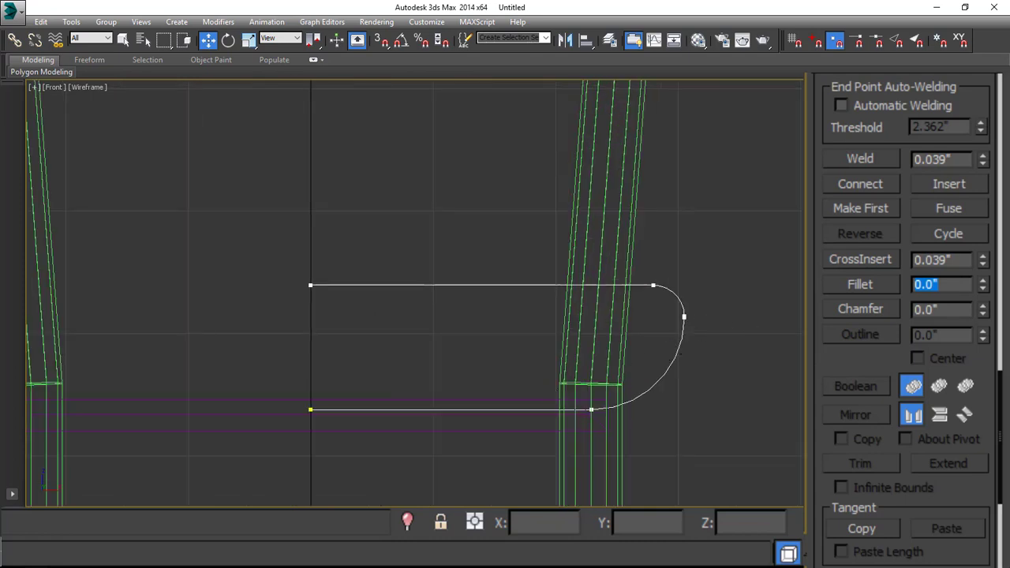
key("1")
middle_click_drag(462, 352, 539, 338)
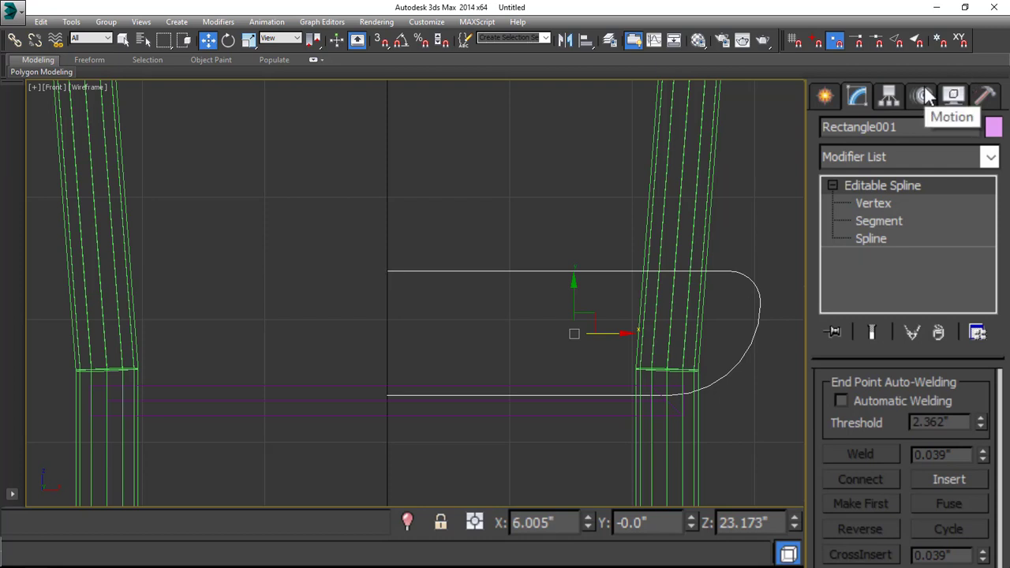
Step: With snapping on, move only the profile's pivot to the upper endpoint on the vertical centerline
left_click(379, 40)
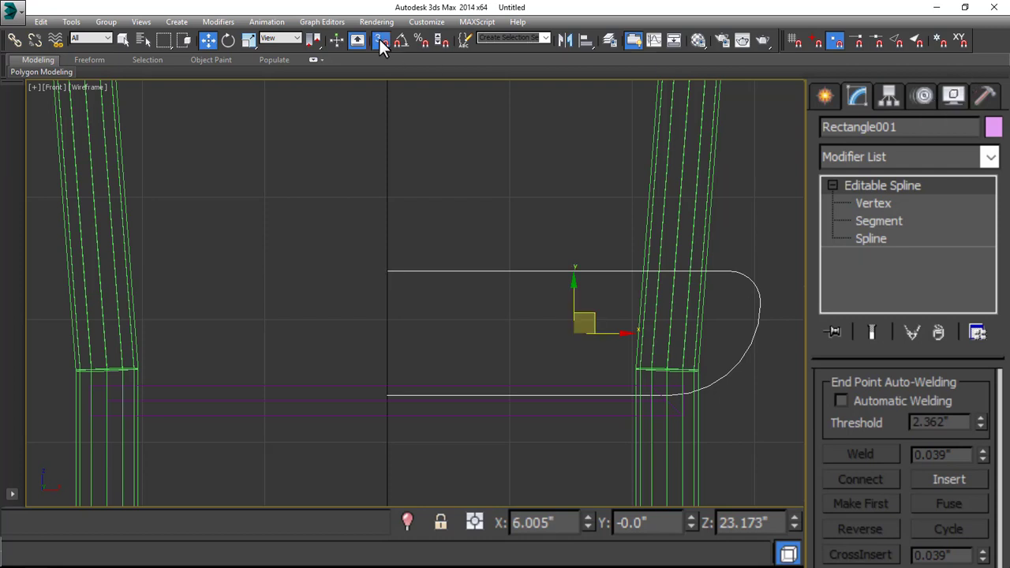
left_click(899, 95)
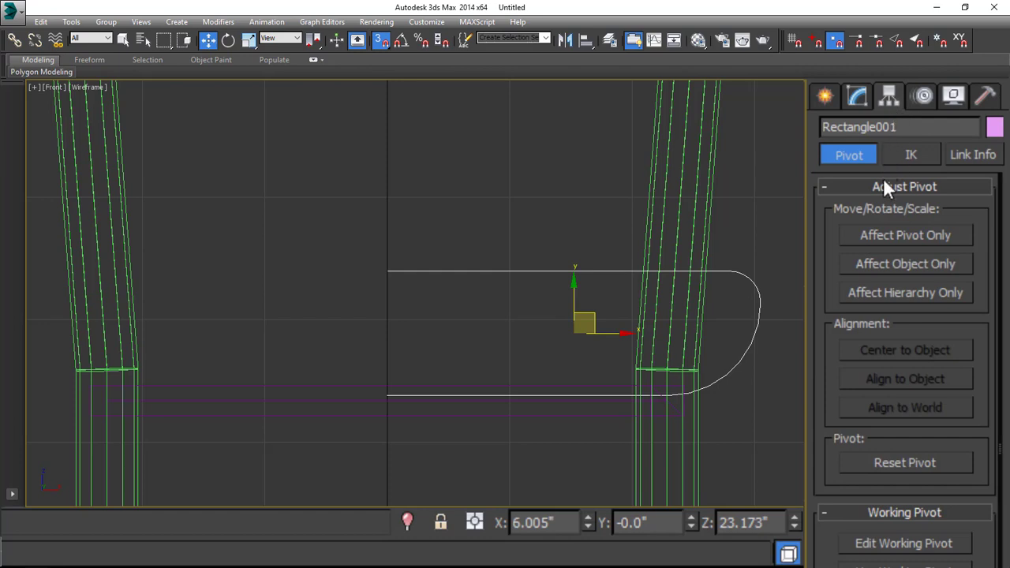
left_click(915, 236)
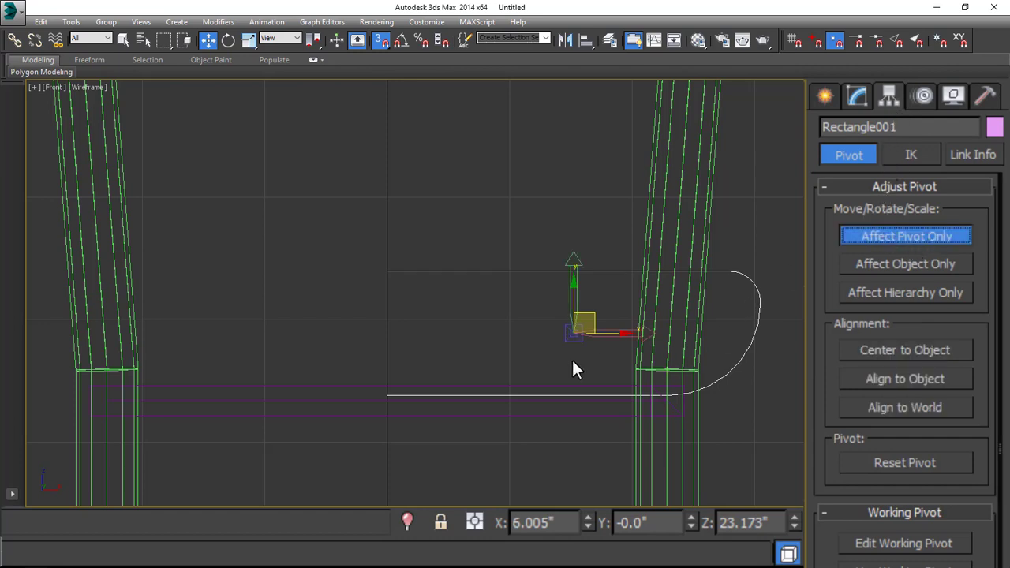
left_click_drag(576, 335, 385, 270)
key("s")
left_click(897, 235)
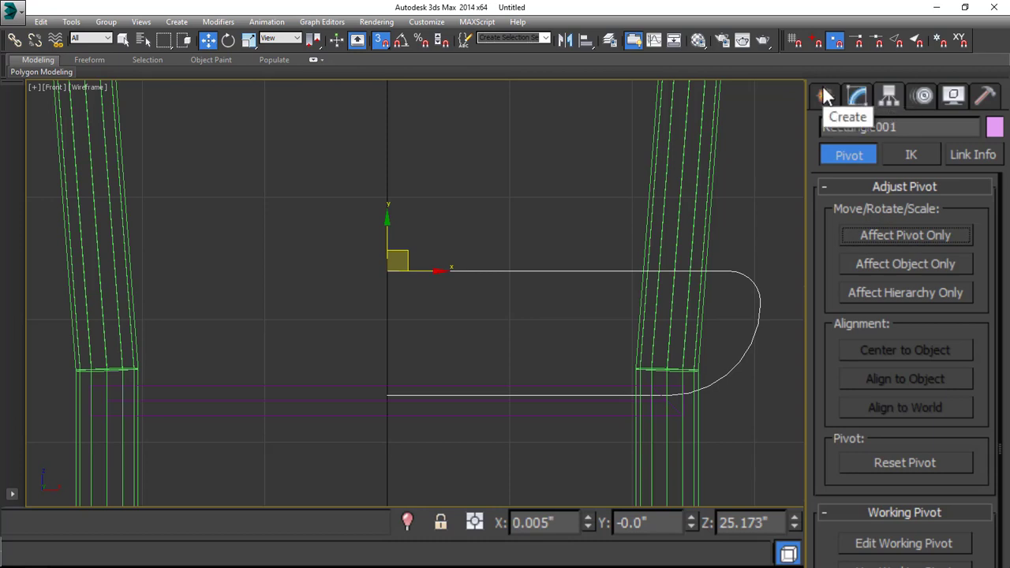
Step: Apply a Lathe modifier to the rounded profile to form the round seat
left_click(857, 96)
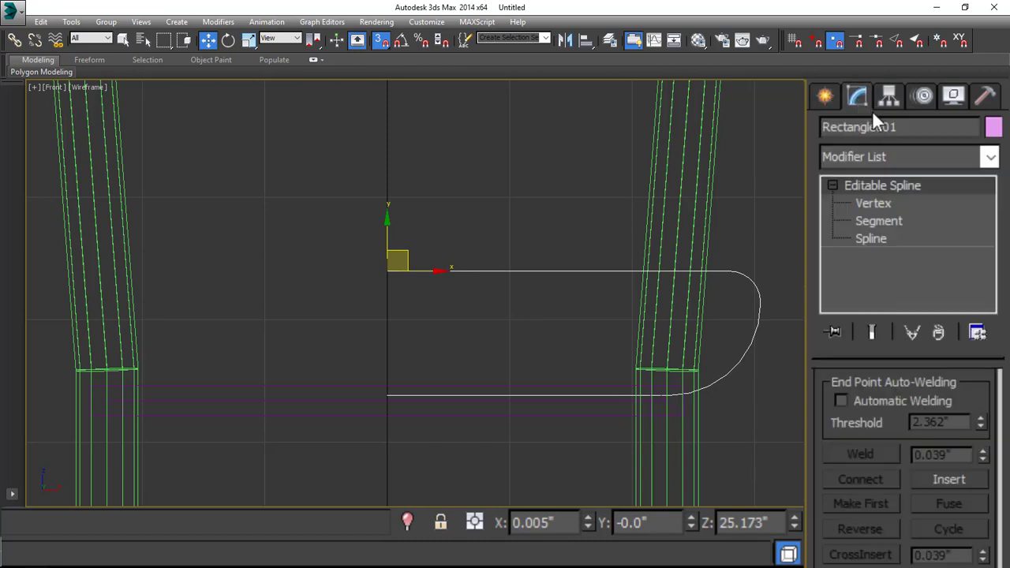
left_click(989, 158)
scroll(943, 182, "down", 15)
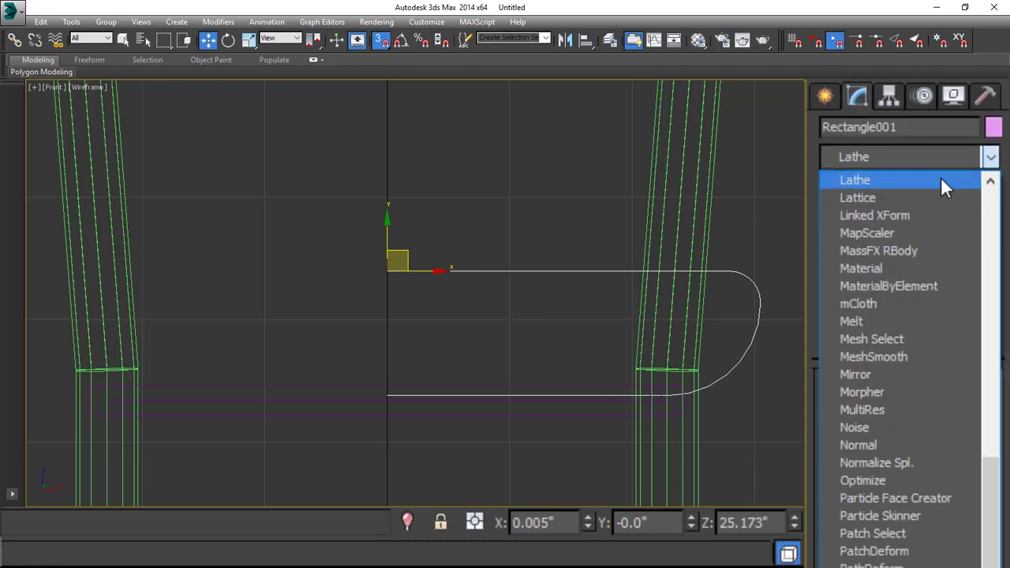
left_click(940, 179)
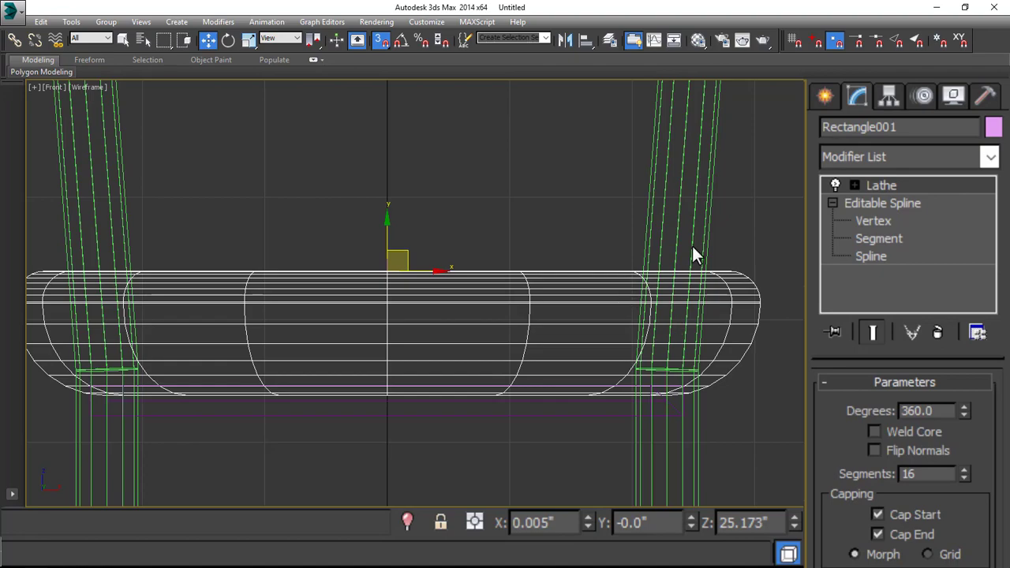
Step: In the perspective view, set the Lathe's segments to 50 to smooth the seat's outline
key("alt+w")
right_click(779, 380)
key("alt+w")
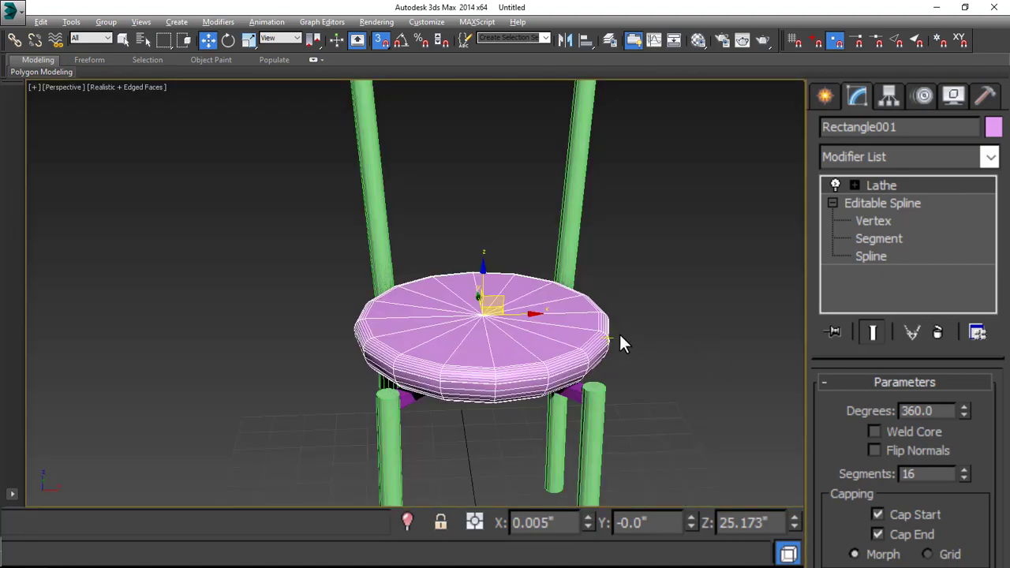
middle_click_drag(620, 335, 611, 374, "alt")
scroll(610, 377, "up", 5)
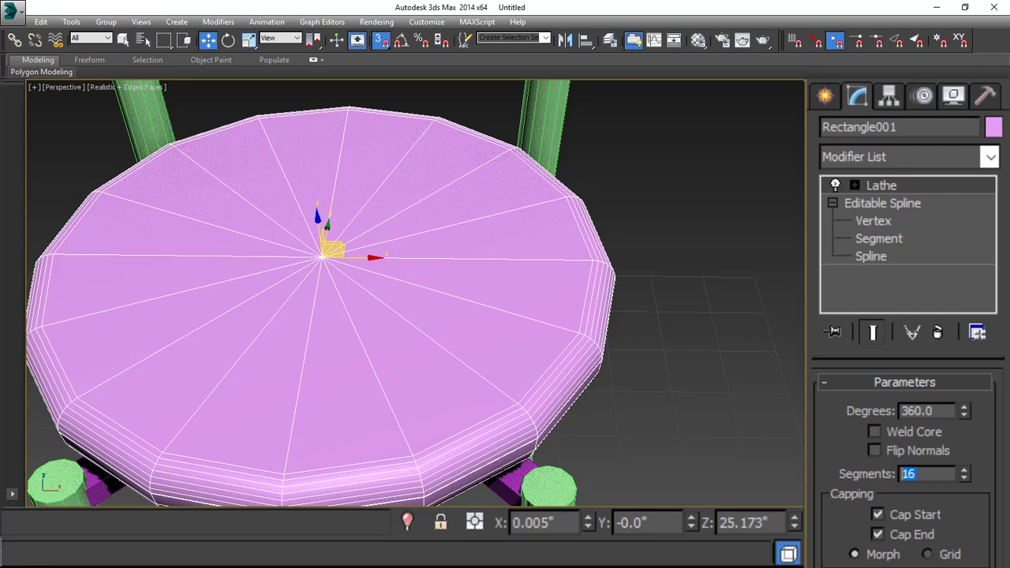
key("Return")
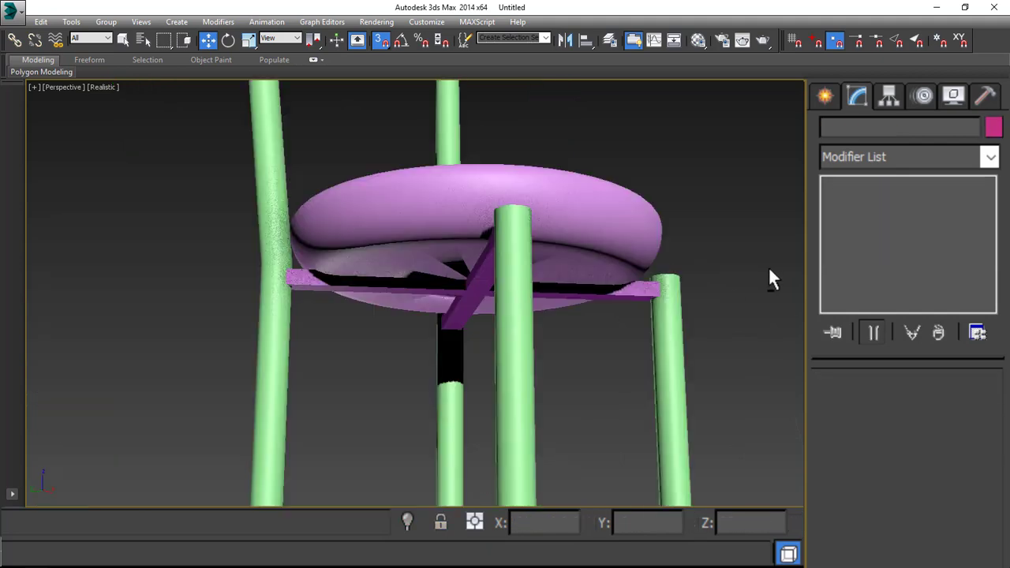
Step: With snapping off, raise the seat about 0.34 inches in the left view so it rests on the braces
middle_click_drag(768, 266, 735, 282, "alt")
scroll(722, 267, "up", 5)
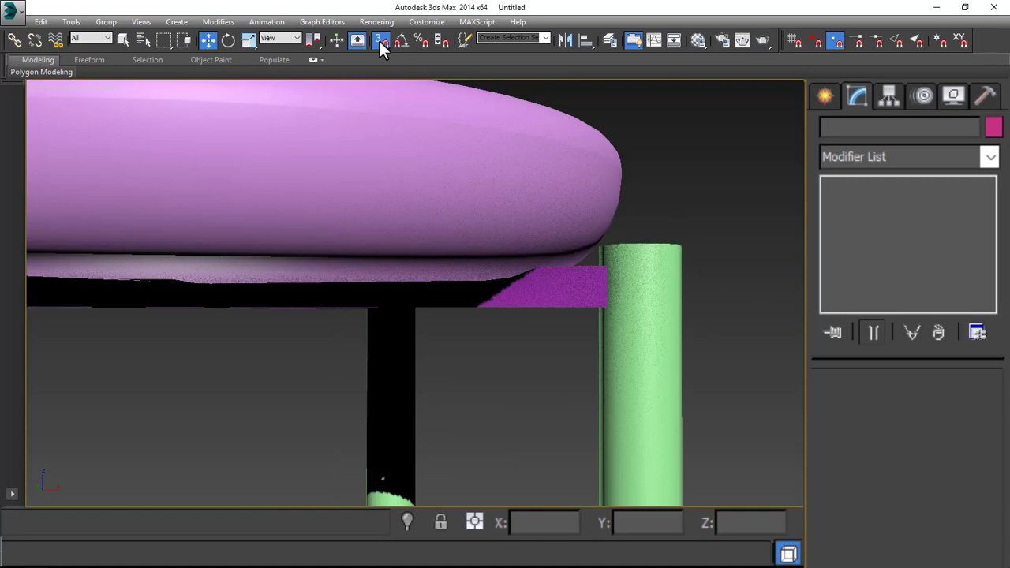
left_click(574, 207)
key("l")
scroll(527, 255, "up", 2)
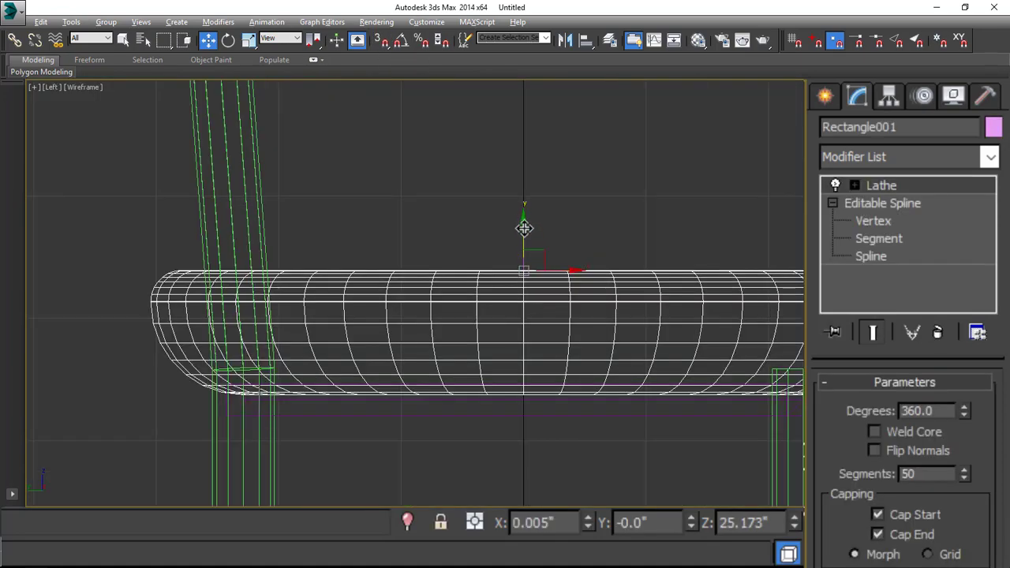
left_click_drag(523, 224, 548, 214)
Step: Move the profile's lower fillet vertex outward by about 1 inch along X to make the seat's underside fuller
scroll(565, 293, "down", 3)
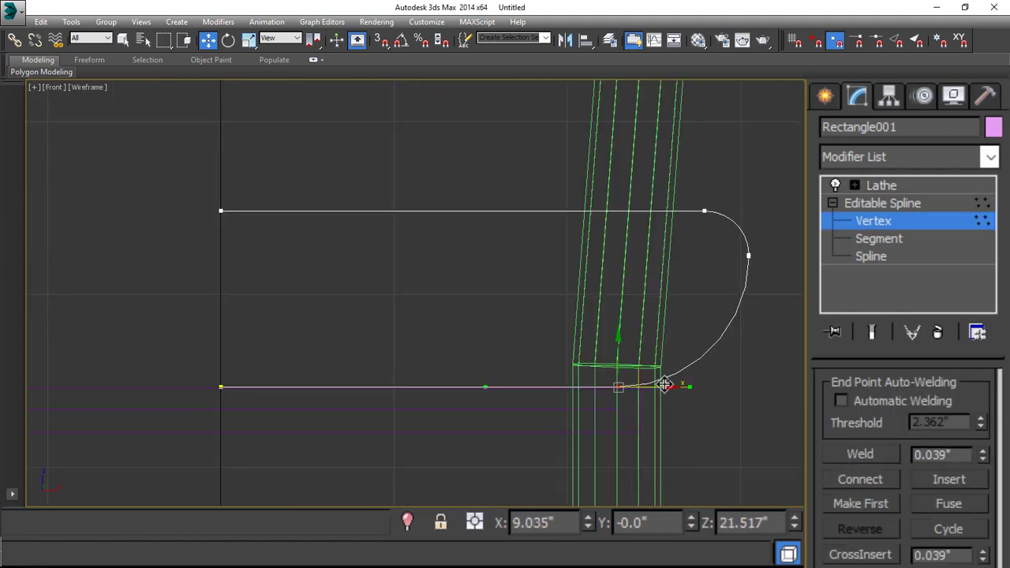
left_click_drag(660, 387, 706, 392)
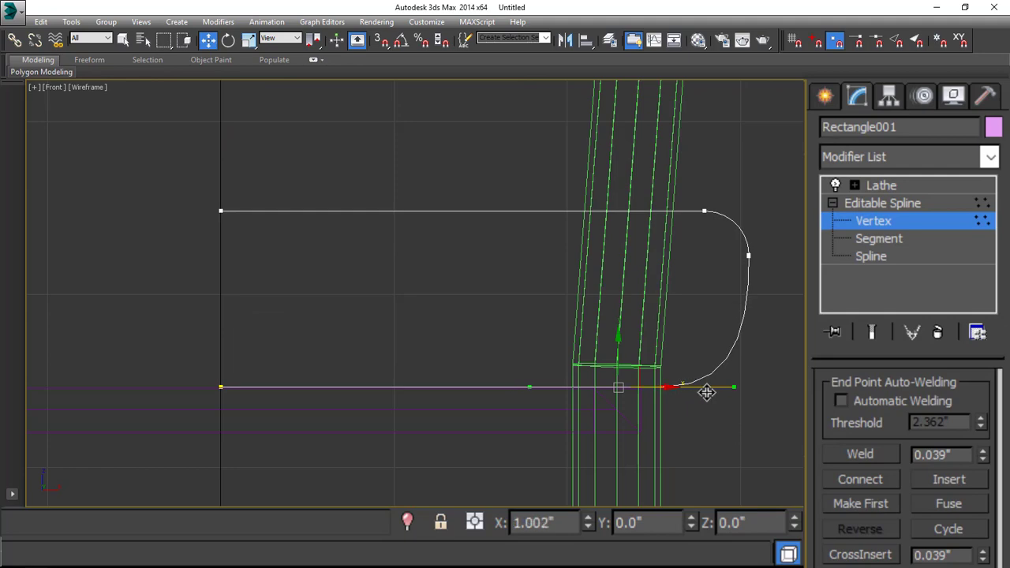
left_click(879, 223)
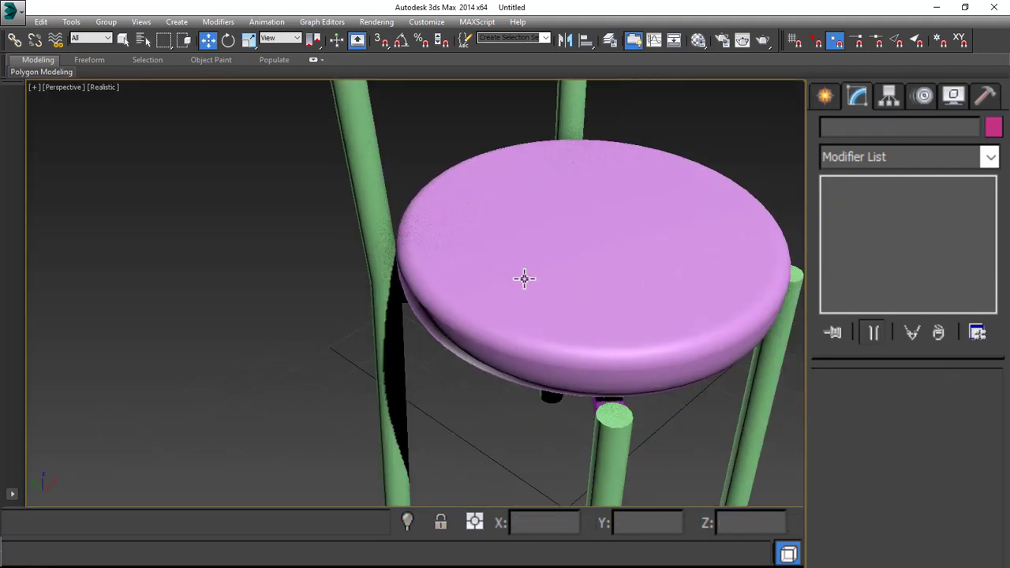
Step: Examine the reshaped seat from several angles, including where it meets the back posts
middle_click_drag(525, 277, 498, 268, "alt")
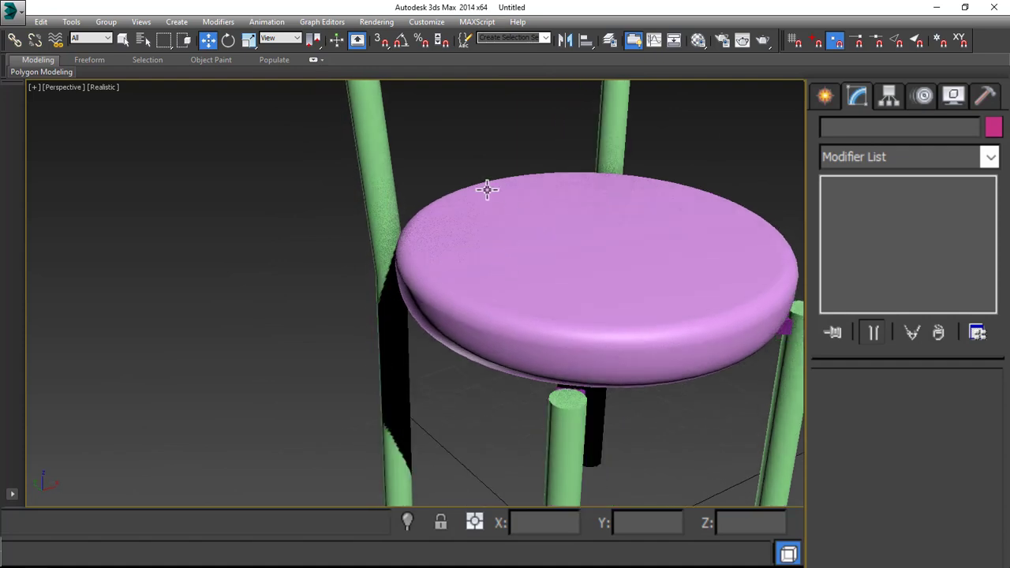
middle_click_drag(490, 187, 519, 249, "alt")
scroll(424, 270, "up", 3)
mouse_move(404, 286)
middle_mouse_down("alt")
mouse_move(410, 248)
mouse_move(390, 286)
middle_mouse_up("alt")
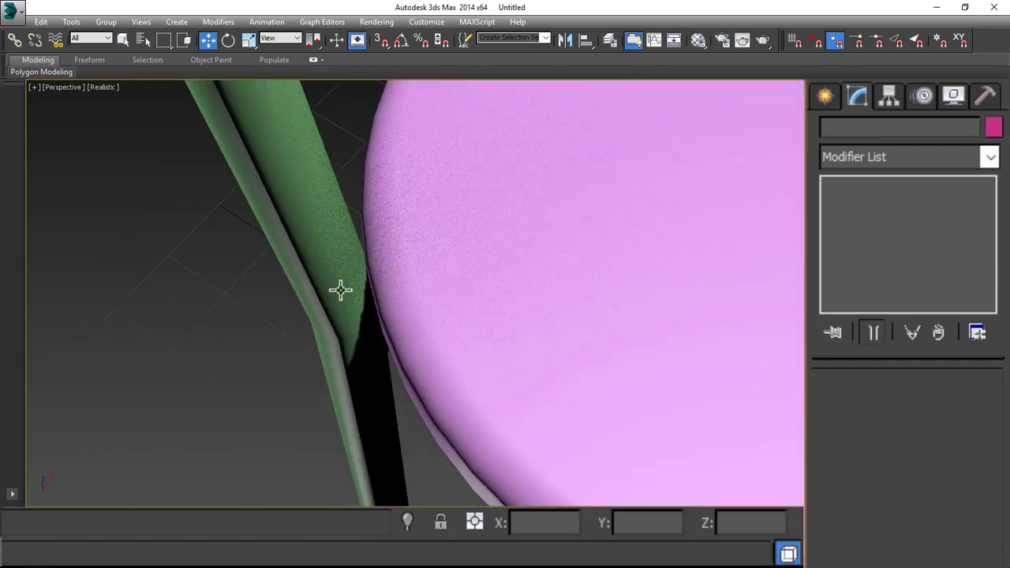
scroll(341, 289, "down", 6)
middle_click_drag(519, 280, 521, 329)
scroll(532, 333, "up", 2)
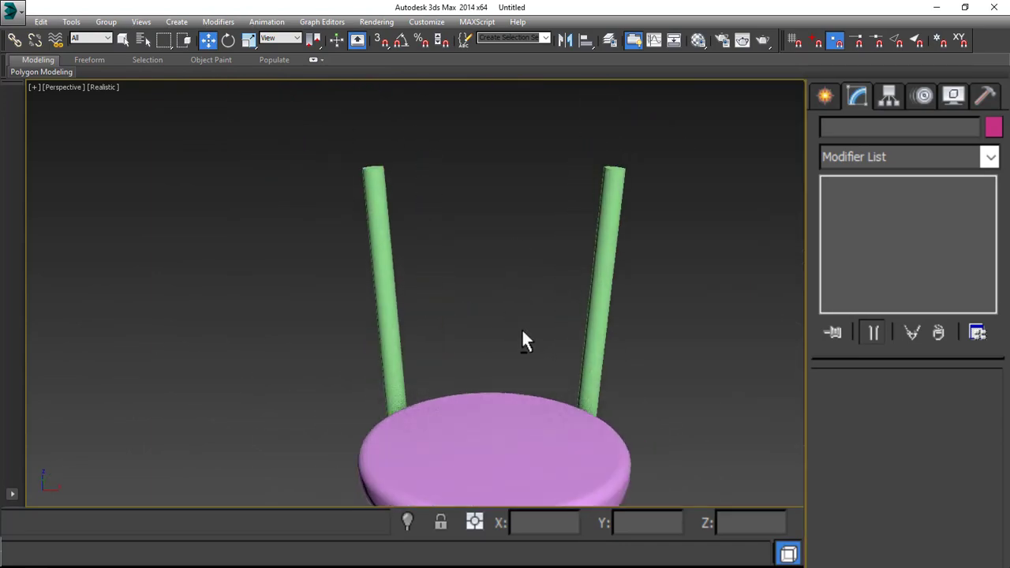
middle_click_drag(521, 289, 514, 329, "alt")
Step: In the left view, copy the seat about 17 inches straight up between the back posts' upper ends
left_click(513, 329)
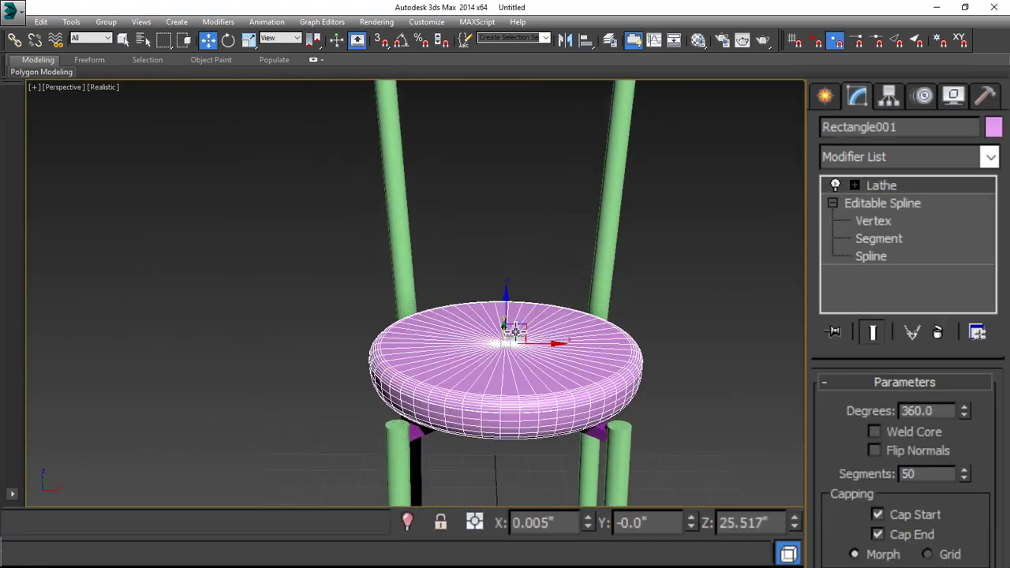
key("l")
key("F3")
scroll(516, 323, "down", 4)
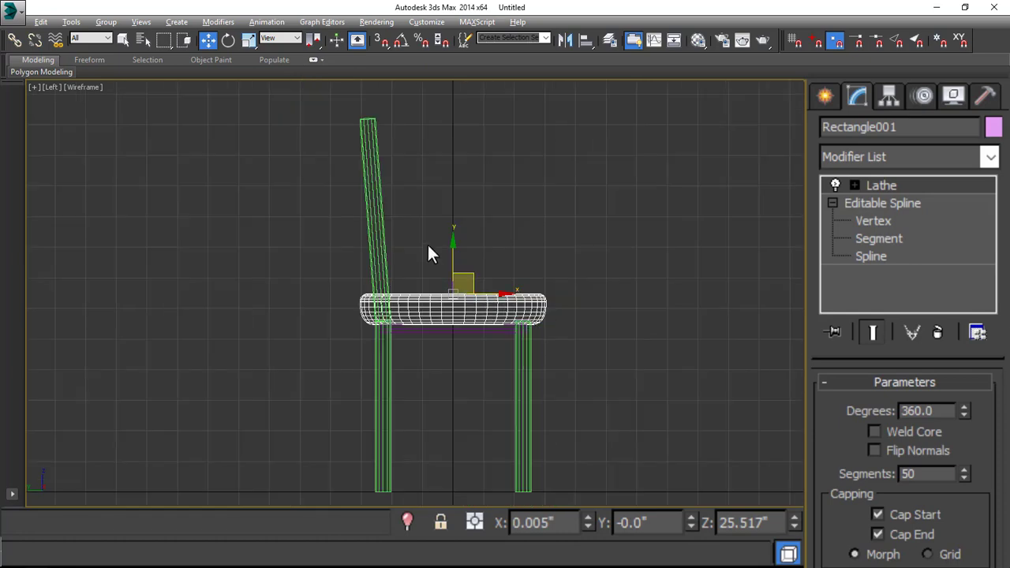
scroll(428, 252, "up", 2)
mouse_move(443, 307)
left_mouse_down("shift")
mouse_move(442, 118)
mouse_move(445, 130)
left_mouse_up("shift")
left_click(509, 341)
scroll(532, 284, "down", 3)
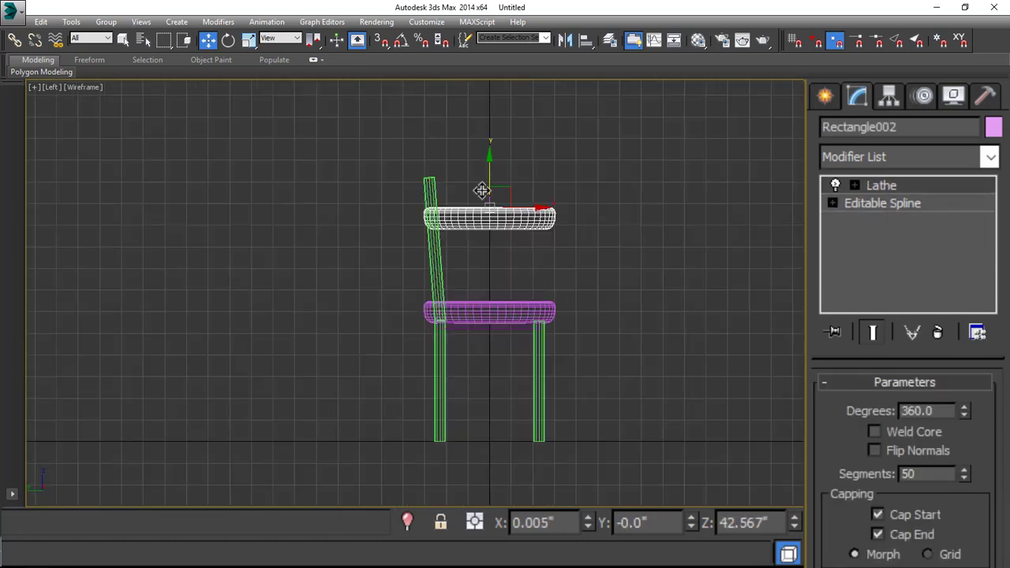
Step: Rotate the copied seat upright and set its X rotation to 0 degrees
scroll(481, 193, "up", 4)
key("e")
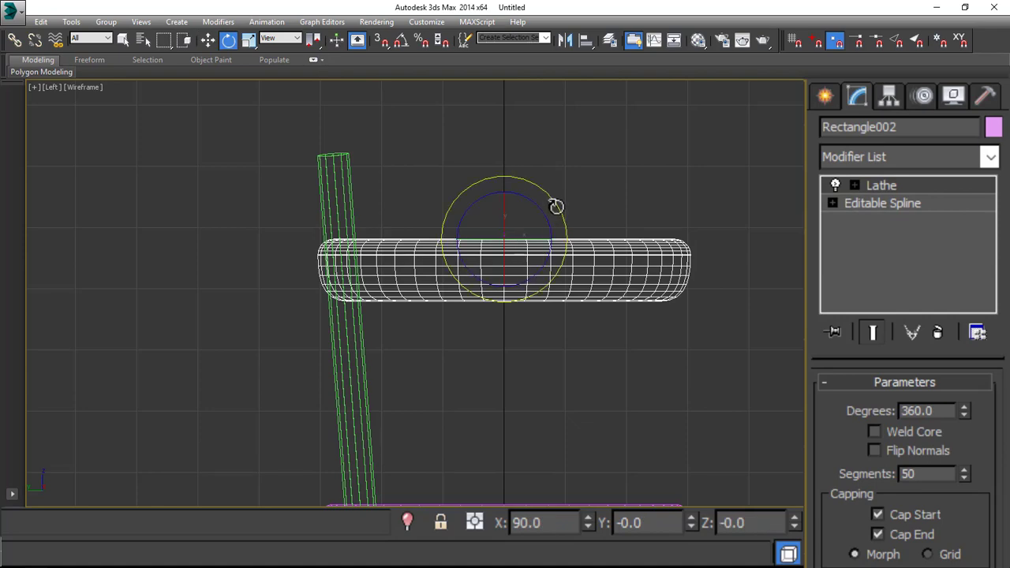
left_click_drag(557, 201, 577, 331)
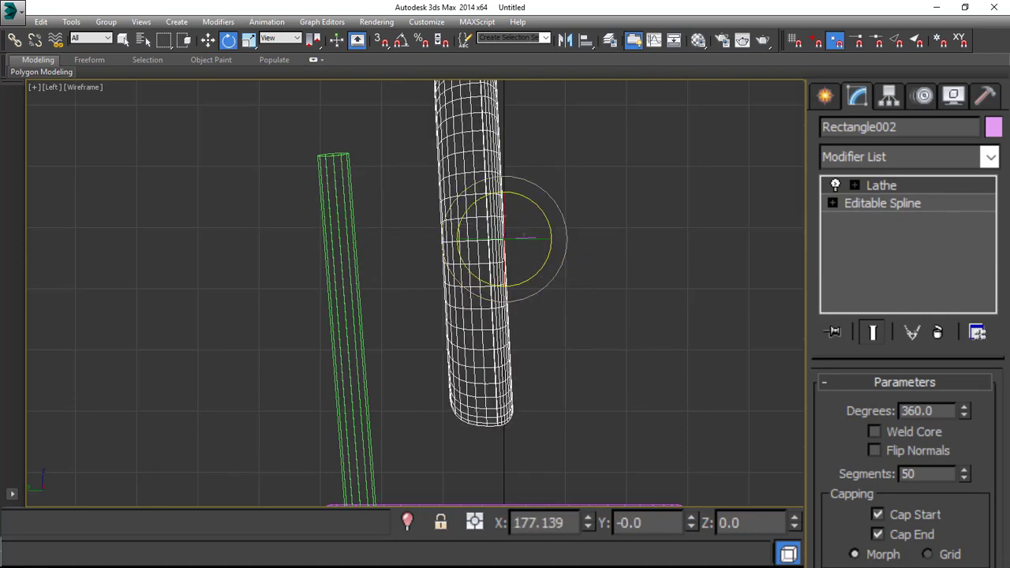
left_click(575, 523)
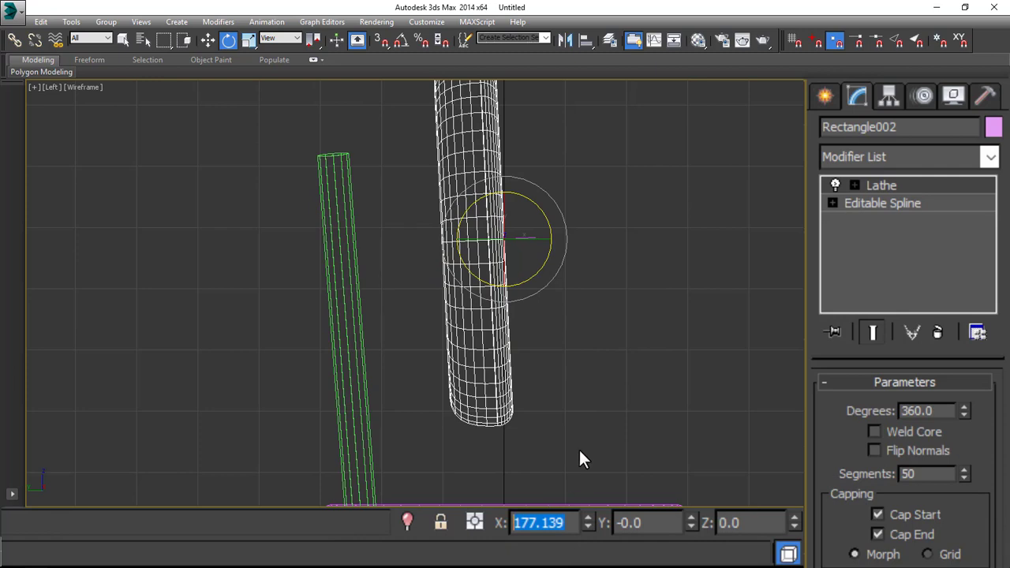
type("0")
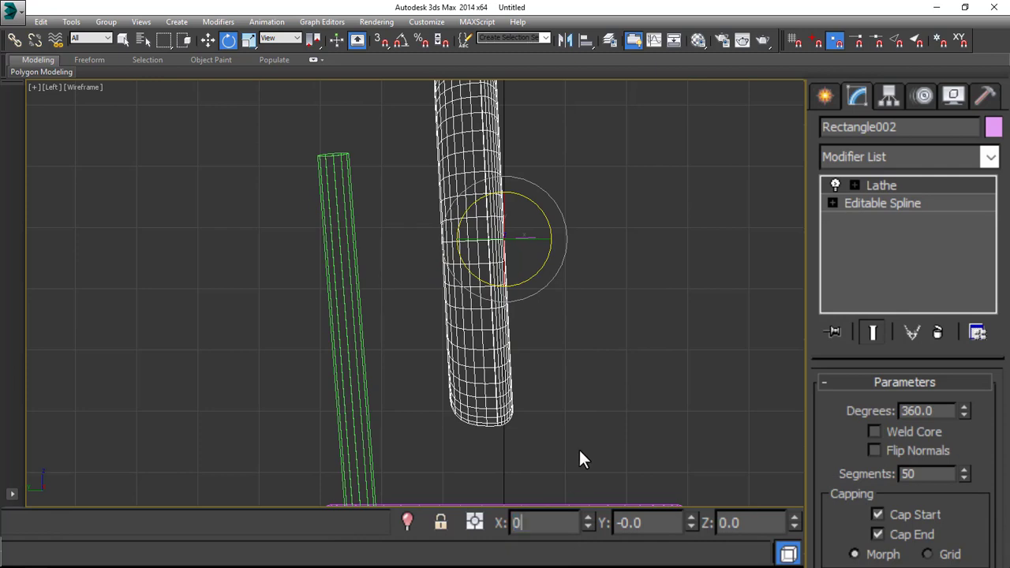
key("Return")
Step: Move the upright disc toward the back posts, to about 8.44 inches in Y
scroll(554, 321, "down", 3)
scroll(513, 293, "up", 3)
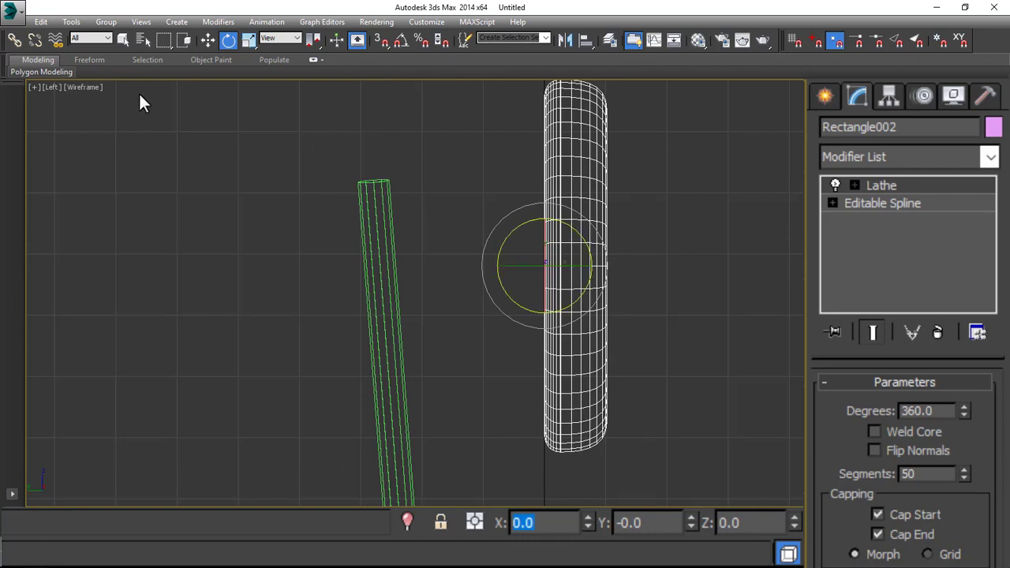
left_click(209, 41)
left_click_drag(586, 278, 454, 280)
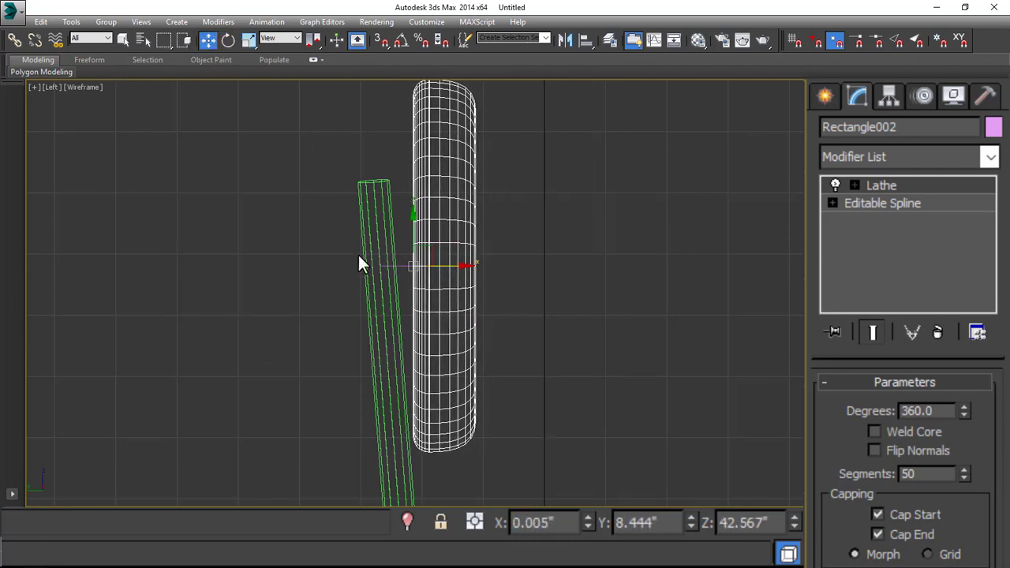
Step: In the front view, apply an FFD(box) 4x4x4 modifier to the upright disc
key("alt+w")
key("alt+w")
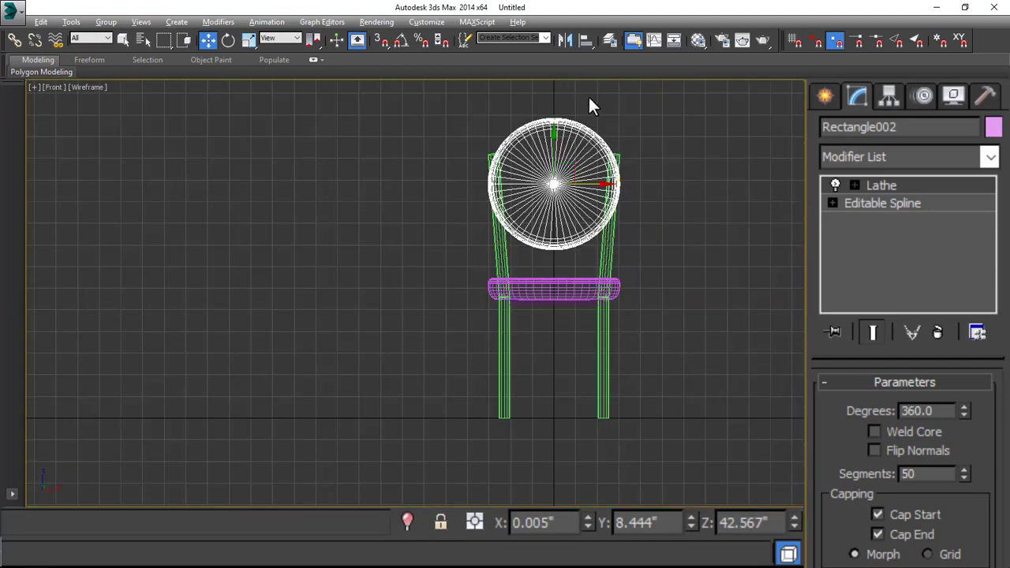
scroll(550, 165, "up", 4)
scroll(508, 339, "up", 2)
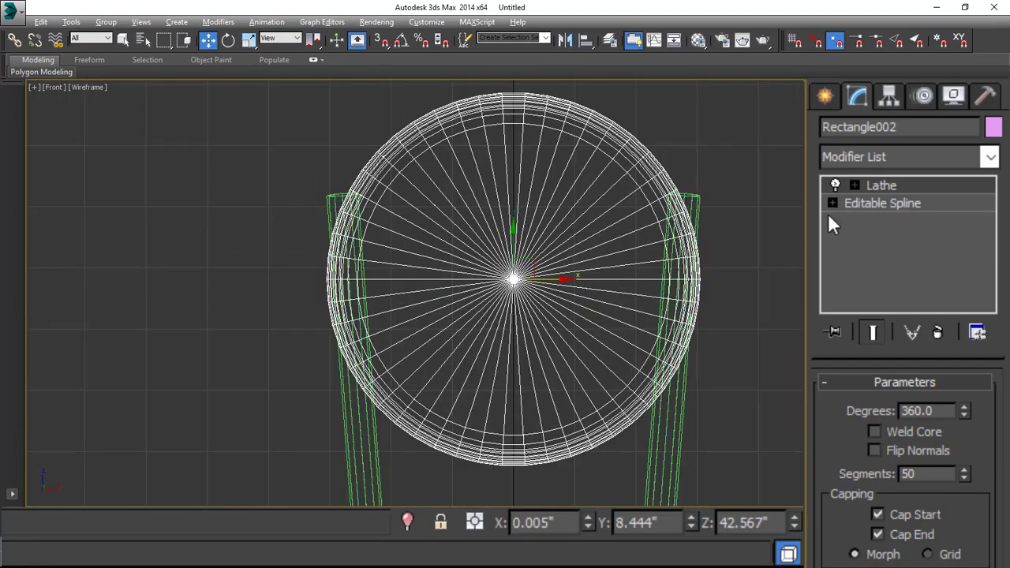
left_click(991, 157)
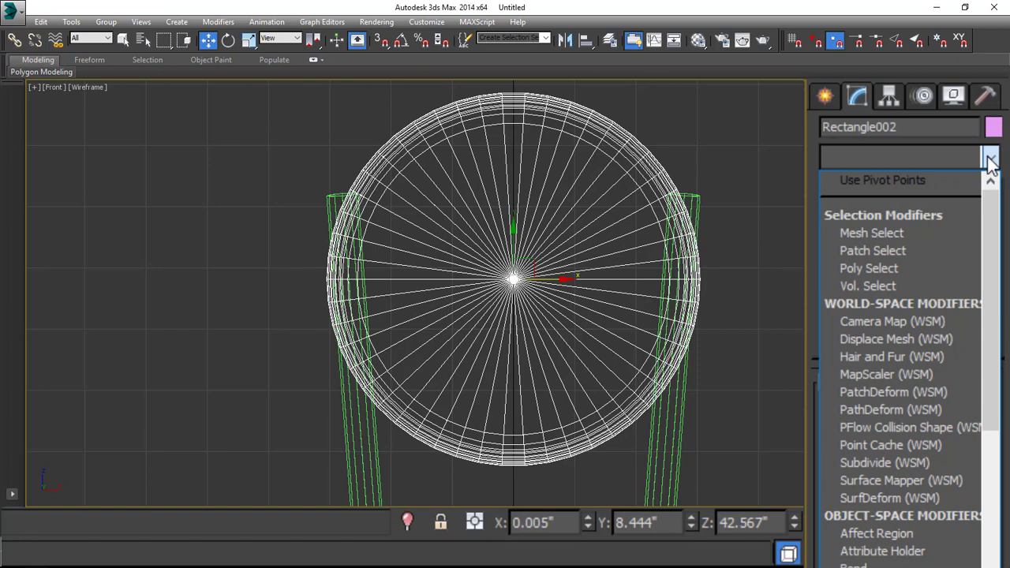
key("f")
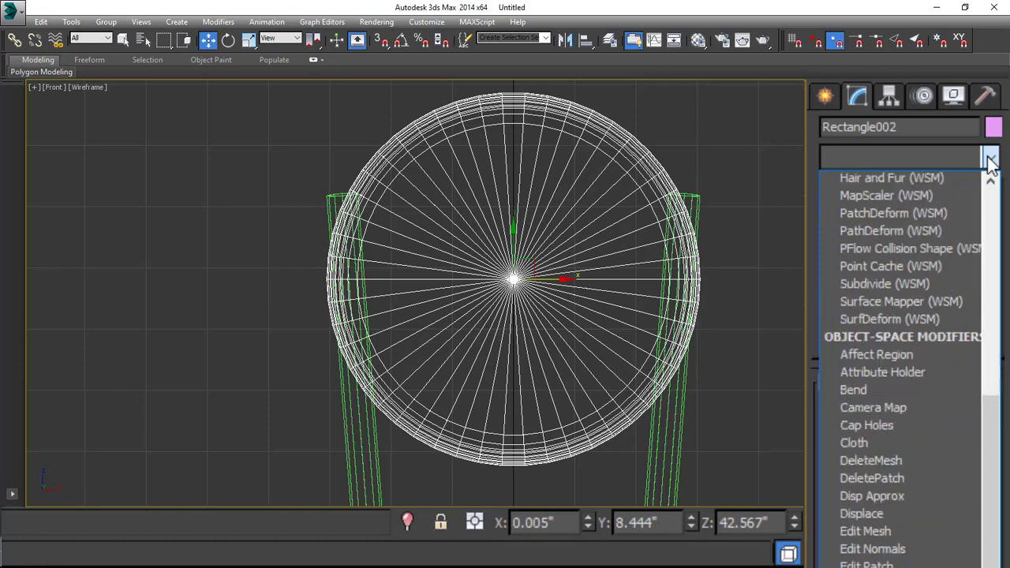
left_click(920, 249)
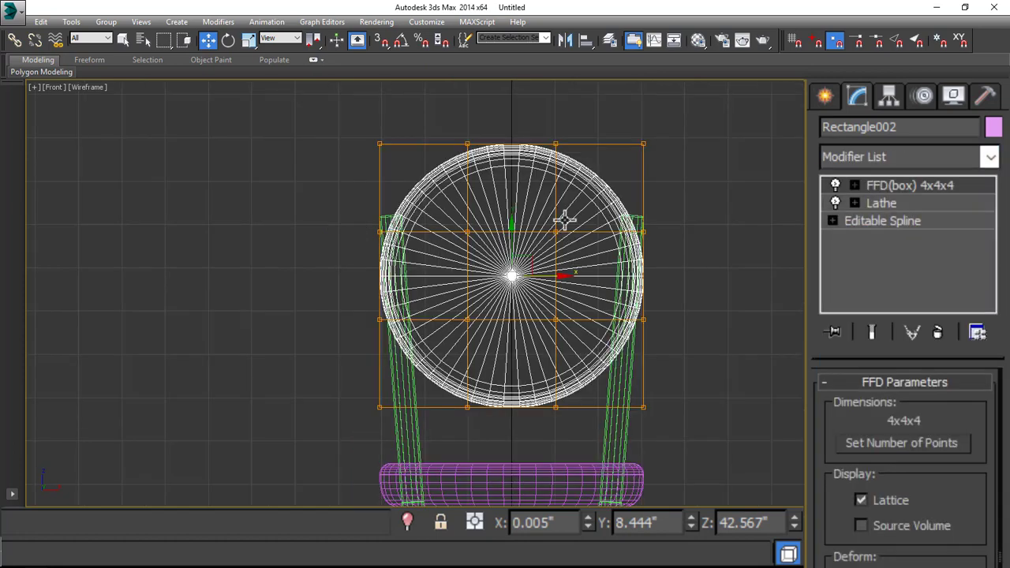
Step: Select the two middle rows of the backrest's FFD control points and scale them apart vertically to square off the disc
left_click(854, 185)
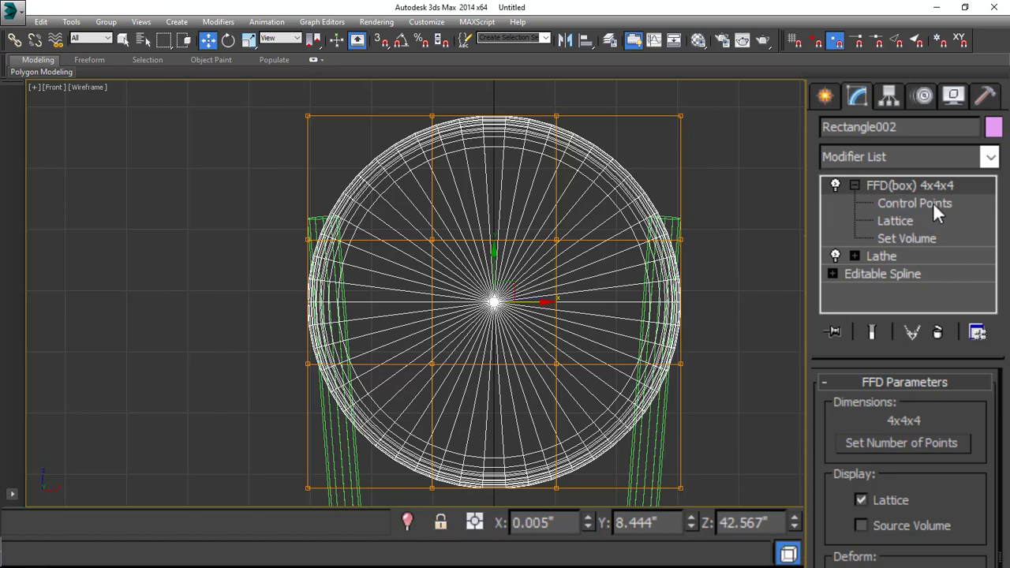
left_click(932, 202)
scroll(593, 245, "down", 2)
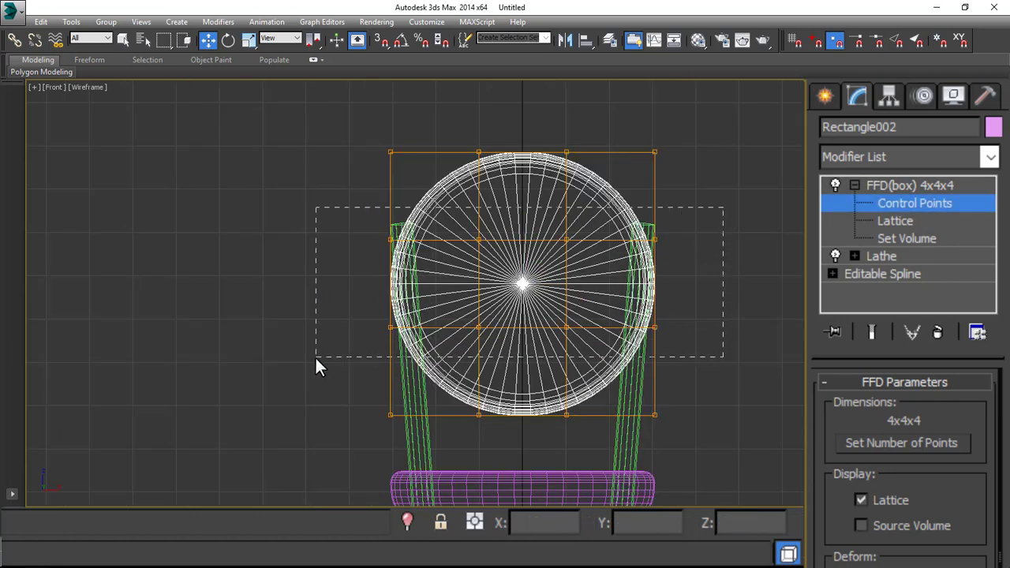
left_click_drag(315, 357, 330, 358)
scroll(489, 245, "up", 2)
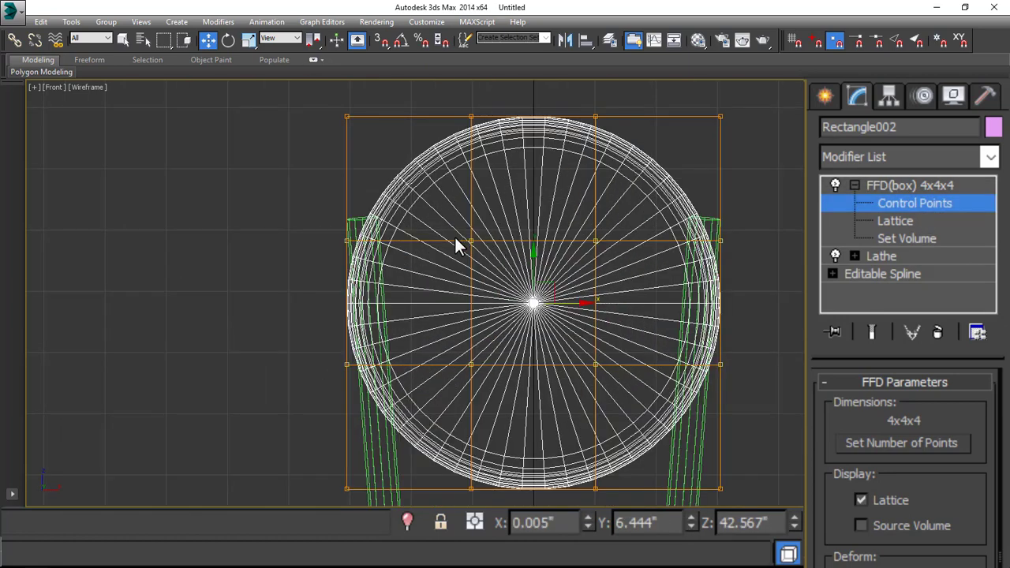
left_click(249, 40)
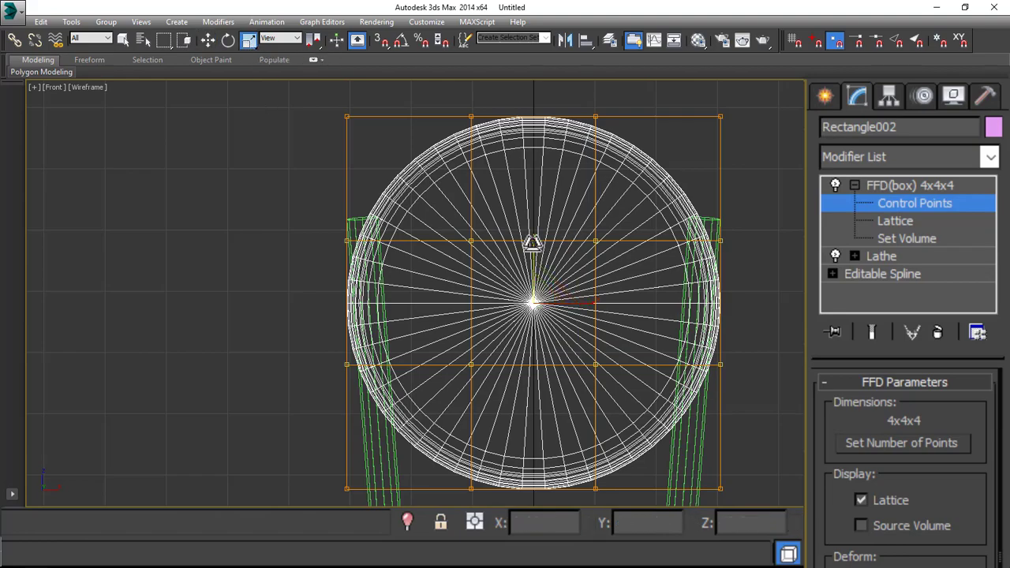
left_click_drag(533, 243, 536, 193)
Step: Move the two lower rows of FFD control points up about 5.41 inches to shorten the backrest
scroll(493, 249, "down", 2)
left_click(211, 43)
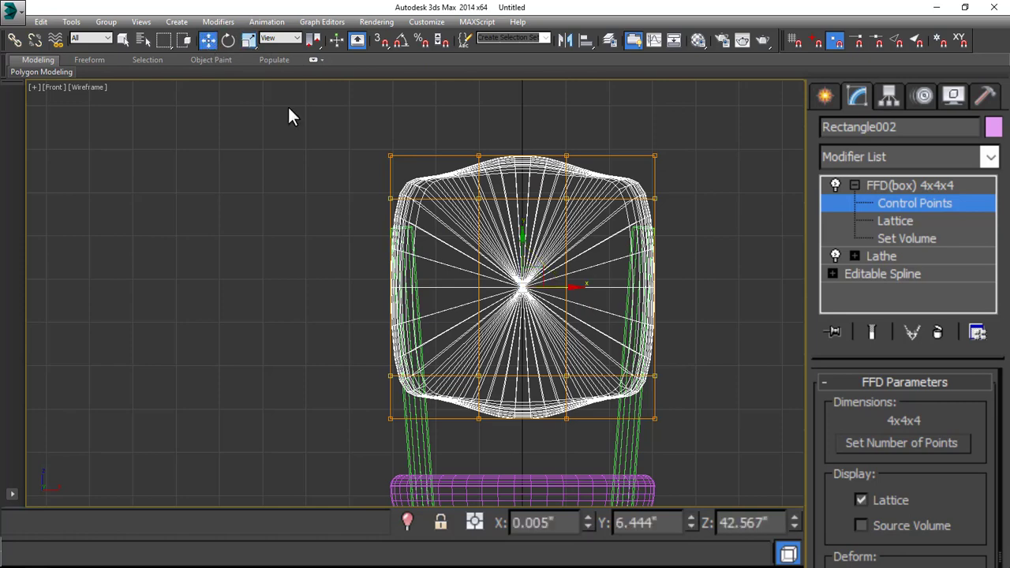
left_click_drag(282, 457, 283, 457)
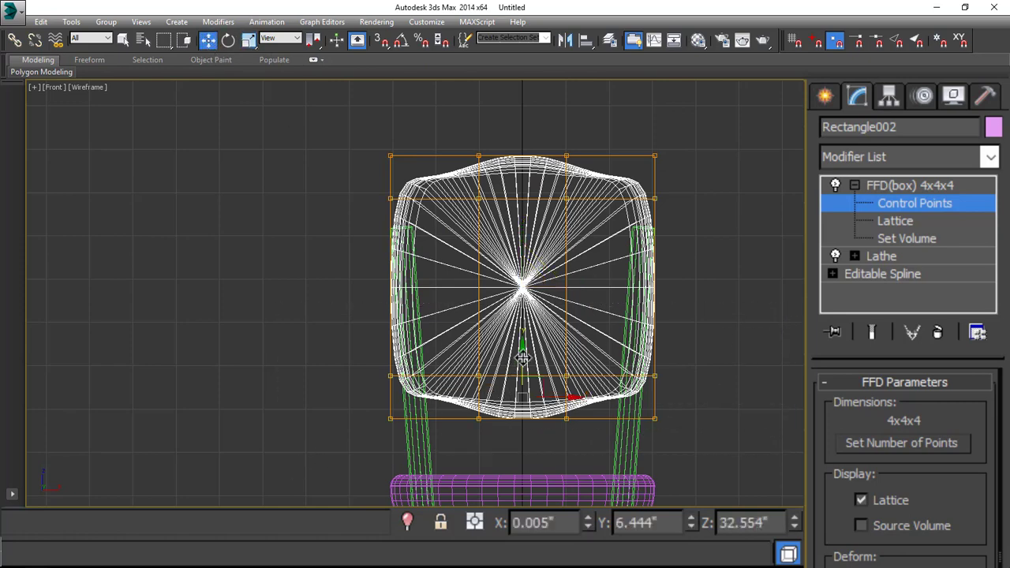
left_click_drag(521, 359, 520, 299)
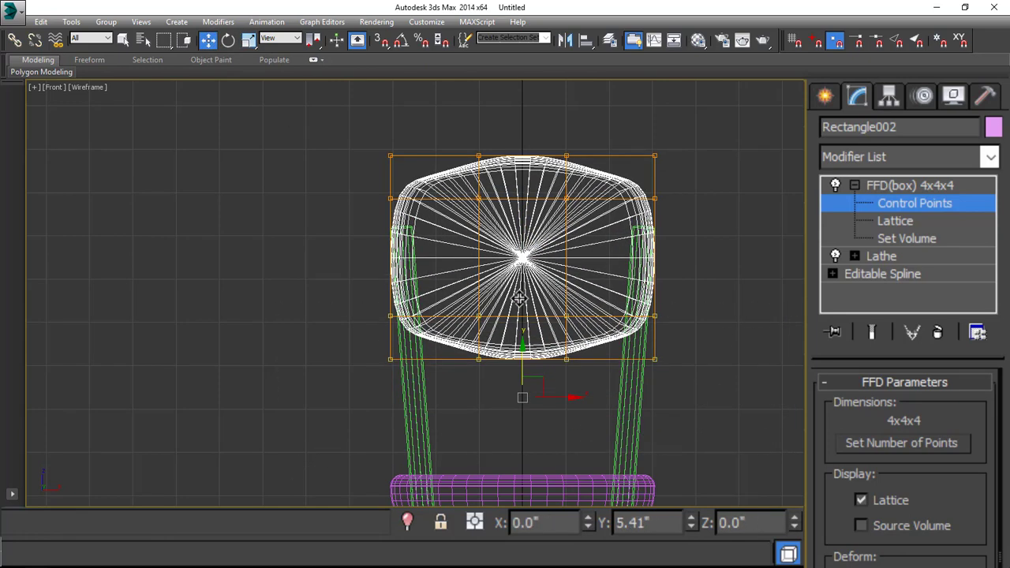
scroll(528, 253, "up", 1)
left_click(897, 206)
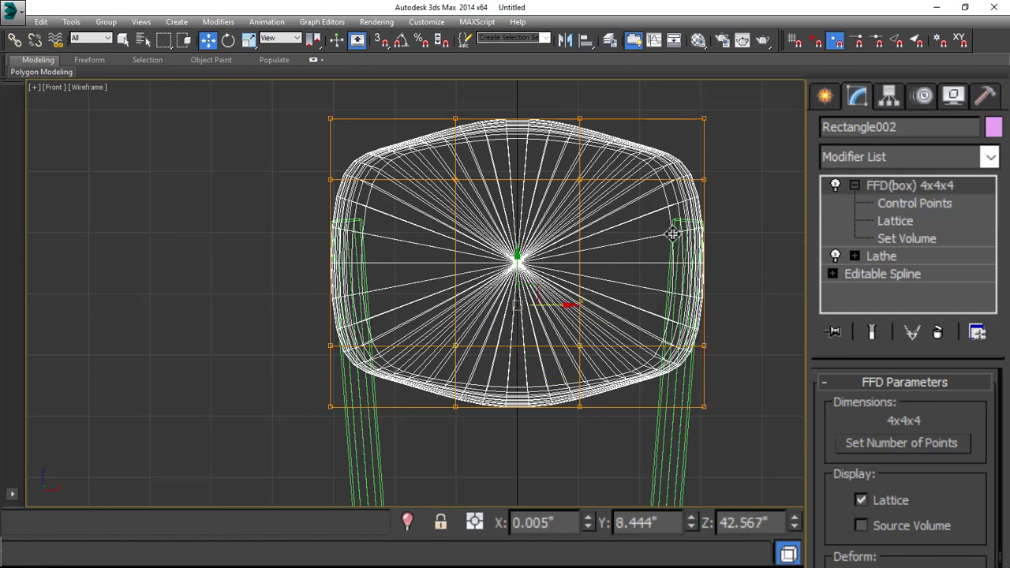
Step: Move the whole backrest down between the back posts and set its Z position to 40 inches
left_click_drag(519, 261, 517, 332)
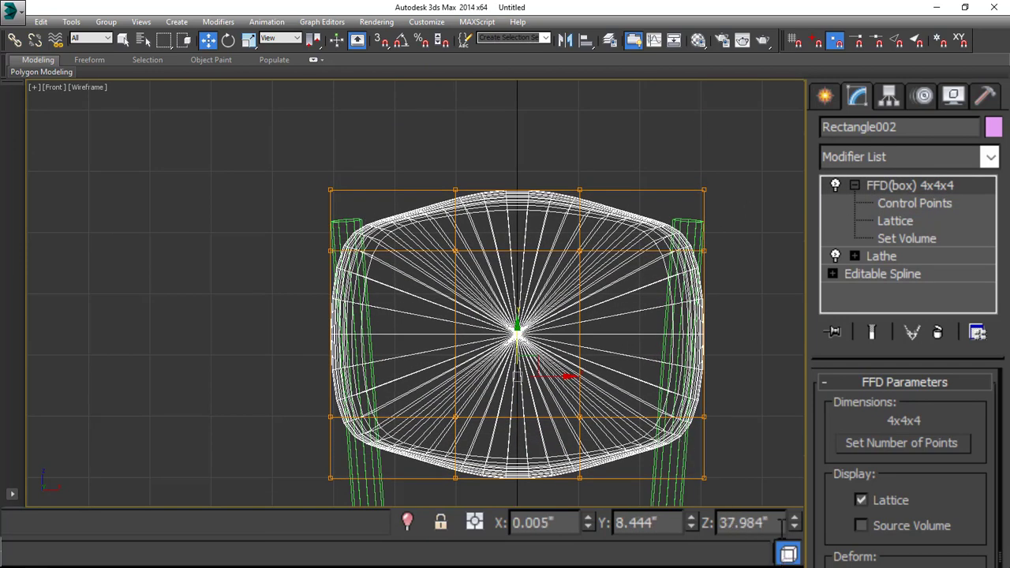
double_click(781, 524)
type("40")
key("Return")
Step: Lower the two upper rows of FFD control points about 1.6 inches to flatten the backrest's upper part
scroll(472, 138, "up", 2)
left_click(914, 206)
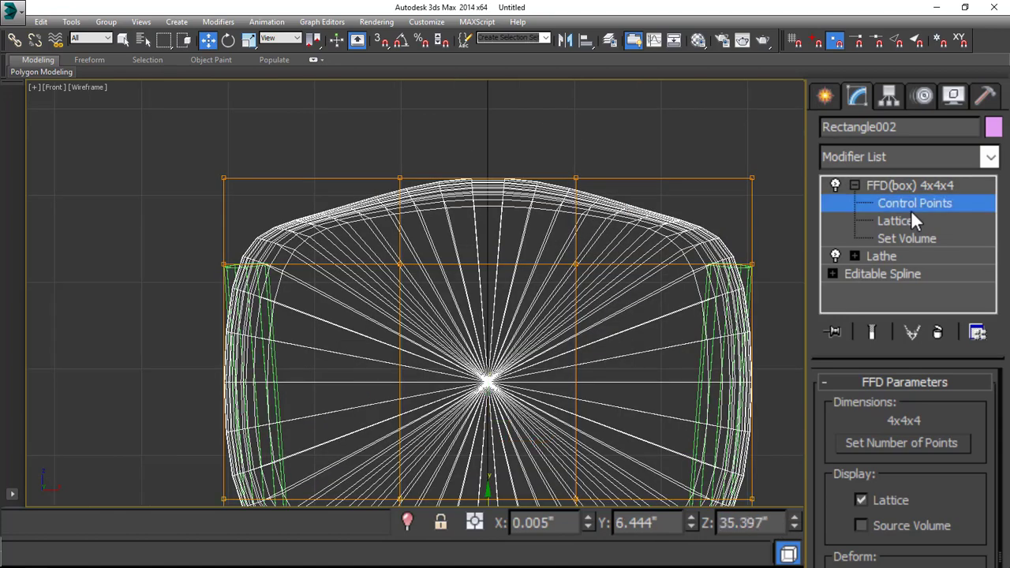
left_click_drag(297, 317, 197, 314)
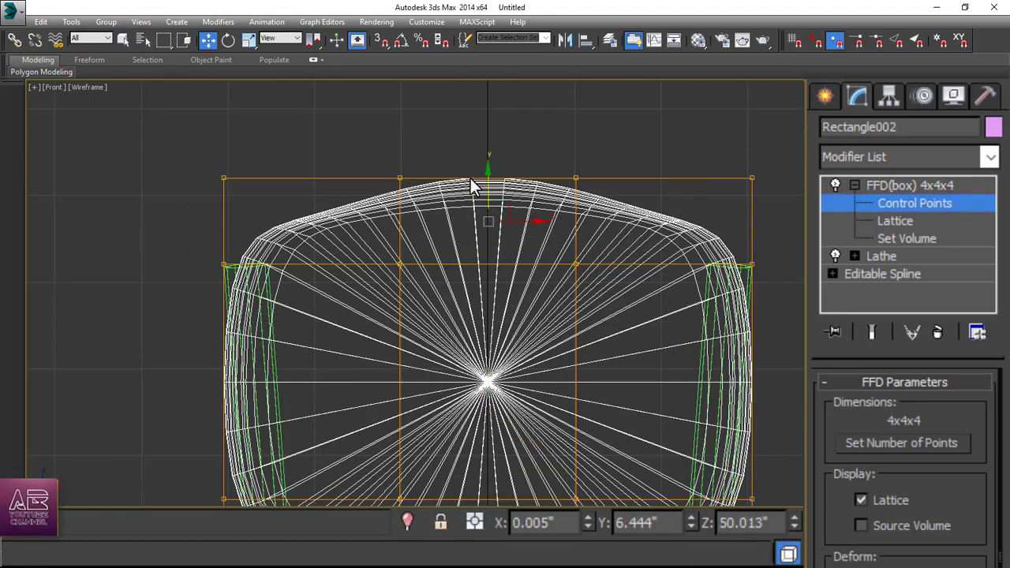
left_click_drag(489, 173, 498, 203)
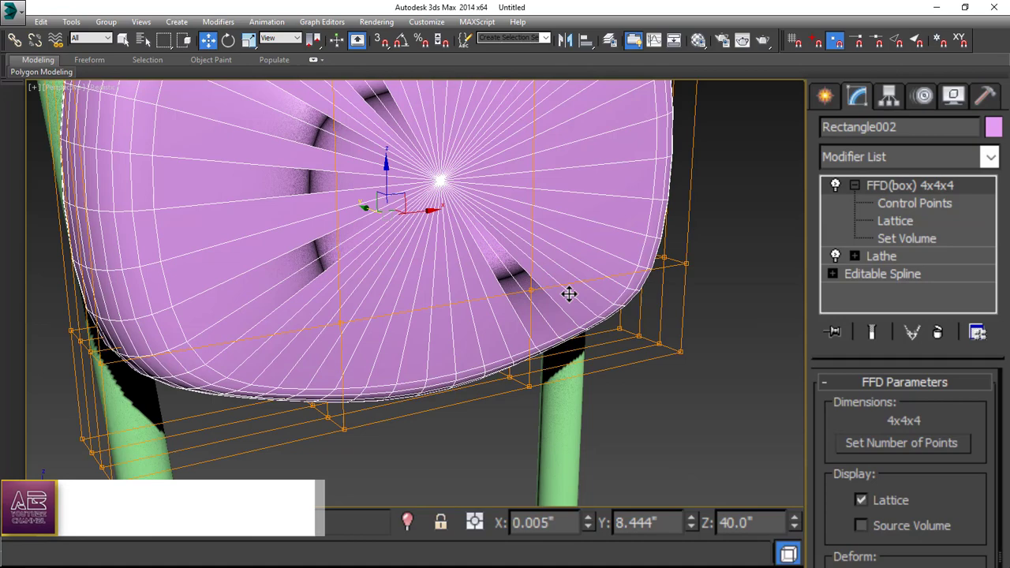
Step: In the backrest's base spline, nudge the lower end vertex along X to 0.026 inches, and return to the FFD level
middle_click_drag(570, 293, 426, 204, "alt")
left_click(685, 316)
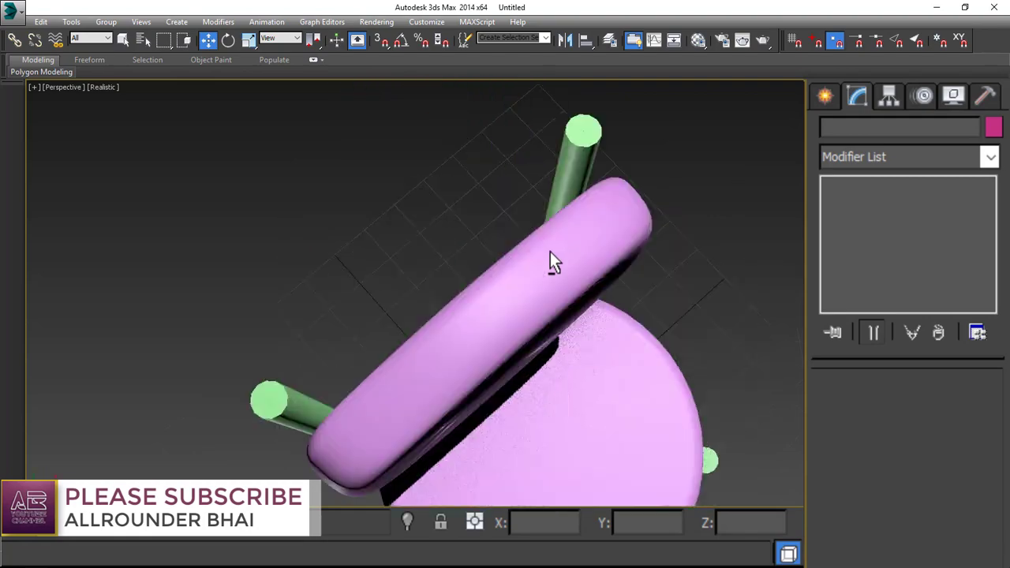
middle_click_drag(550, 253, 500, 182, "alt")
scroll(387, 271, "up", 4)
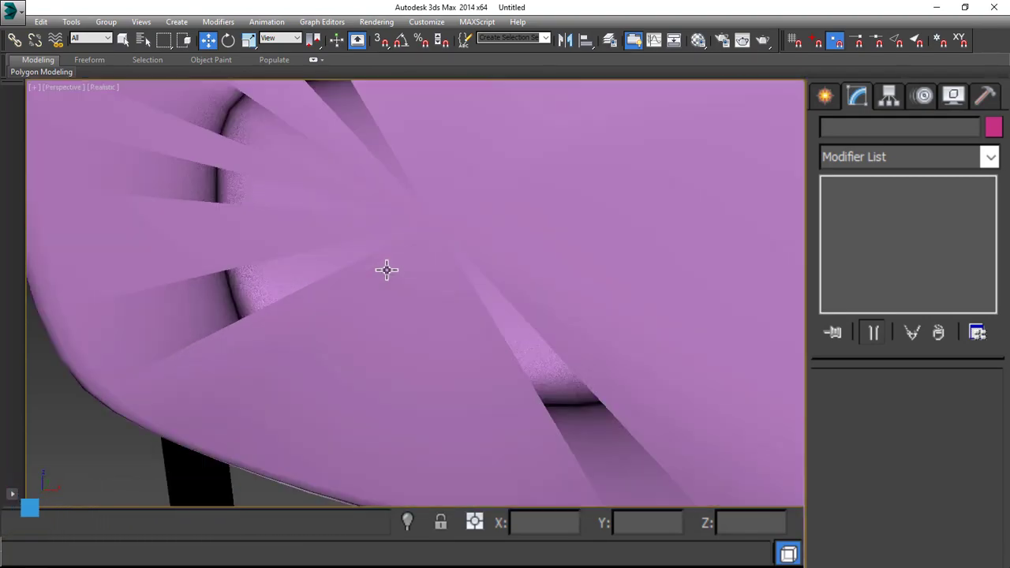
scroll(494, 334, "down", 2)
left_click(526, 257)
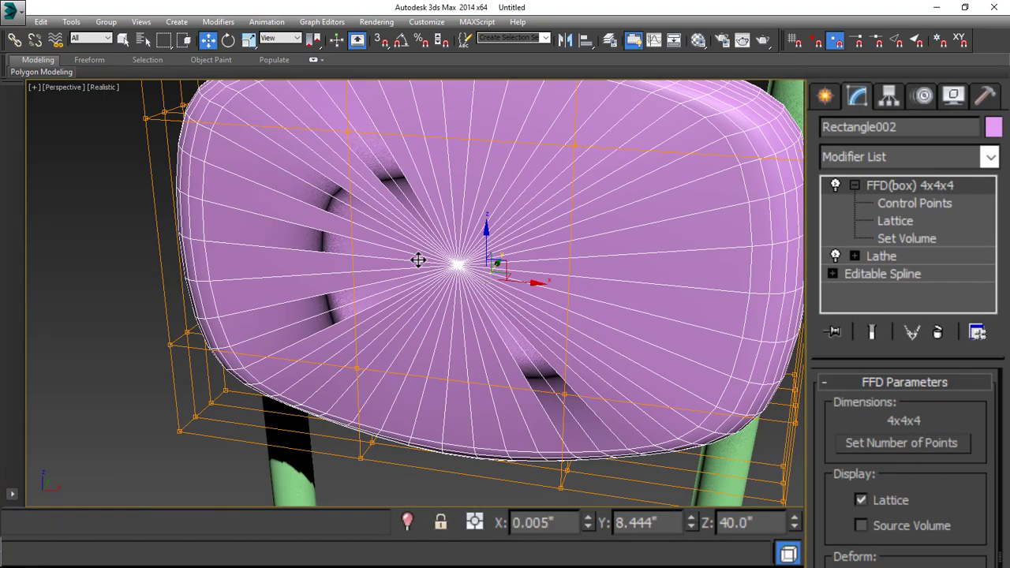
left_click(832, 274)
left_click(877, 289)
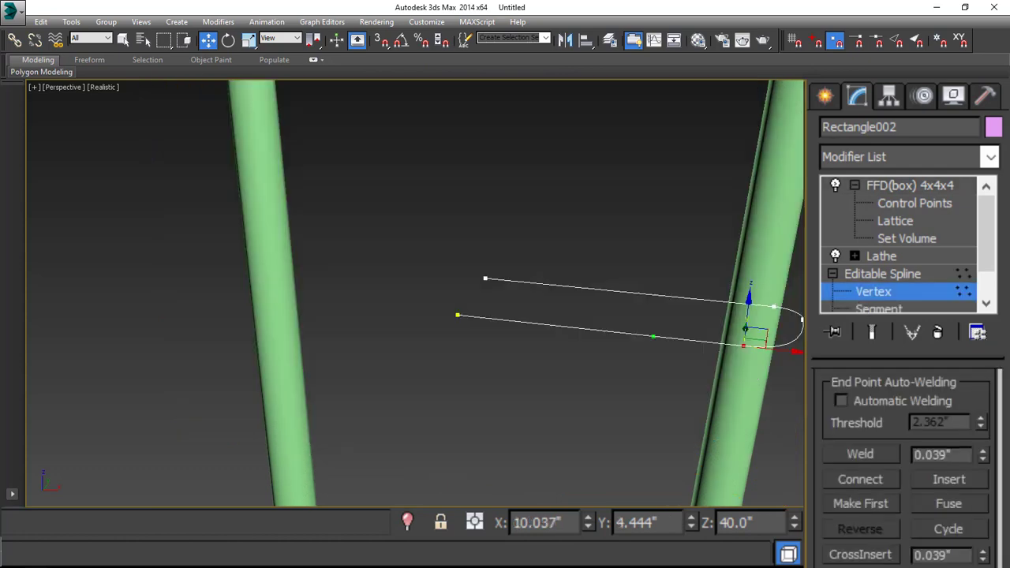
scroll(453, 335, "up", 5)
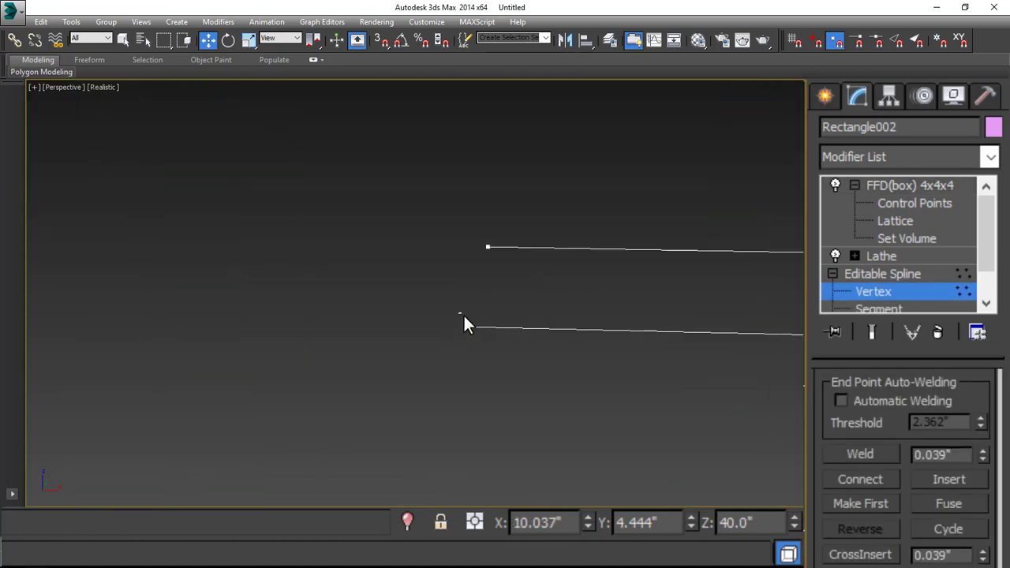
left_click(470, 326)
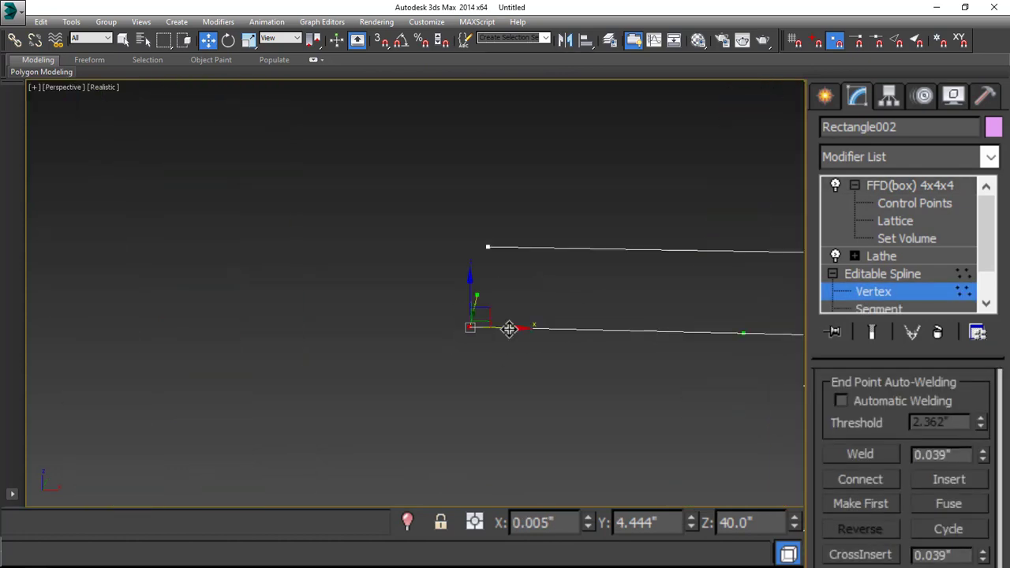
left_click_drag(509, 329, 513, 329)
left_click(903, 292)
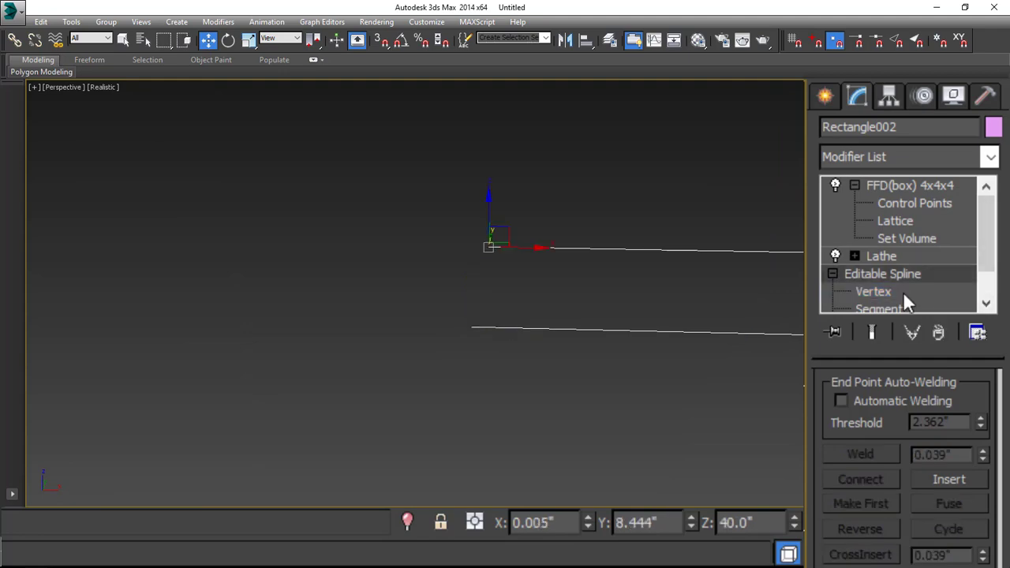
left_click(902, 185)
scroll(544, 341, "down", 5)
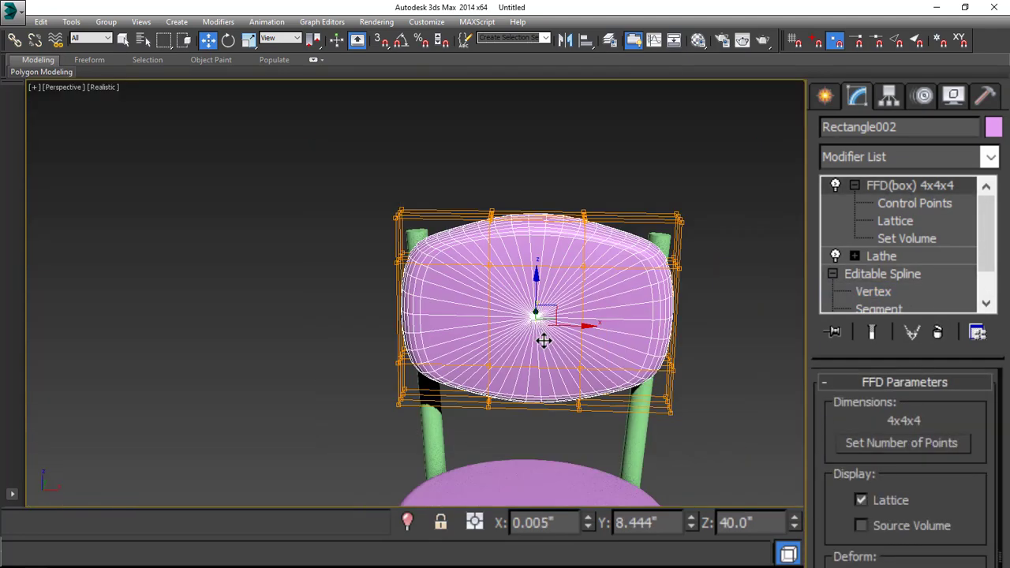
Step: In the top view, move the two middle columns of FFD control points about 2.26 inches toward the back to curve the backrest
left_click(734, 331)
middle_click_drag(689, 354, 600, 334, "alt")
left_click(599, 335)
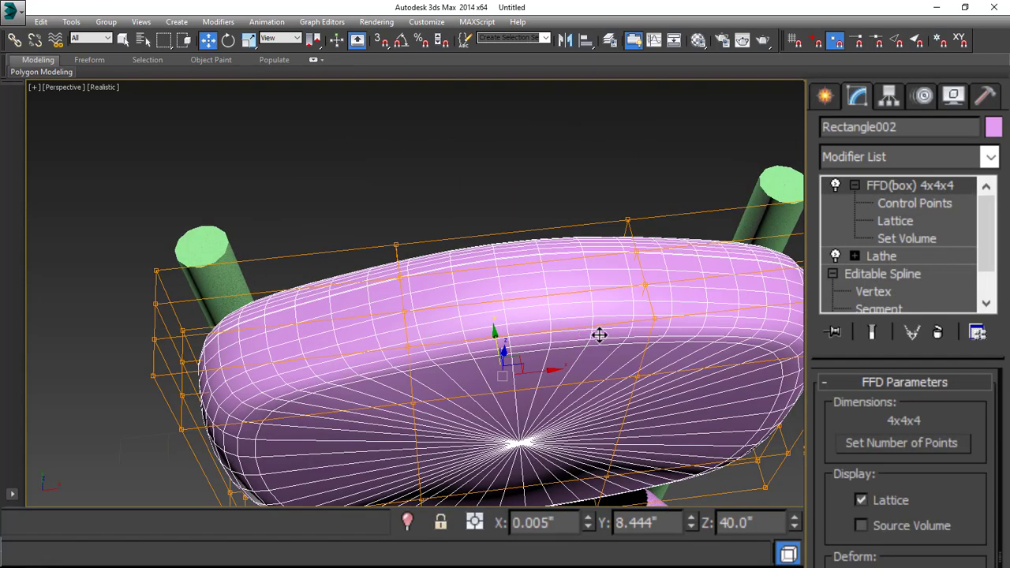
left_click(902, 201)
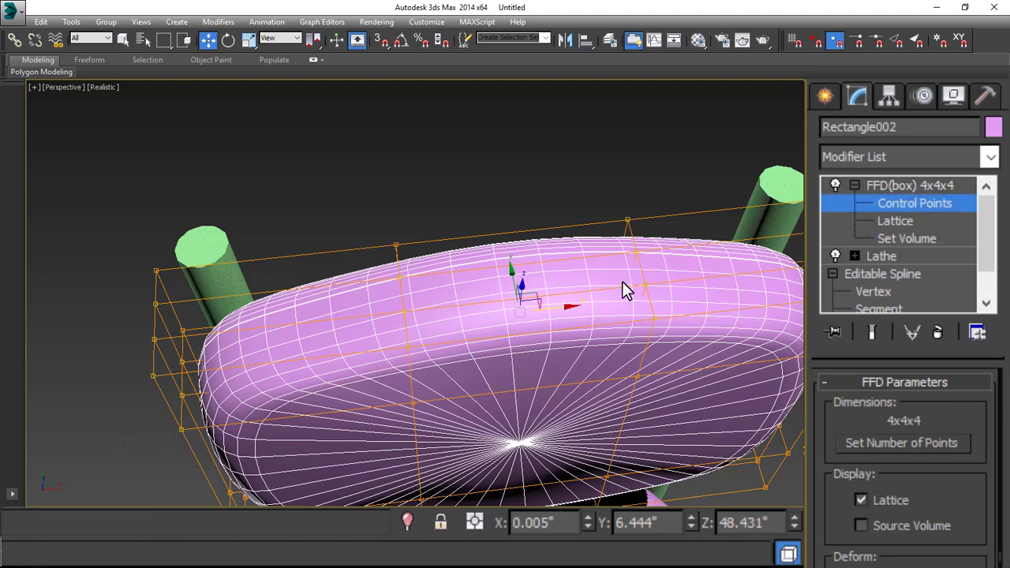
key("alt+w")
right_click(336, 197)
key("alt+w")
scroll(718, 417, "up", 3)
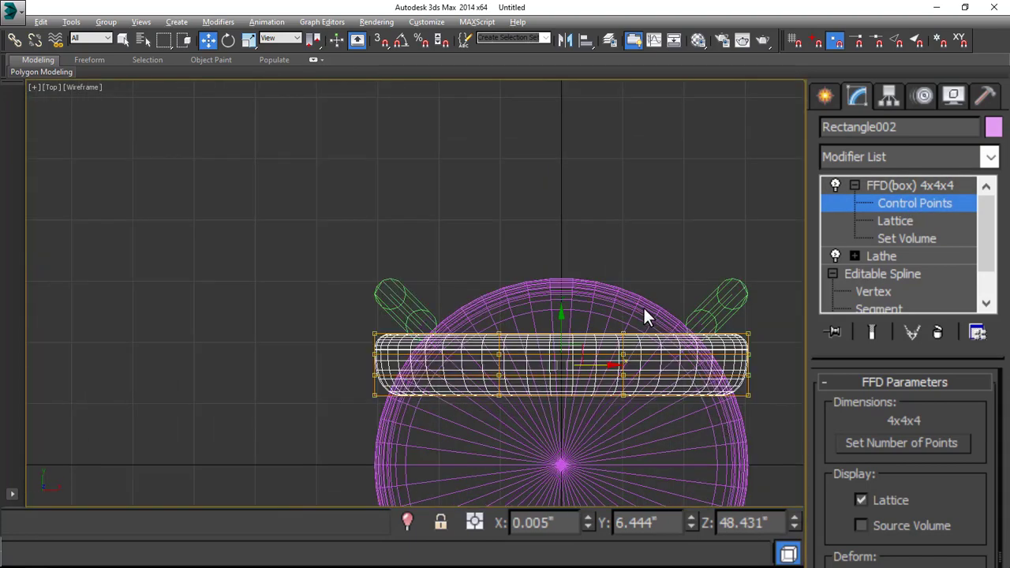
scroll(600, 307, "up", 4)
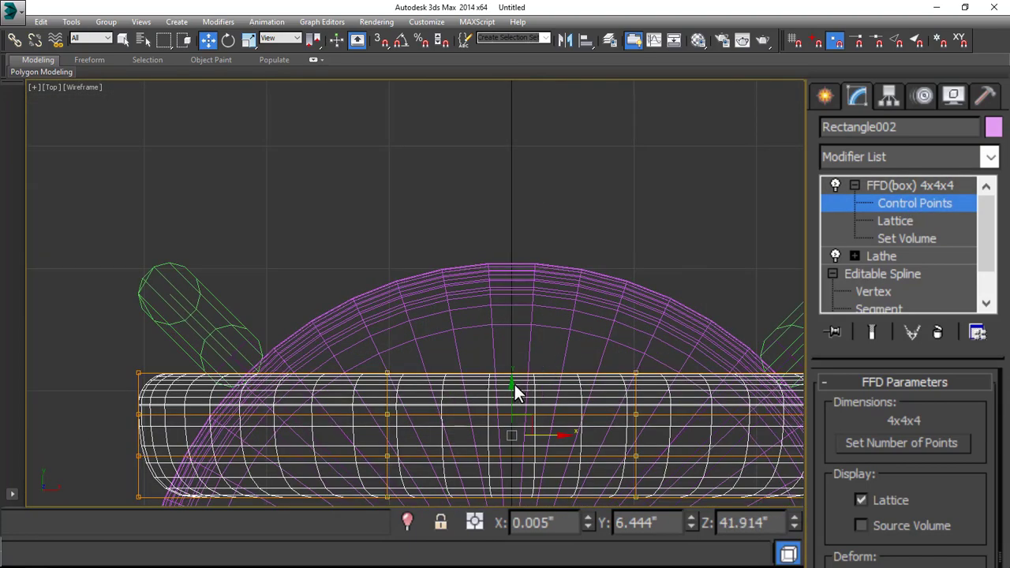
left_click_drag(514, 386, 536, 317)
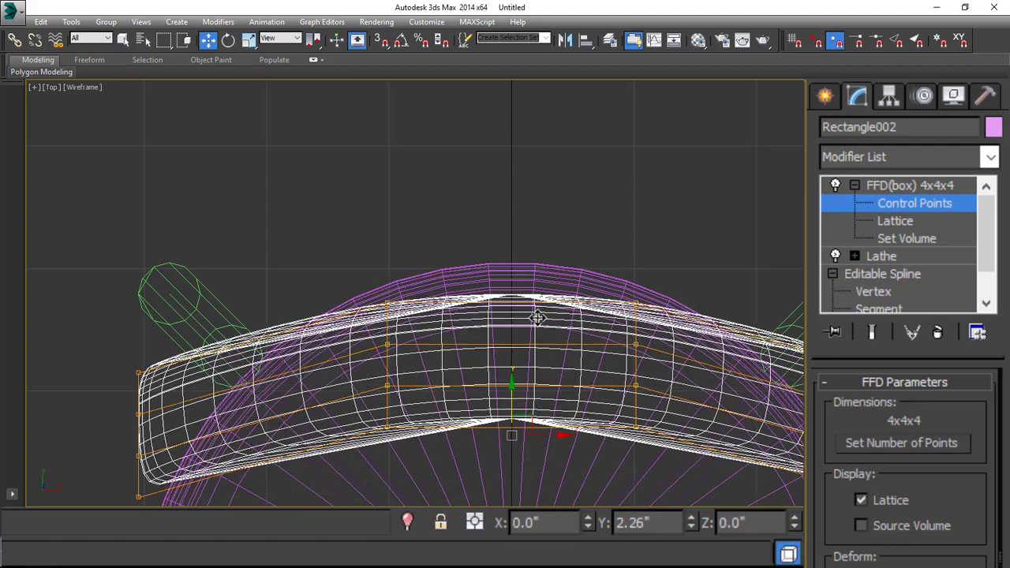
key("p")
middle_click_drag(563, 361, 569, 312, "alt")
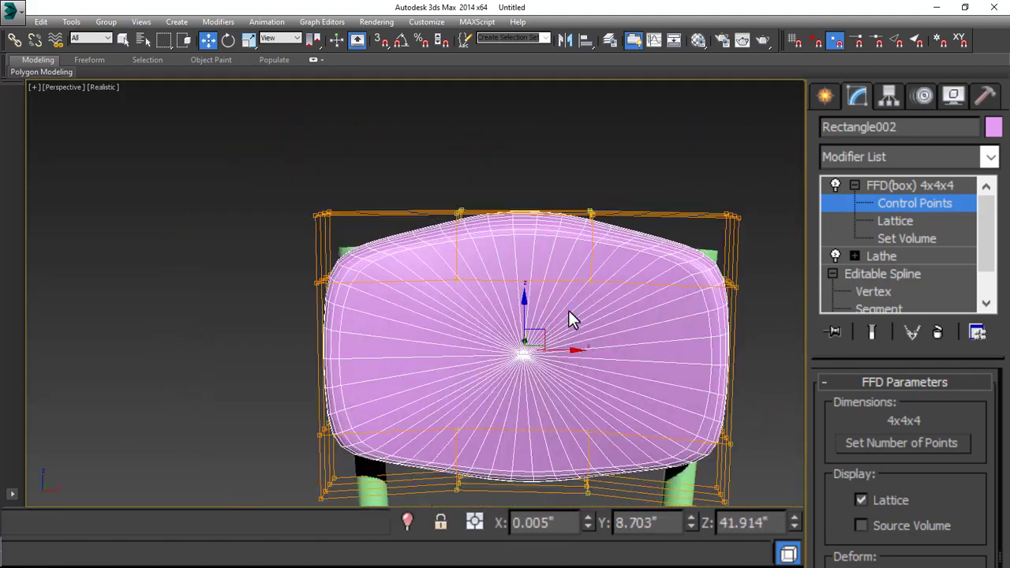
left_click(913, 203)
Step: Refine the backrest's base spline with three extra vertices on each of its two long segments, and return to the FFD level
left_click(769, 160)
middle_click_drag(591, 347, 505, 343, "alt")
left_click(505, 342)
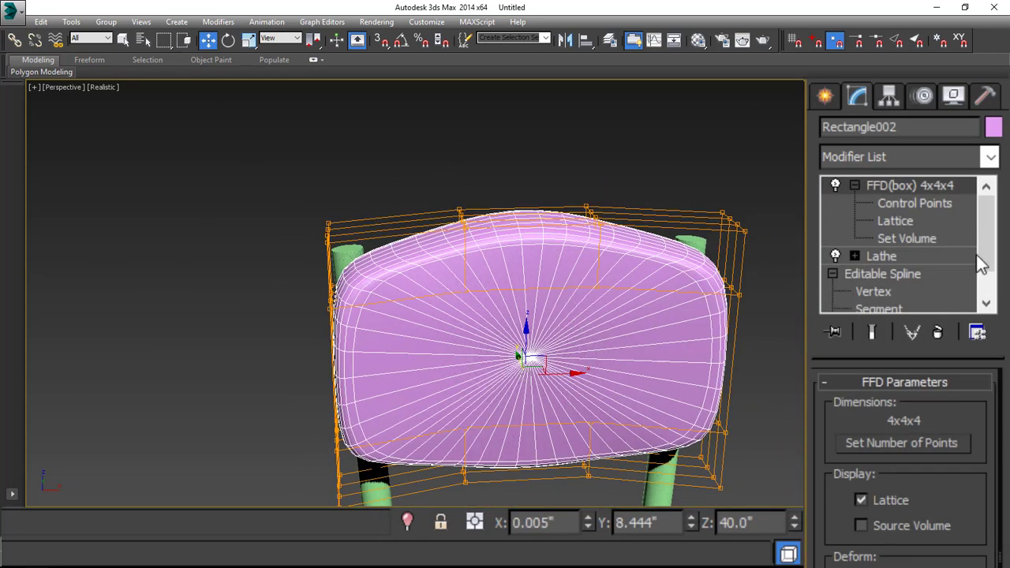
left_click(878, 292)
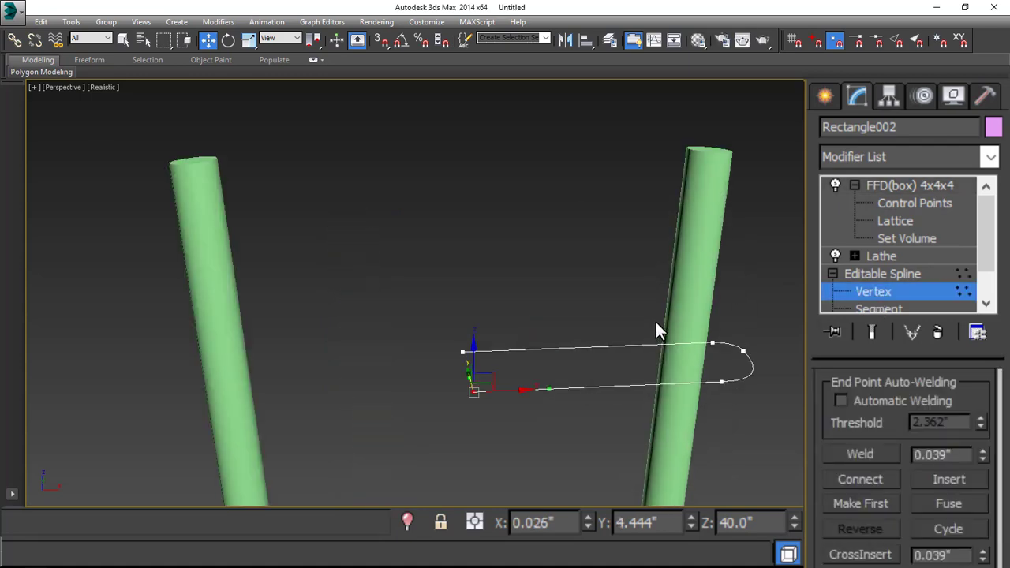
scroll(656, 324, "up", 5)
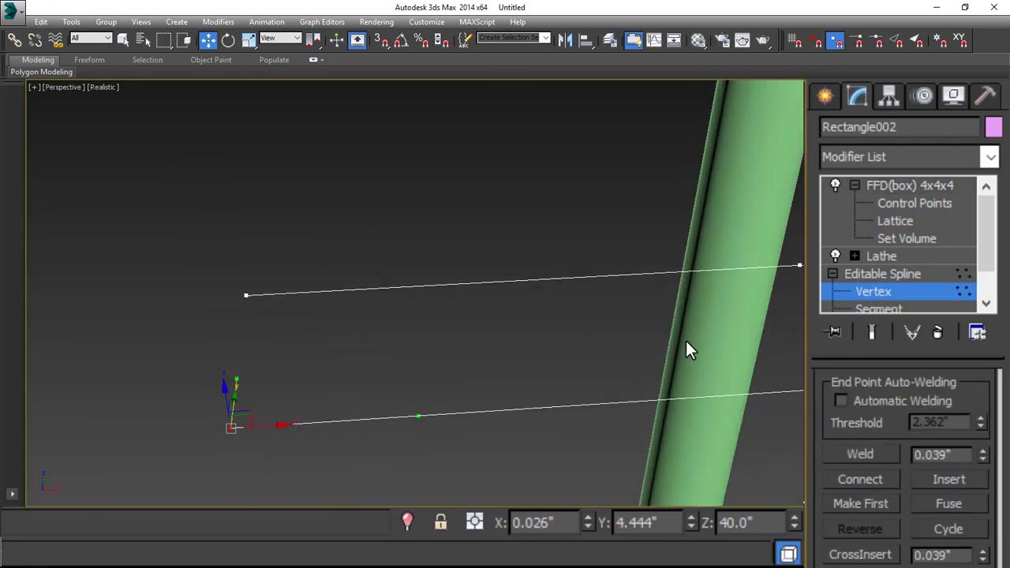
middle_click_drag(685, 347, 599, 344)
right_click(521, 351)
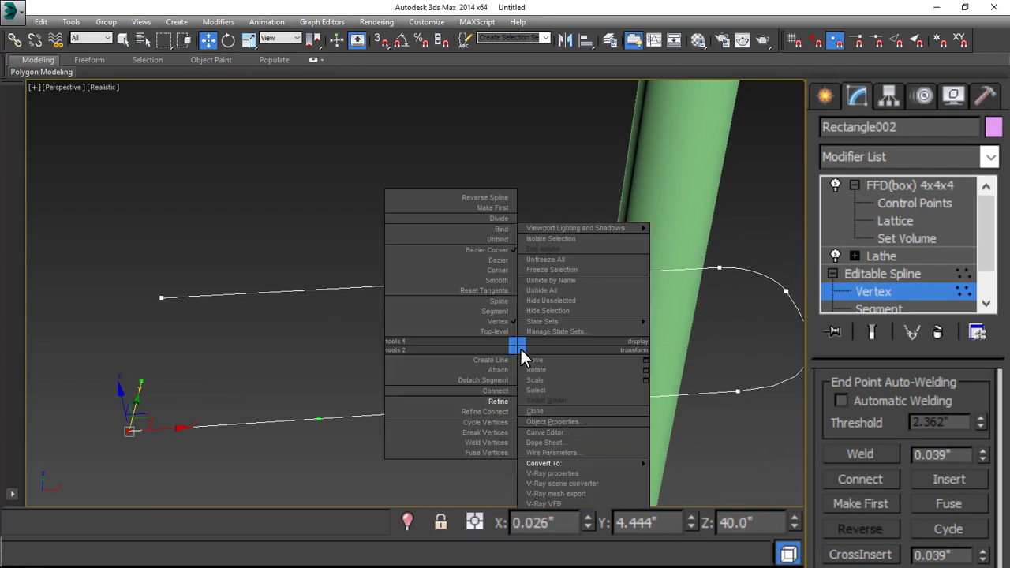
left_click(497, 400)
left_click(248, 423)
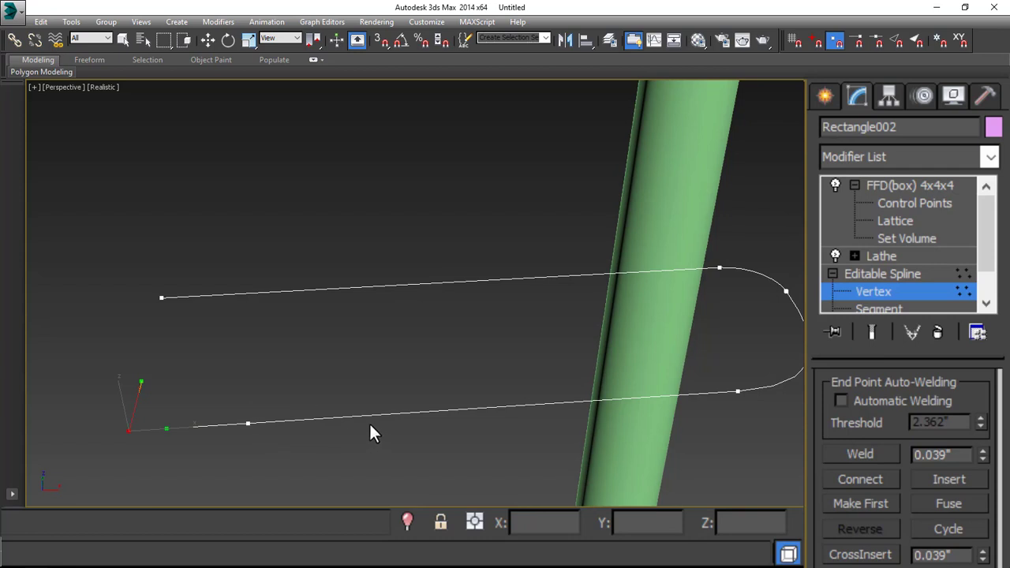
left_click(372, 415)
left_click(502, 406)
left_click(536, 278)
left_click(425, 283)
left_click(321, 289)
left_click(875, 293)
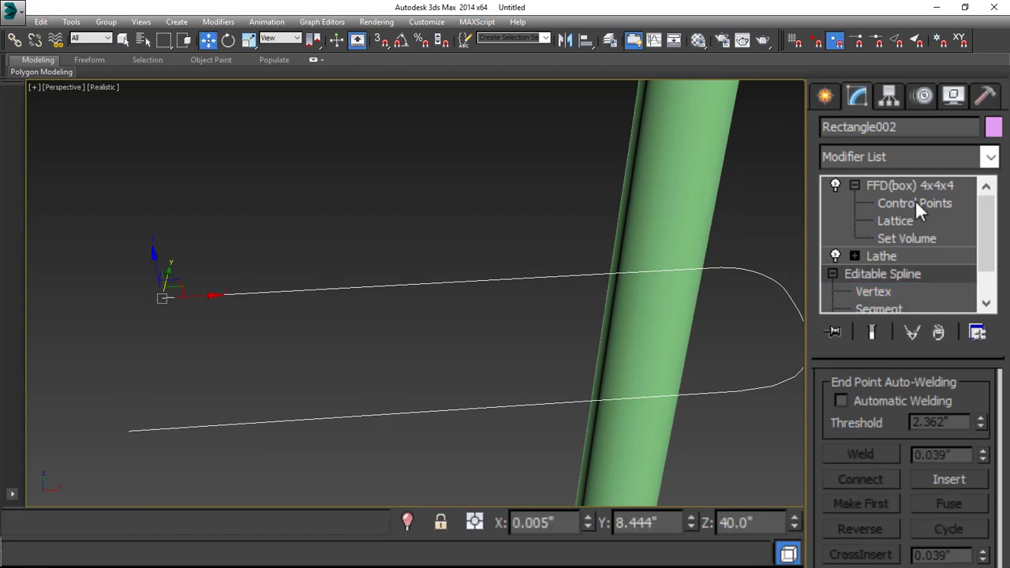
left_click(922, 185)
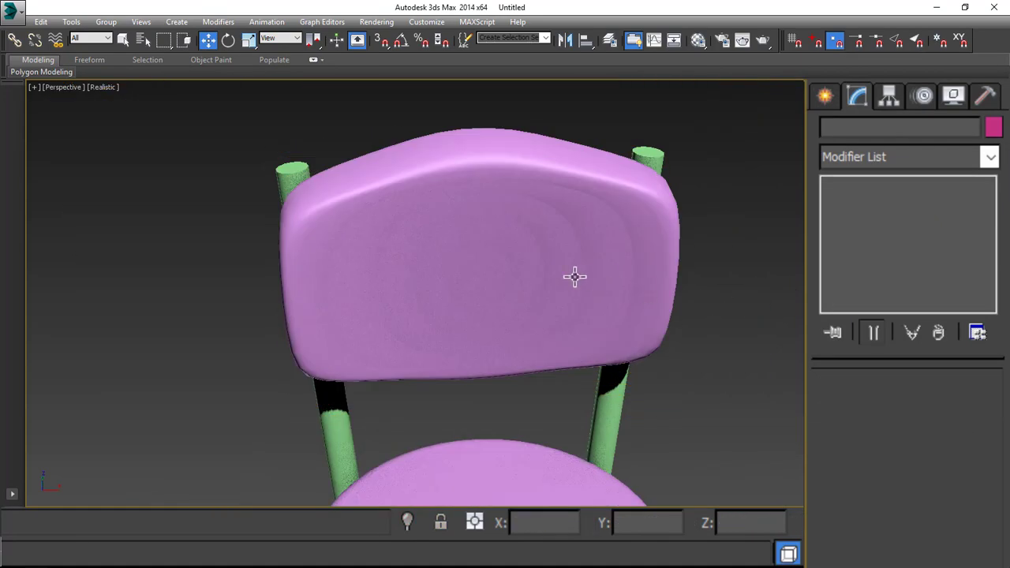
Step: Select the backrest and rotate it in the left view to -4.0 degrees about X to match the rear posts' tilt
middle_click_drag(575, 275, 614, 262, "alt")
scroll(614, 262, "down", 5)
left_click(550, 257)
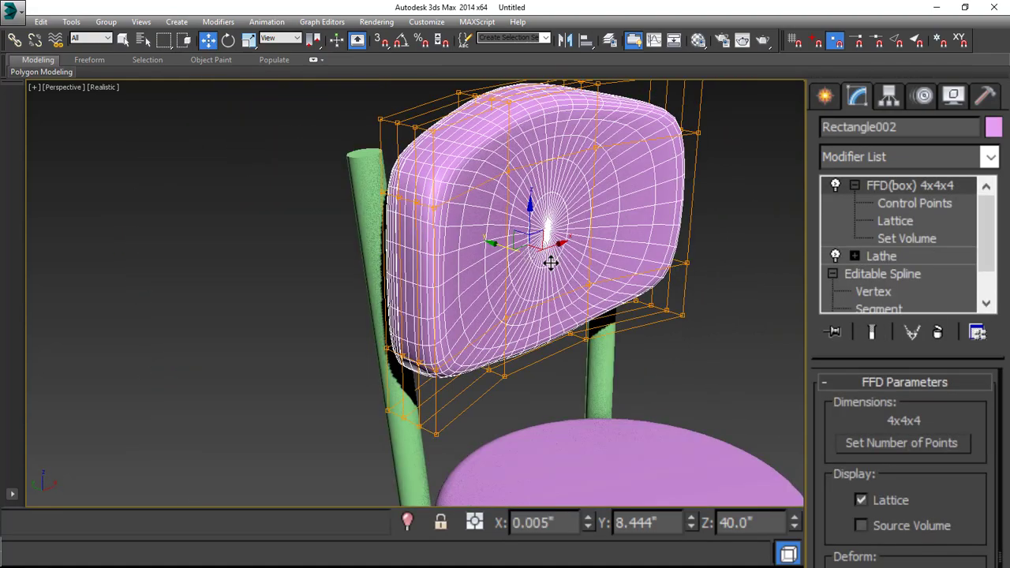
key("alt+w")
key("alt+w")
scroll(487, 304, "up", 4)
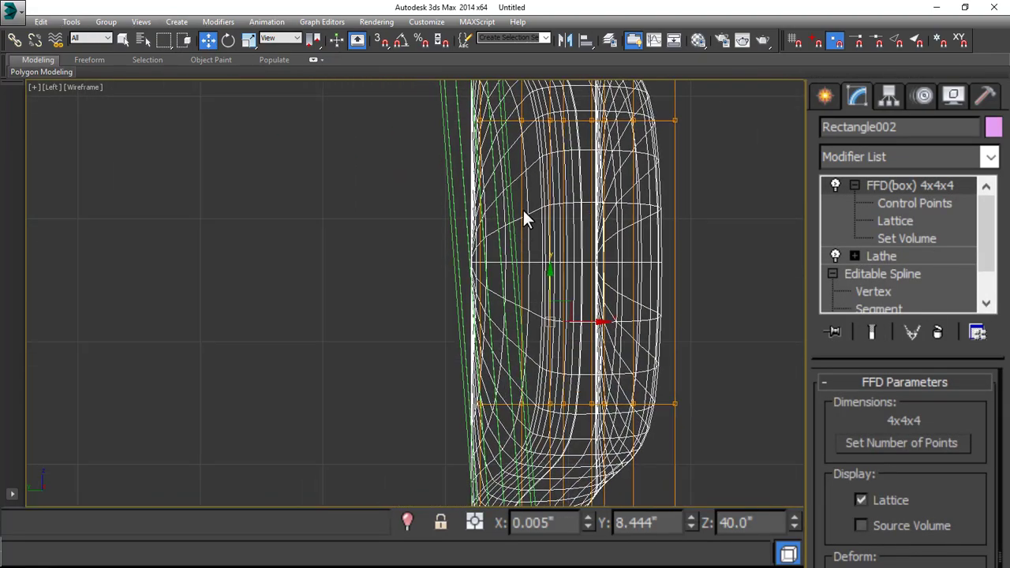
scroll(491, 313, "down", 2)
scroll(512, 245, "up", 2)
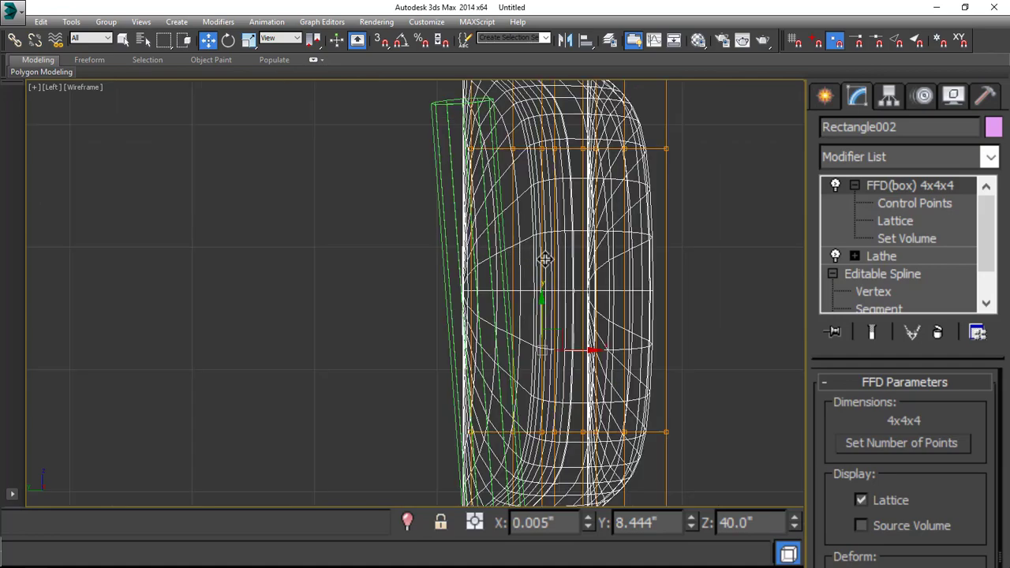
key("e")
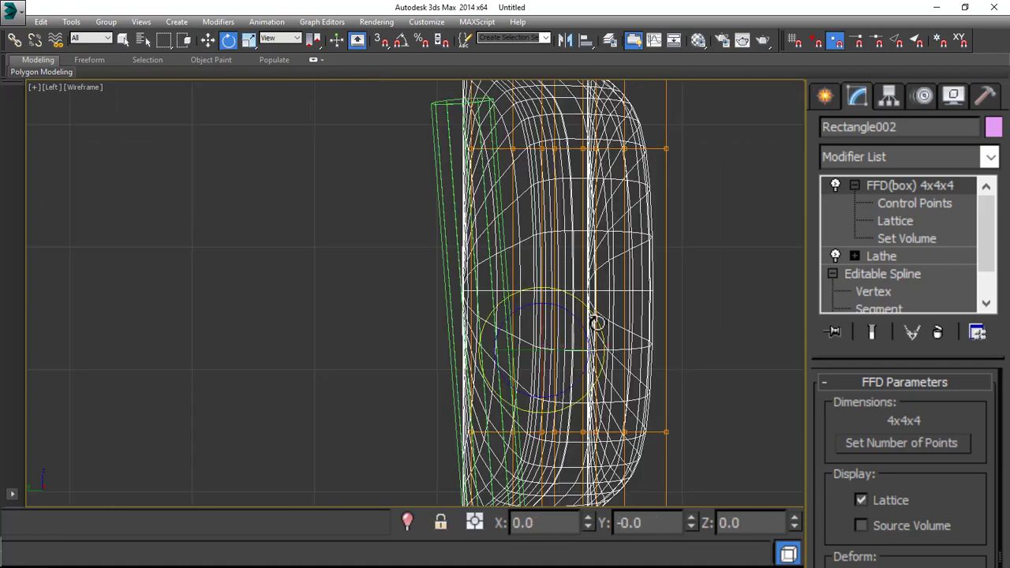
mouse_move(597, 322)
left_mouse_down()
mouse_move(606, 305)
mouse_move(602, 315)
left_mouse_up()
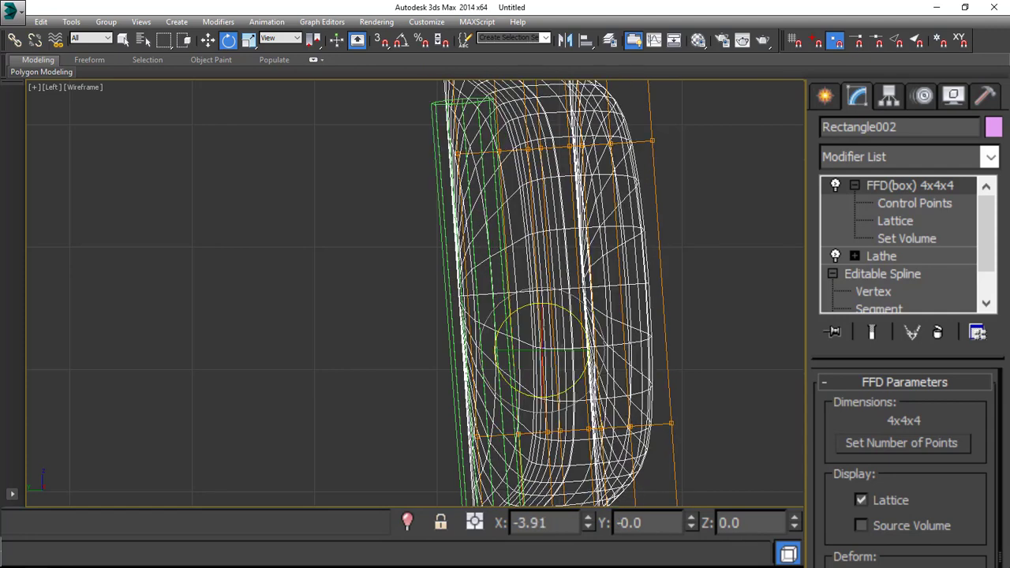
left_click_drag(560, 523, 237, 543)
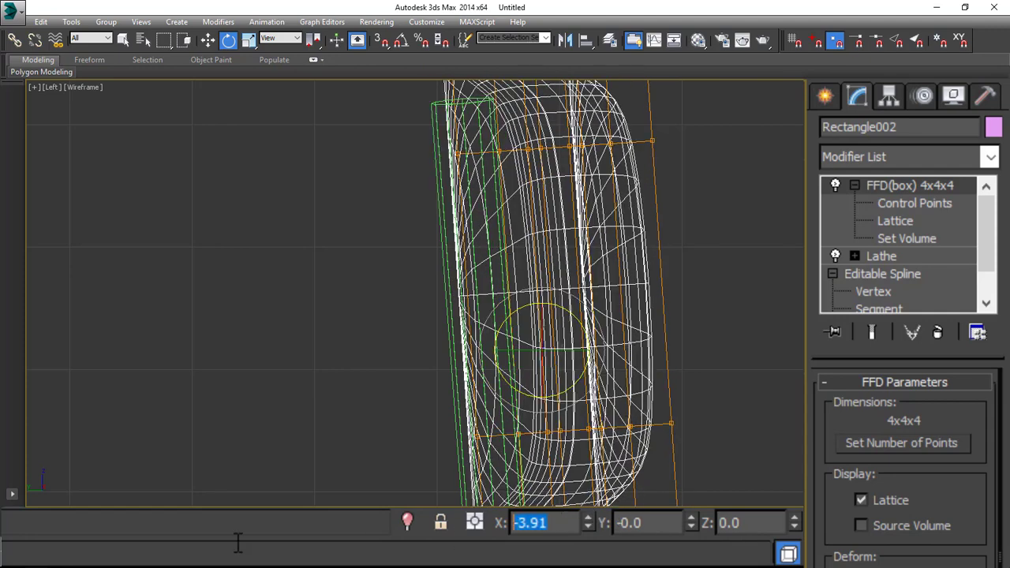
key("Return")
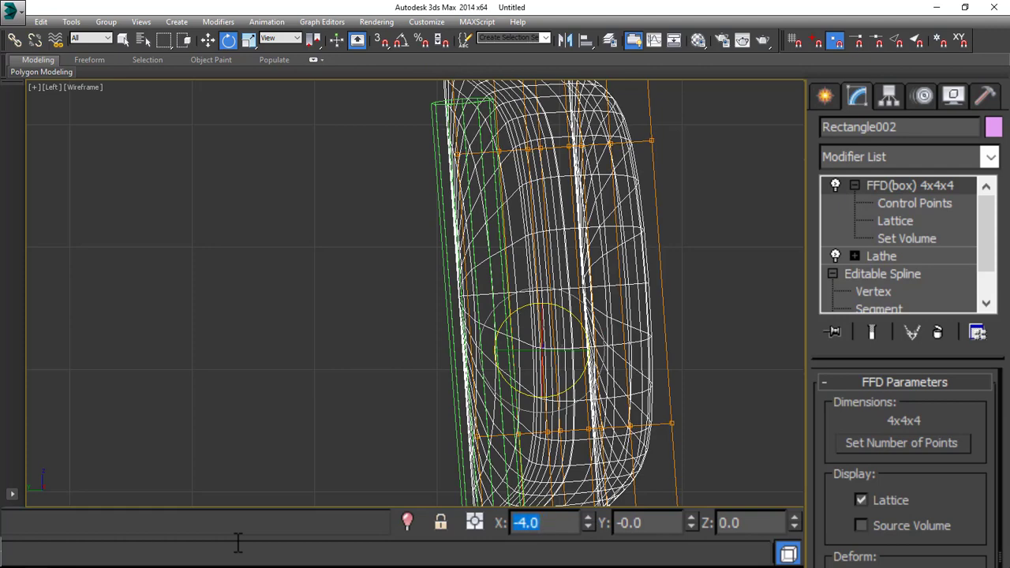
Step: Move the tilted backrest along Y to 8.886 inches so it sits against the rear posts
scroll(626, 320, "down", 3)
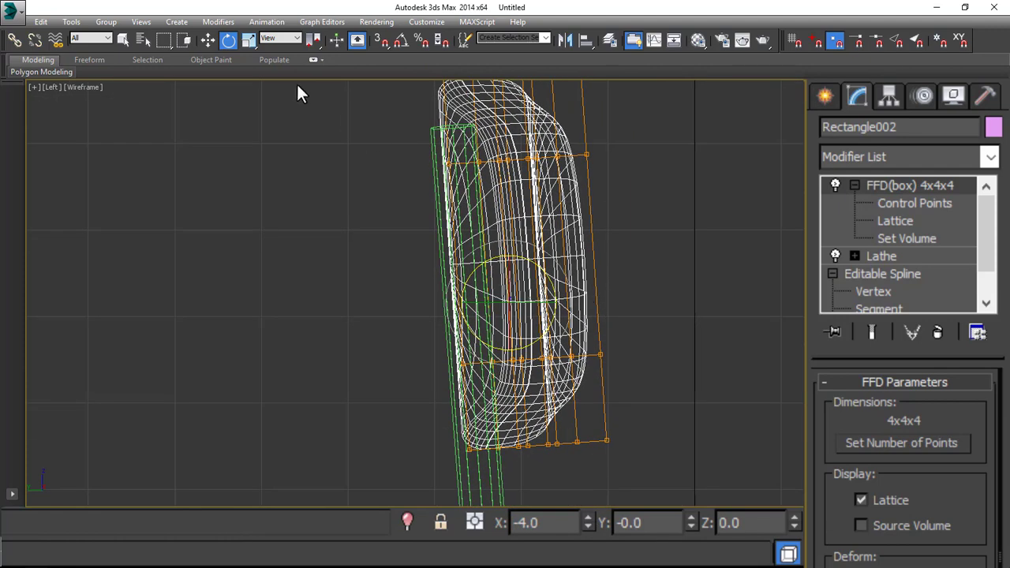
left_click(210, 40)
scroll(528, 300, "up", 2)
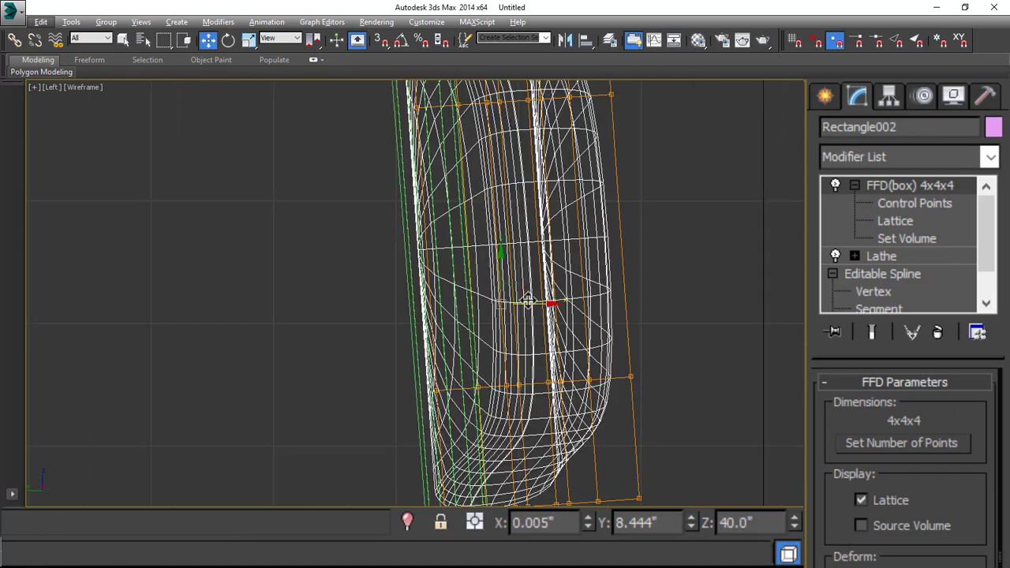
scroll(450, 314, "down", 4)
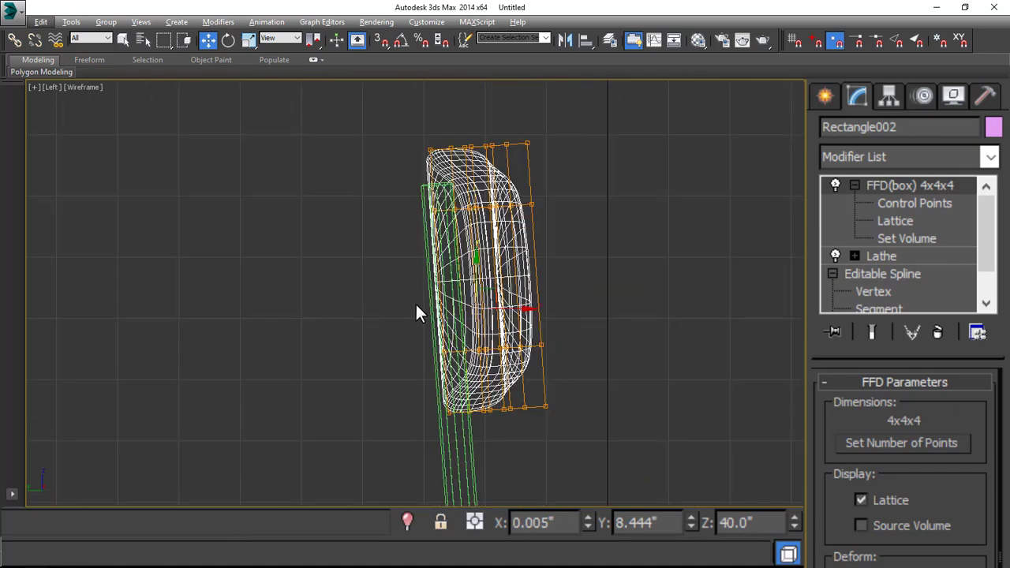
scroll(416, 302, "up", 4)
key("p")
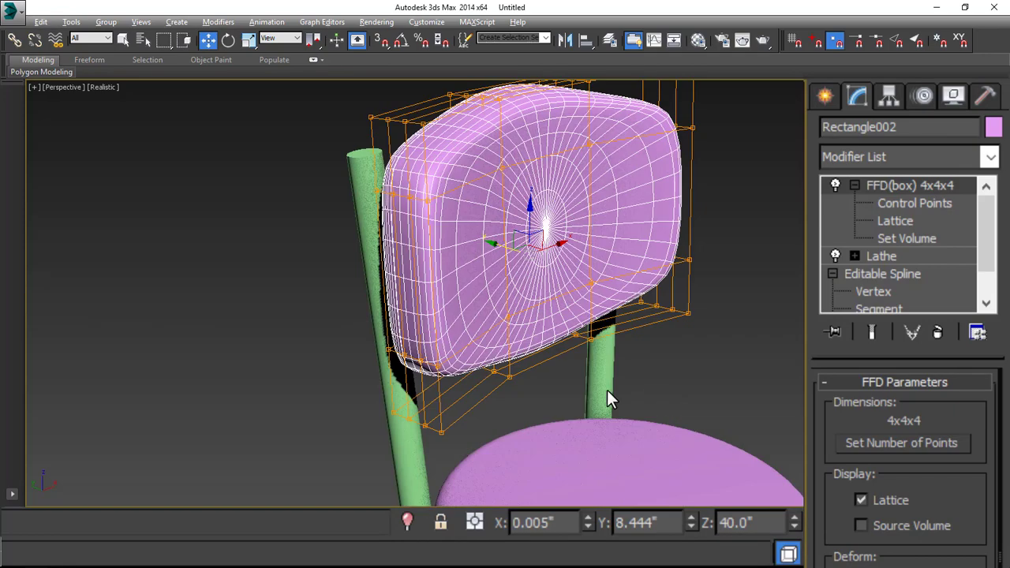
middle_click_drag(607, 390, 597, 327, "alt")
scroll(594, 284, "up", 5)
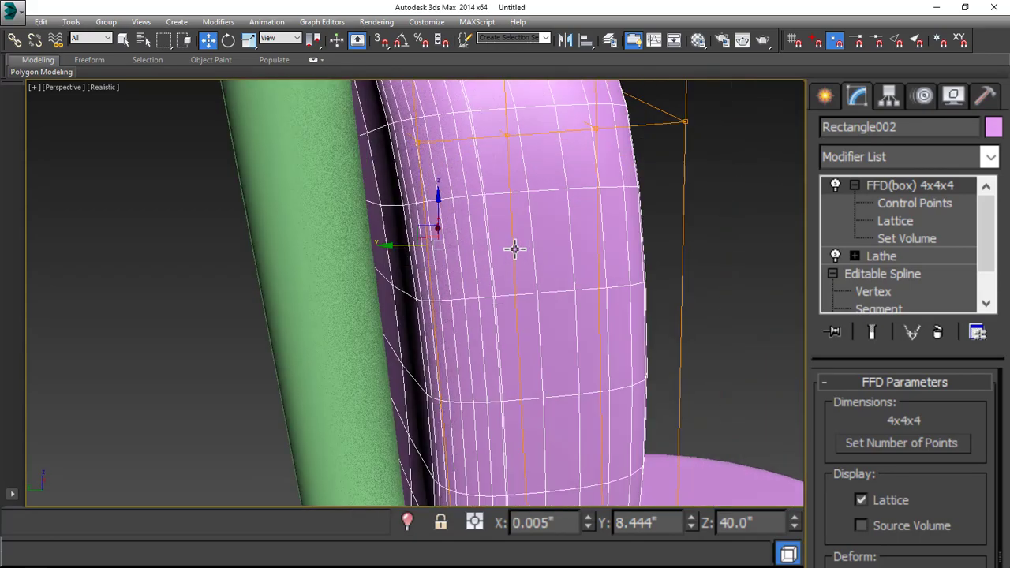
middle_click_drag(515, 249, 577, 341, "alt")
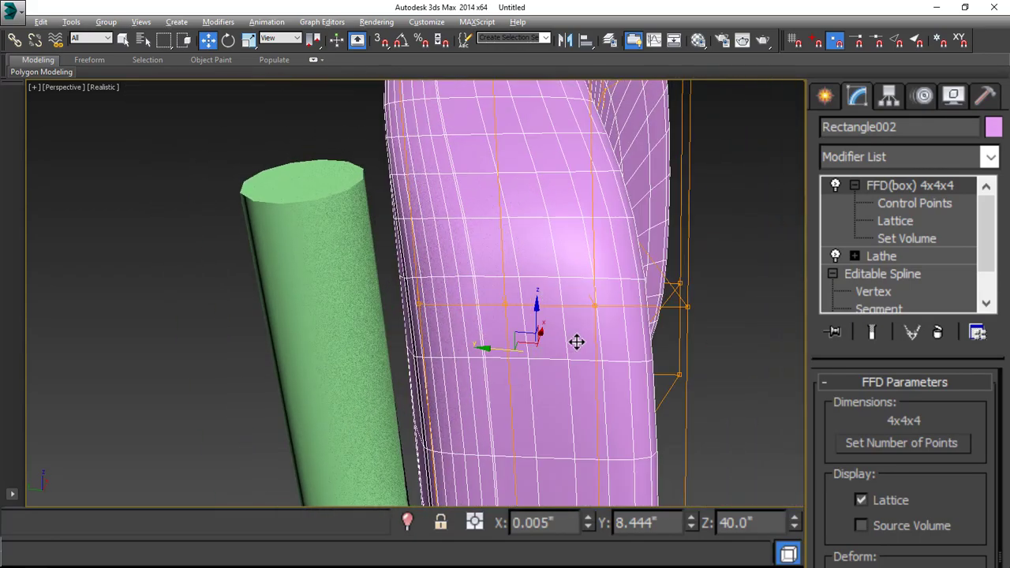
left_click_drag(526, 352, 480, 408)
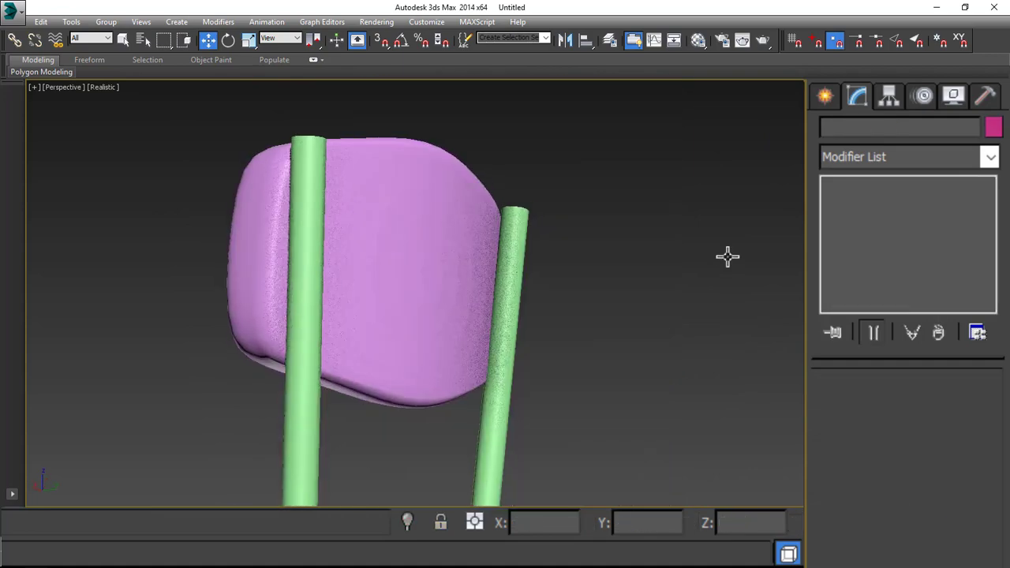
middle_click_drag(726, 254, 451, 282, "alt")
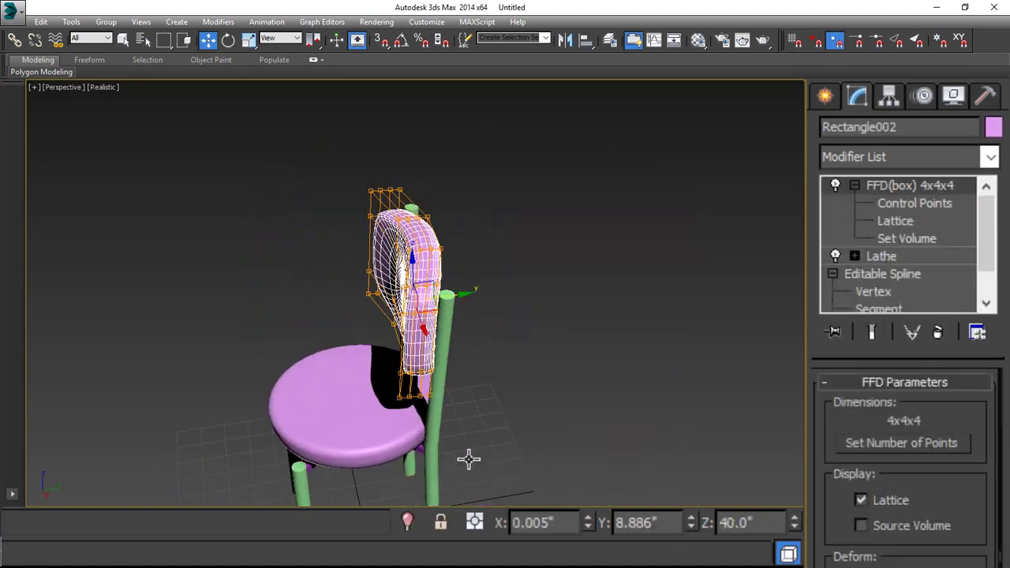
Step: In the front view, draw an open seven-point line profile for a foot cap around the lower outer corner of the post at positive X
middle_click_drag(467, 457, 586, 236, "alt")
scroll(543, 386, "up", 3)
middle_click_drag(543, 386, 462, 429, "alt")
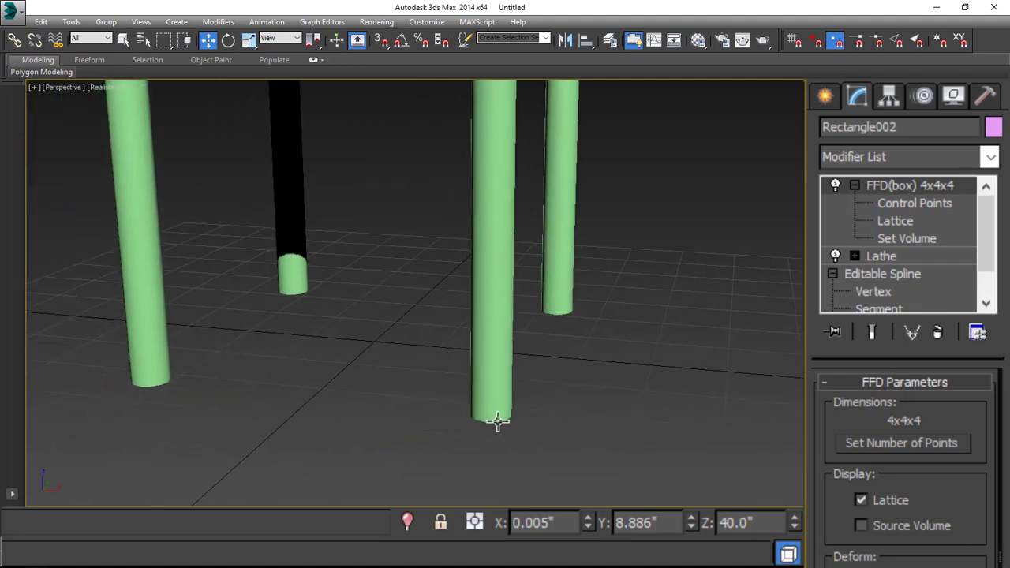
left_click(827, 95)
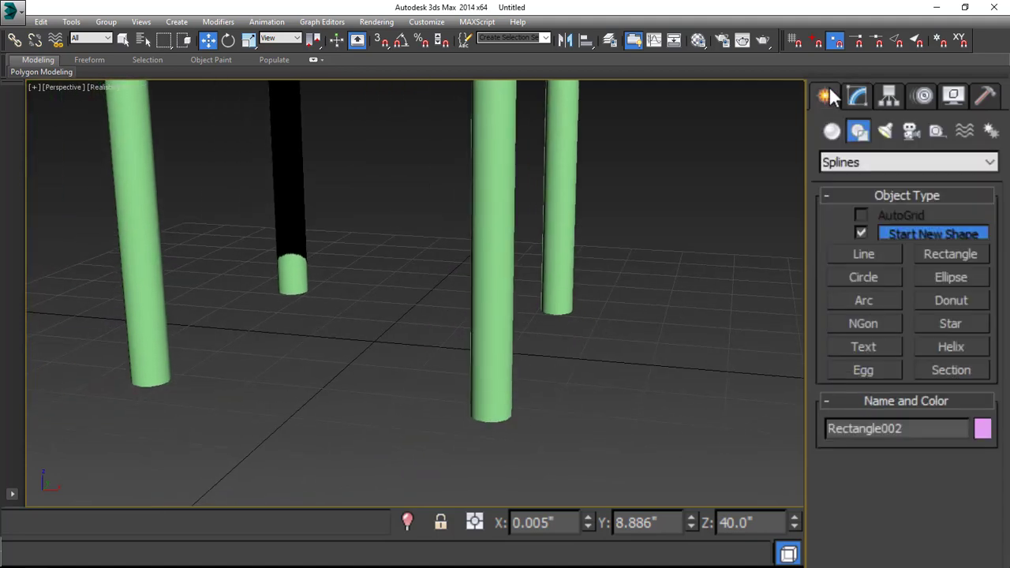
left_click(867, 254)
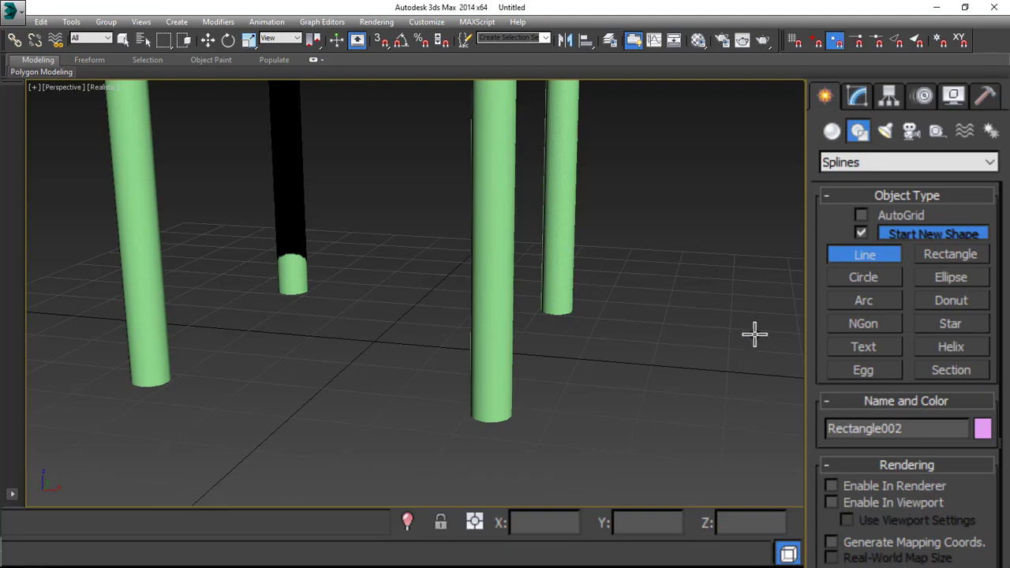
key("f")
scroll(656, 297, "up", 5)
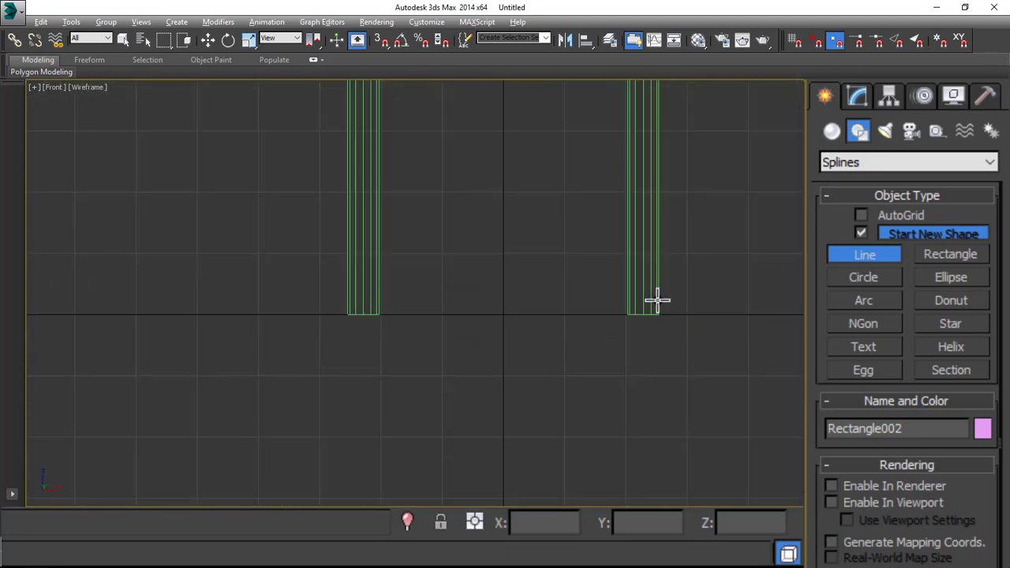
scroll(661, 290, "up", 5)
left_click(557, 324)
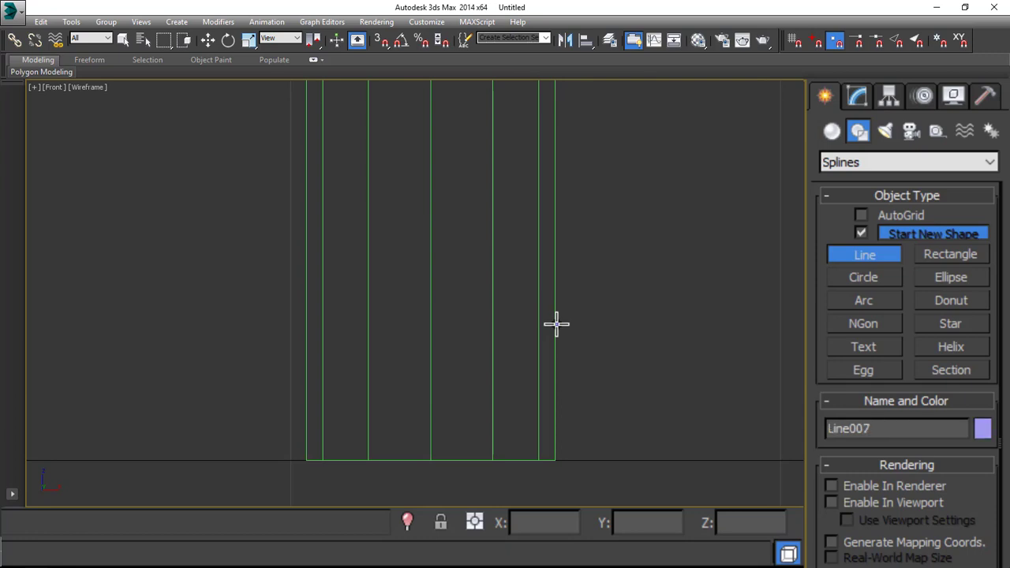
left_click(579, 343)
left_click(588, 430)
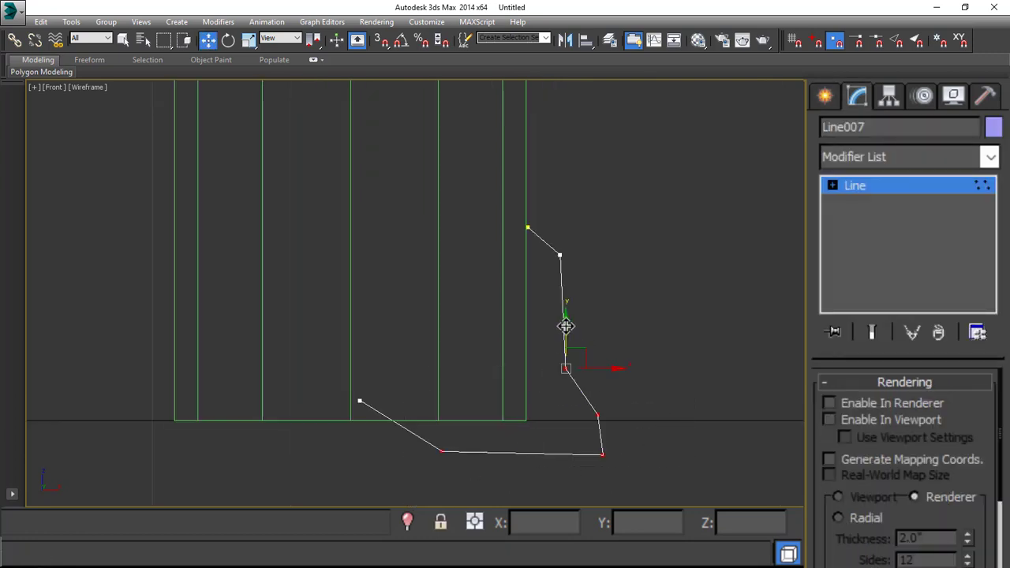
Step: Raise the lower vertices of the foot profile slightly and adjust the two upper corner vertices along its outer side
left_click_drag(566, 326, 566, 309)
left_click_drag(660, 288, 555, 359)
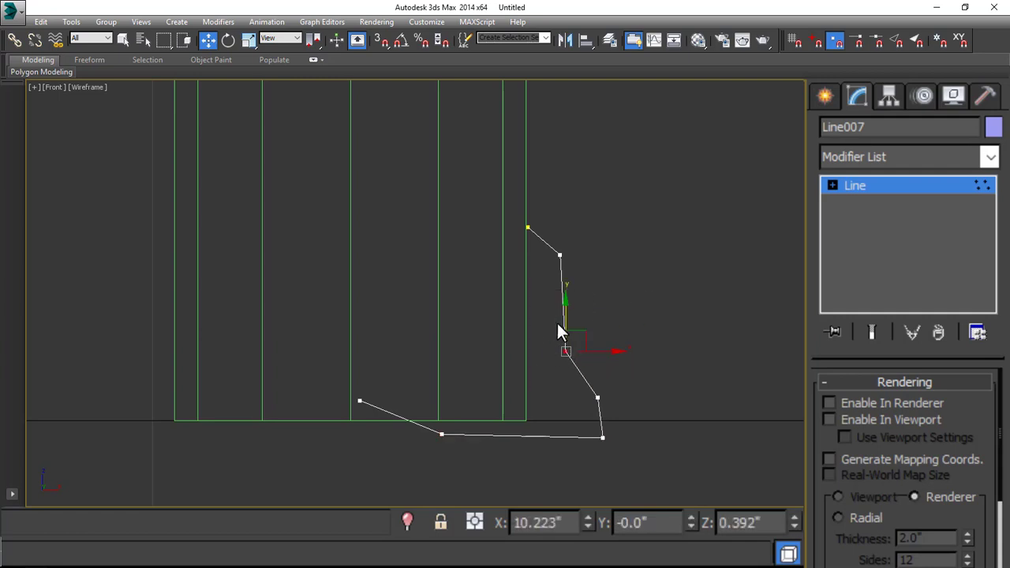
left_click_drag(566, 312, 648, 207)
Step: Select the five inner vertices of the foot profile and round them with Fillet
left_click_drag(582, 468, 545, 483)
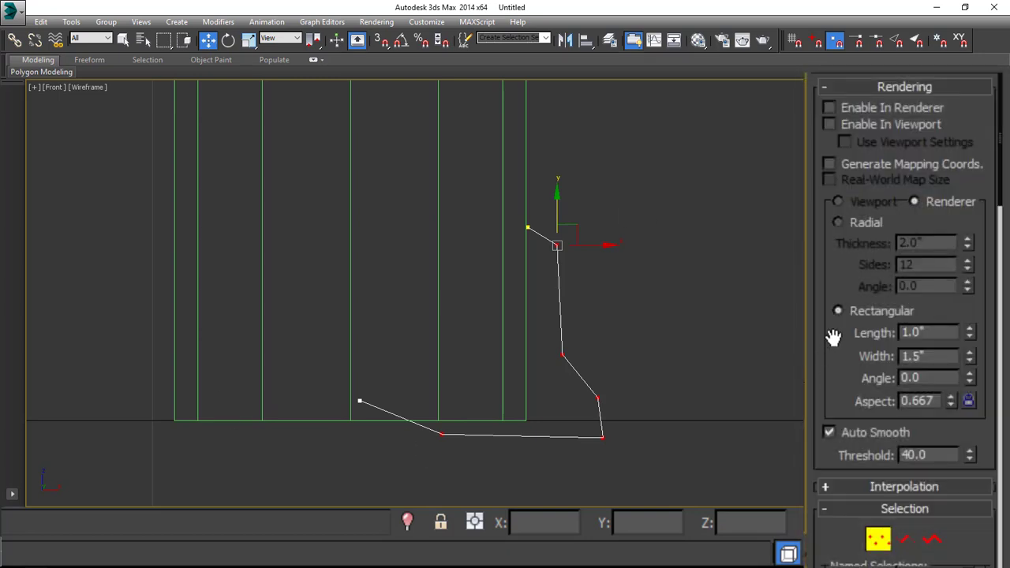
left_click_drag(833, 336, 950, 38)
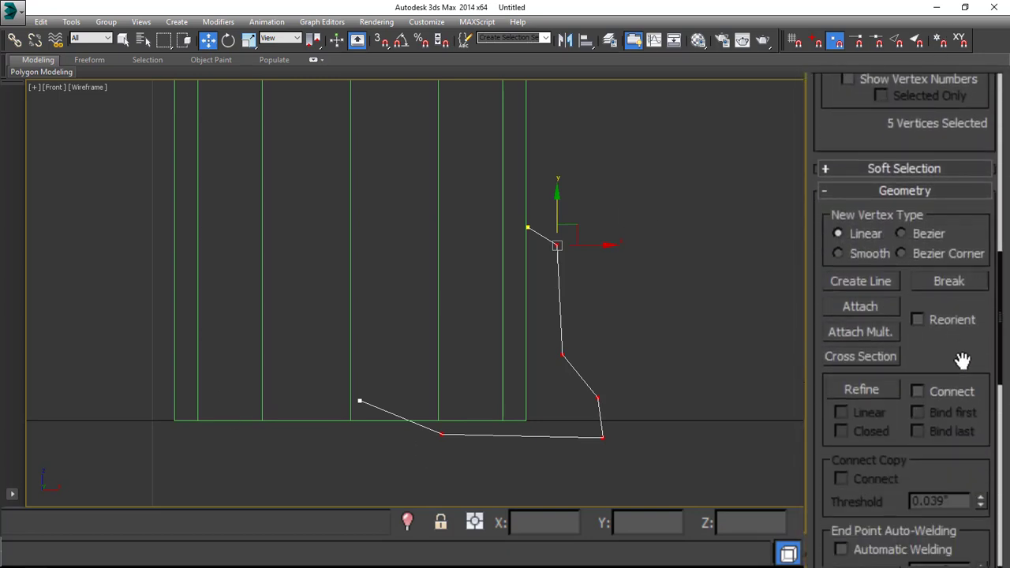
scroll(960, 352, "down", 5)
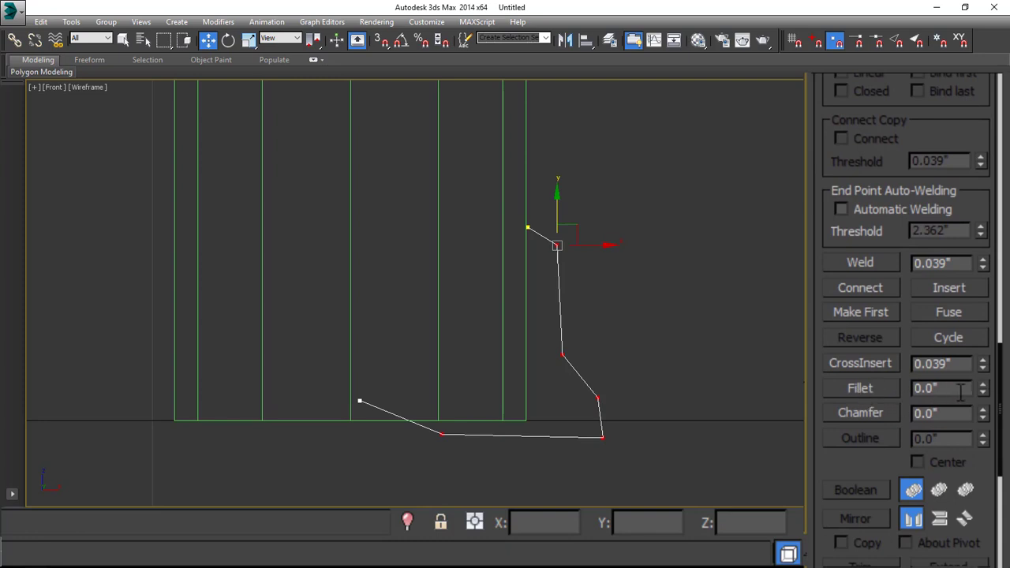
left_click(860, 388)
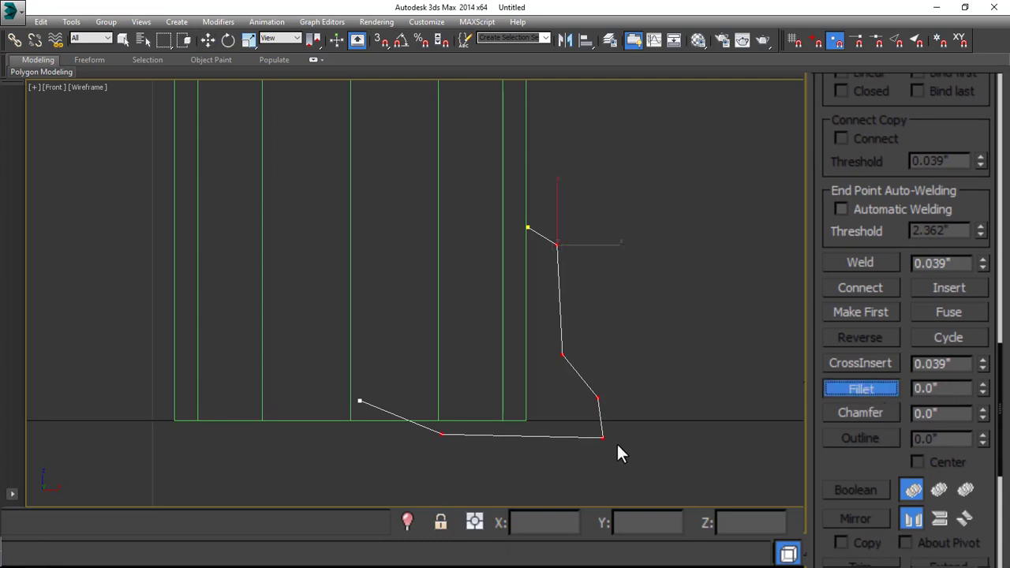
left_click_drag(604, 447, 613, 424)
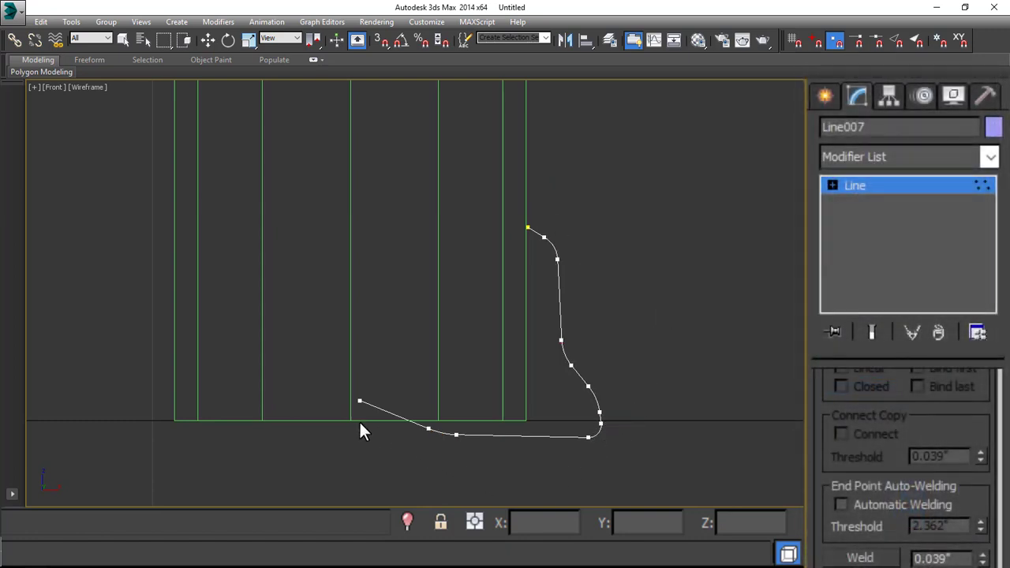
Step: Leave vertex editing and apply a Lathe modifier to the foot profile
middle_click_drag(619, 308, 710, 298)
left_click(854, 186)
left_click(990, 157)
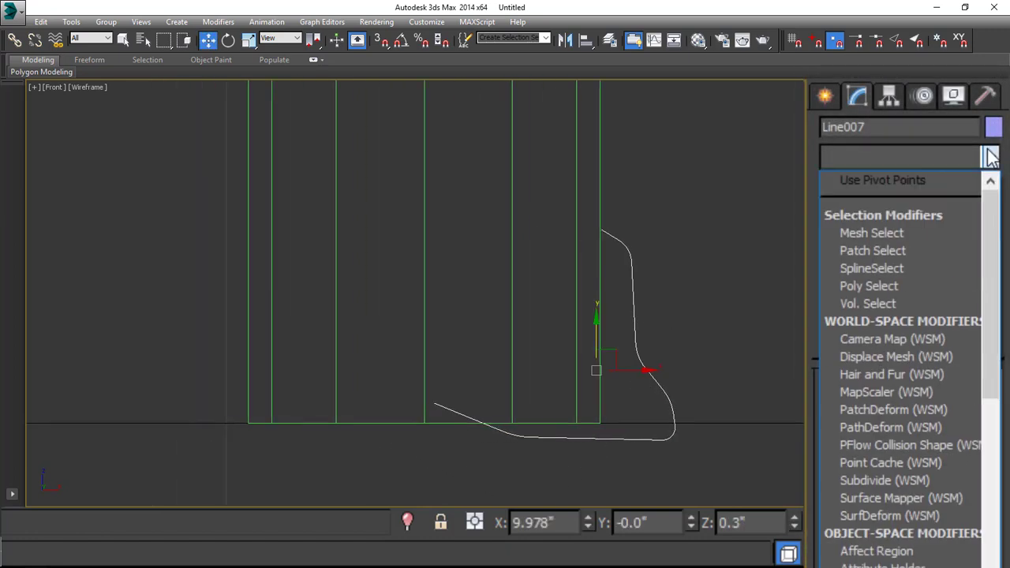
key("l")
left_click(910, 180)
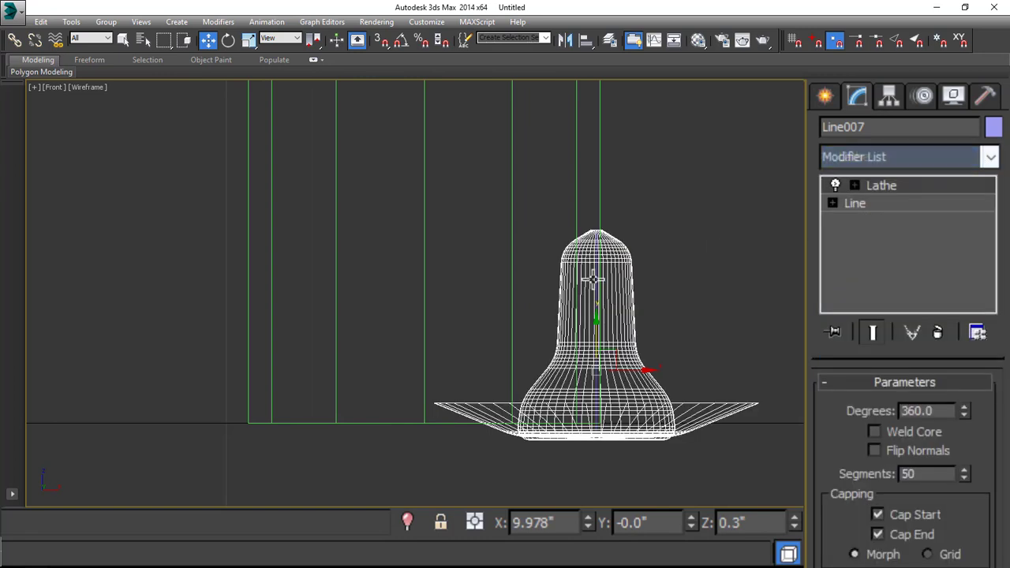
middle_click_drag(591, 279, 676, 256)
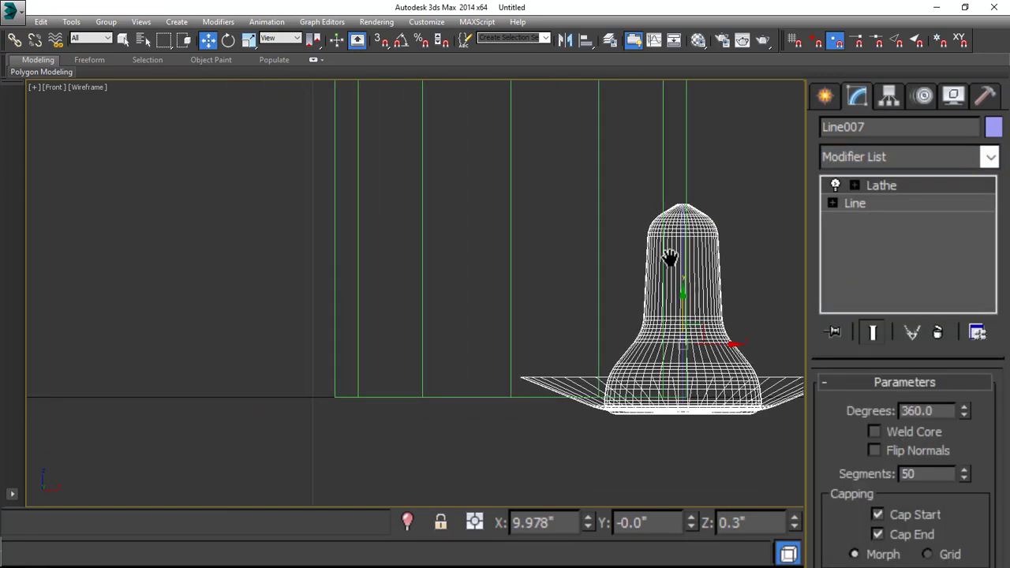
Step: Move the Lathe axis along X to 9.0 inches, onto the post's center line, and return to the Lathe level
left_click(854, 186)
left_click(892, 202)
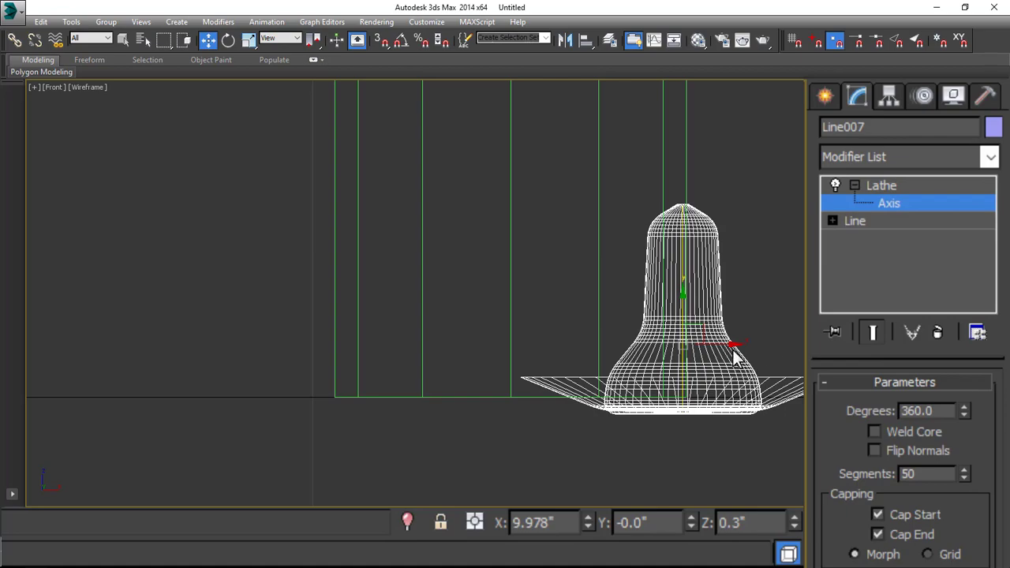
left_click_drag(734, 356, 555, 348)
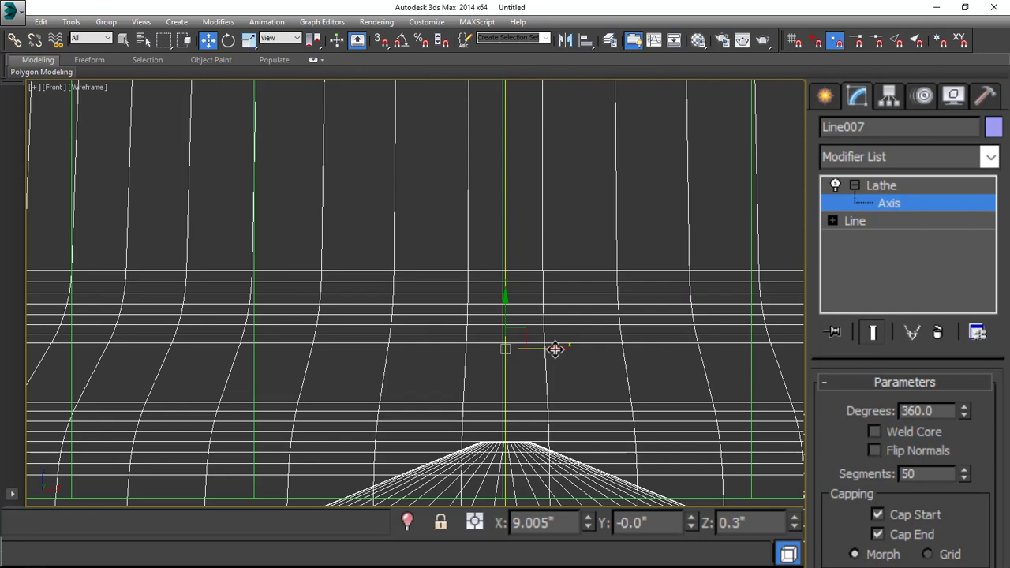
double_click(581, 521)
type("9")
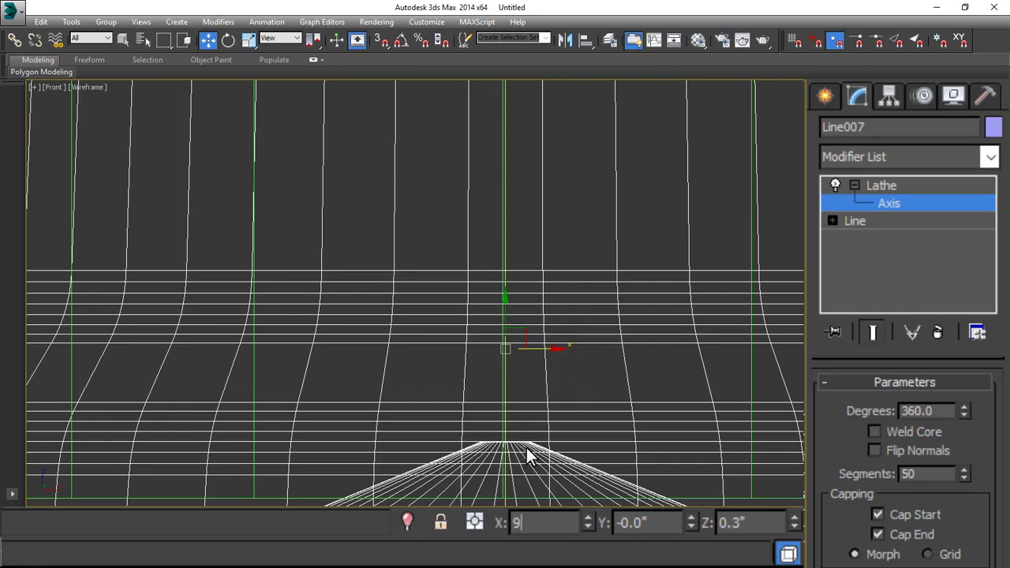
key("Return")
scroll(555, 347, "down", 5)
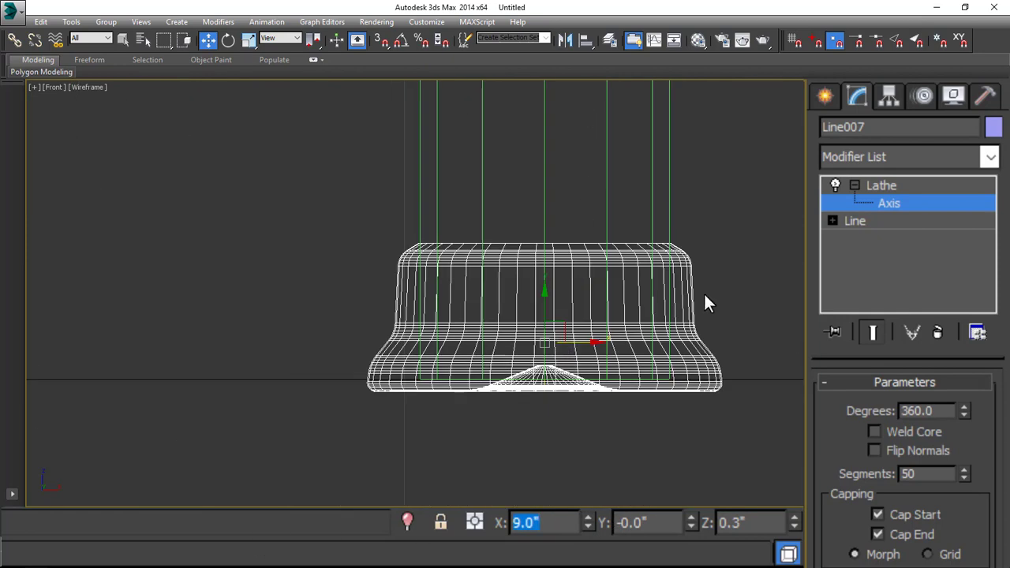
left_click(895, 186)
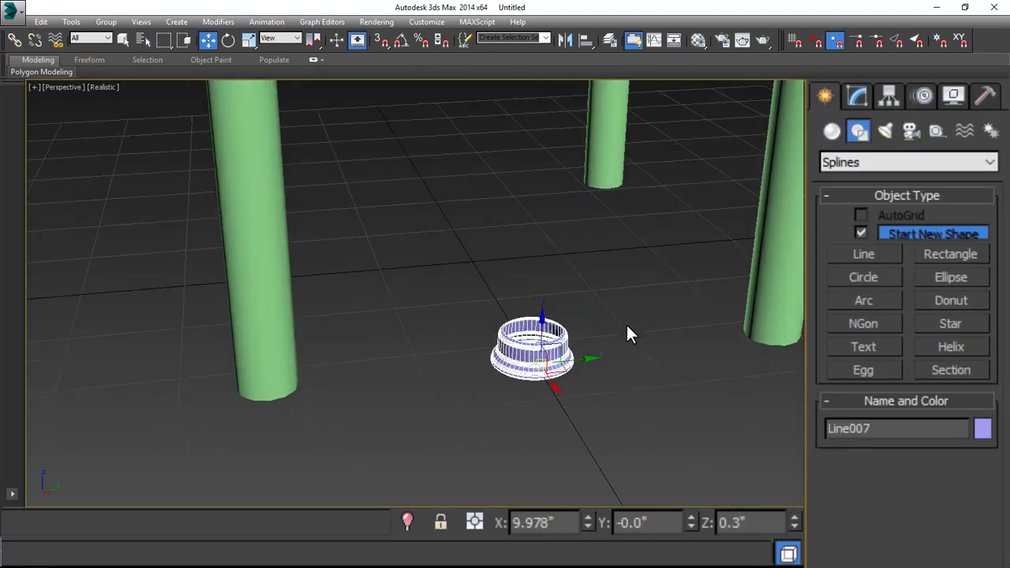
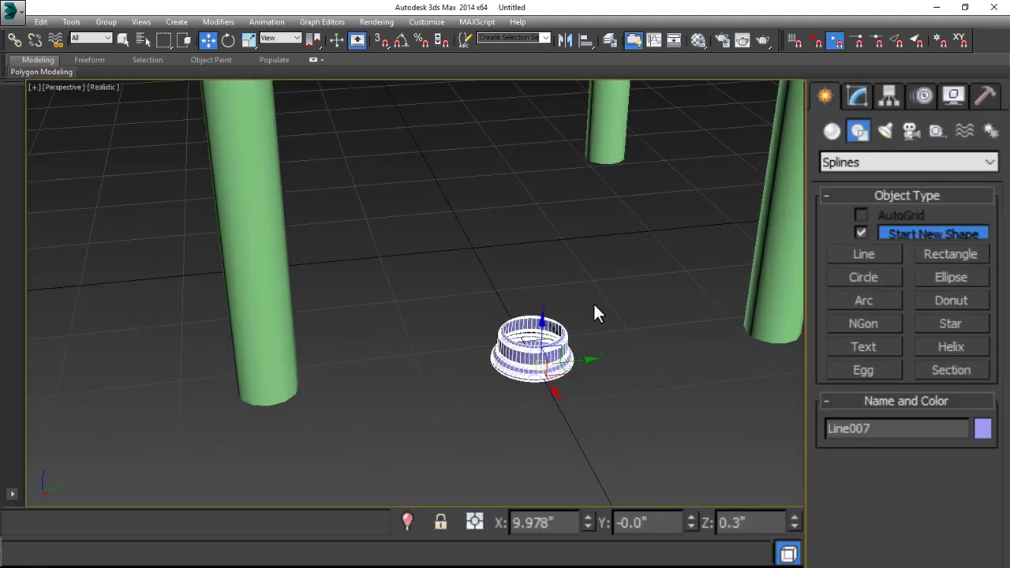
Step: Center the pivot of the lathed foot cap to the object, leaving pivot adjustment turned off
middle_click_drag(594, 311, 561, 364, "alt")
scroll(581, 346, "up", 4)
scroll(564, 362, "down", 5)
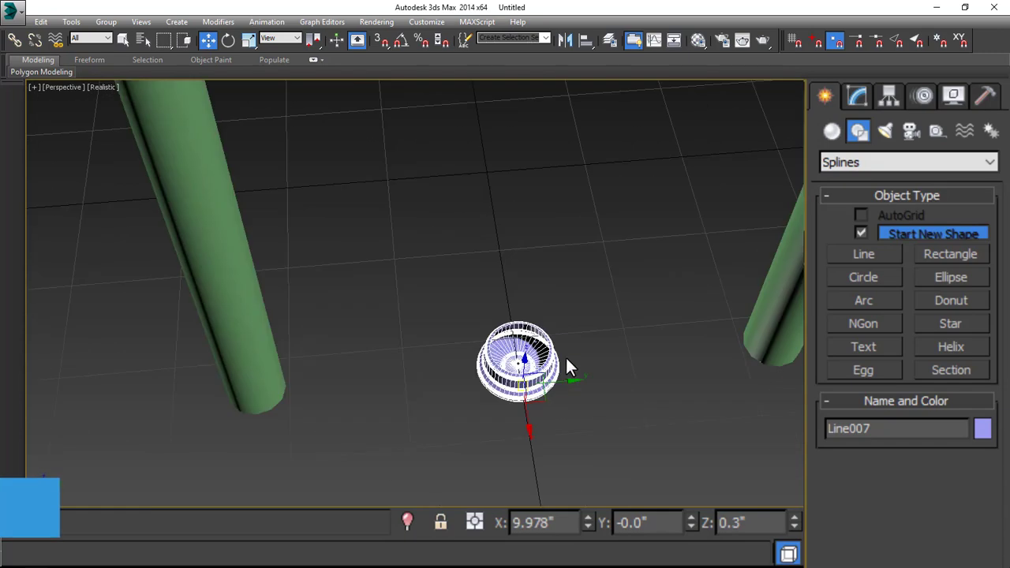
left_click(889, 98)
left_click(899, 235)
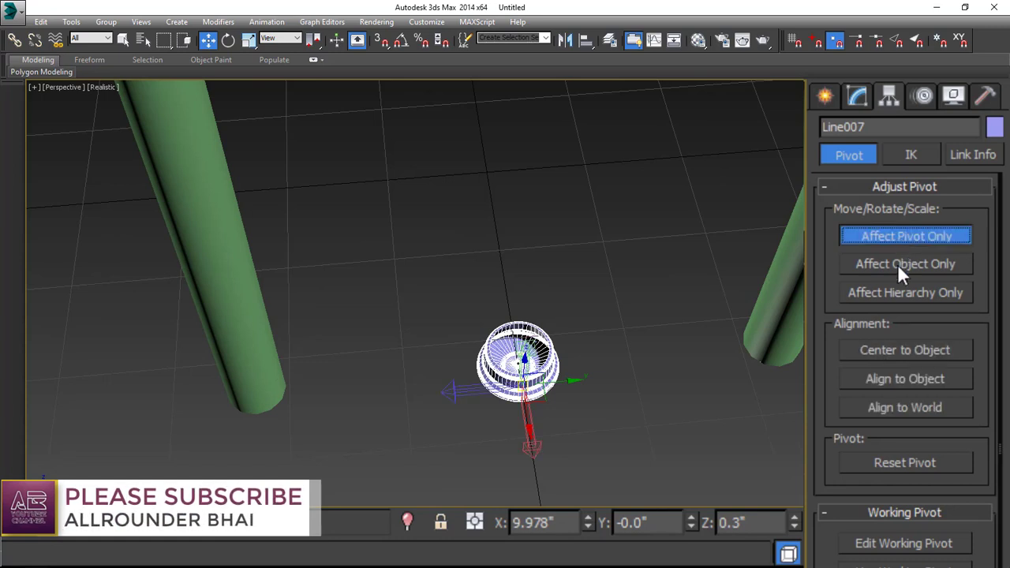
left_click(886, 350)
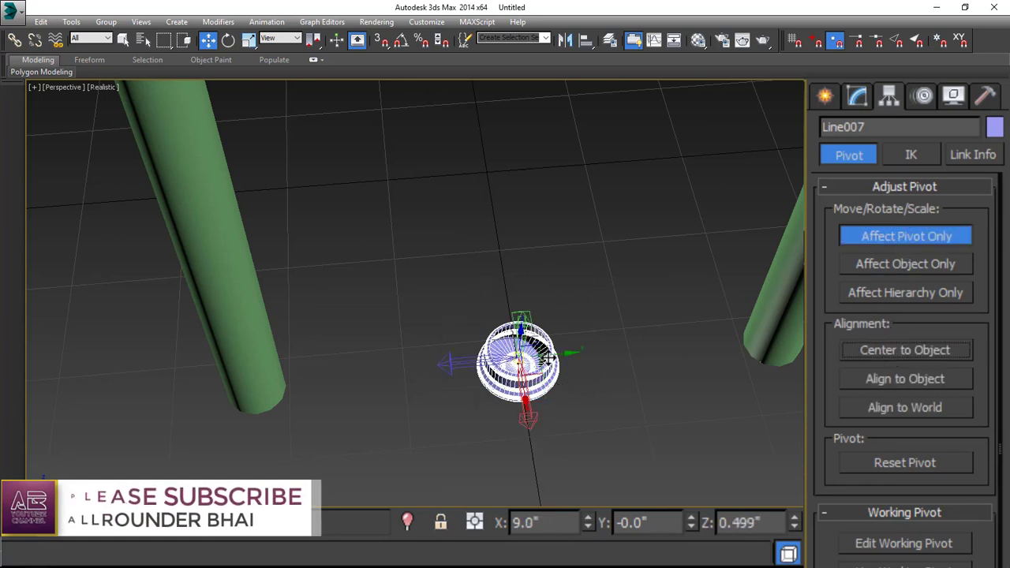
left_click(888, 237)
Step: Move the foot cap to Y 9 inches so that it sits under one of the posts
middle_click_drag(502, 319, 631, 286, "alt")
scroll(615, 255, "up", 3)
middle_click_drag(700, 316, 596, 355, "alt")
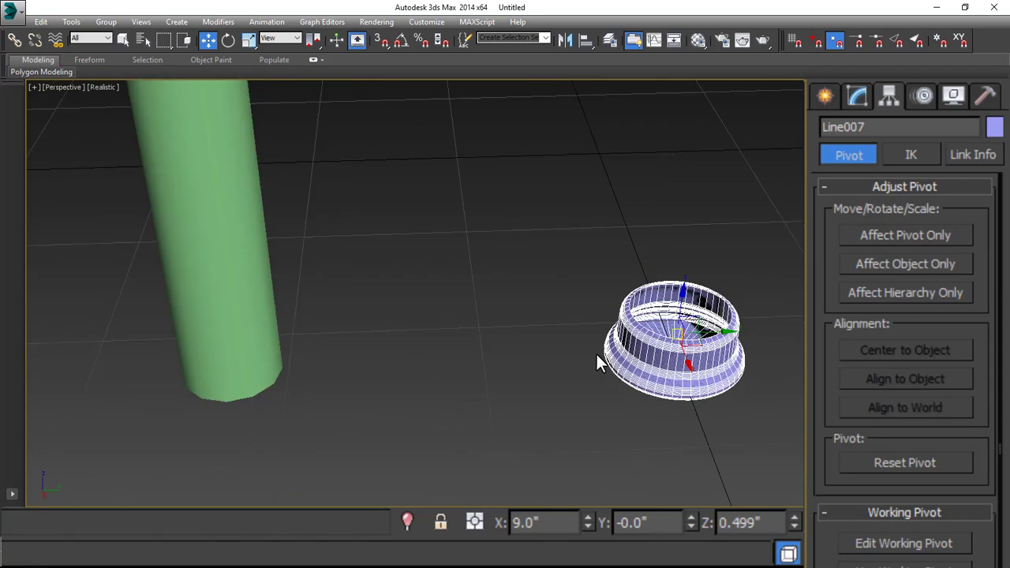
scroll(596, 355, "down", 3)
left_click(667, 520)
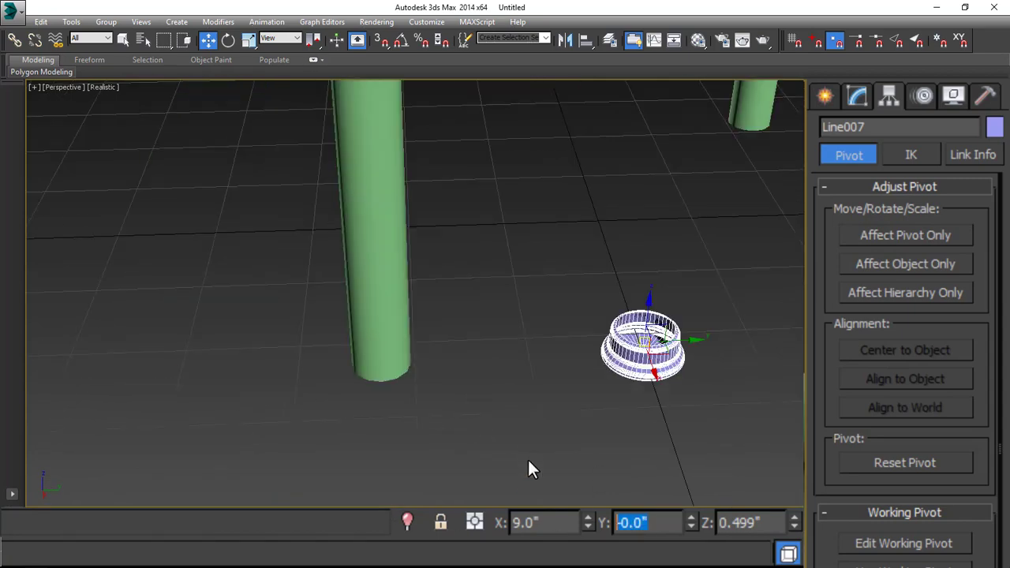
type("9")
key("Return")
Step: Copy the foot cap along X and place the copy at X -9 inches, under the neighboring post
scroll(530, 403, "down", 3)
middle_click_drag(693, 366, 706, 404)
scroll(683, 424, "up", 3)
middle_click_drag(719, 444, 691, 397, "alt")
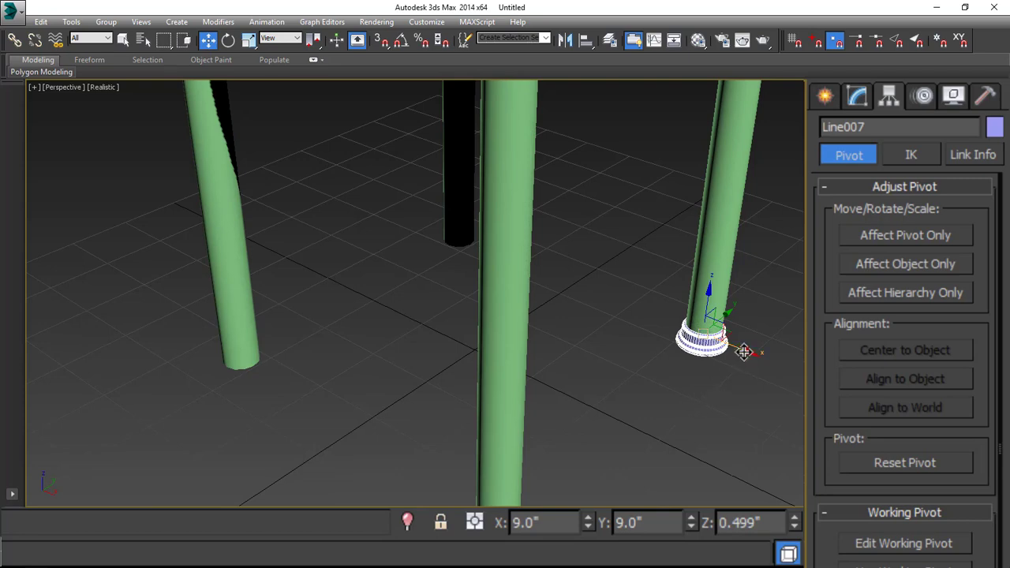
left_click_drag(745, 352, 658, 334, "shift")
left_click(506, 342)
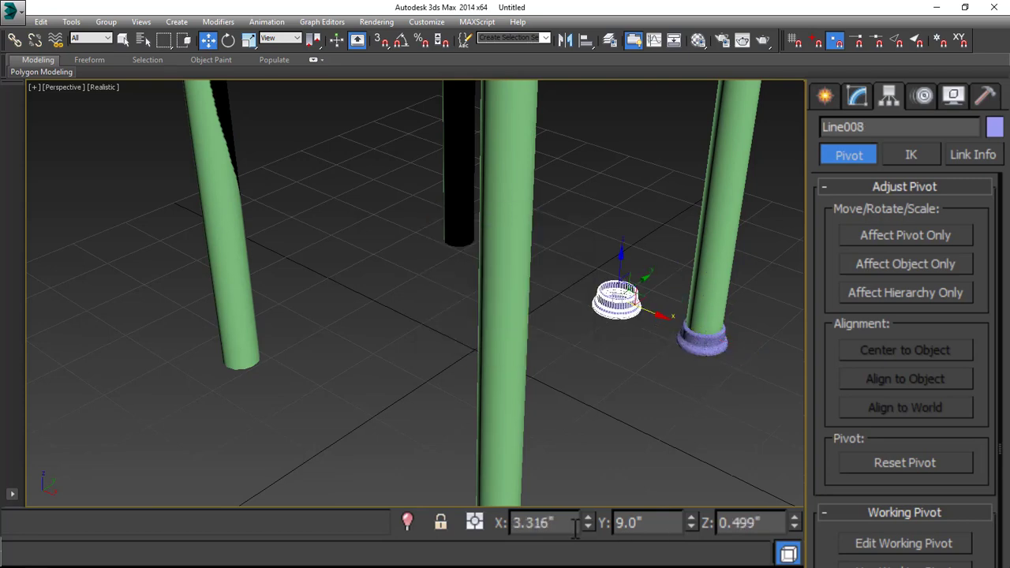
type("-9")
key("Return")
Step: Select both foot caps and copy them along Y to sit under the two remaining posts
left_click(695, 352, "ctrl")
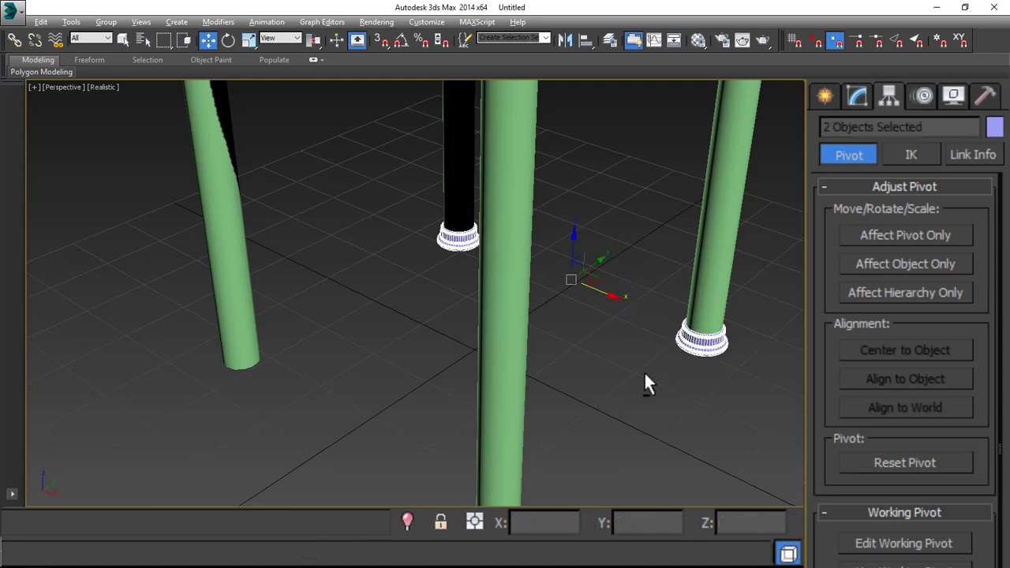
middle_click_drag(645, 376, 689, 343, "alt")
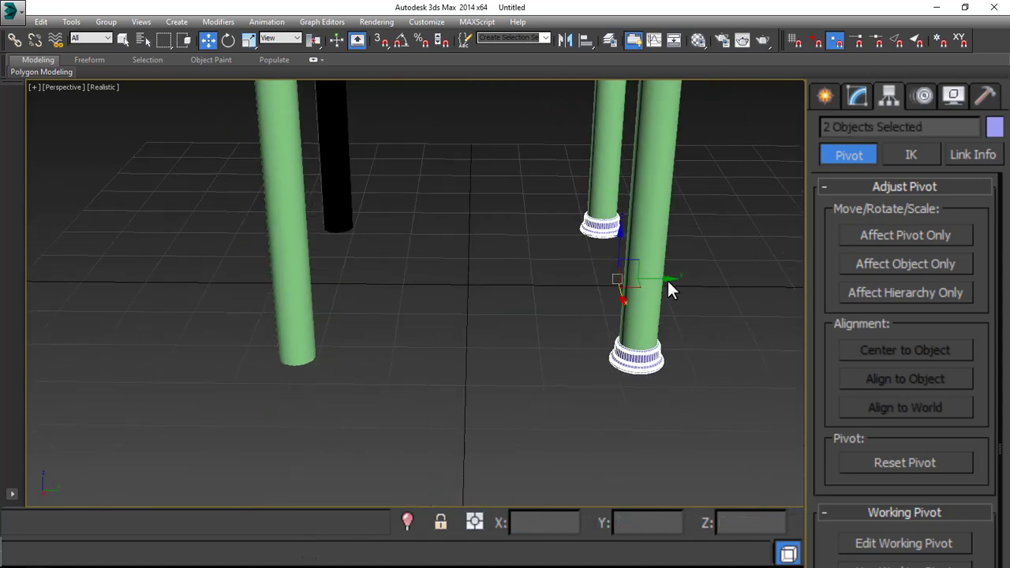
left_click_drag(666, 286, 489, 284, "shift")
left_click(500, 344)
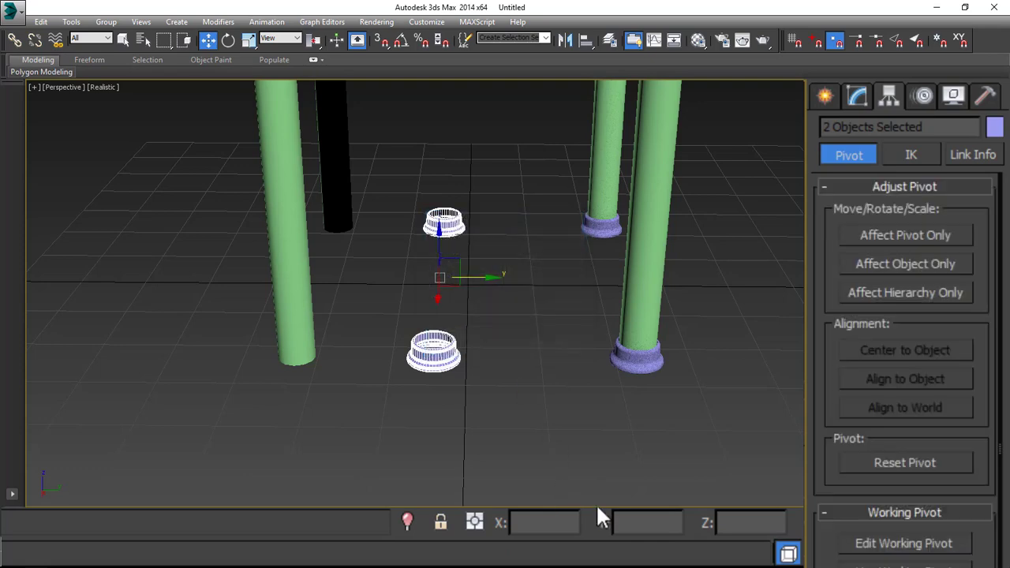
left_click(639, 523)
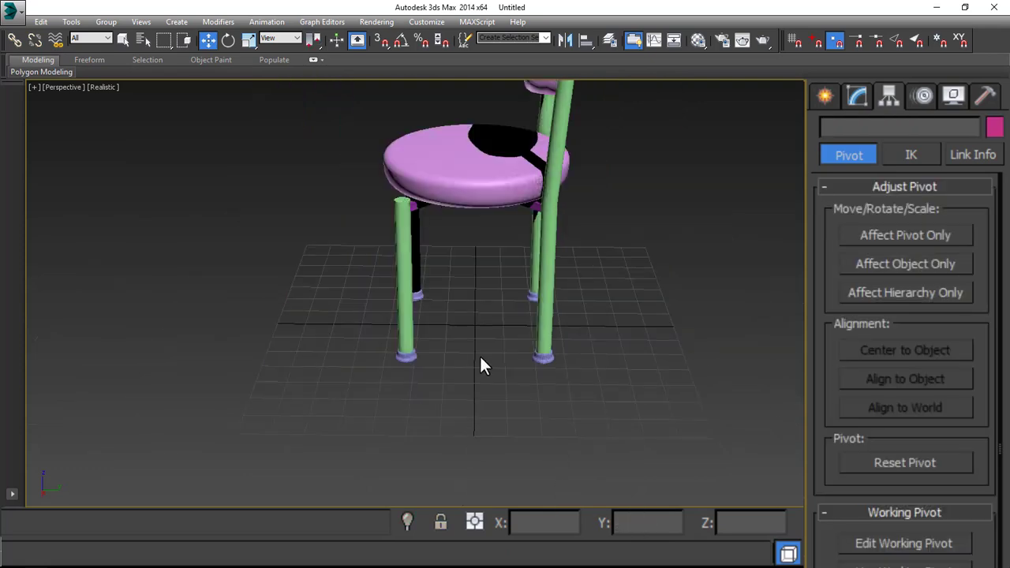
Step: Draw a circle spline with a radius of about 11.2 inches on the ground beside the chair
middle_click_drag(480, 363, 527, 347, "alt")
scroll(519, 309, "up", 3)
middle_click_drag(498, 295, 589, 356)
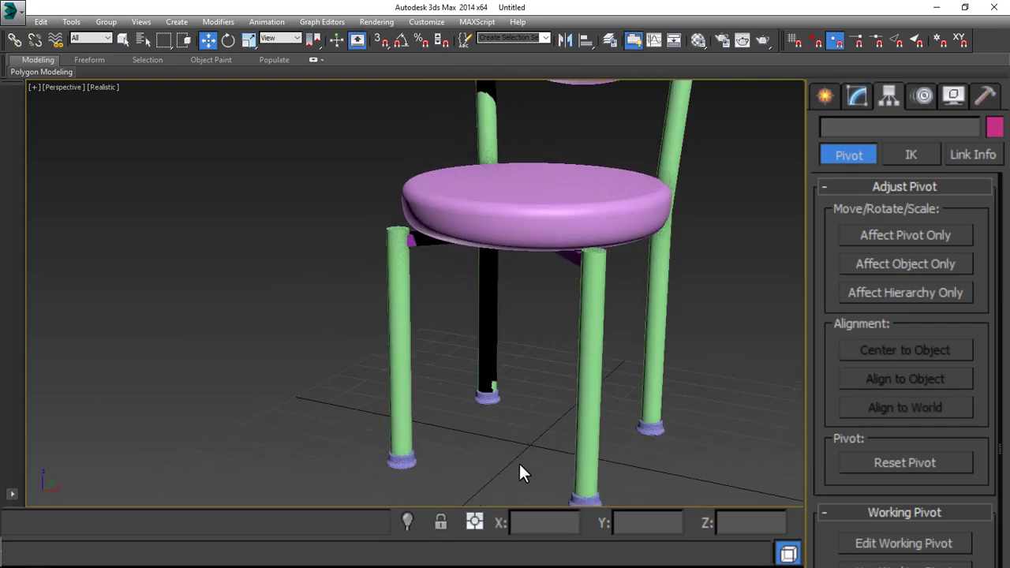
left_click(825, 96)
middle_click_drag(756, 272, 834, 169, "alt")
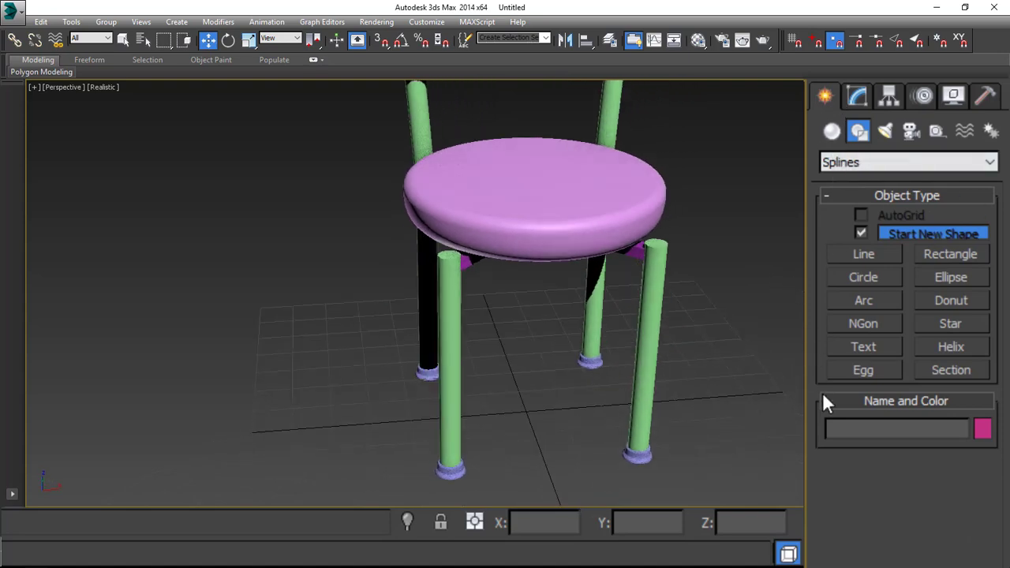
left_click(877, 276)
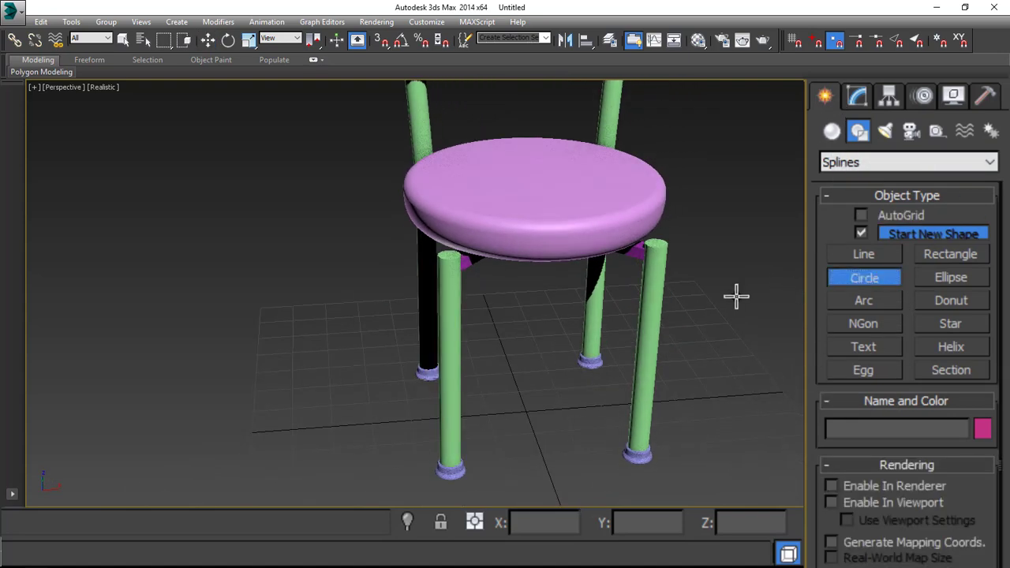
middle_click_drag(734, 295, 600, 309, "alt")
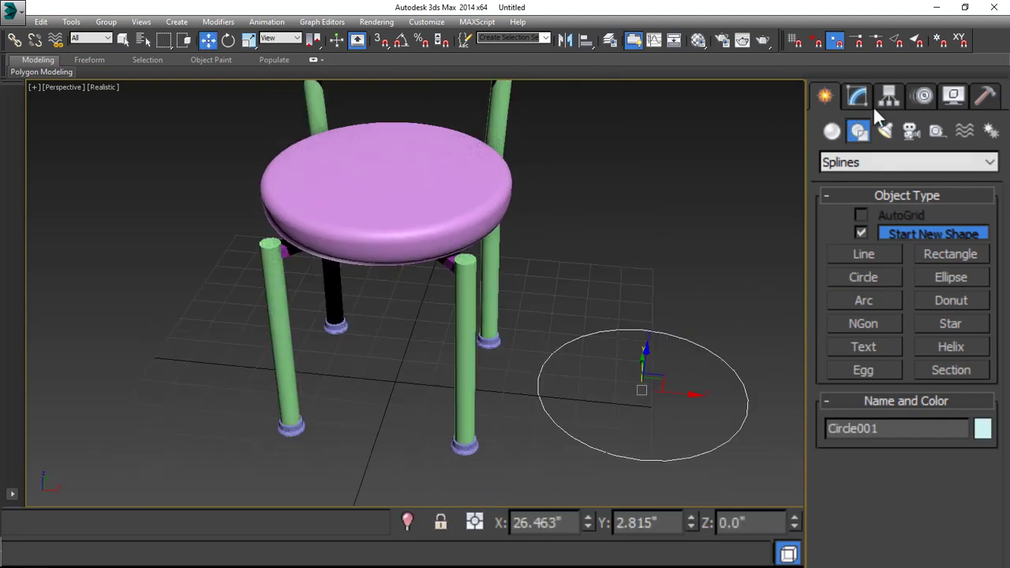
Step: Set the circle's radius to 11 inches
left_click(857, 95)
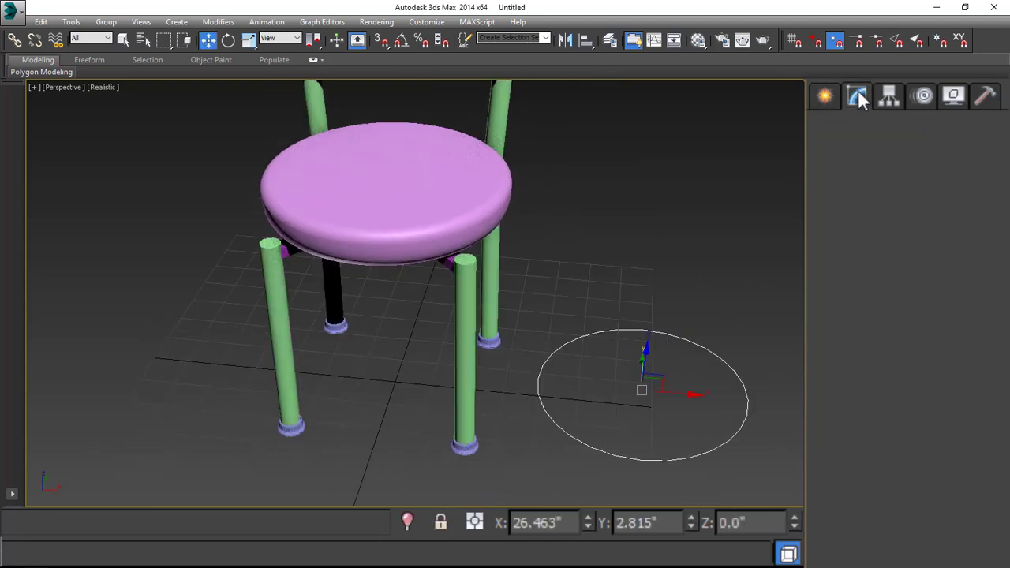
scroll(846, 251, "down", 5)
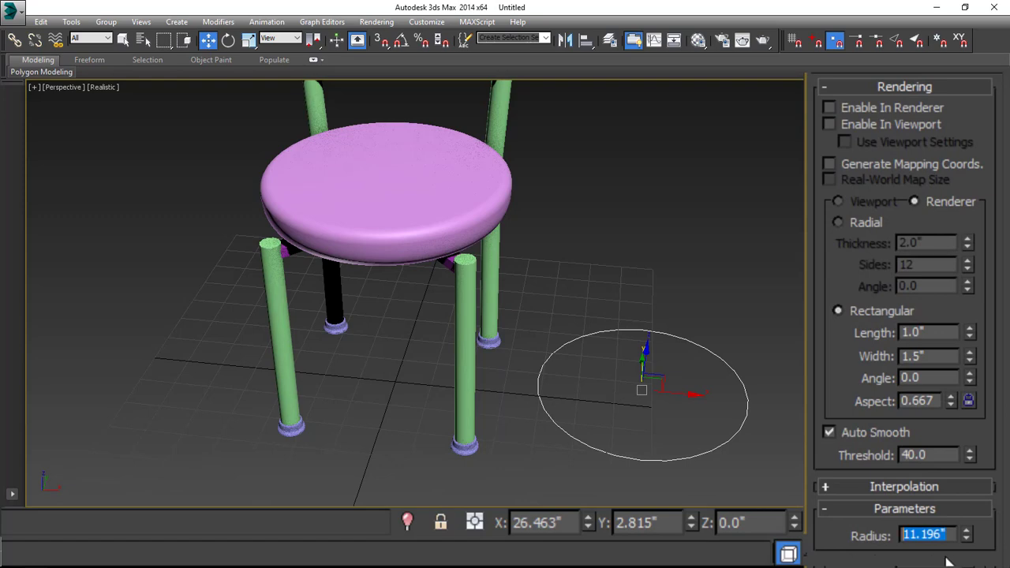
type("1")
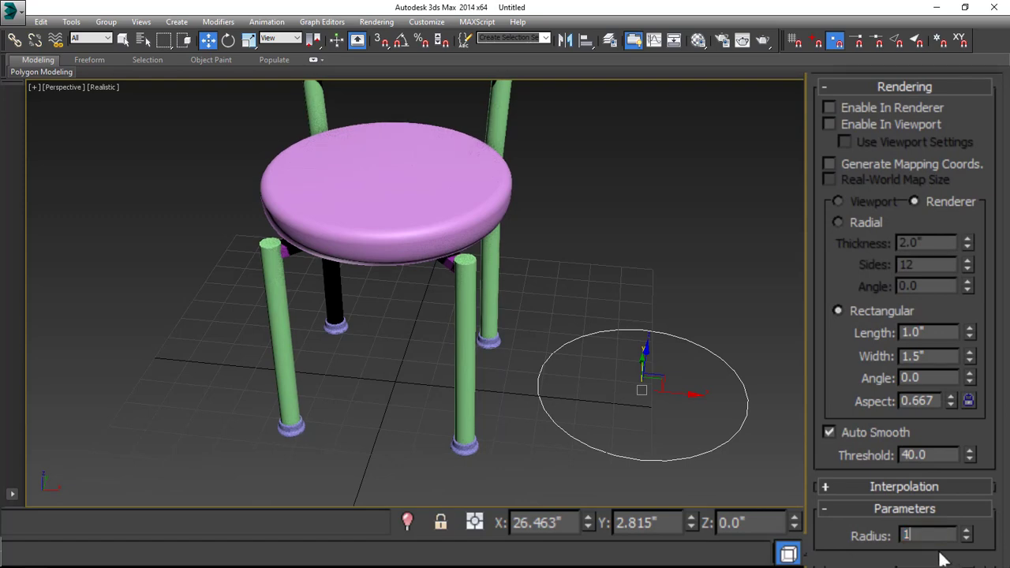
type("1")
key("Return")
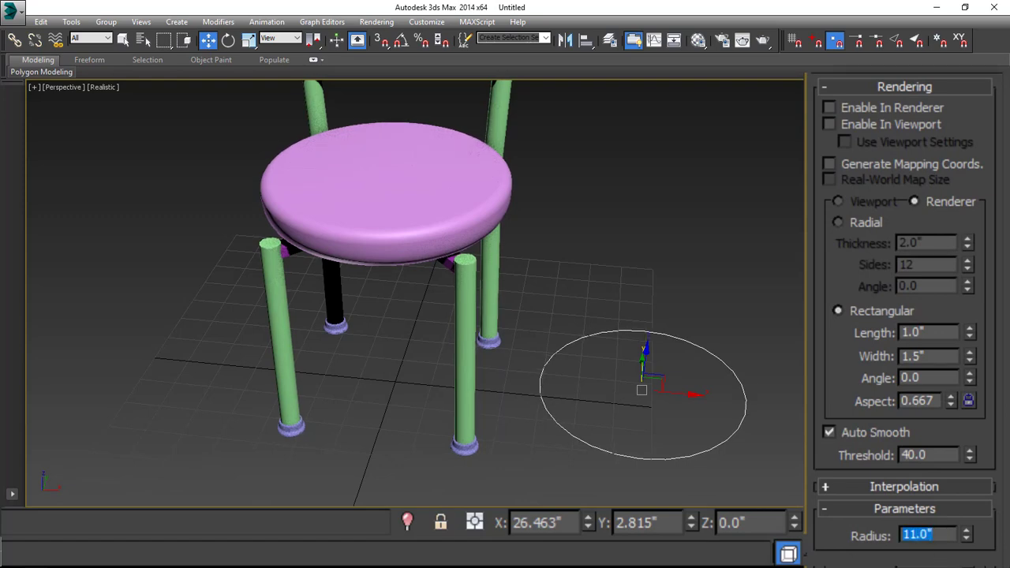
Step: Position the circle between the posts at X 0, Y 0 and Z 6 inches
left_click(560, 521)
type("0")
key("Tab")
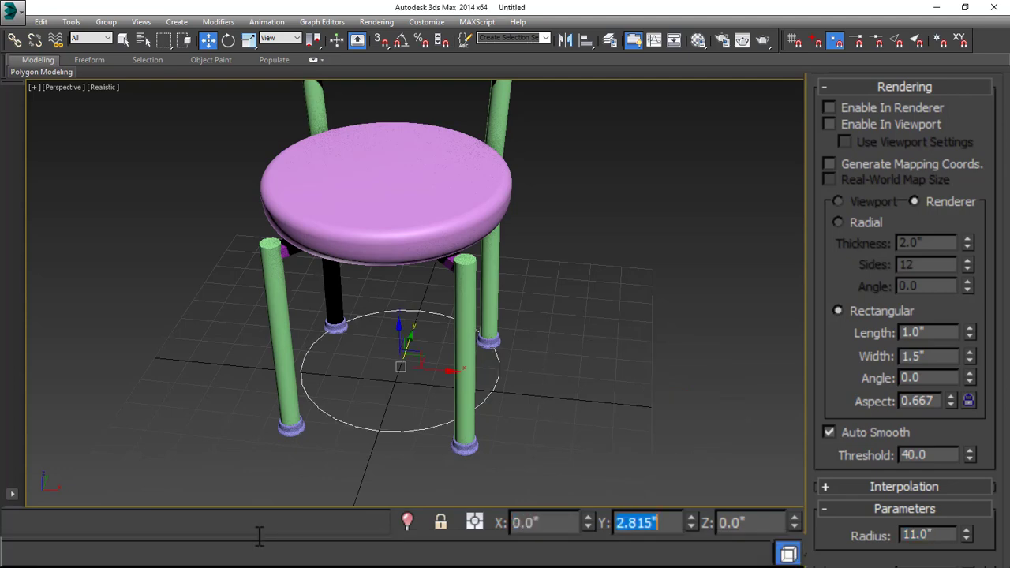
type("0")
key("Tab")
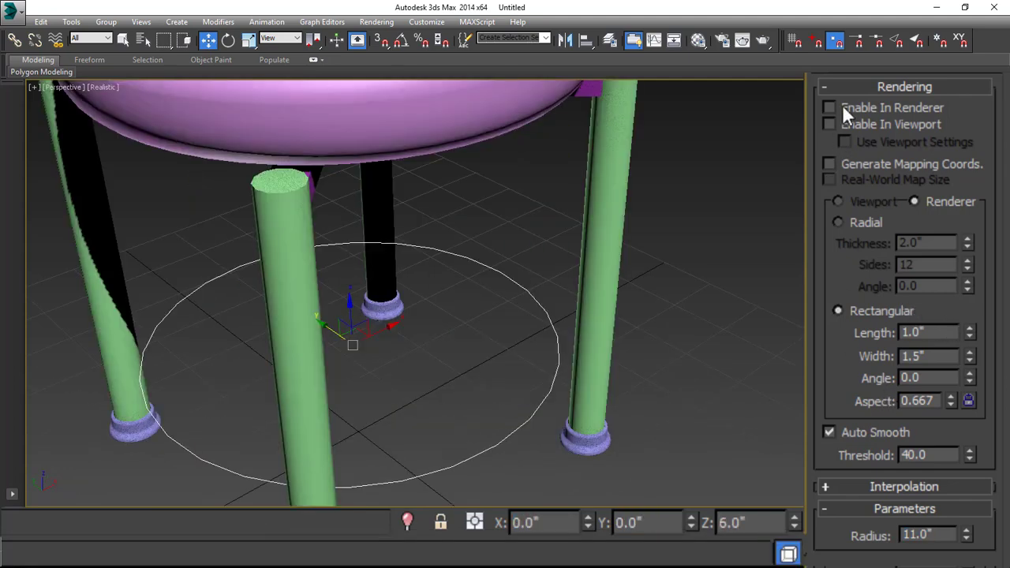
Step: Enable the circle in renderer and viewport with a Radial section 1 inch thick
left_click(847, 108)
left_click(829, 124)
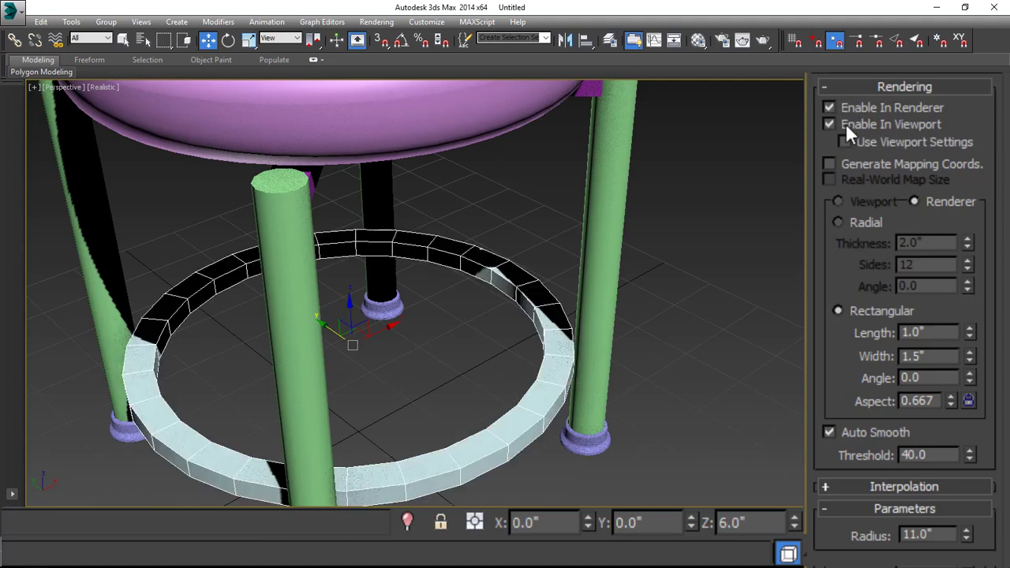
scroll(686, 353, "up", 2)
left_click(837, 223)
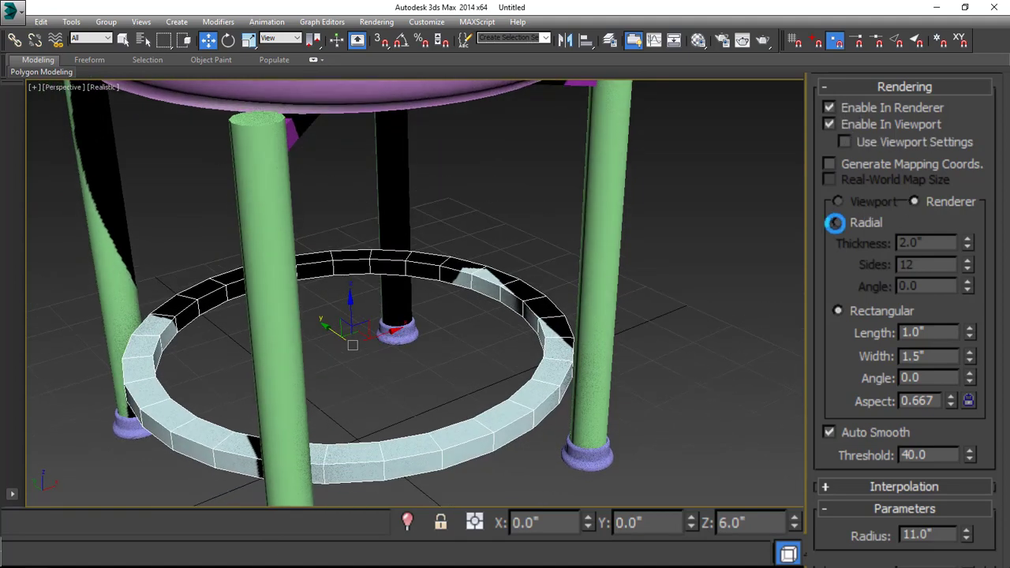
double_click(923, 238)
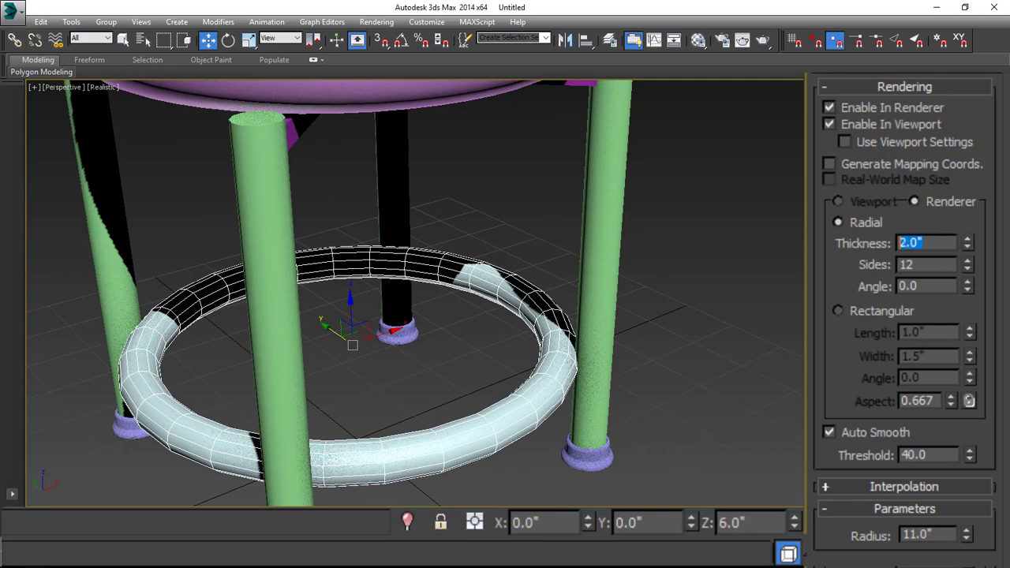
type("1")
key("Return")
Step: Set the ring's radial section to 20 sides
middle_click_drag(685, 306, 762, 271)
middle_click_drag(663, 330, 645, 354, "alt")
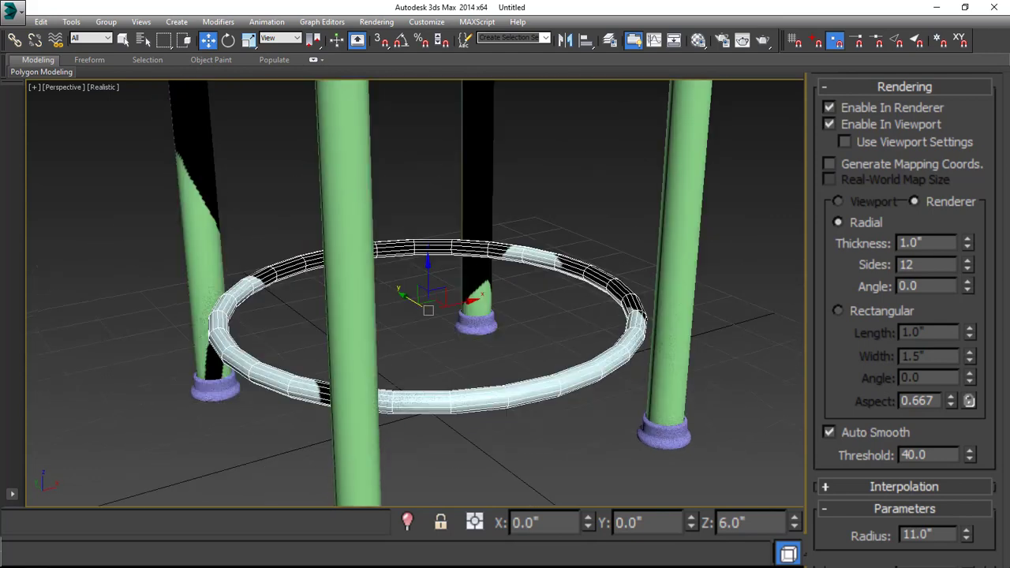
double_click(933, 263)
type("20")
key("Return")
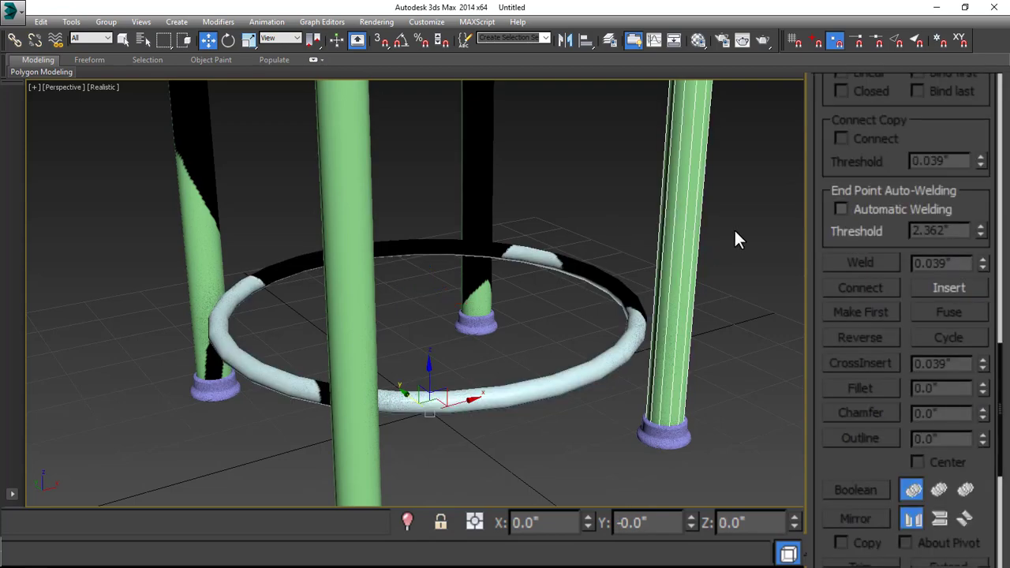
Step: Bring up the selected post's radial rendering settings and open its Sides value for editing
scroll(714, 232, "up", 4)
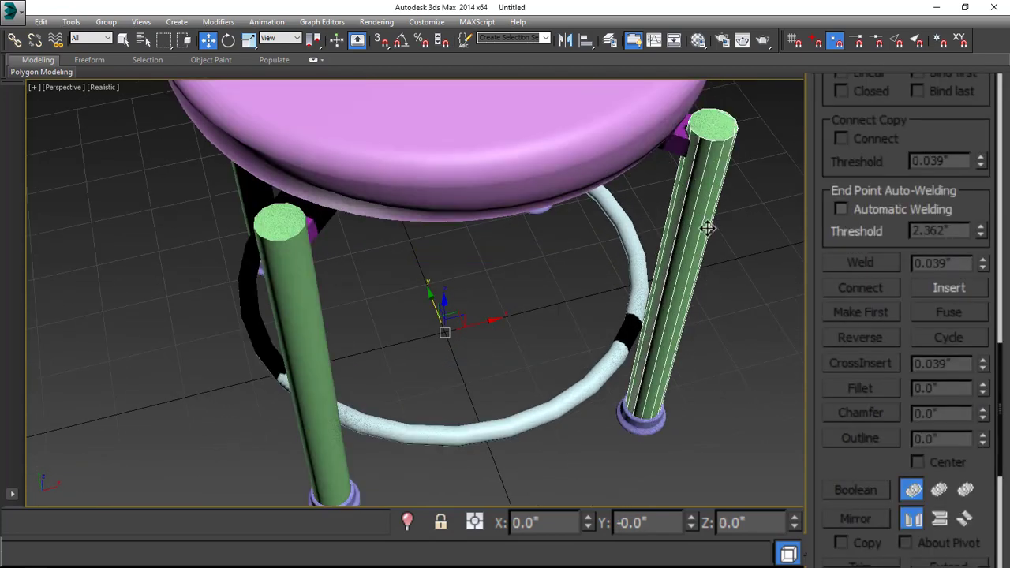
middle_click_drag(710, 301, 816, 98, "alt")
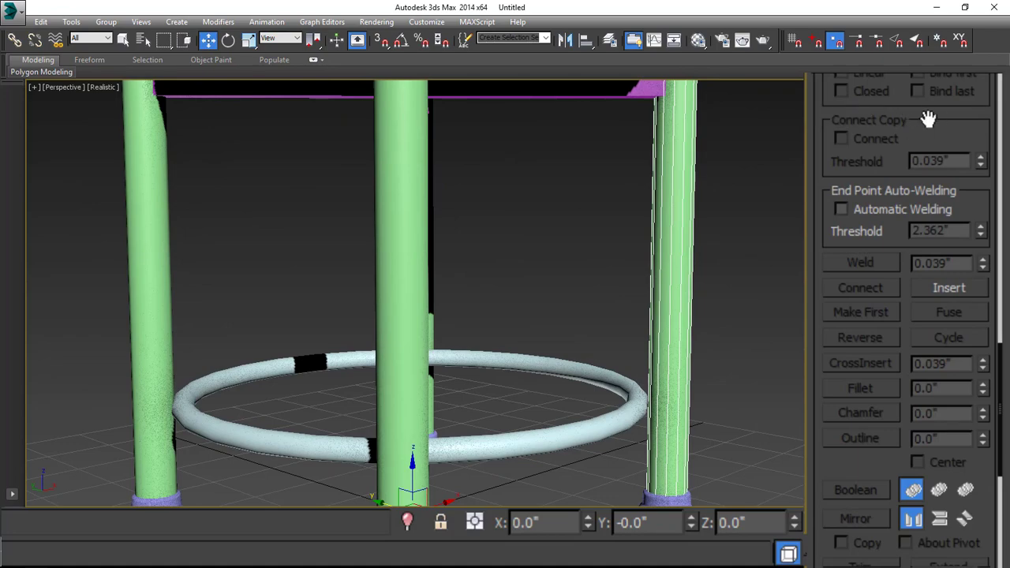
left_click_drag(928, 119, 924, 241)
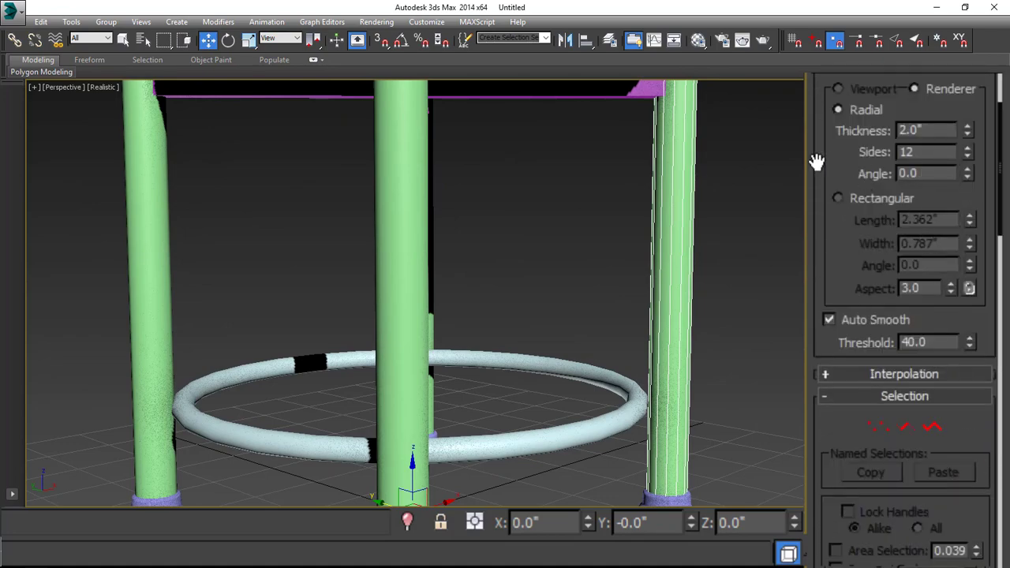
left_click_drag(819, 163, 847, 288)
left_click_drag(937, 263, 890, 265)
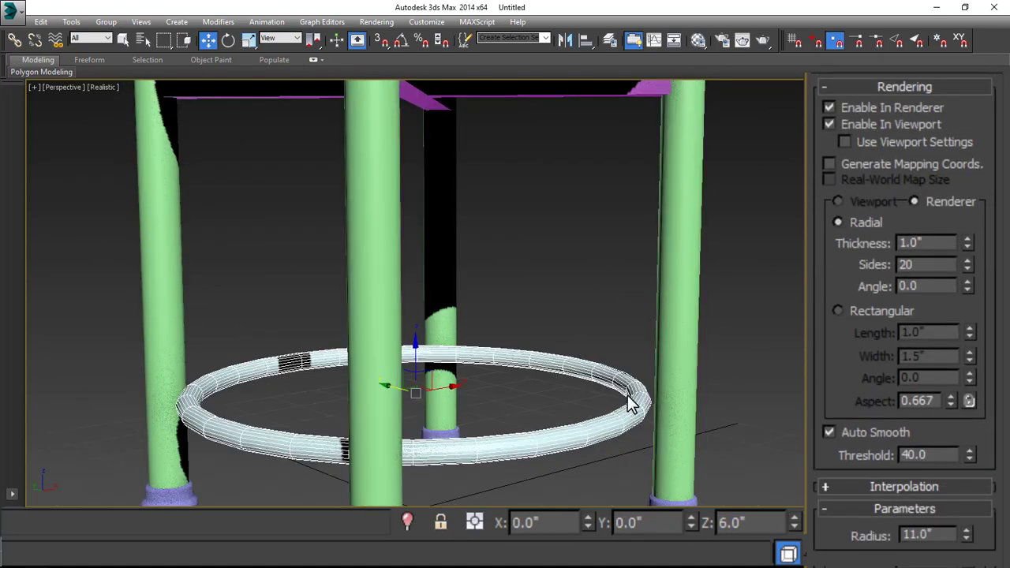
Step: Set the ring's Interpolation Steps to 10 and clear the selection
middle_click_drag(635, 384, 717, 349, "alt")
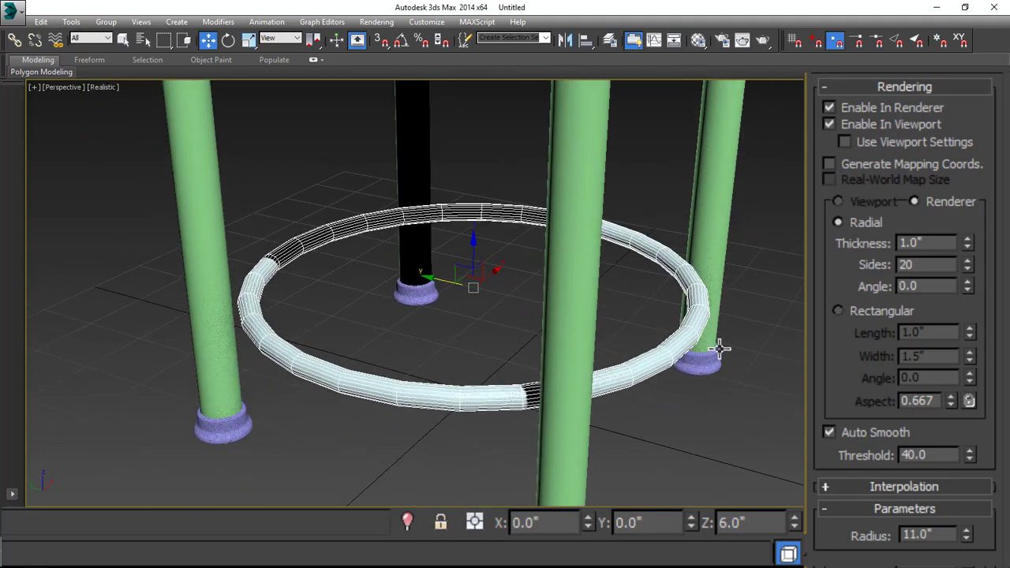
left_click(915, 487)
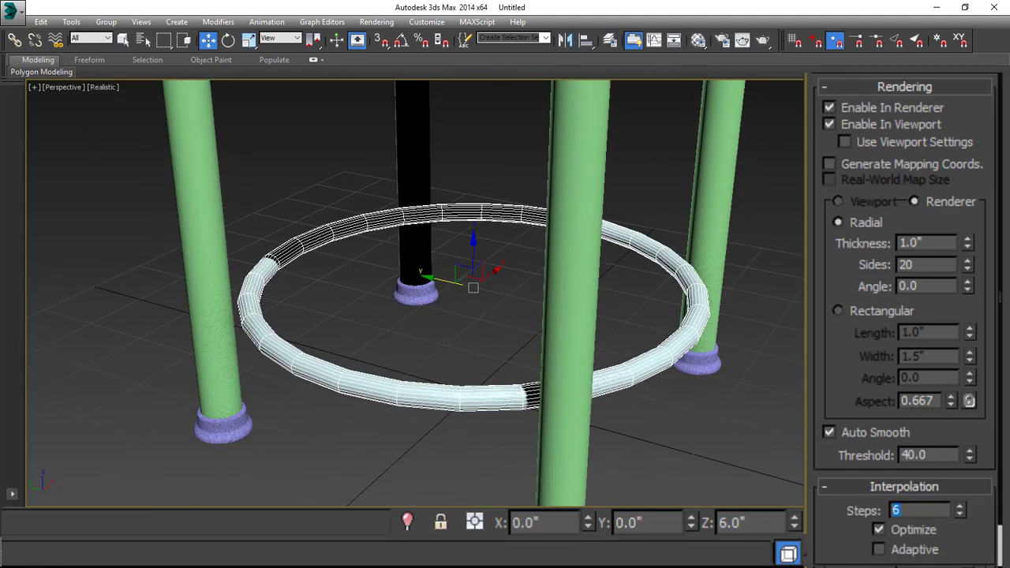
key("Return")
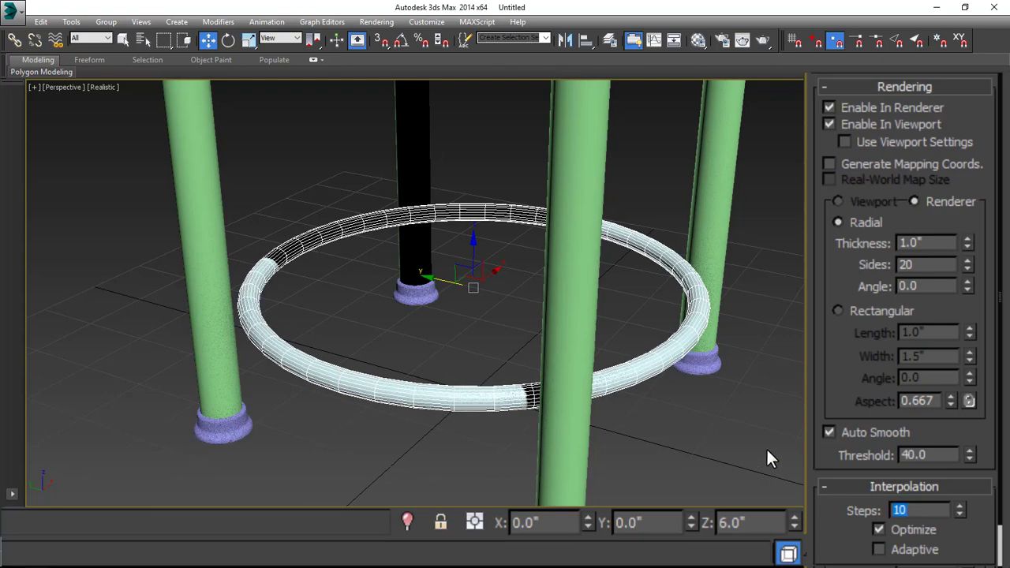
key("ctrl+d")
middle_click_drag(550, 438, 565, 331)
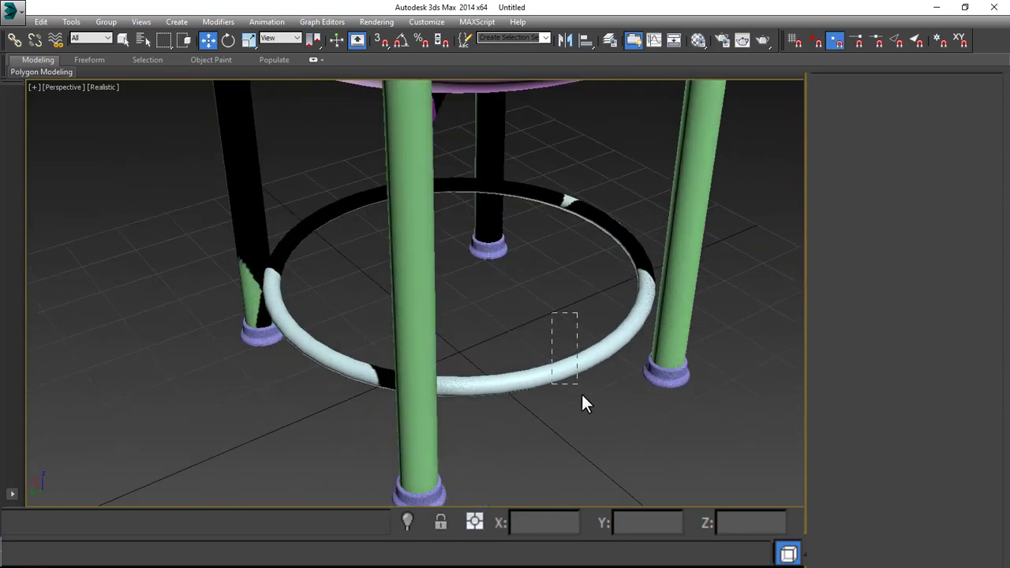
Step: Tilt the circular ring between the legs by 15 degrees about the X axis
left_click_drag(582, 393, 592, 399)
scroll(667, 358, "down", 3)
middle_click_drag(667, 358, 639, 365, "alt")
key("e")
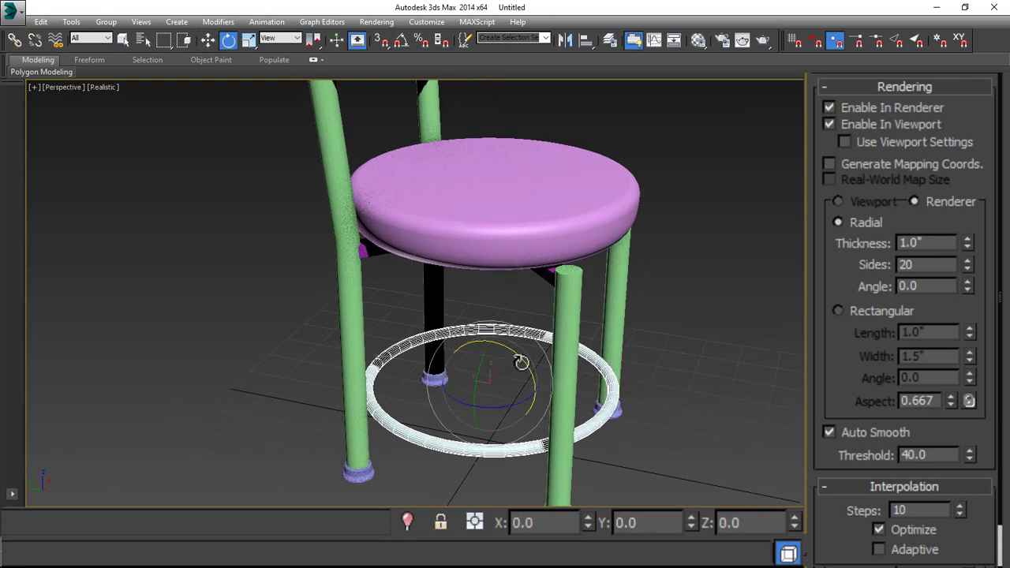
left_click_drag(520, 360, 531, 366)
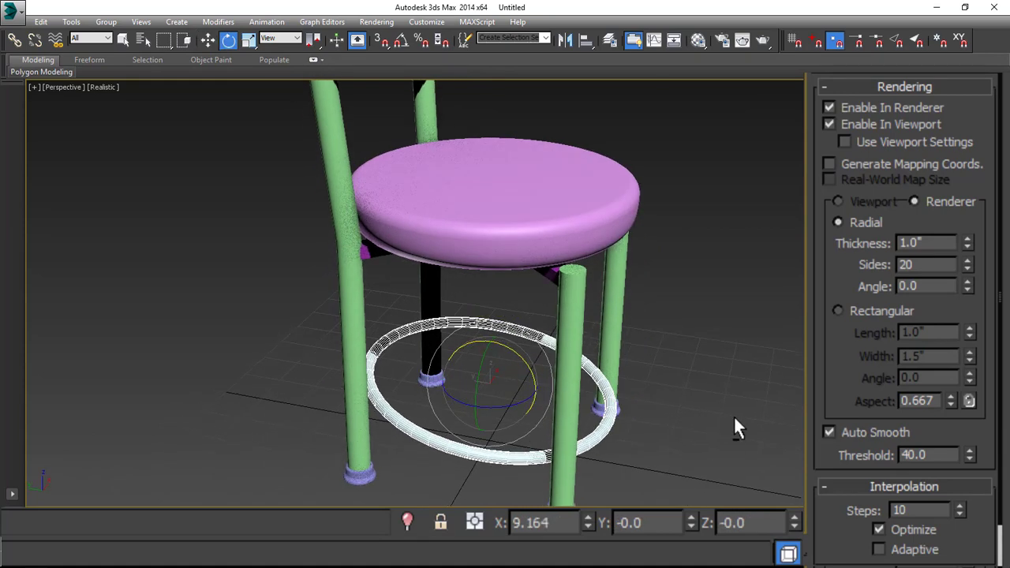
middle_click_drag(733, 417, 673, 449, "alt")
double_click(562, 523)
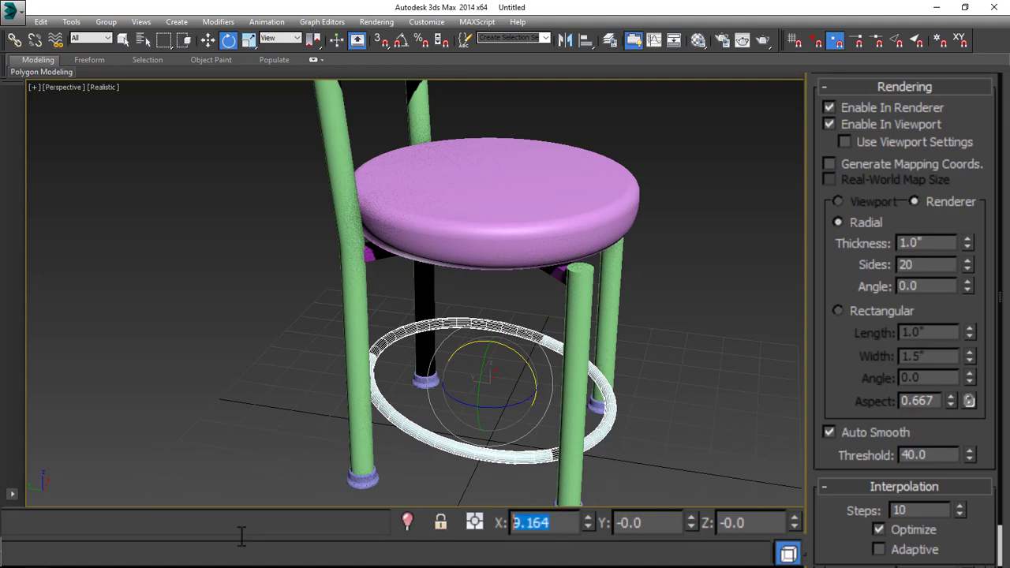
type("15")
key("Return")
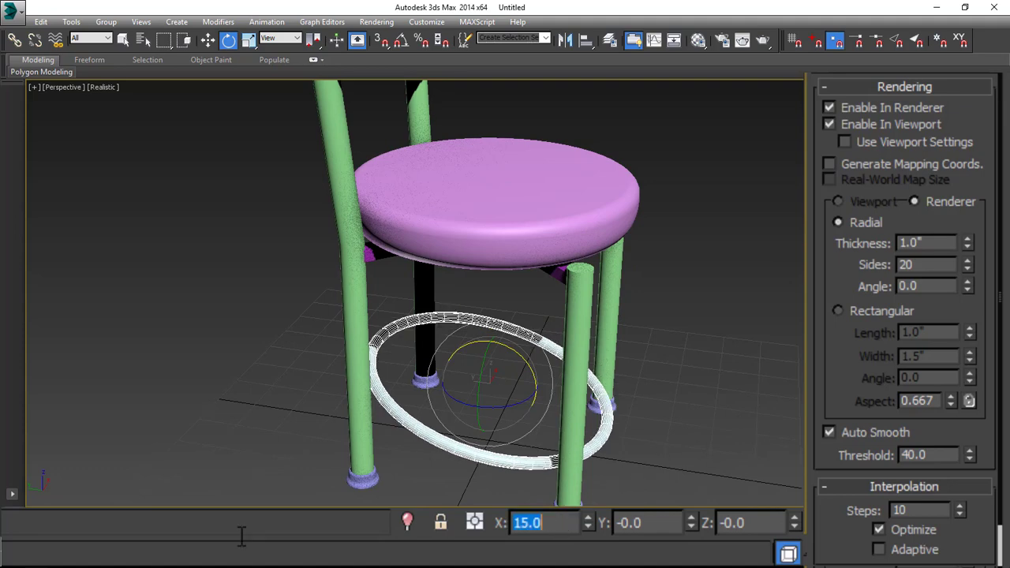
Step: Raise the tilted ring to a Z position of 9 inches
middle_click_drag(576, 403, 684, 411, "alt")
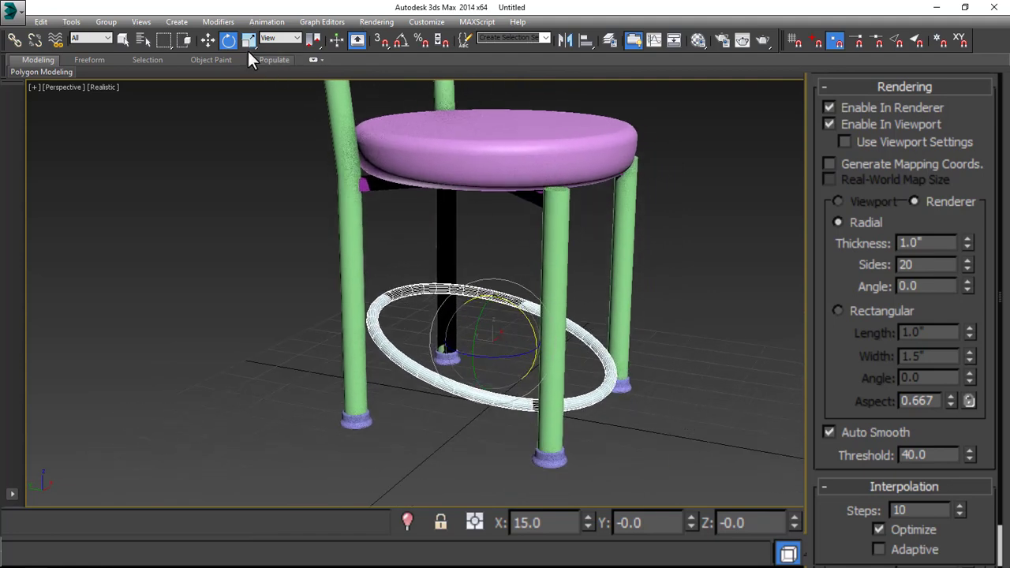
left_click(209, 41)
left_click_drag(770, 527, 515, 522)
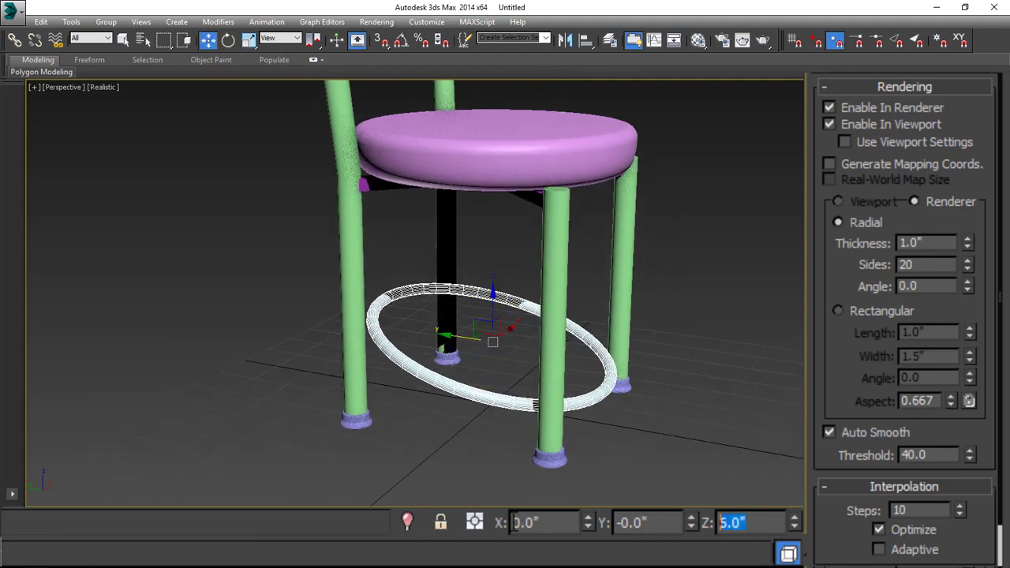
type("9")
key("Return")
Step: Set the ring's Radius to 11.5 inches and clear the selection
scroll(615, 415, "up", 3)
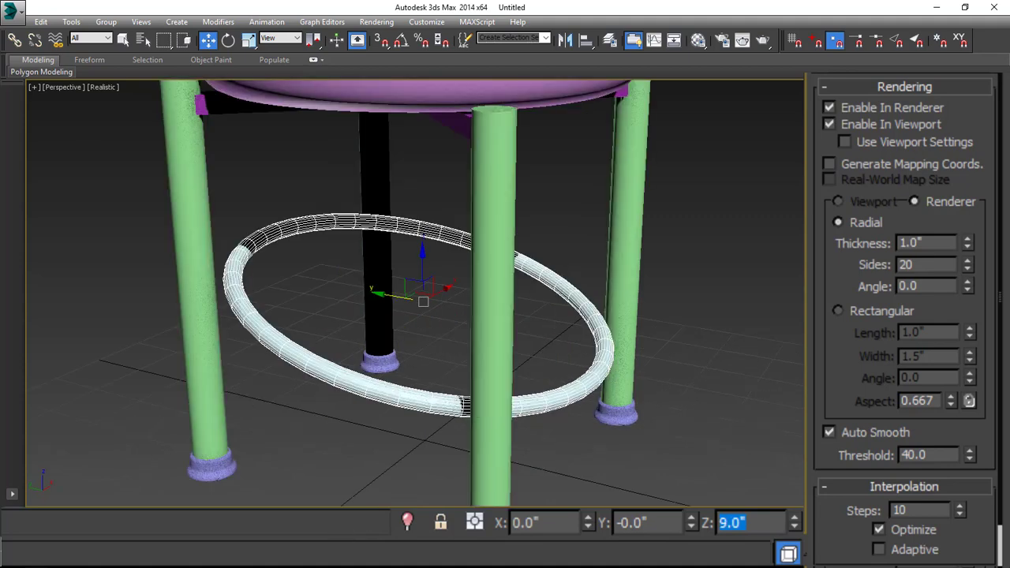
middle_click_drag(576, 462, 720, 379, "alt")
scroll(928, 270, "down", 2)
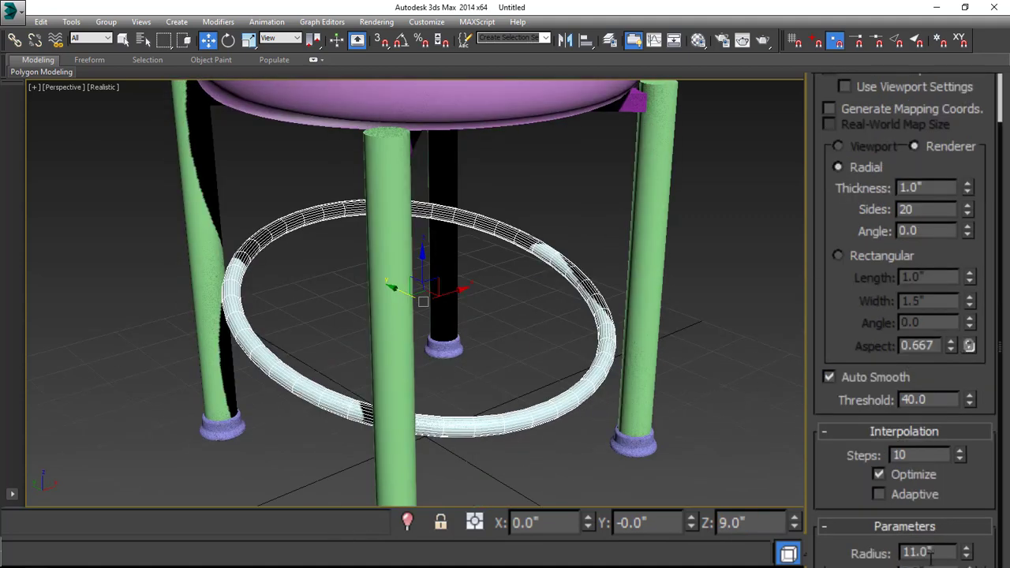
double_click(927, 552)
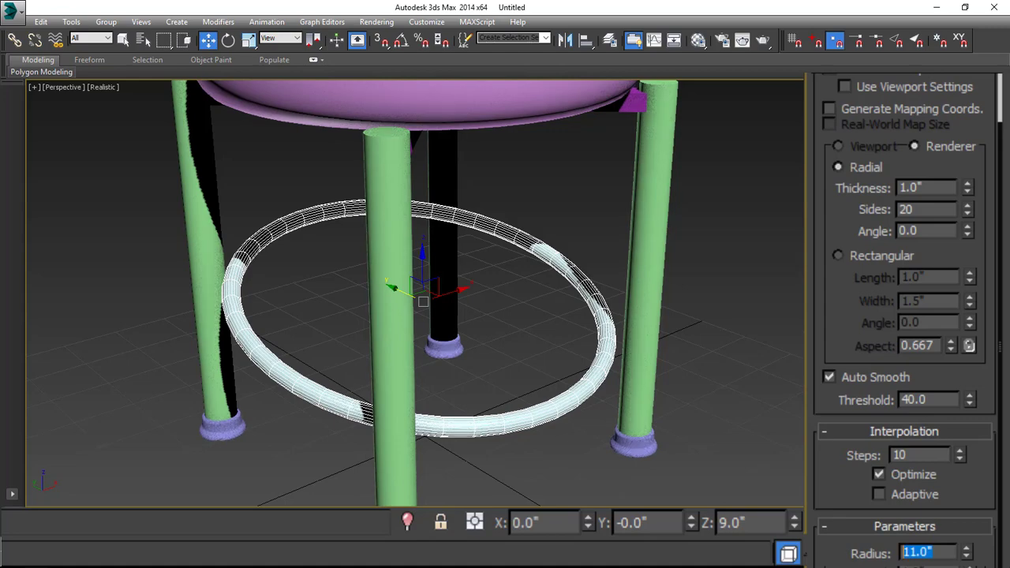
type("11")
key("Return")
mouse_move(750, 371)
middle_mouse_down("alt")
mouse_move(740, 371)
mouse_move(748, 370)
middle_mouse_up("alt")
scroll(630, 359, "up", 6)
middle_click_drag(656, 349, 656, 339, "alt")
scroll(655, 339, "down", 8)
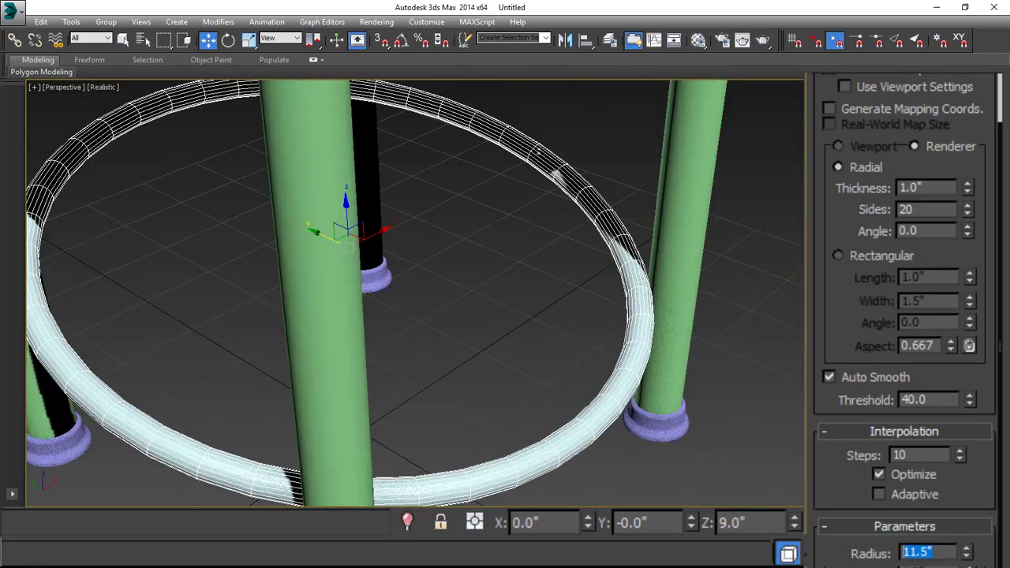
left_click(757, 365)
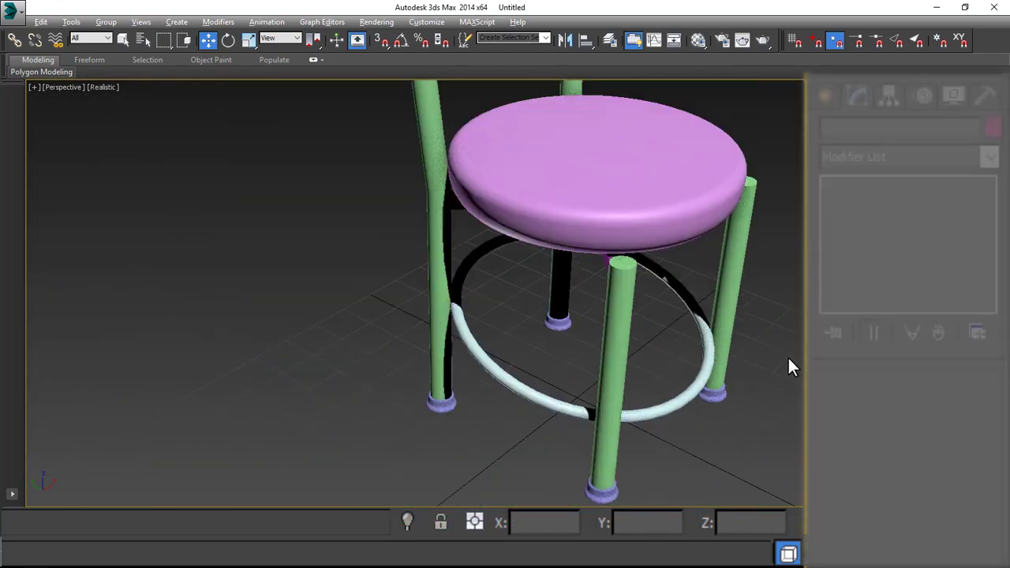
Step: Draw a small circle spline of about 0.4 inch radius on the ground inside the ring, with renderer and viewport rendering disabled
middle_click_drag(792, 367, 725, 296, "alt")
scroll(636, 384, "up", 3)
scroll(565, 385, "up", 5)
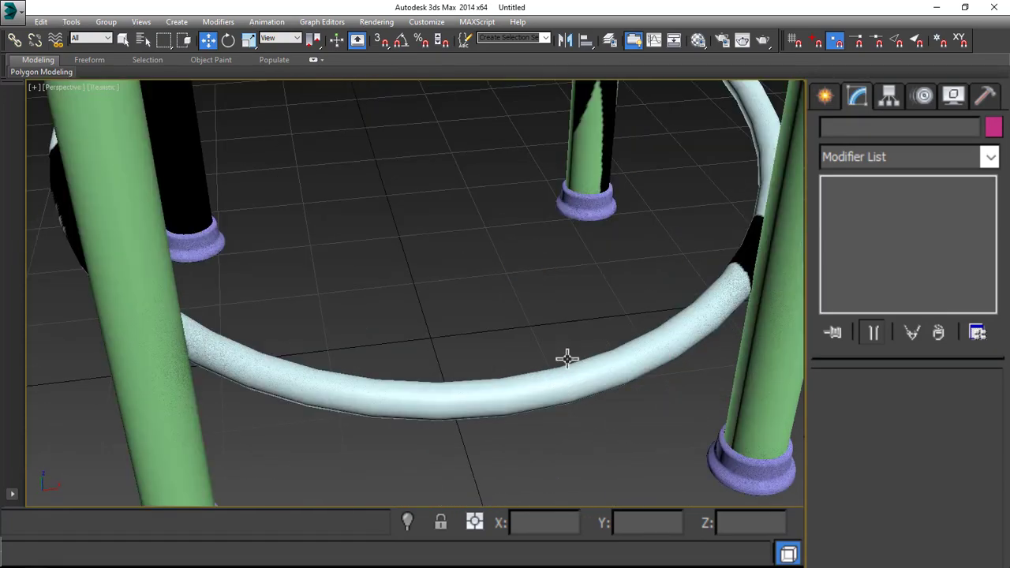
left_click(823, 100)
left_click(848, 132)
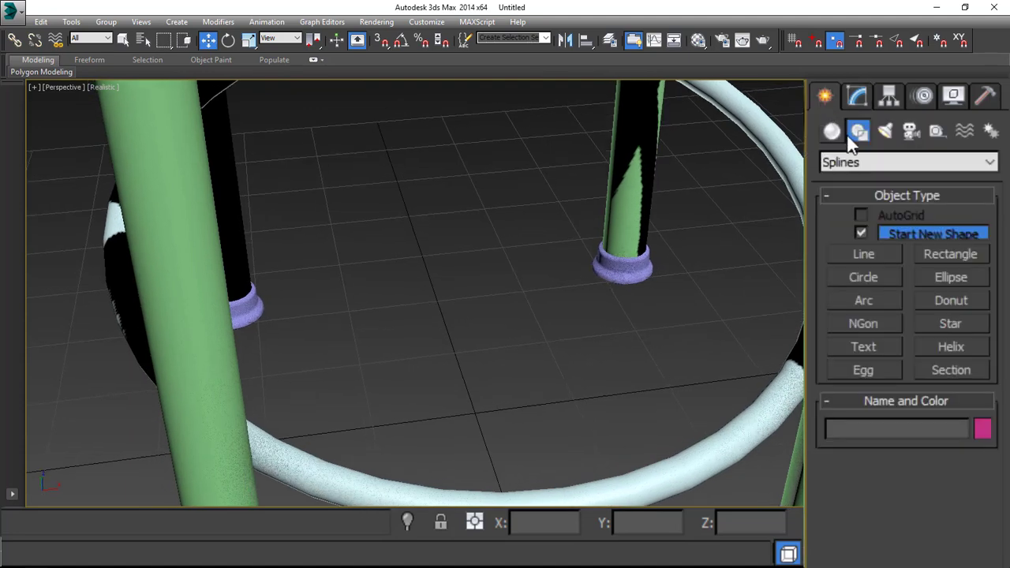
left_click(867, 277)
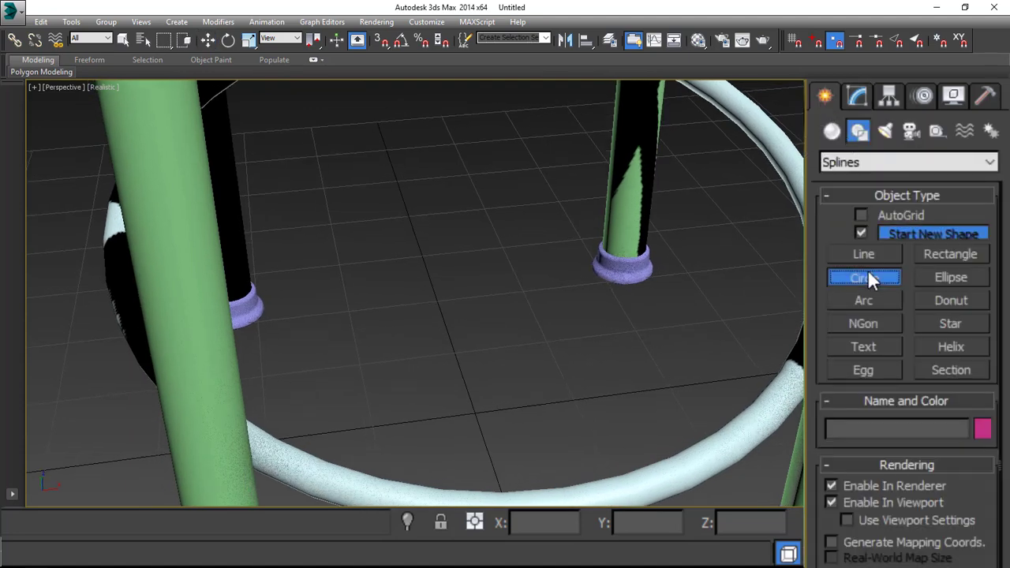
left_click(883, 484)
left_click(871, 499)
left_click_drag(584, 391, 590, 391)
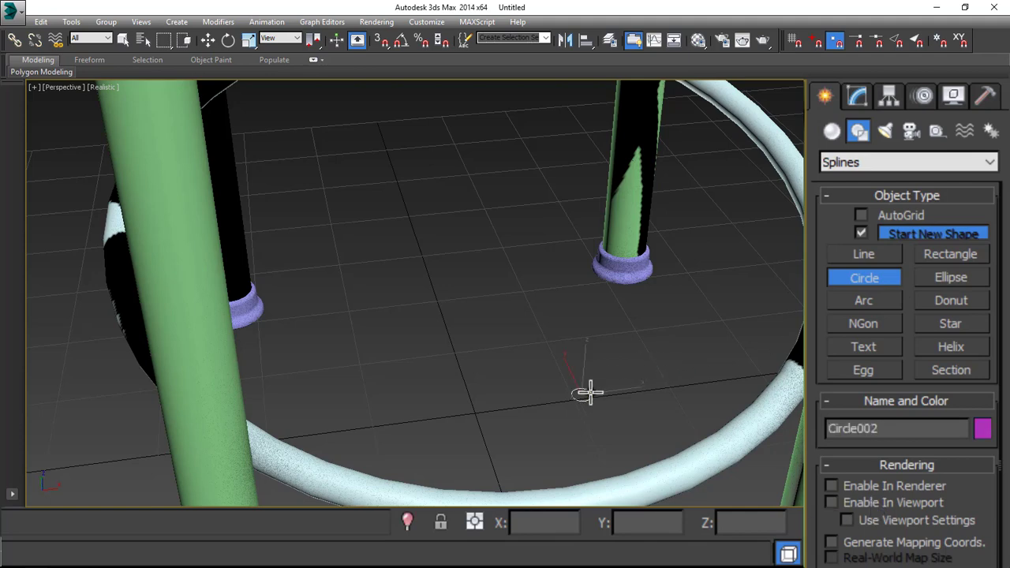
Step: Set the small circle's Radius to 0.25 inch
scroll(591, 392, "up", 8)
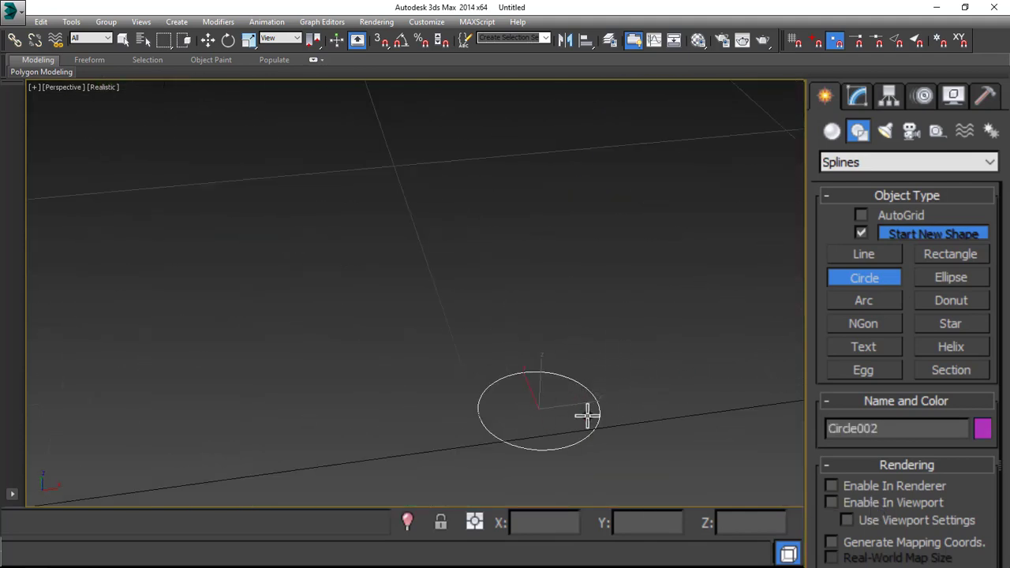
scroll(907, 316, "down", 5)
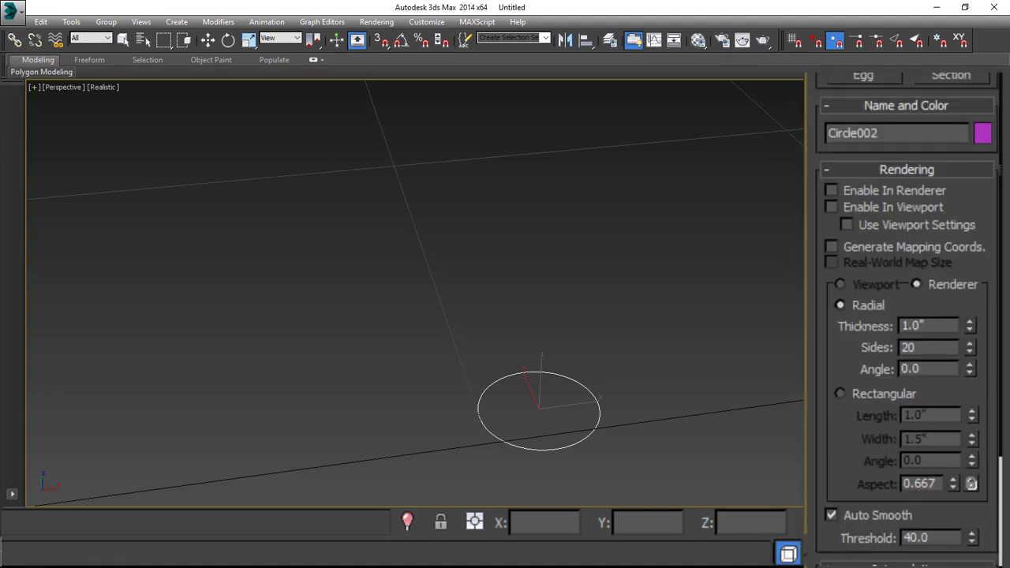
scroll(821, 474, "down", 3)
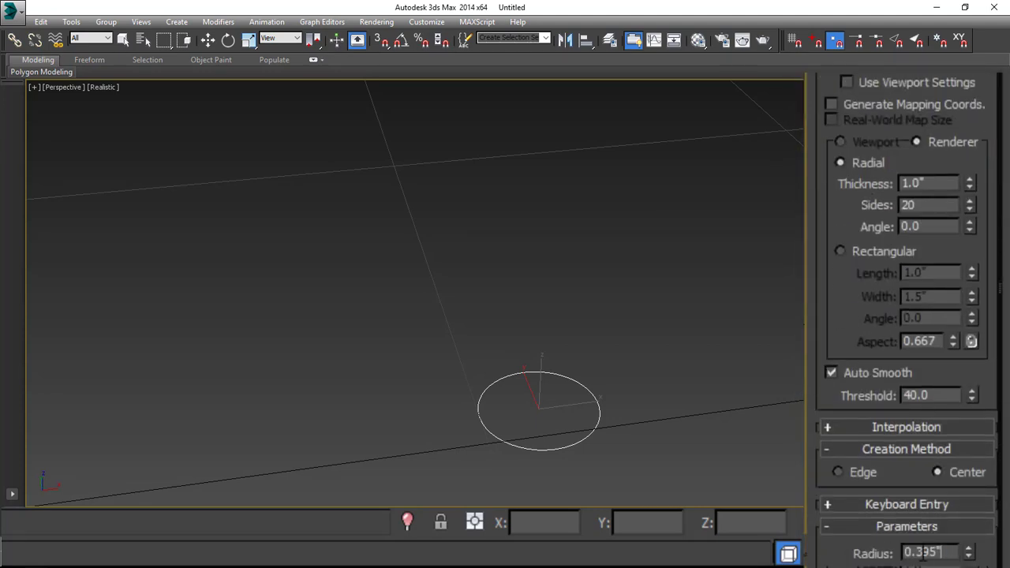
double_click(929, 552)
type("0.25")
key("Return")
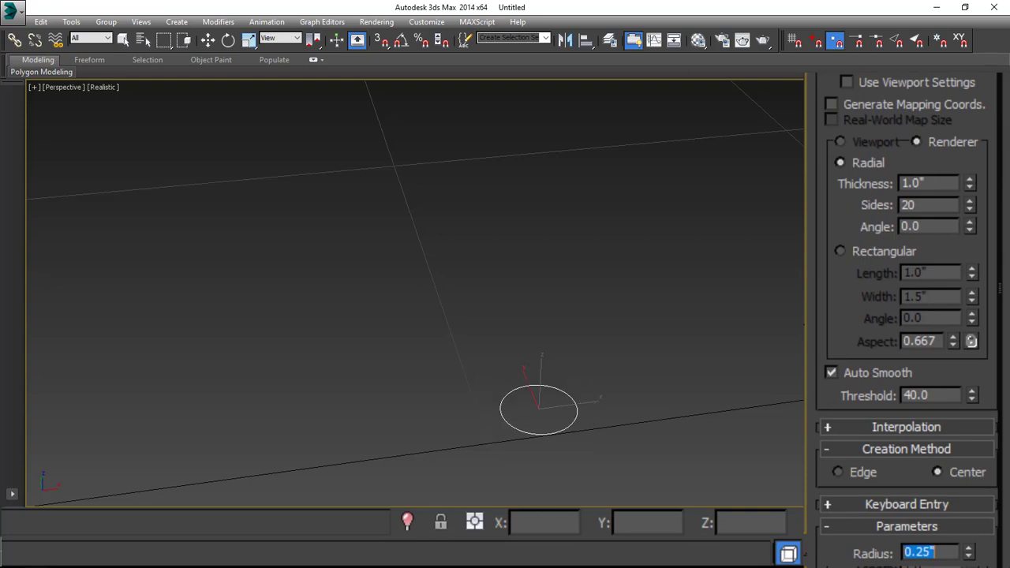
Step: Set the small circle's Interpolation Steps to 4
left_click(900, 426)
double_click(901, 450)
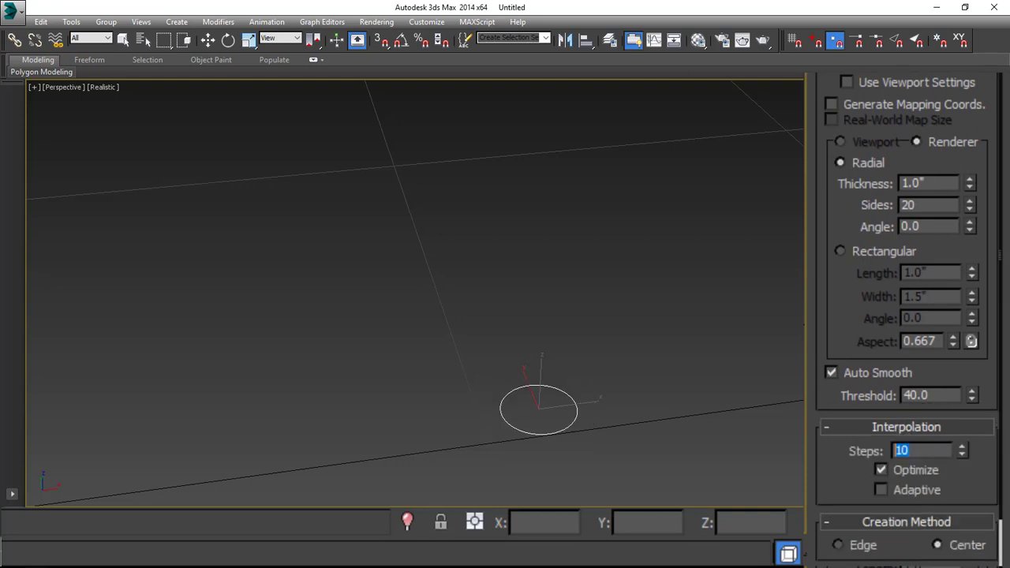
type("4")
key("Return")
Step: Add an Extrude modifier to the small circle with an Amount of 2 inches
middle_click_drag(603, 370, 674, 333)
mouse_move(671, 398)
middle_mouse_down("alt")
mouse_move(669, 421)
mouse_move(680, 381)
middle_mouse_up("alt")
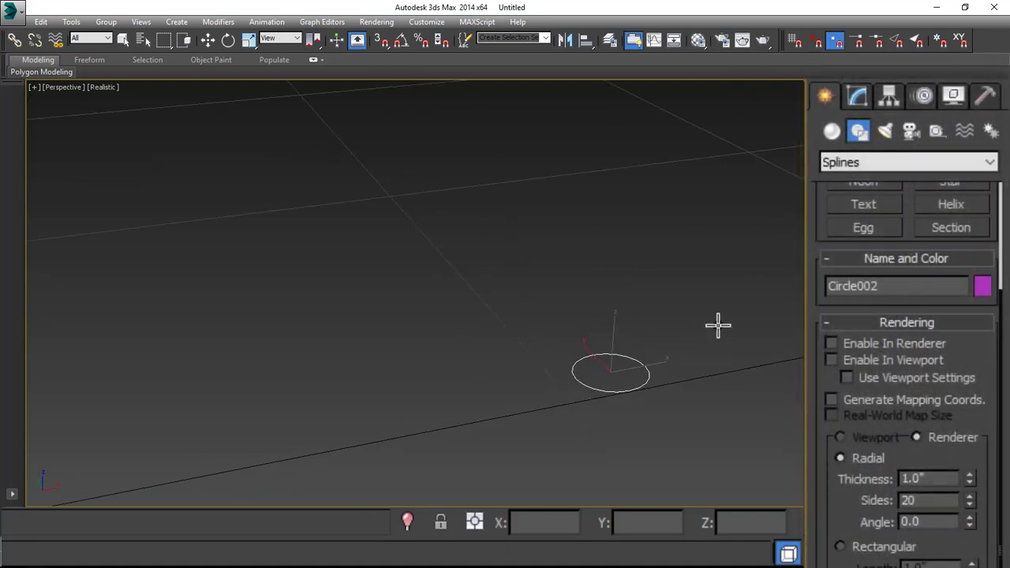
middle_click_drag(718, 324, 781, 298, "alt")
scroll(816, 232, "up", 3)
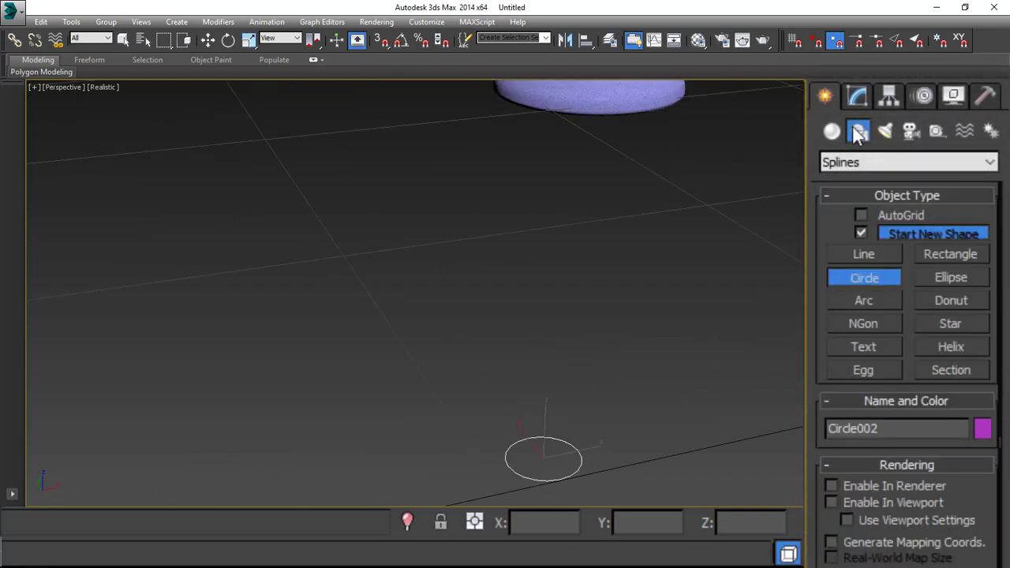
left_click(857, 96)
left_click(990, 157)
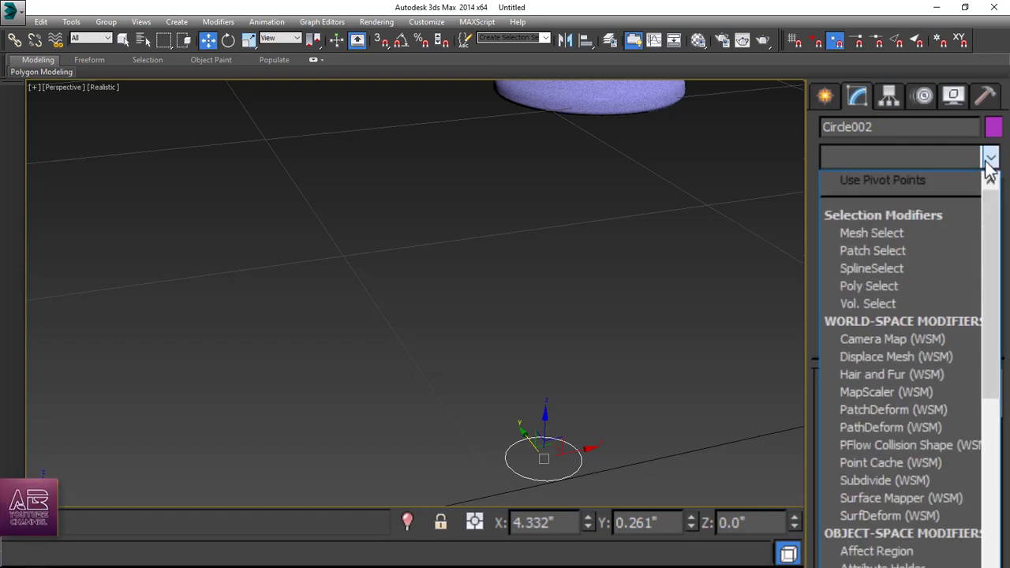
key("e")
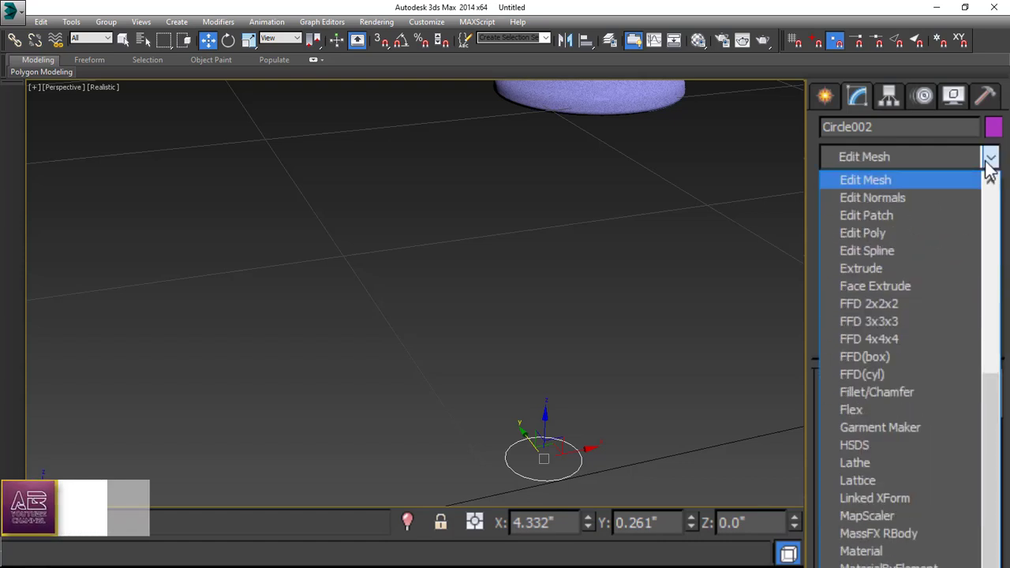
left_click(905, 268)
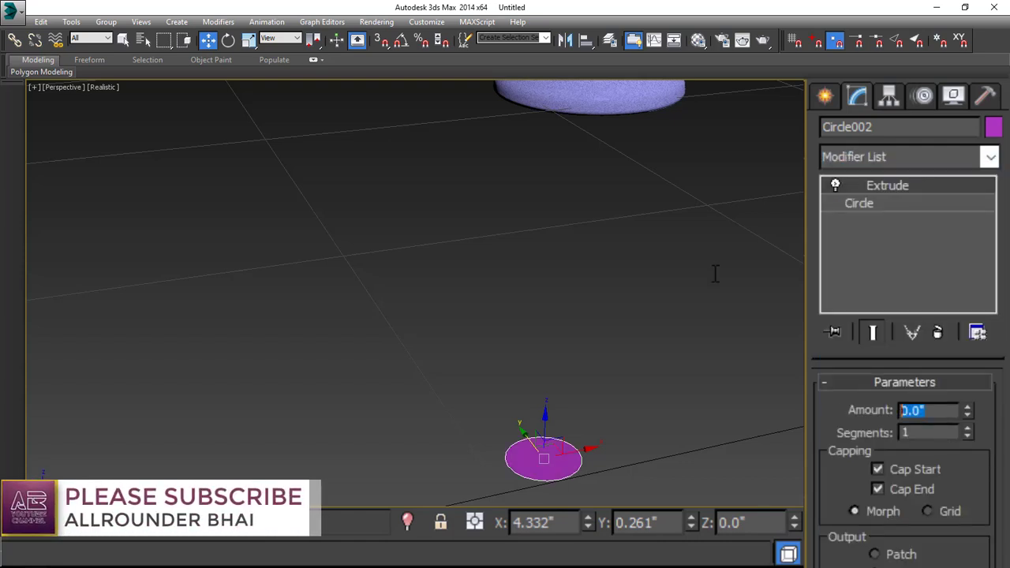
type("2")
key("Return")
Step: Clone the extruded cylinder in place as an independent copy
middle_click_drag(586, 289, 598, 334, "alt")
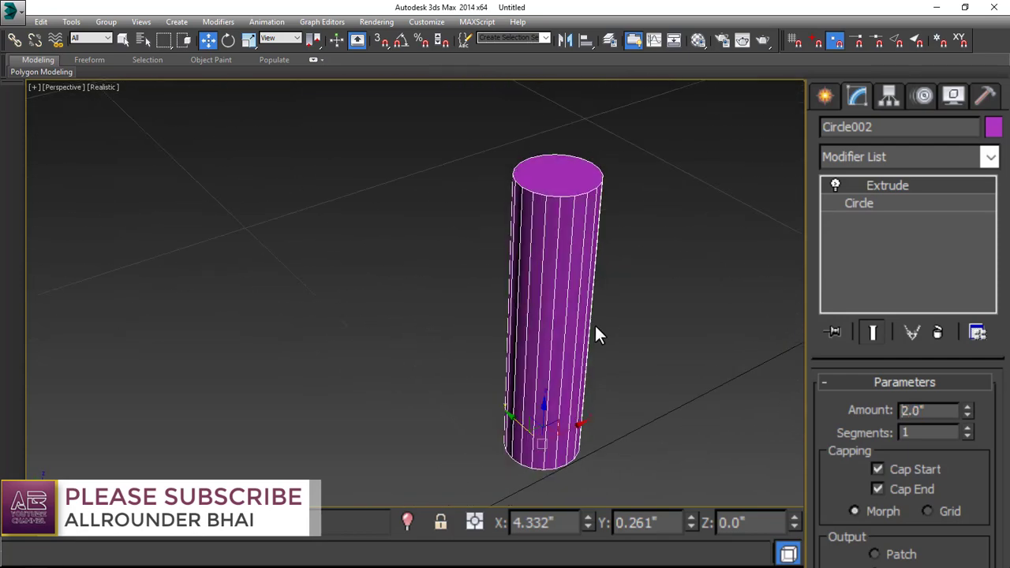
right_click(552, 365)
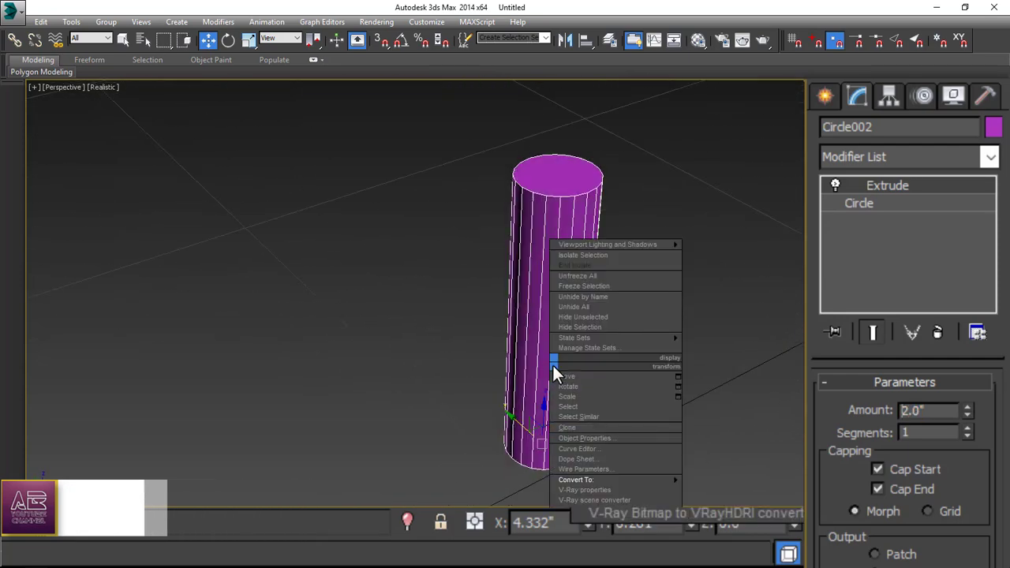
left_click(584, 427)
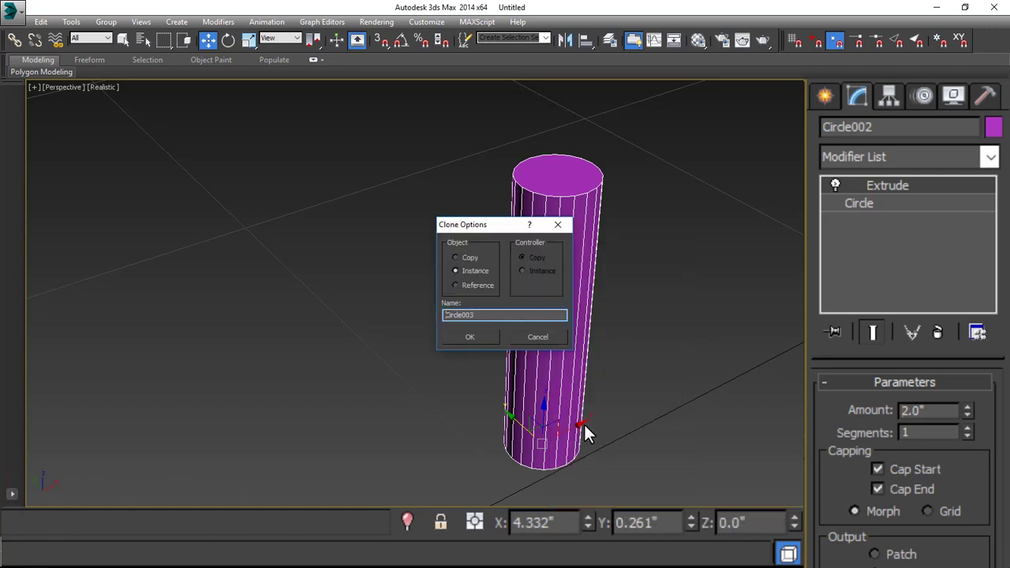
left_click(470, 259)
left_click(471, 337)
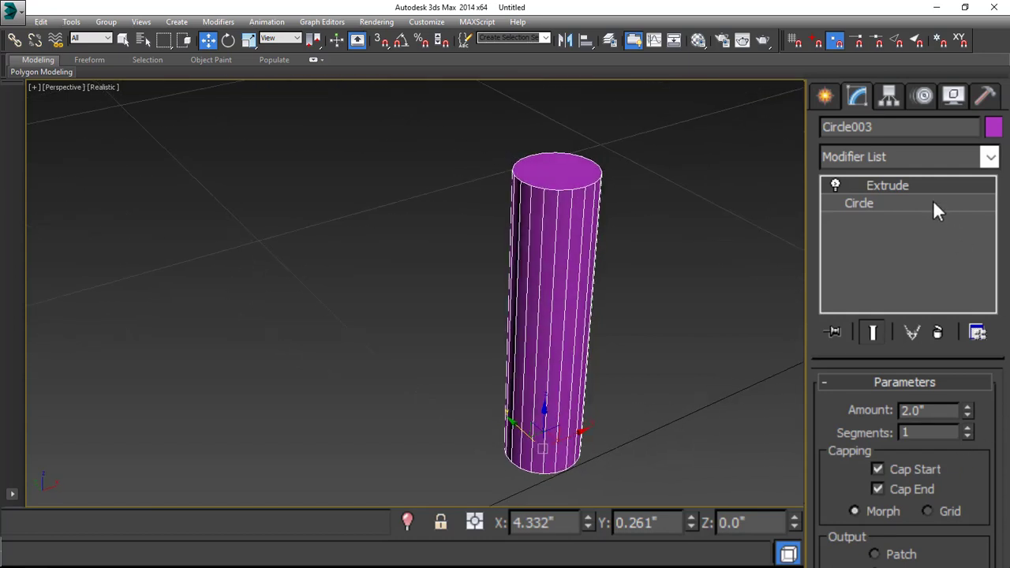
Step: Set the copied cylinder's Extrude Amount to 0.25 inch
left_click(935, 410)
type("0.25")
key("Return")
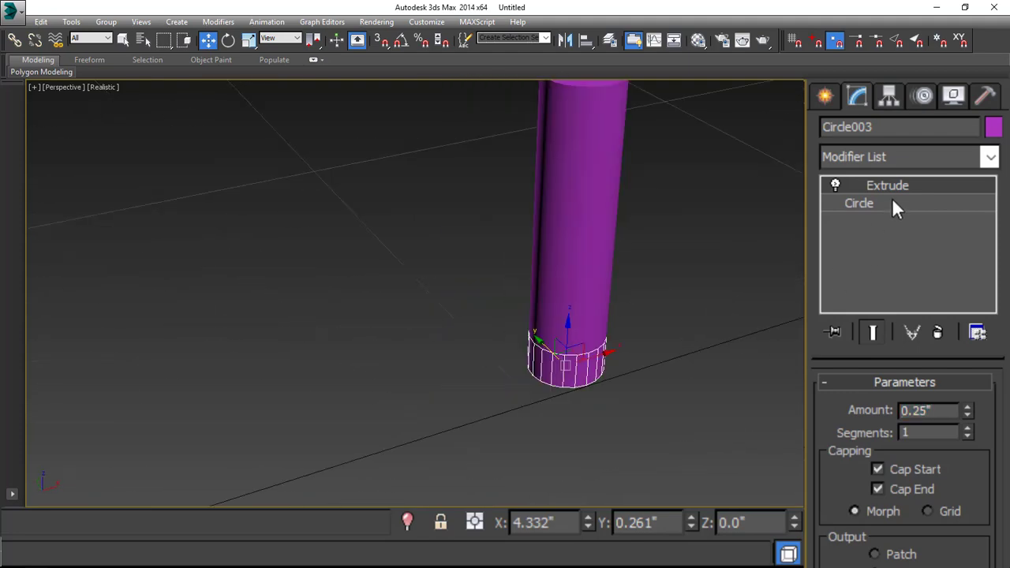
Step: Set the copy's base circle to 1 Interpolation Step and turn off its Auto Smooth option
left_click(894, 203)
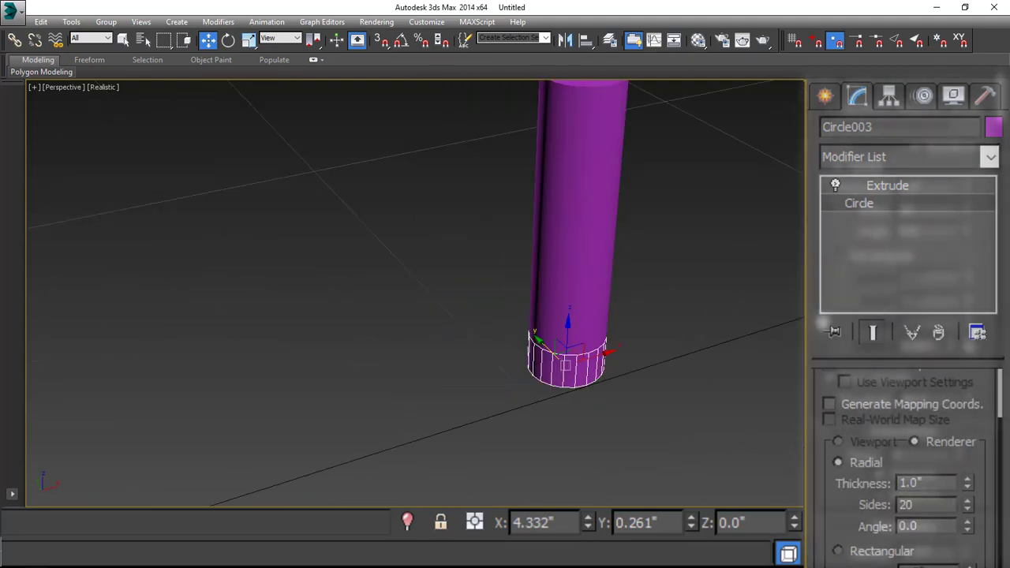
left_click_drag(862, 494, 862, 196)
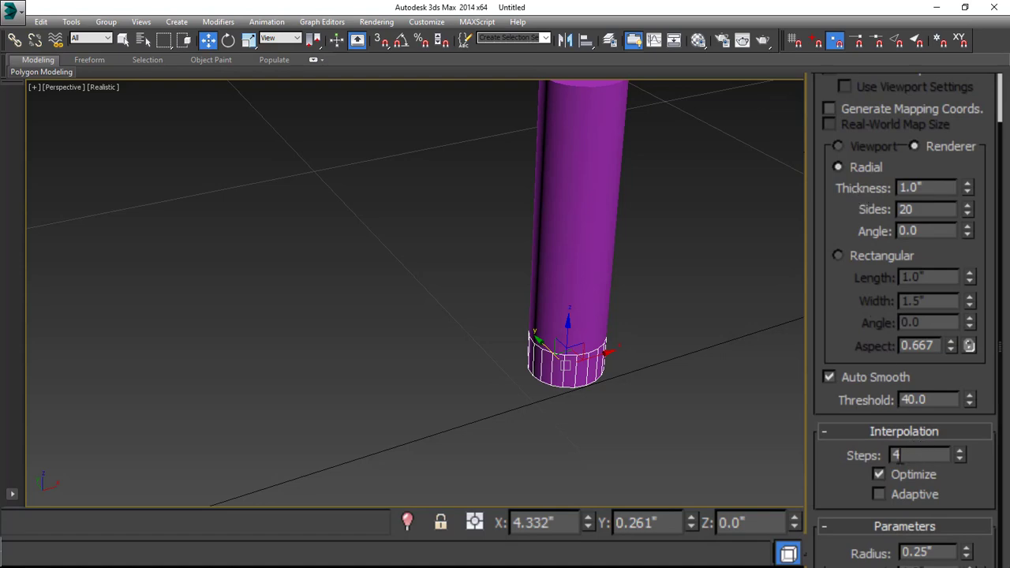
key("Return")
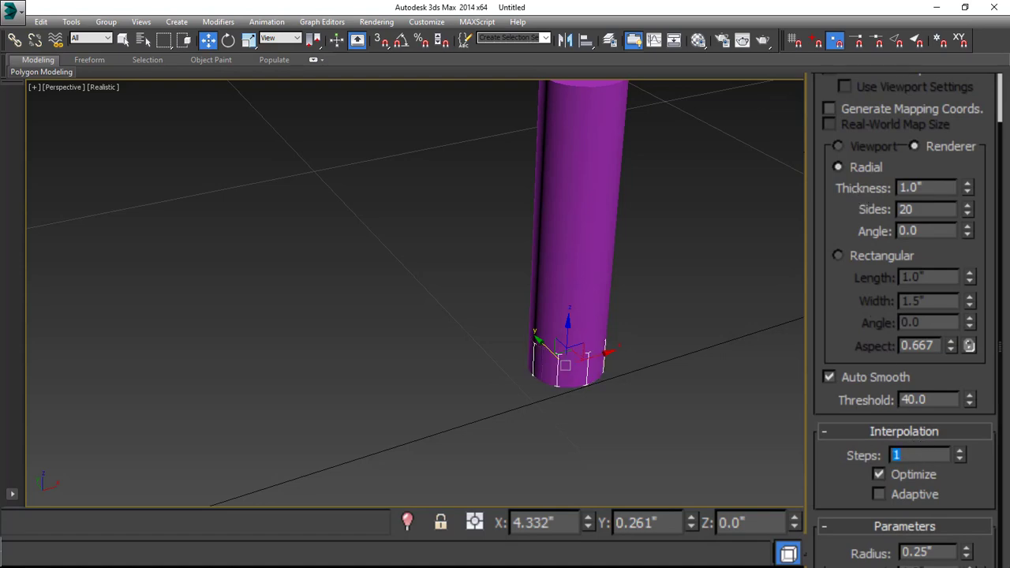
middle_click_drag(749, 474, 611, 355, "alt")
scroll(612, 357, "up", 3)
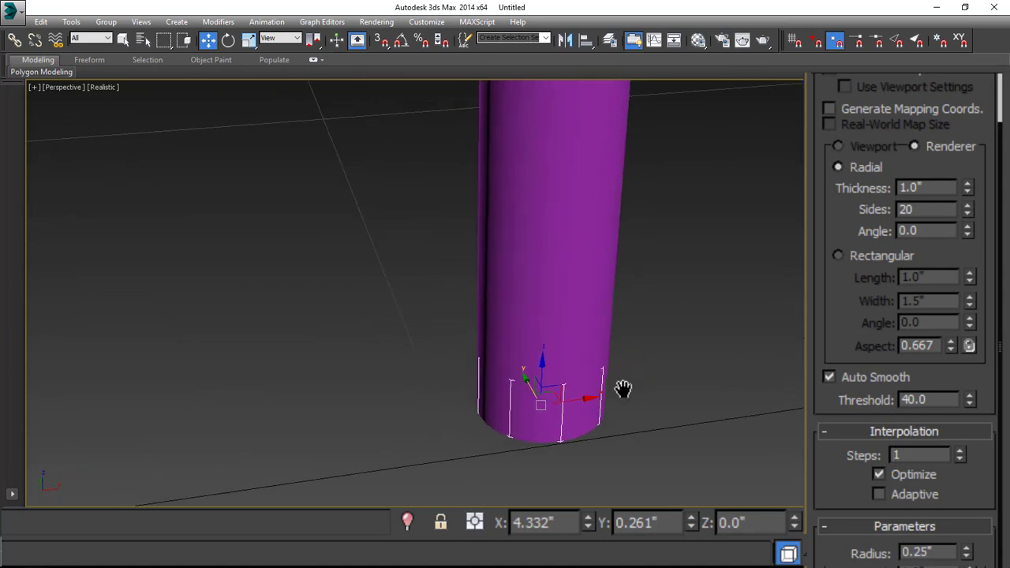
left_click(831, 377)
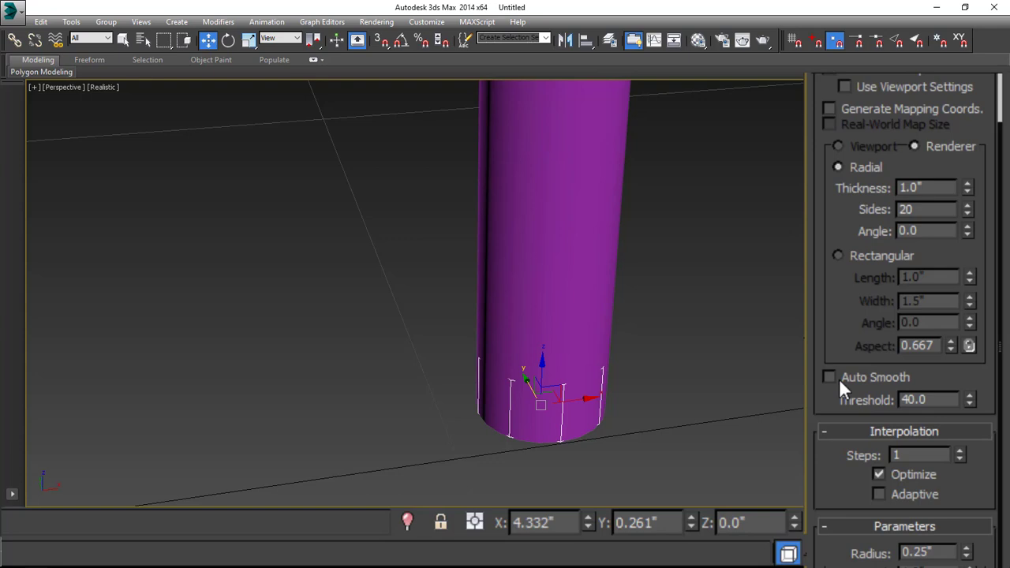
Step: Set the copied circle's Radius to 0.5 inch and raise the octagonal collar to Z 0.25 inch
double_click(919, 552)
type("0.5")
key("Return")
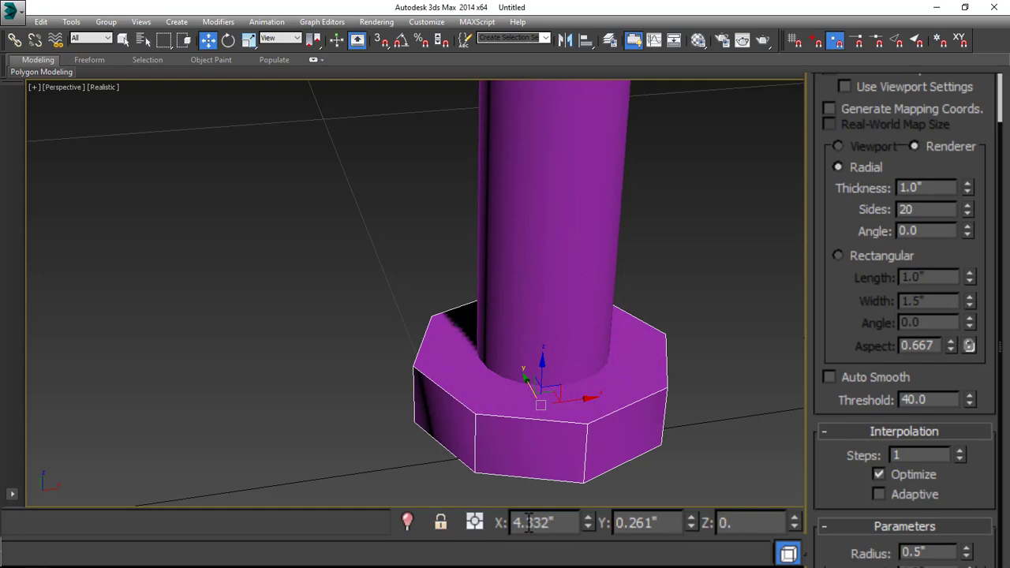
type("5")
key("Return")
Step: Select the small cylinder together with its octagonal collar and group them as one bolt
scroll(638, 377, "down", 5)
middle_click_drag(623, 426, 644, 386, "alt")
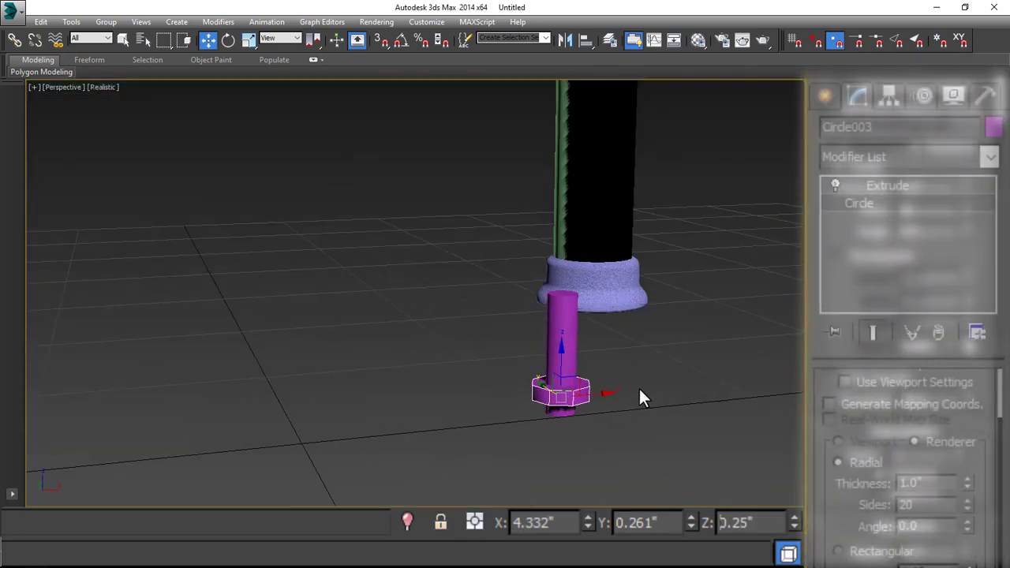
left_click(638, 388)
left_click_drag(645, 373, 476, 449)
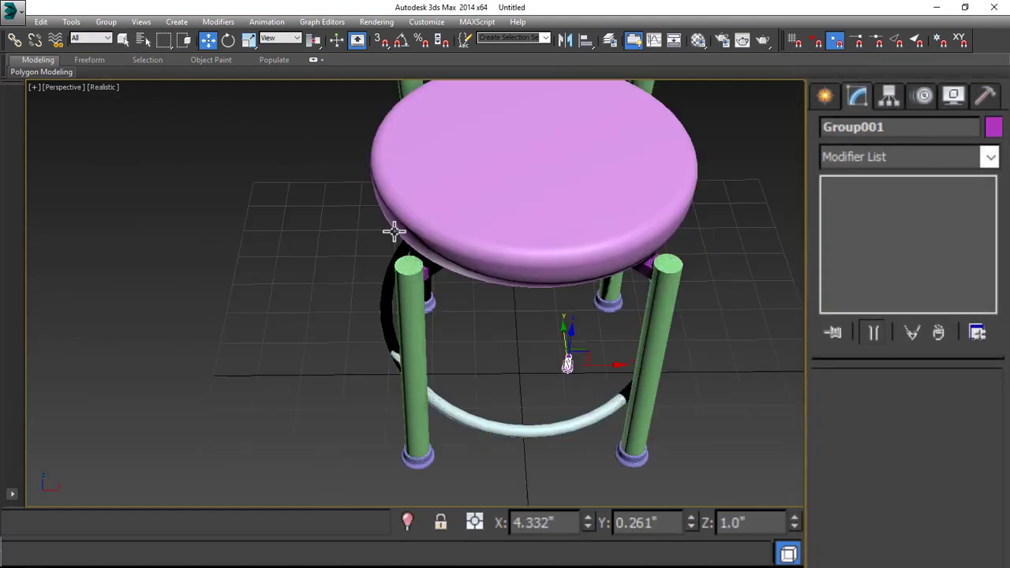
Step: Move the bolt group in the Top view and set its position to X 6.5 and Y 6.5 inches
key("alt+w")
key("alt+w")
scroll(541, 289, "up", 8)
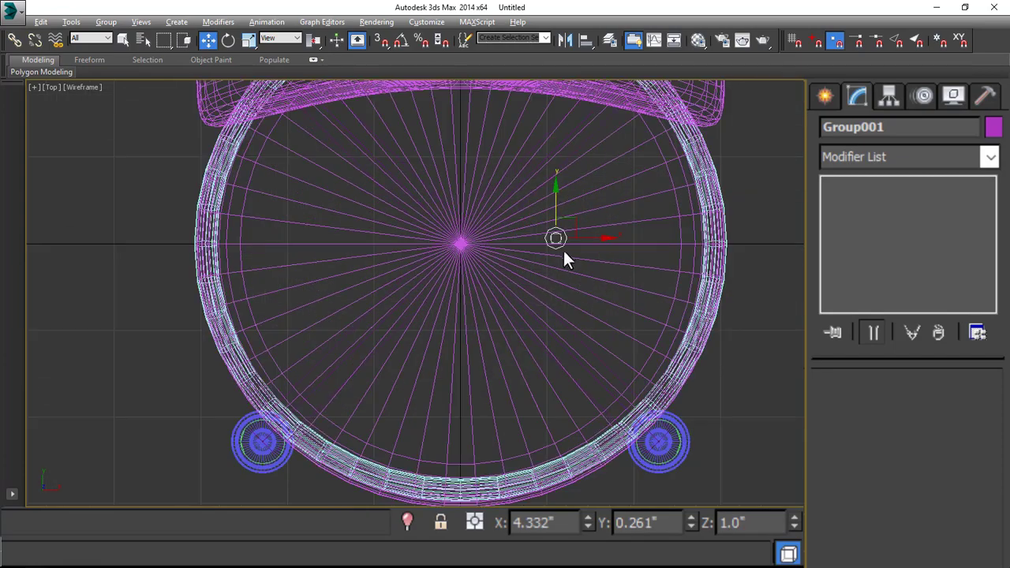
left_click_drag(556, 239, 608, 379)
scroll(684, 421, "up", 5)
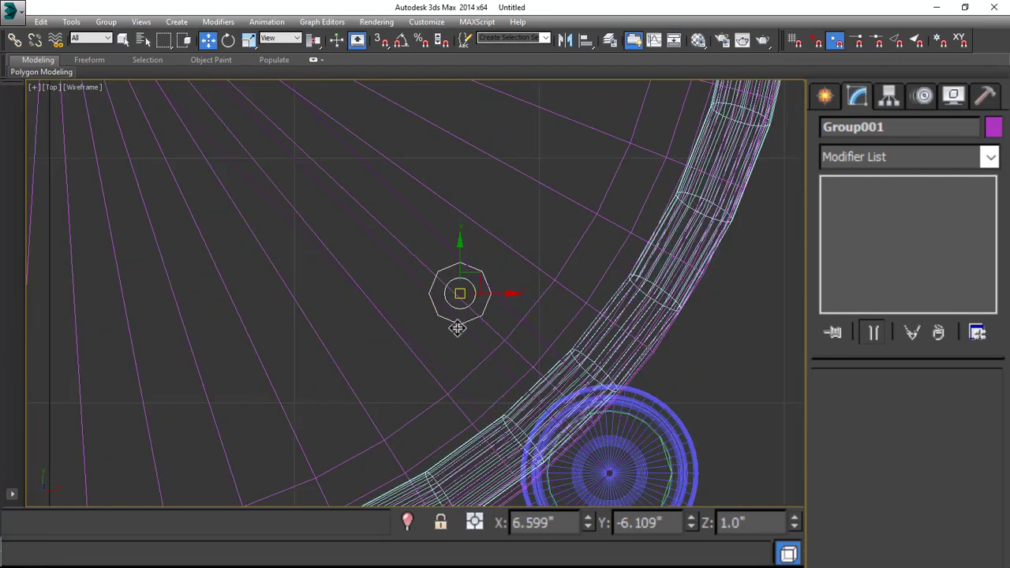
scroll(458, 328, "up", 4)
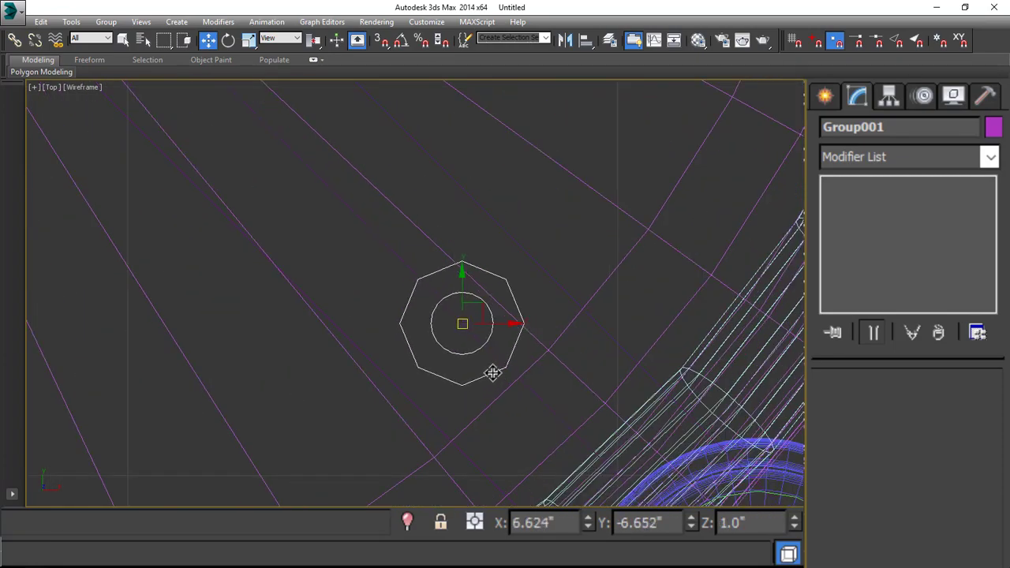
scroll(573, 292, "down", 10)
scroll(577, 309, "up", 5)
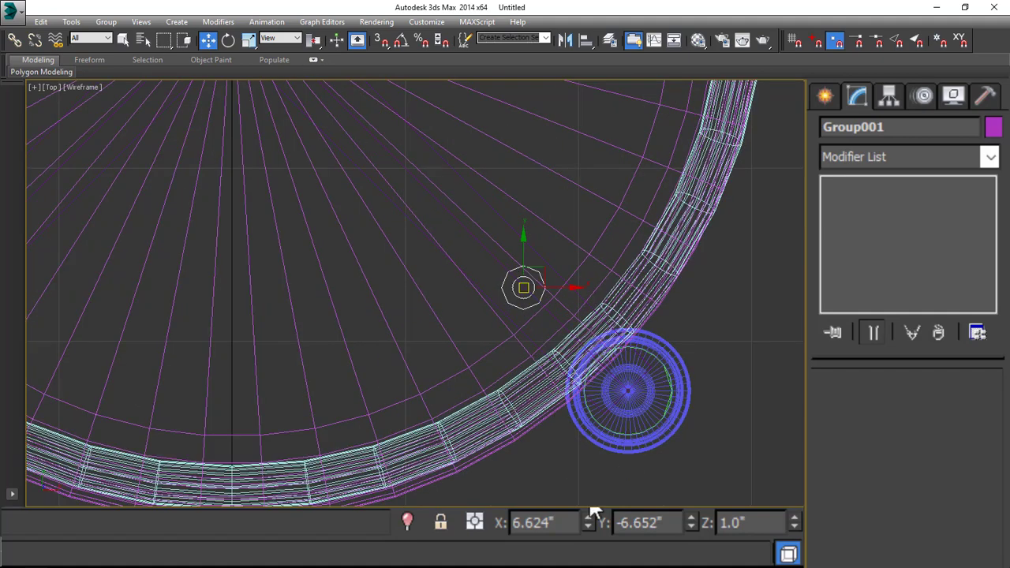
left_click(562, 523)
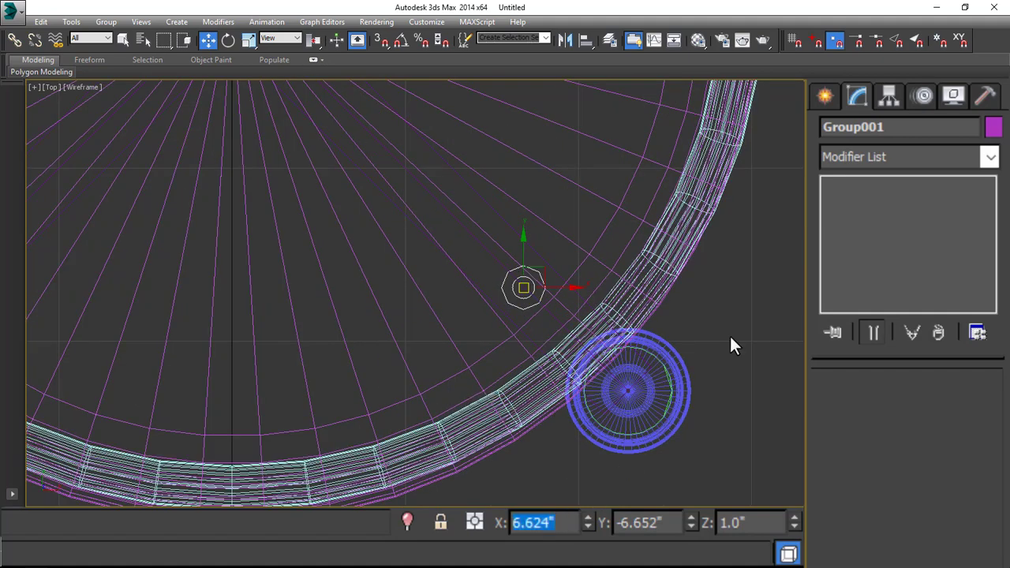
type("6.5")
key("Tab")
type("6.5")
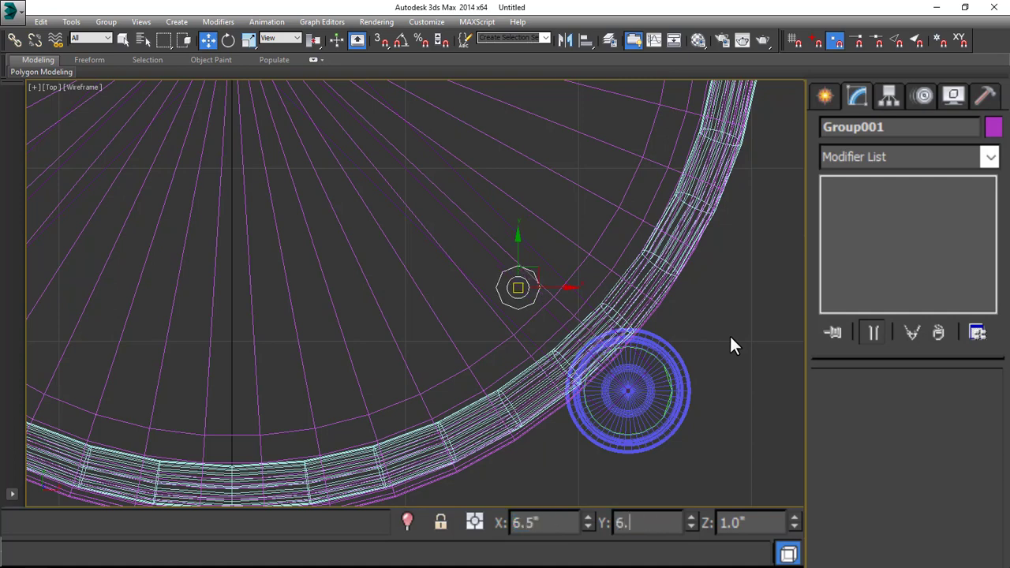
key("Return")
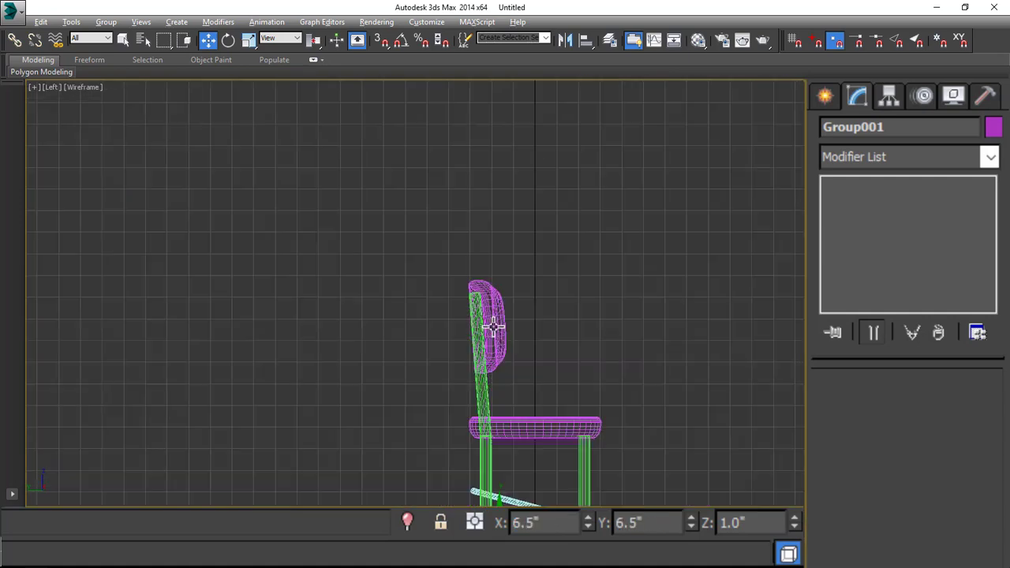
Step: Raise the bolt group in the Left view to about Z 21 inches so it passes through the brace under the seat
scroll(493, 327, "down", 3)
scroll(516, 439, "up", 6)
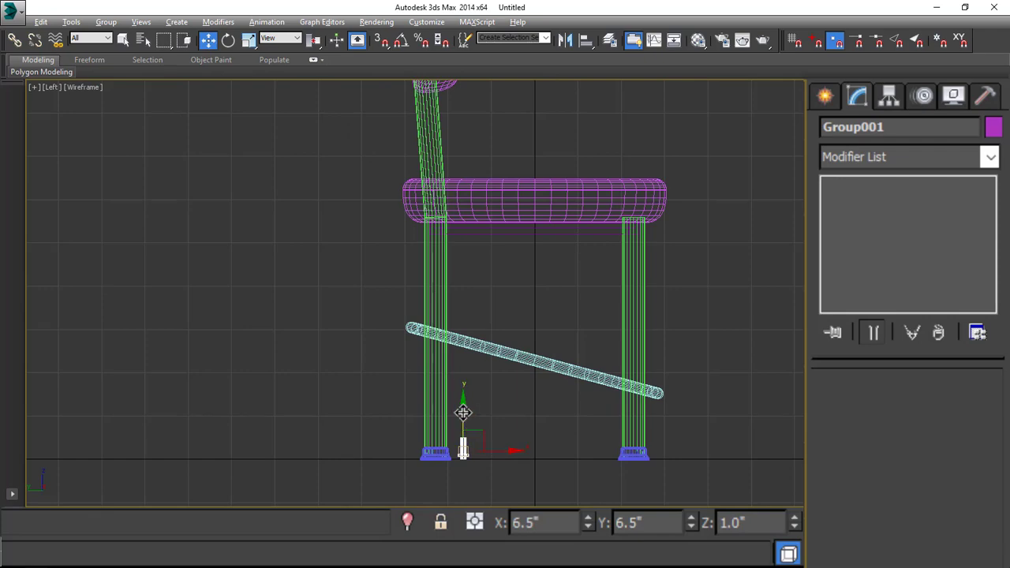
left_click_drag(463, 411, 468, 203)
scroll(469, 229, "up", 7)
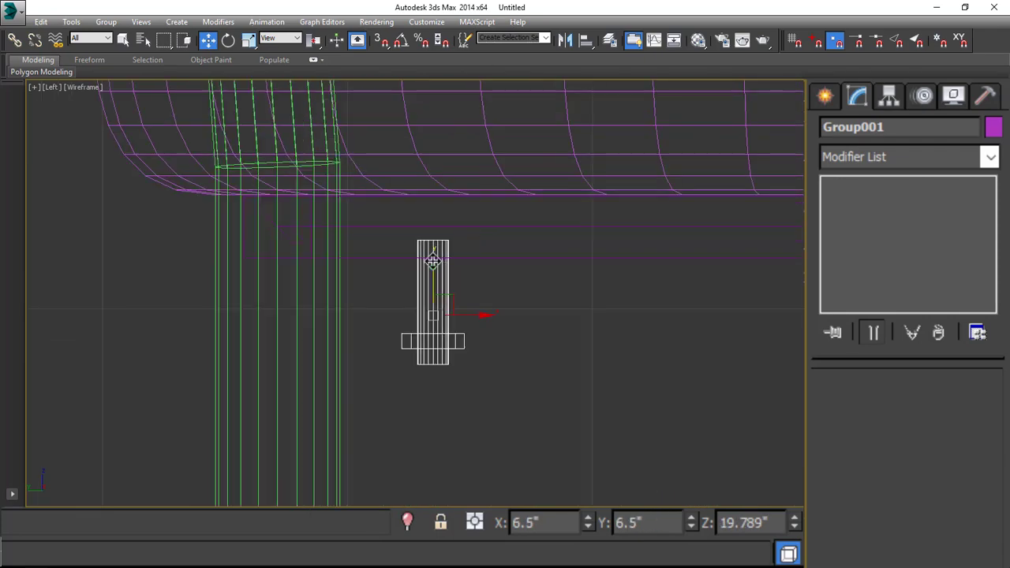
scroll(433, 261, "up", 3)
left_click_drag(434, 326, 492, 174)
key("alt+w")
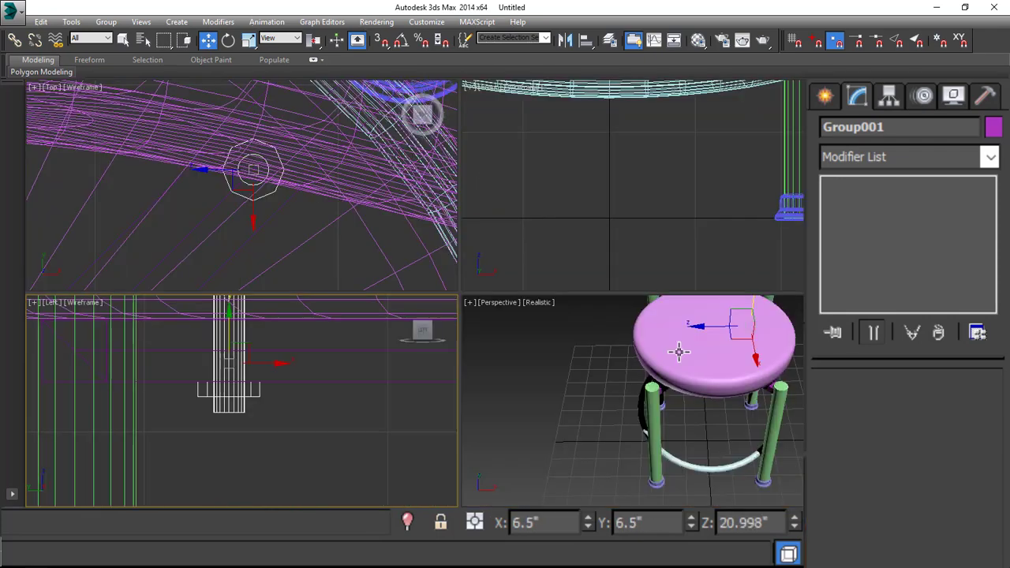
right_click(679, 351)
key("alt+w")
middle_click_drag(579, 363, 569, 314, "alt")
scroll(583, 331, "up", 5)
middle_click_drag(456, 354, 543, 392, "alt")
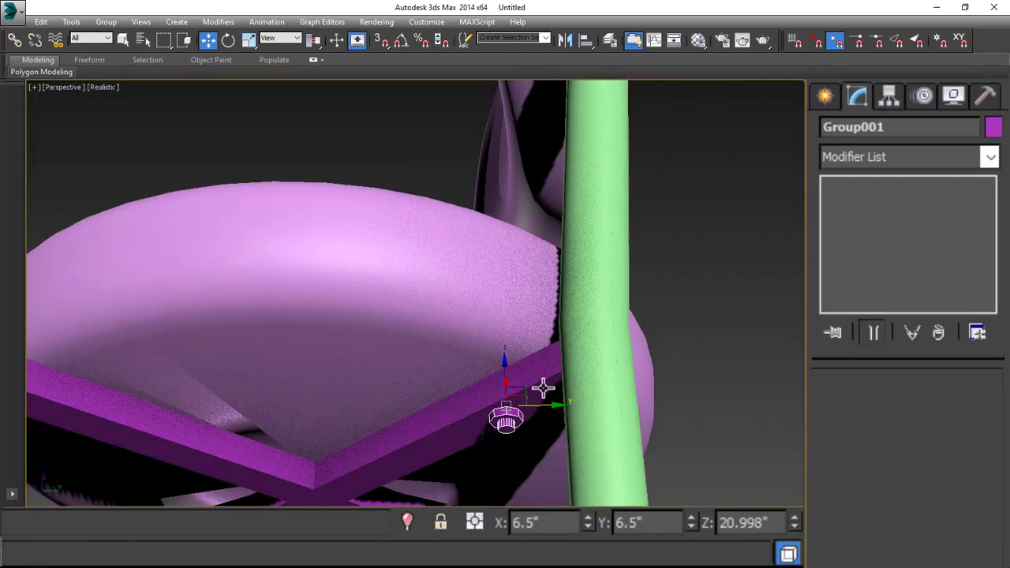
Step: Clone the bolt group toward the seat's centre in the Top view and place the copy at X 3.5 and Y 3.5 inches
key("alt+w")
right_click(310, 251)
key("alt+w")
scroll(464, 332, "down", 5)
scroll(461, 359, "down", 3)
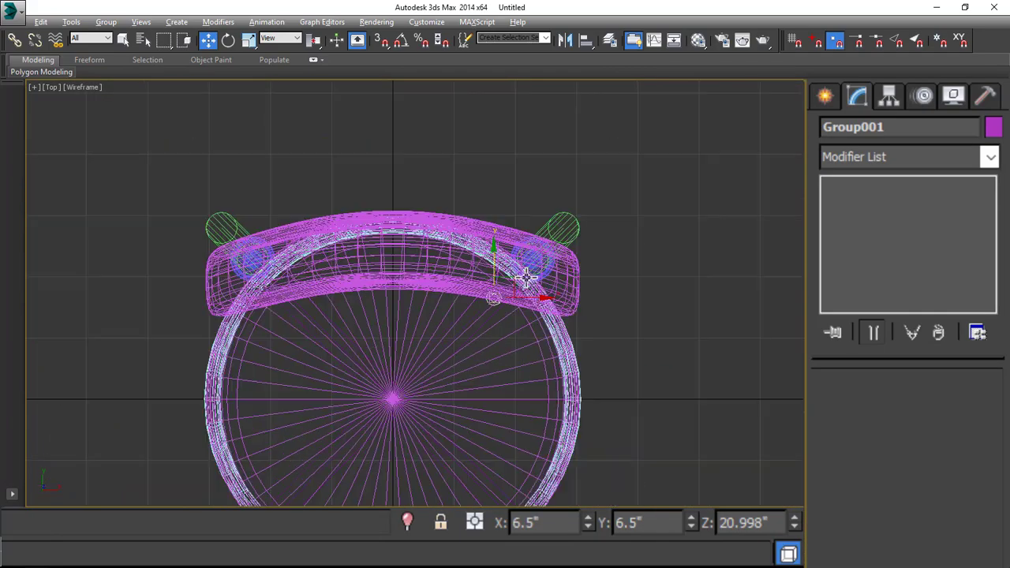
scroll(473, 324, "up", 3)
mouse_move(527, 285)
left_mouse_down("shift")
mouse_move(449, 342)
mouse_move(444, 366)
left_mouse_up("shift")
left_click(517, 339)
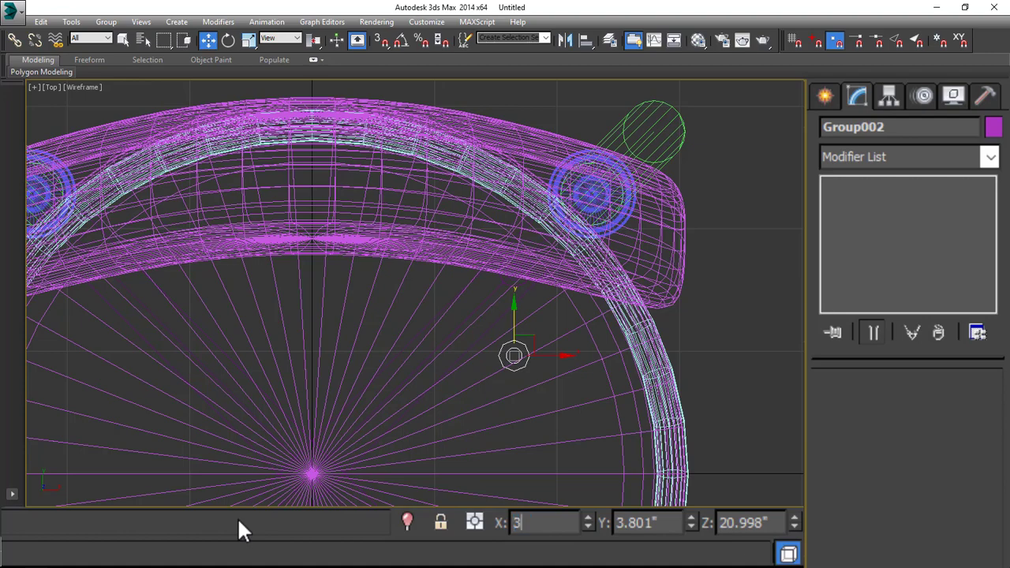
type("3.5")
key("Tab")
type("3.")
type("5")
key("Return")
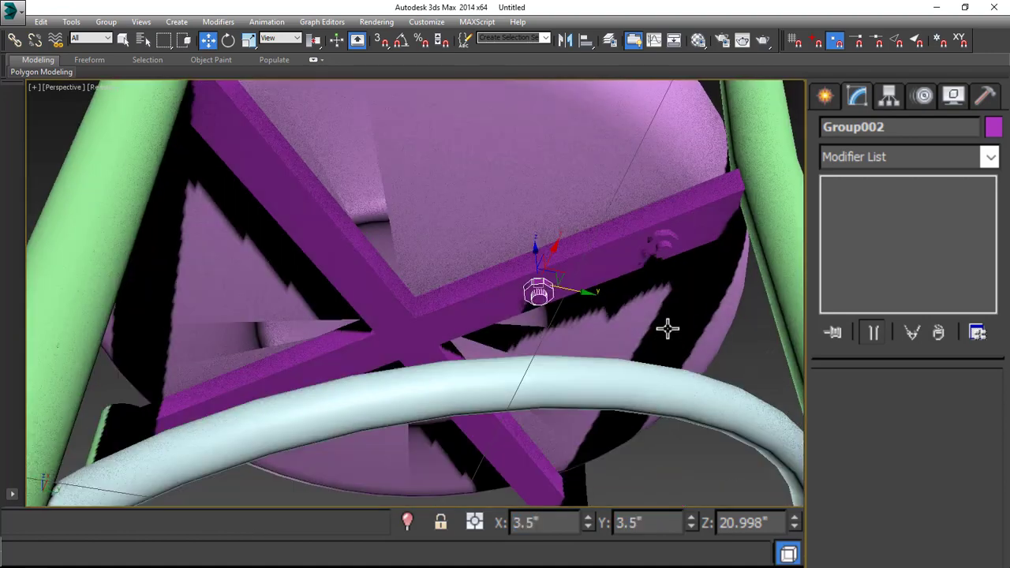
Step: Select the outer bolt group, clone it along Y toward the front of the seat, and set the copy's Y position to -6.5 inches
middle_click_drag(667, 329, 683, 356, "alt")
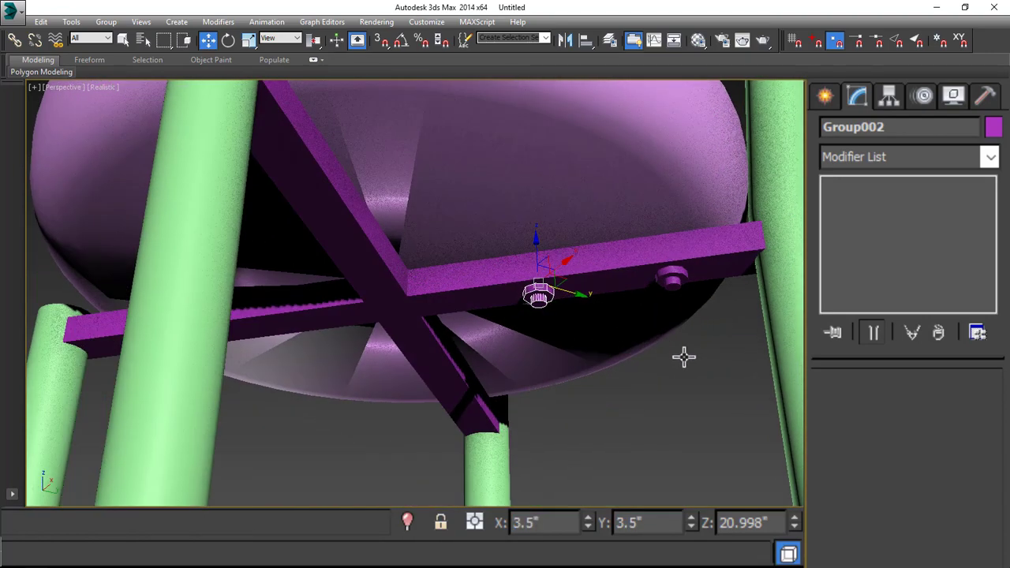
left_click(671, 279)
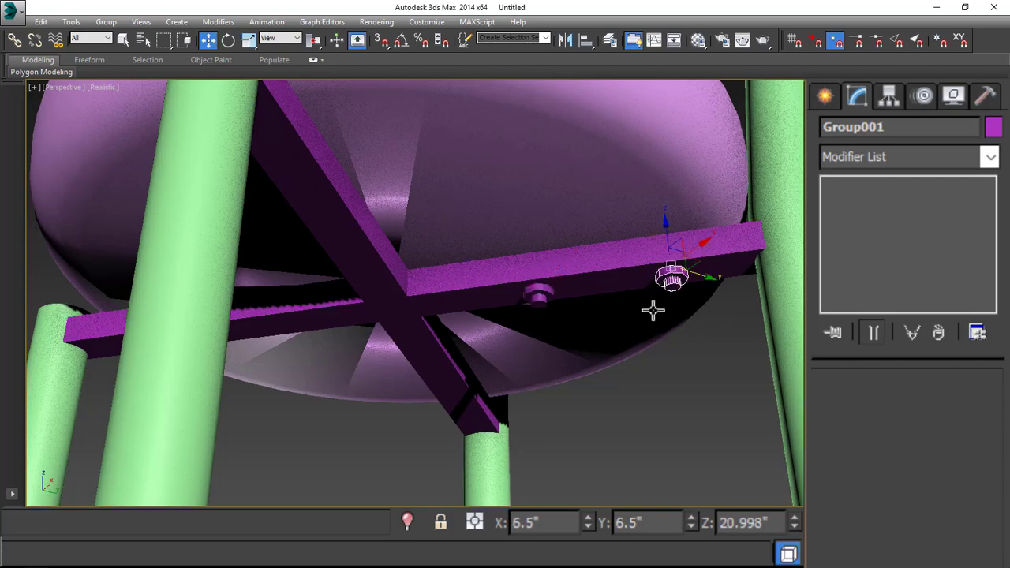
key("alt+w")
key("alt+w")
scroll(524, 221, "down", 4)
scroll(517, 280, "up", 5)
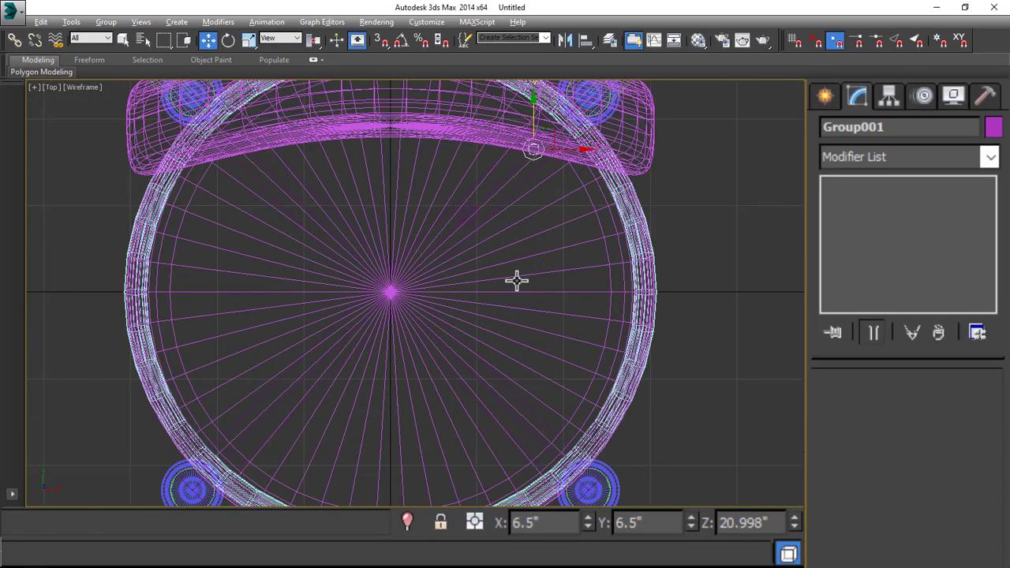
left_click_drag(535, 106, 535, 367, "shift")
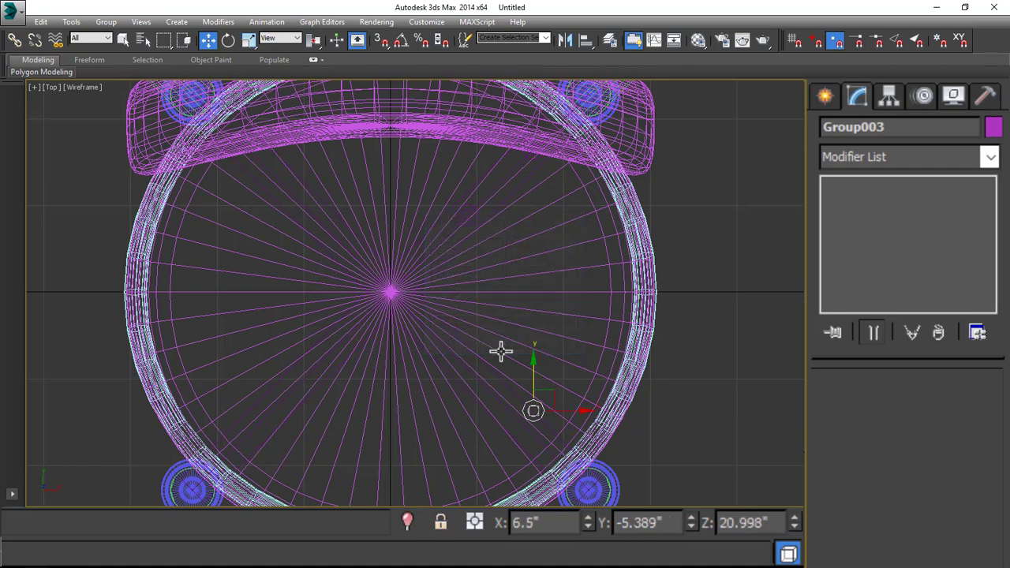
double_click(667, 523)
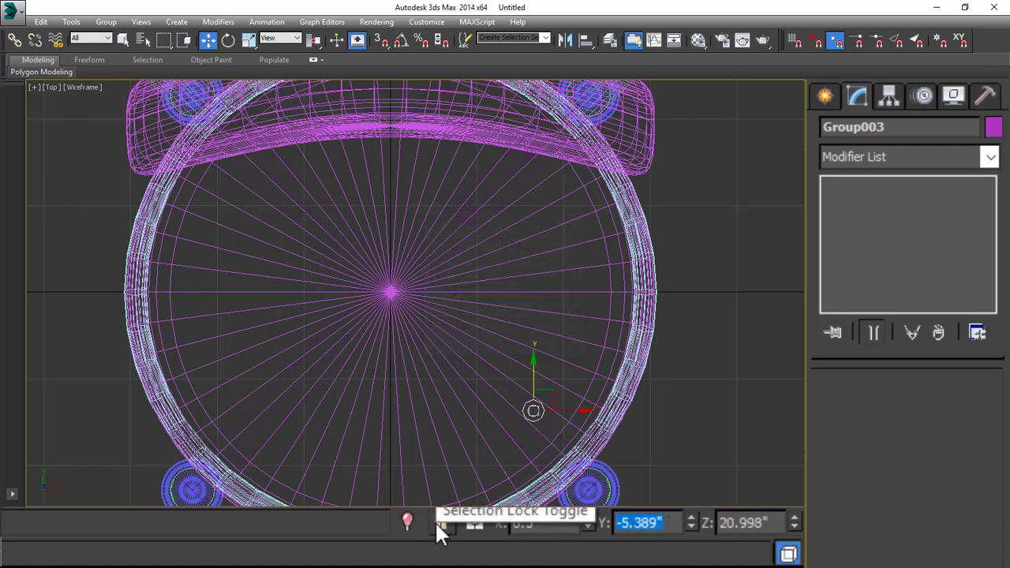
type("-6.5")
key("Return")
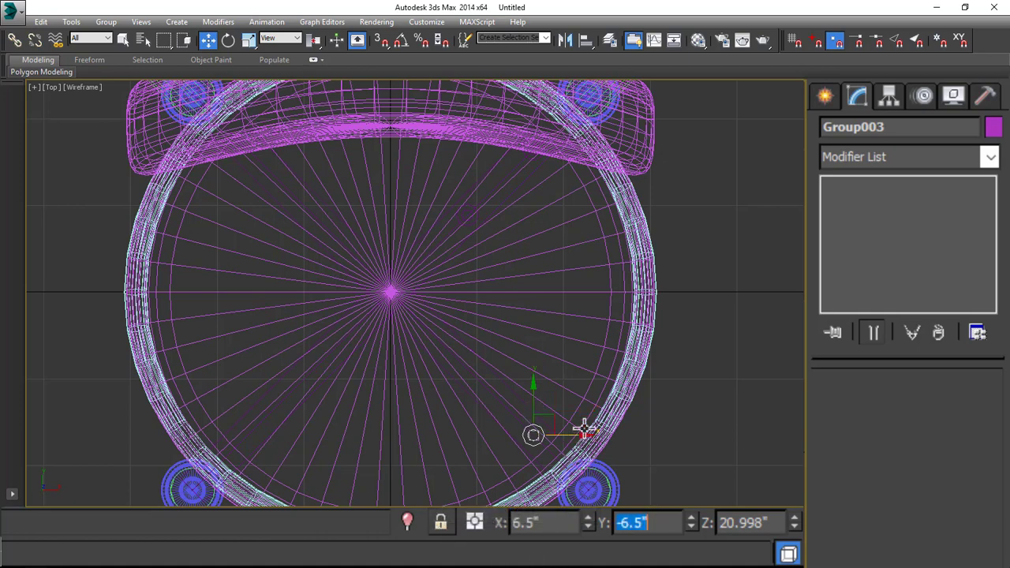
Step: Clone the front outer bolt along X to the opposite side and set the copy's X position to -6.5 inches
left_click_drag(584, 433, 335, 457, "shift")
left_click(508, 341)
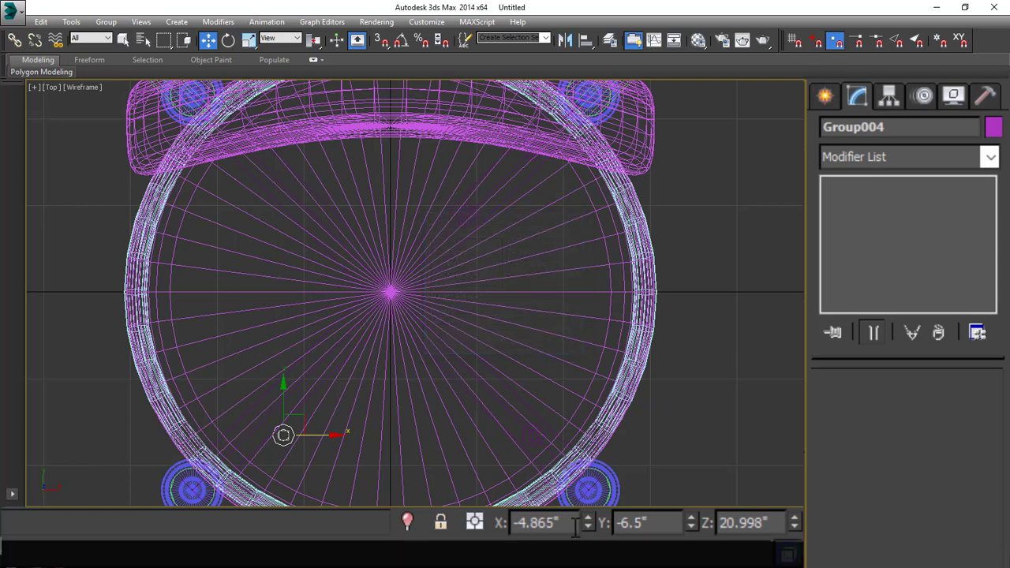
left_click_drag(575, 524, 290, 514)
type("-6.")
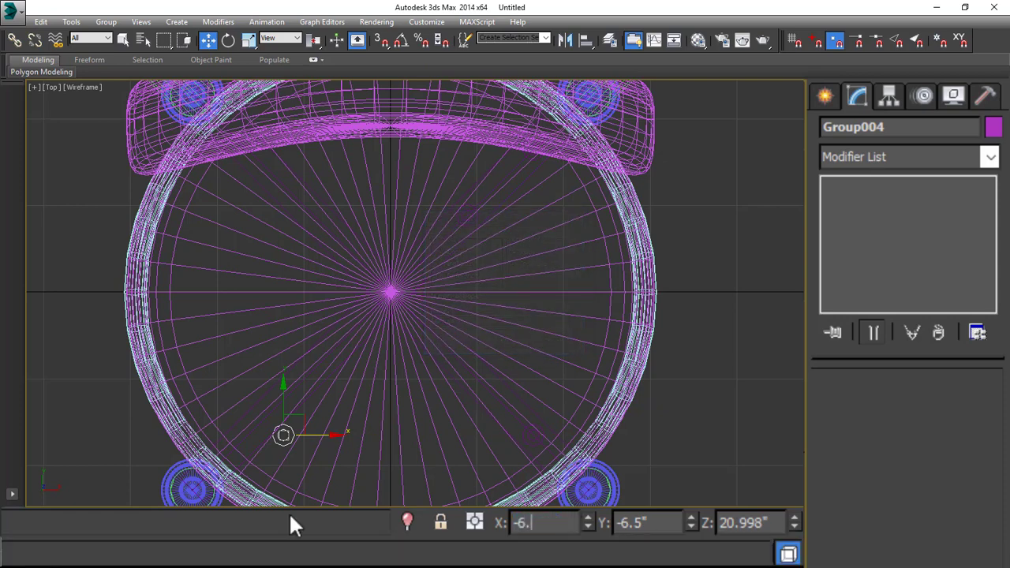
type("5")
key("Return")
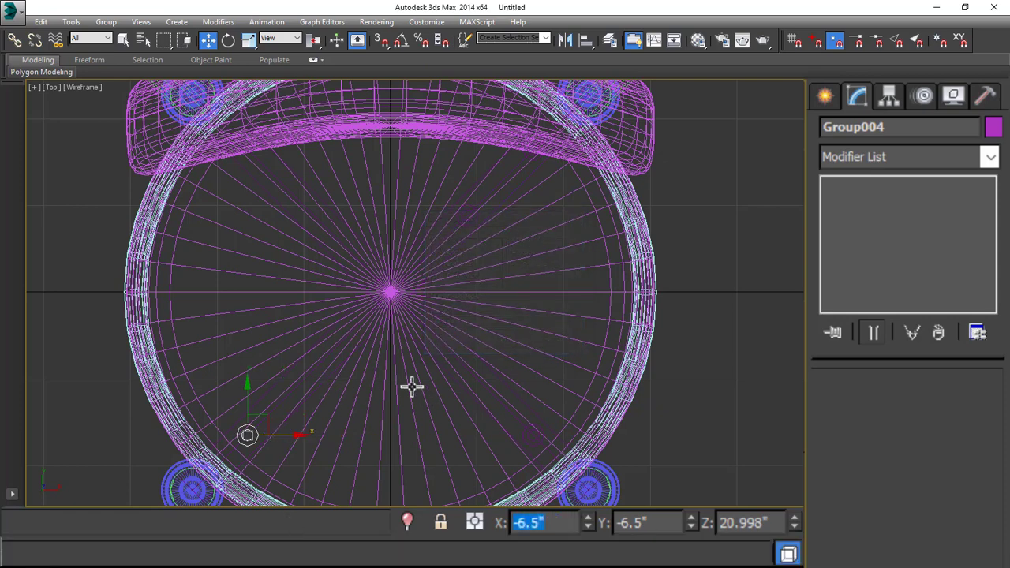
Step: Clone the bolt at X -6.5, Y -6.5 along Y toward the backrest and set the copy's Y position to 6.5 inches
left_click_drag(248, 387, 307, 115, "shift")
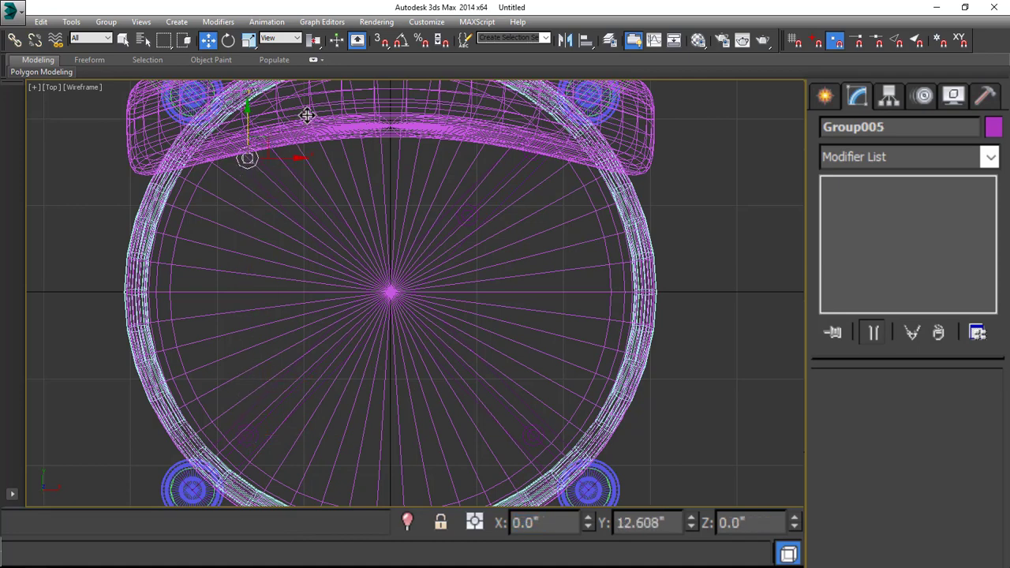
left_click(501, 343)
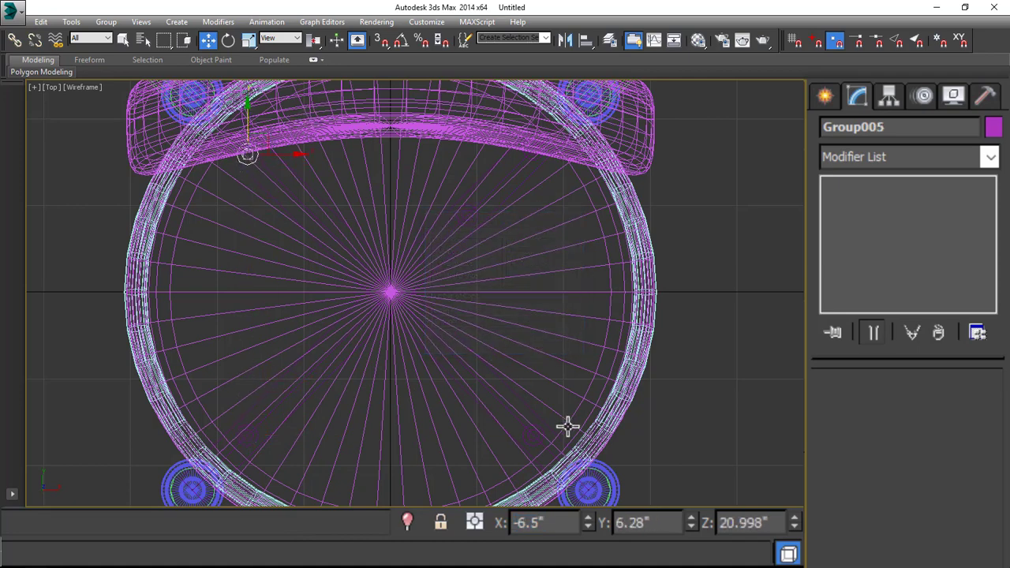
left_click(658, 522)
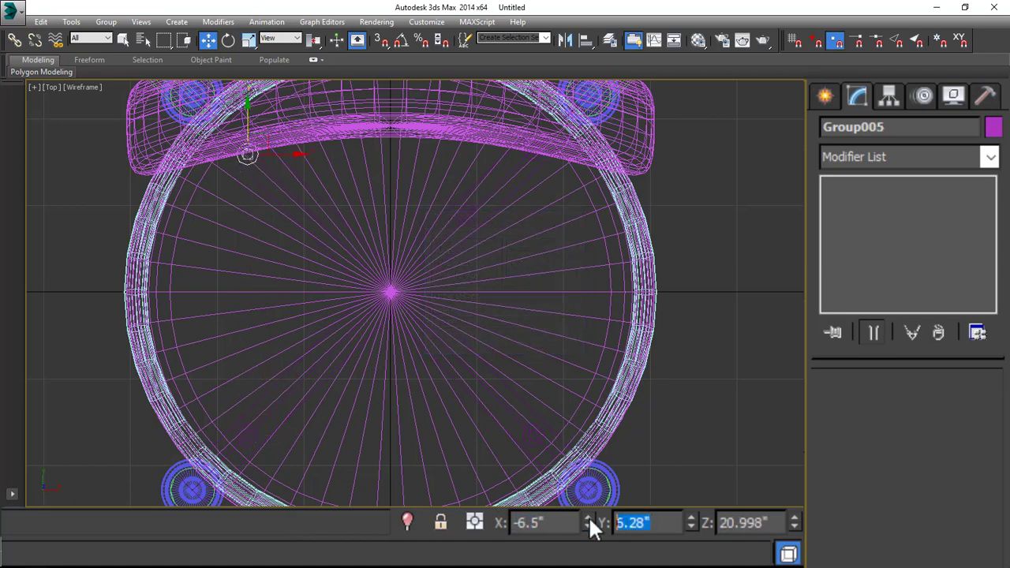
type("6.5")
left_click(722, 454)
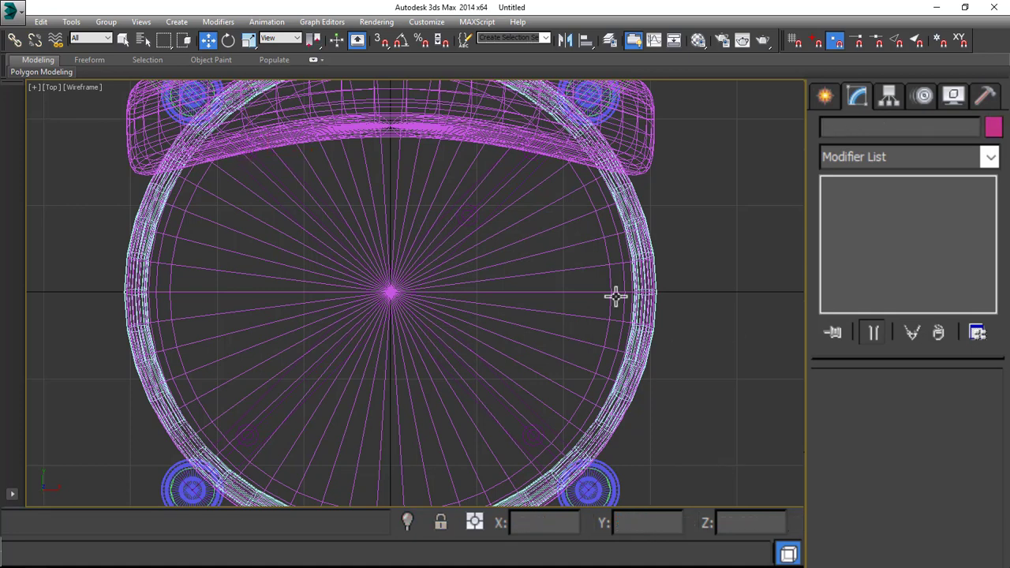
Step: Select the inner bolt group, clone it along Y toward the front, and set the copy's Y position to -3.5 inches
left_click(472, 206)
left_click(464, 212)
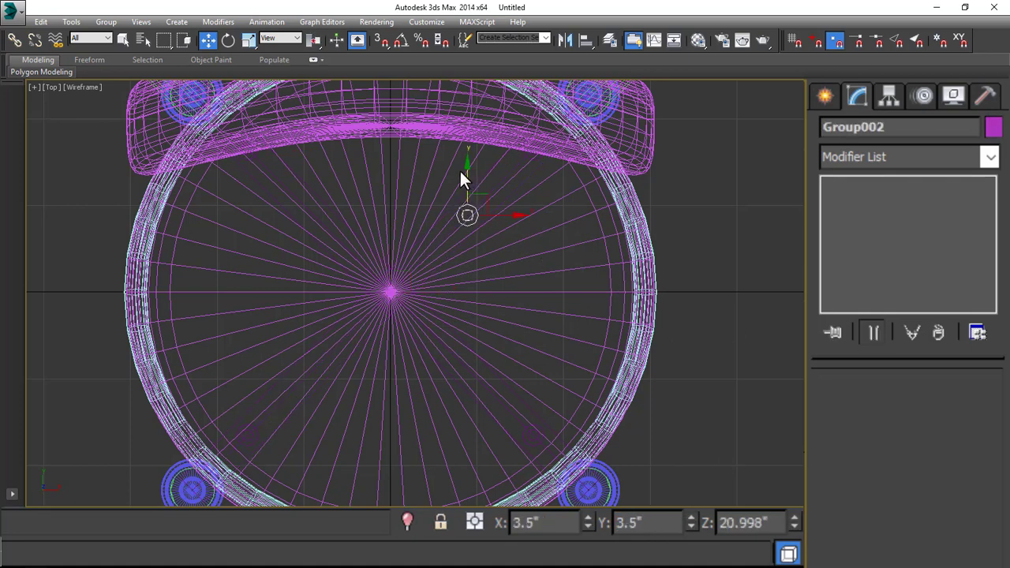
left_click_drag(463, 168, 464, 339)
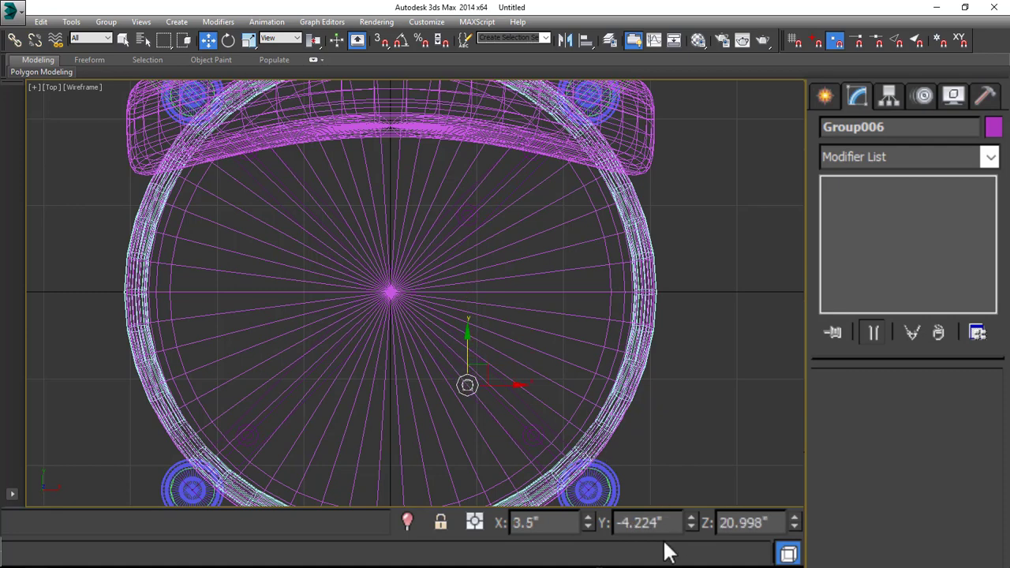
double_click(680, 522)
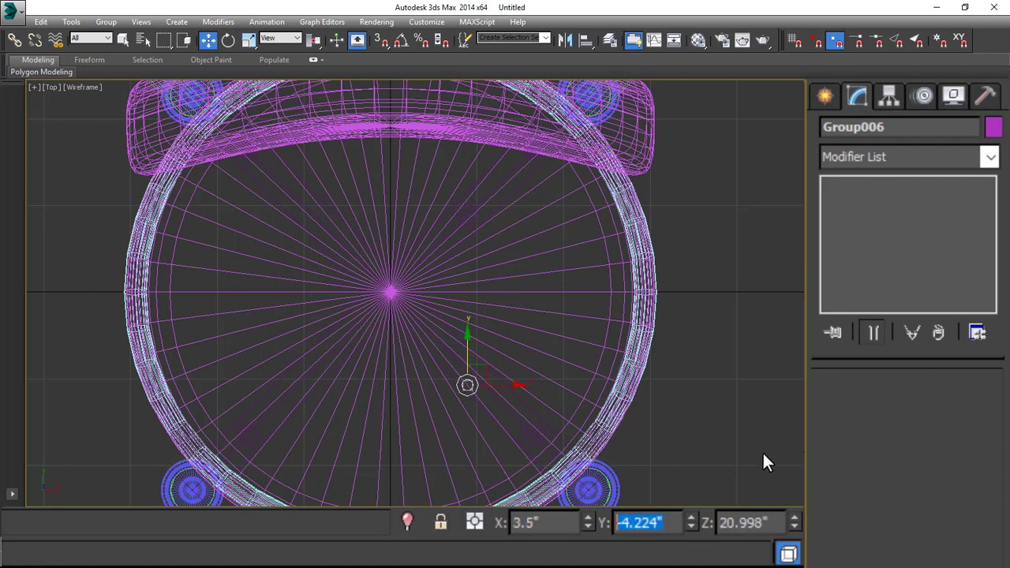
type("-3.5")
key("Return")
Step: Clone the front inner bolt along X to the opposite side and set the copy's X position to -3.5 inches
left_click_drag(510, 369, 366, 369, "shift")
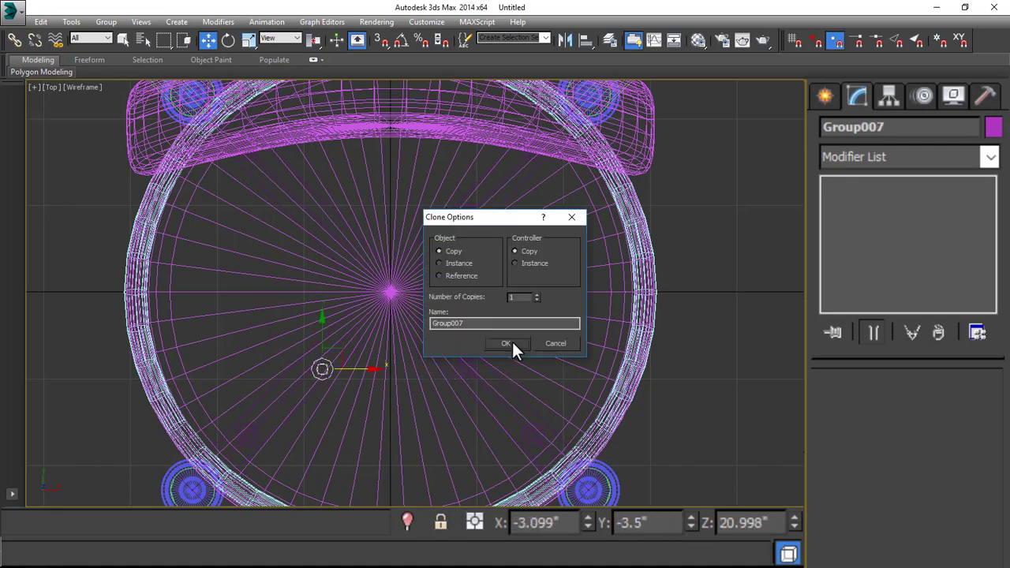
left_click(509, 344)
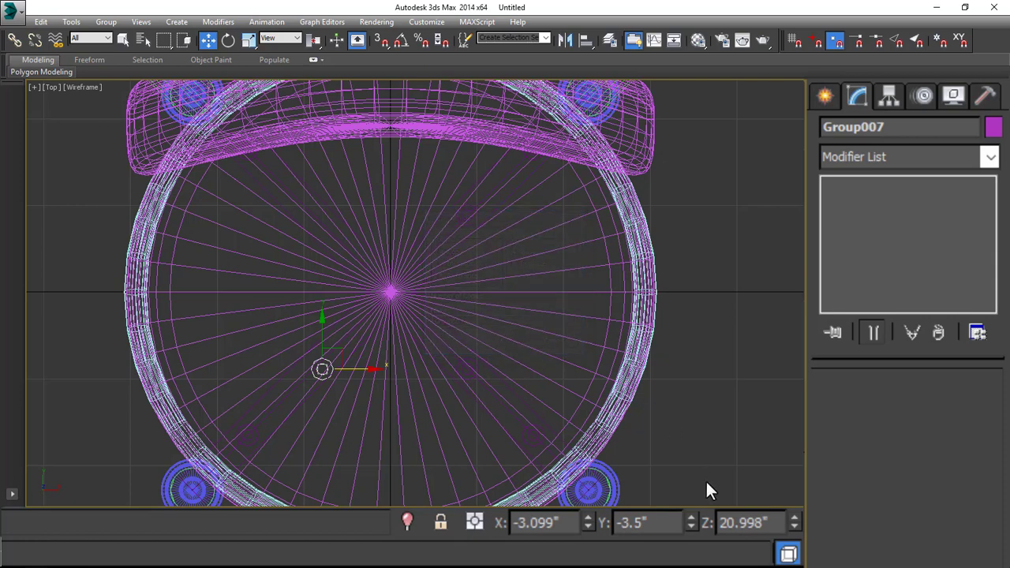
left_click_drag(562, 523, 408, 519)
type("-3.5")
key("Return")
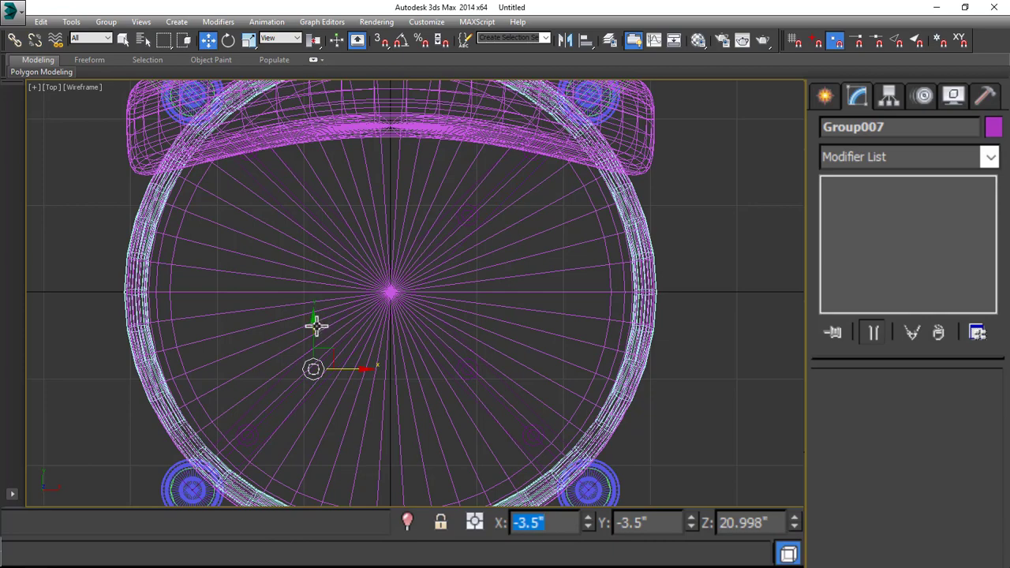
Step: Clone the bolt at X -3.5, Y -3.5 along Y toward the backrest and set the copy's Y position to 3.5 inches
left_click_drag(315, 323, 315, 192)
double_click(672, 522)
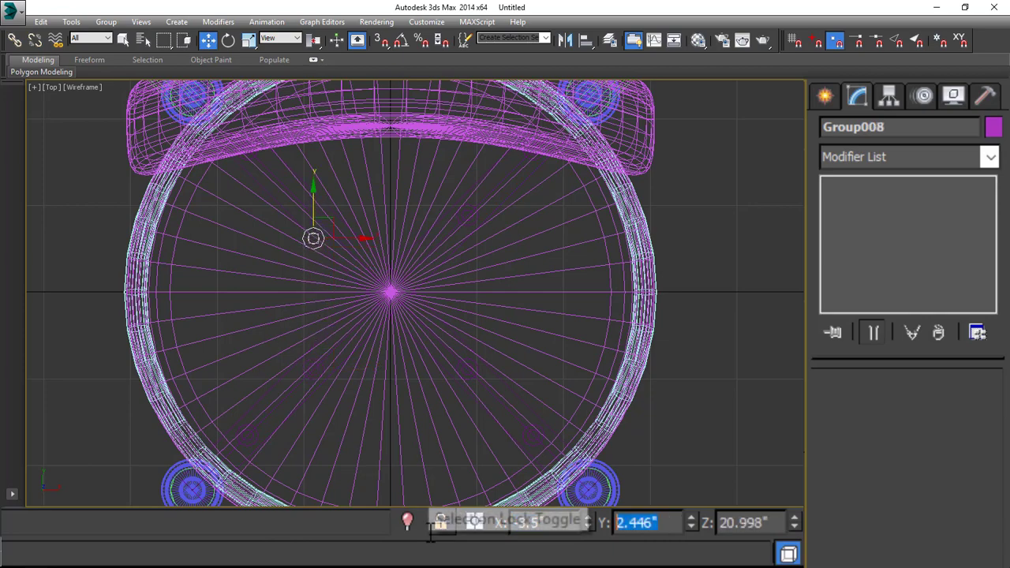
type("3.")
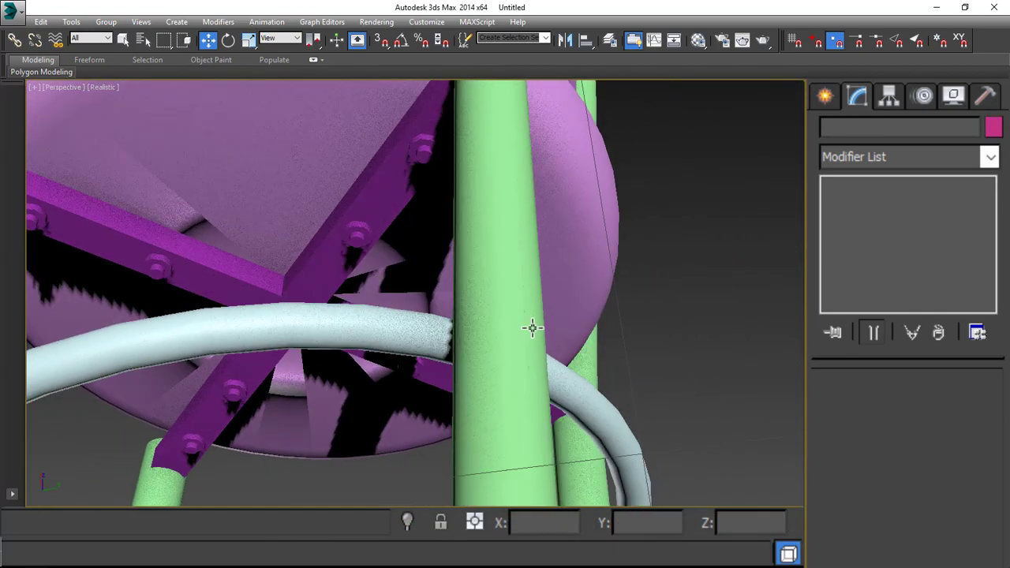
Step: Select the outer under-seat bolt at X 6.5, Y 6.5 and clone it up along Z to backrest height, about 41.5 inches
mouse_move(532, 329)
middle_mouse_down()
mouse_move(663, 309)
mouse_move(646, 352)
middle_mouse_up()
scroll(645, 316, "down", 3)
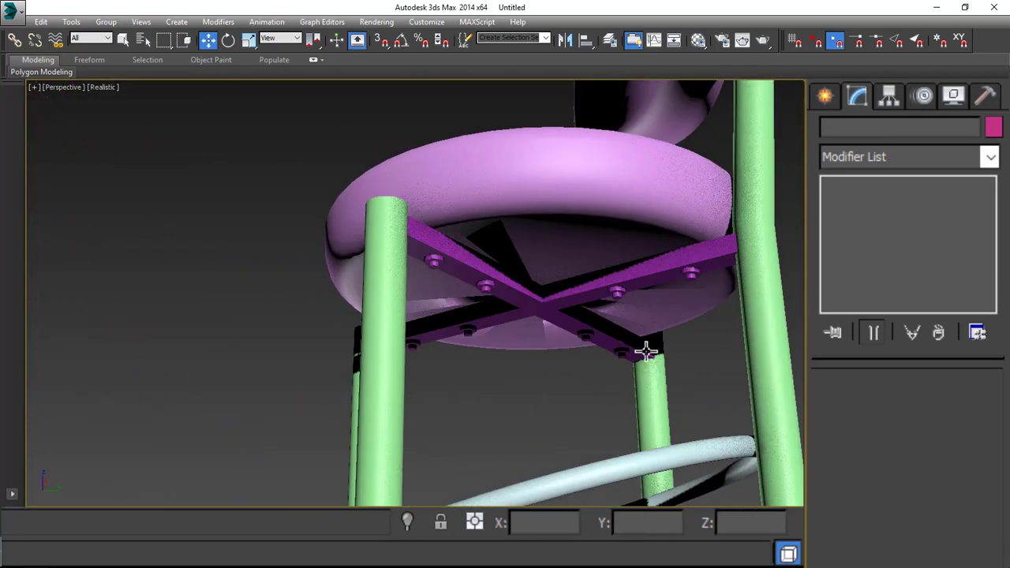
left_click(690, 273)
scroll(636, 293, "down", 5)
middle_click_drag(636, 292, 591, 304)
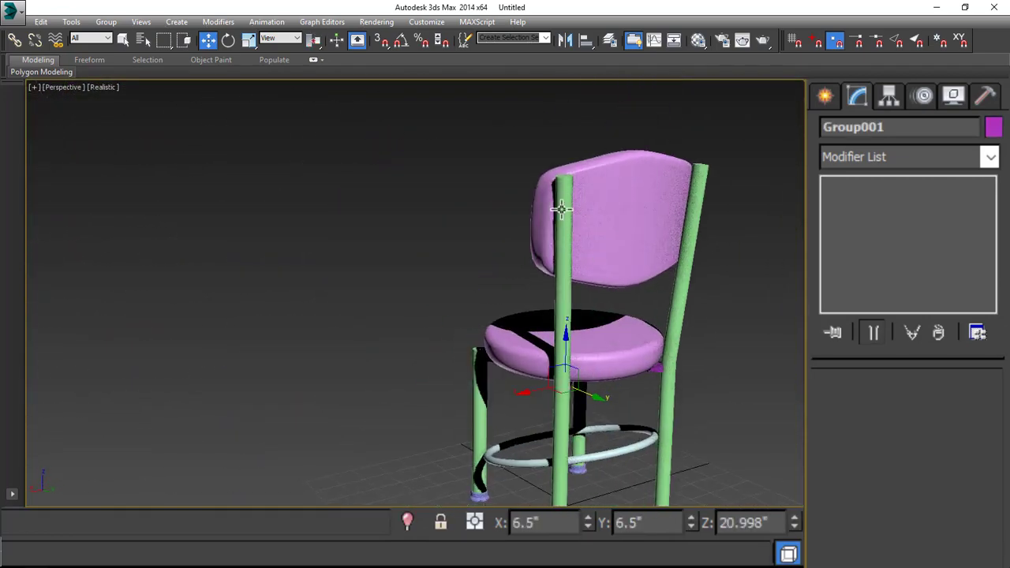
middle_click_drag(582, 362, 648, 311, "alt")
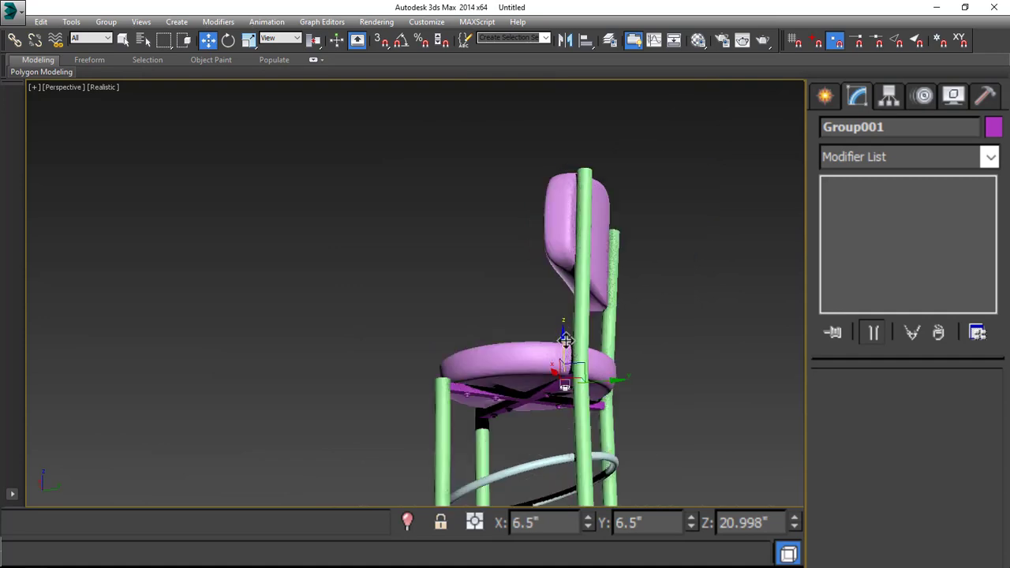
left_click_drag(566, 340, 557, 191, "shift")
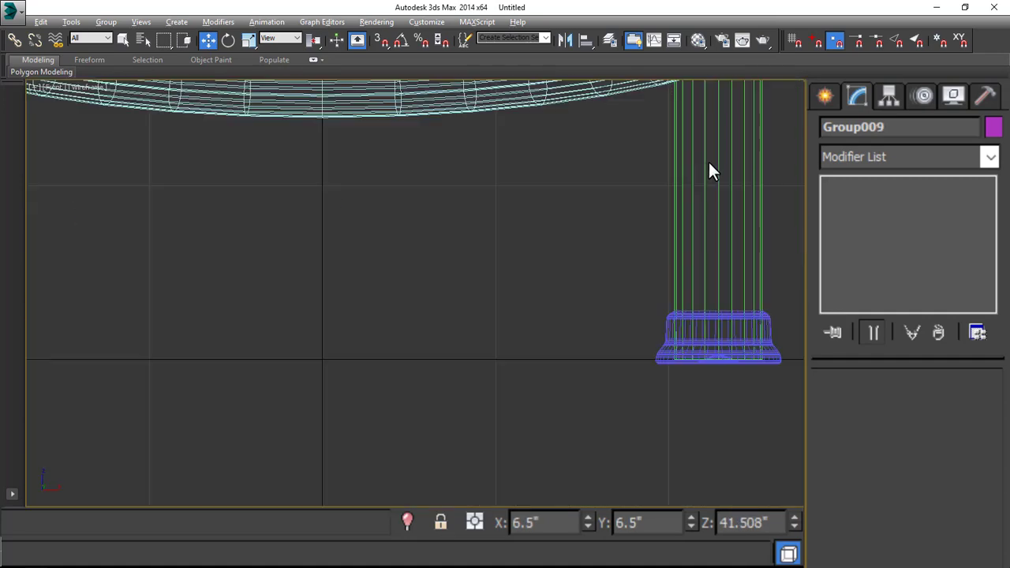
Step: In the Left view, rotate the raised bolt copy about the X axis to 86 degrees
scroll(677, 230, "down", 5)
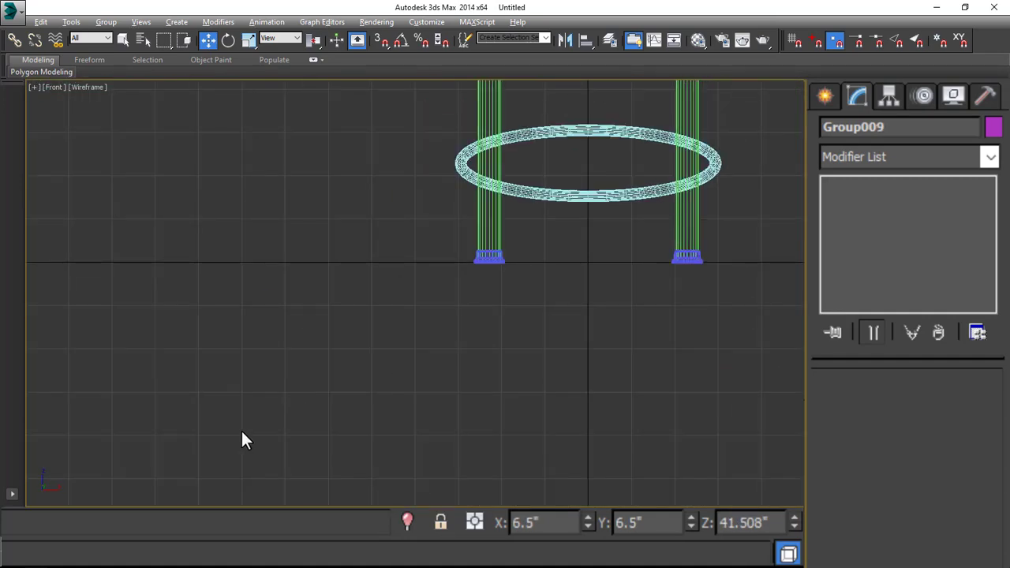
key("alt+w")
left_click_drag(632, 360, 642, 415)
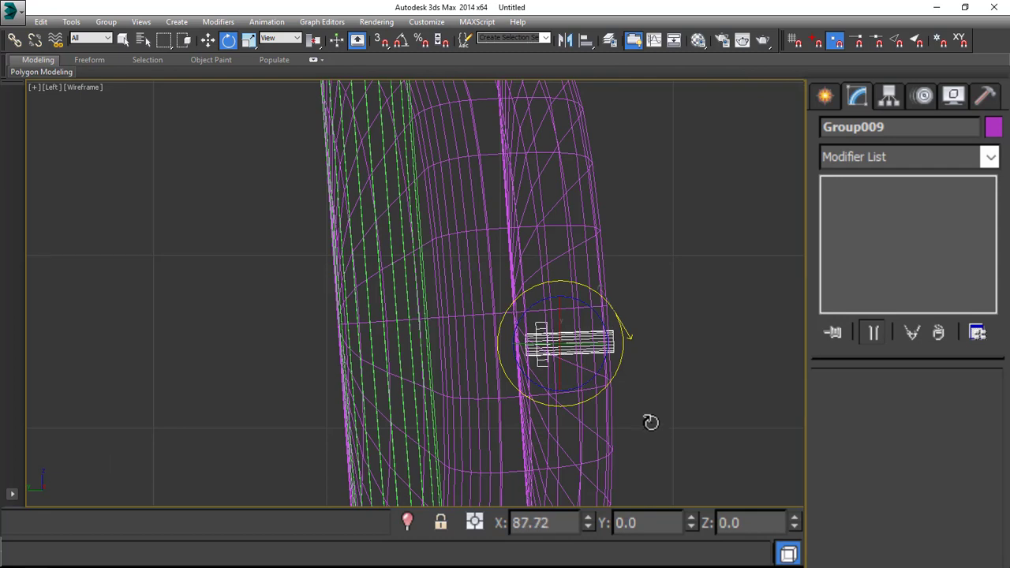
left_click_drag(566, 527, 327, 524)
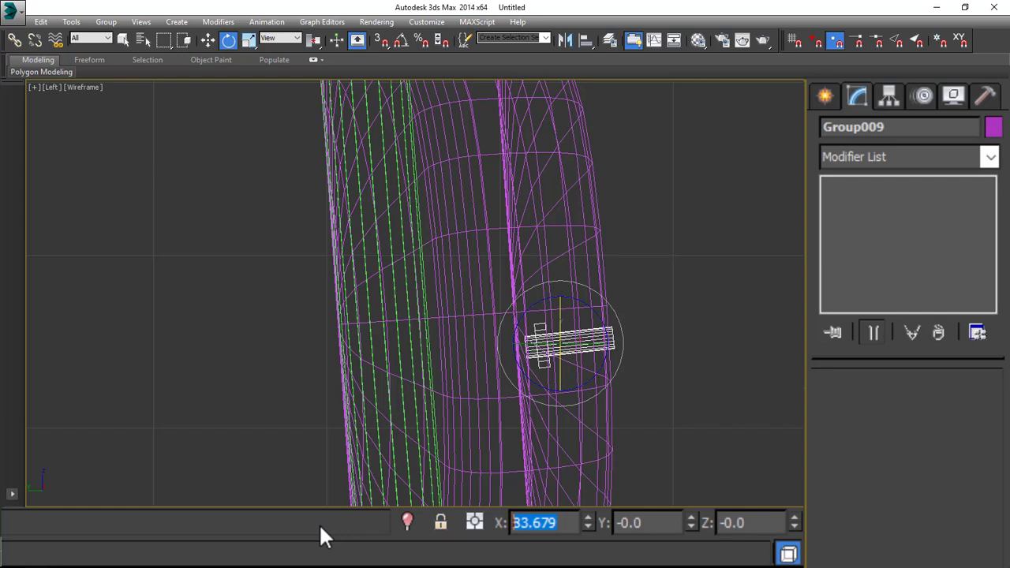
left_click_drag(573, 526, 372, 532)
type("86")
key("Return")
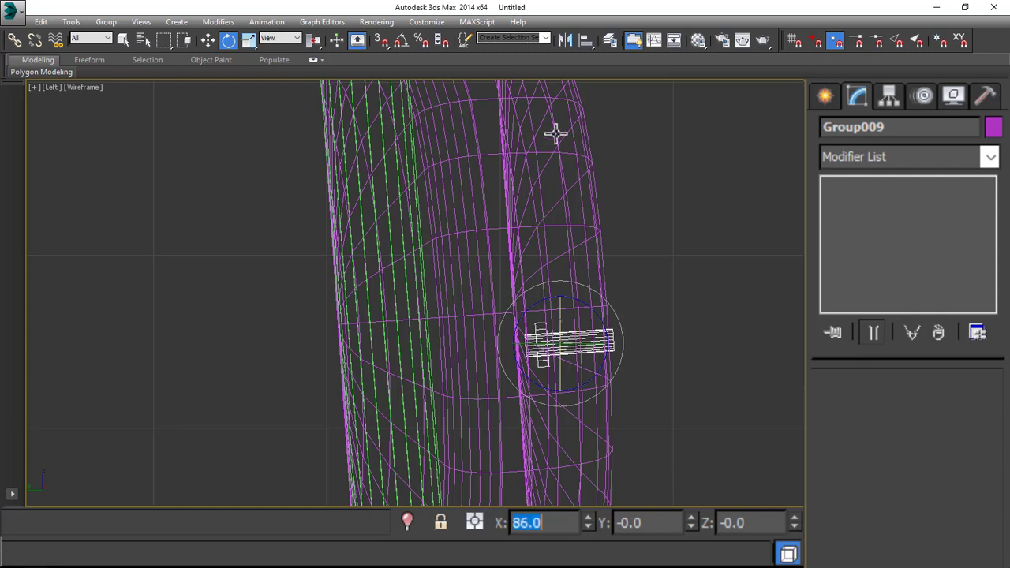
Step: Move the rotated bolt onto the slanted backrest post, at about X 10.5 and Y 11.02 inches
key("w")
left_click_drag(608, 343, 456, 345)
scroll(410, 347, "up", 5)
key("f")
scroll(533, 347, "down", 5)
scroll(544, 269, "up", 5)
scroll(649, 207, "up", 6)
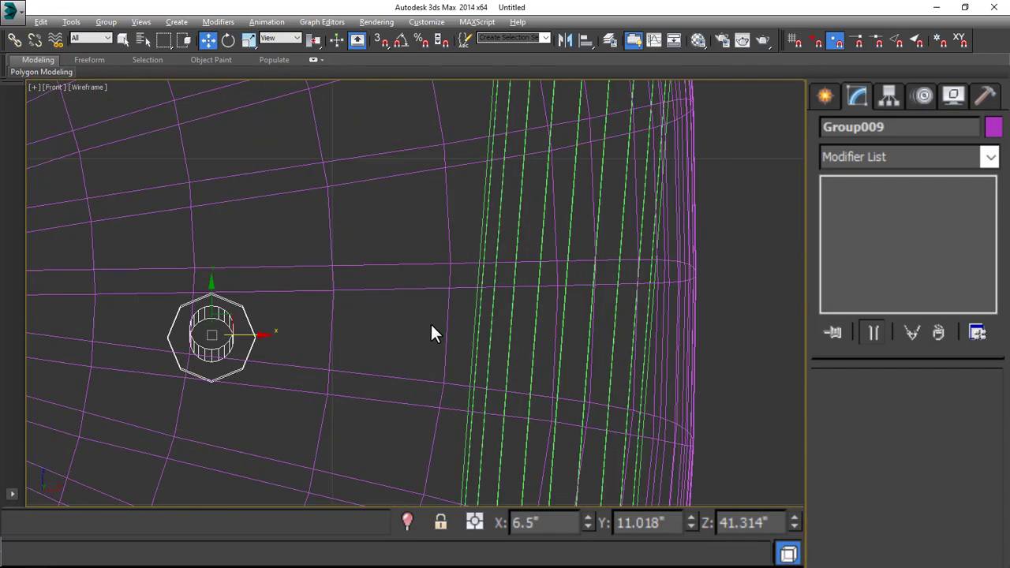
left_click_drag(256, 336, 604, 392)
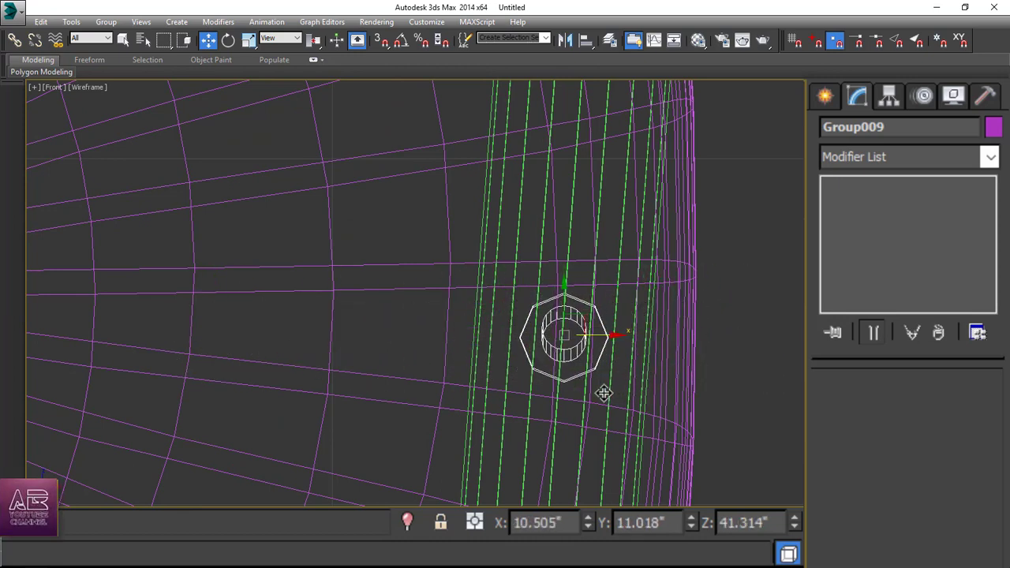
Step: Lower the bolt along the slanted post to about X 10.28 and Z 38.66 inches
scroll(608, 329, "down", 5)
scroll(621, 324, "up", 3)
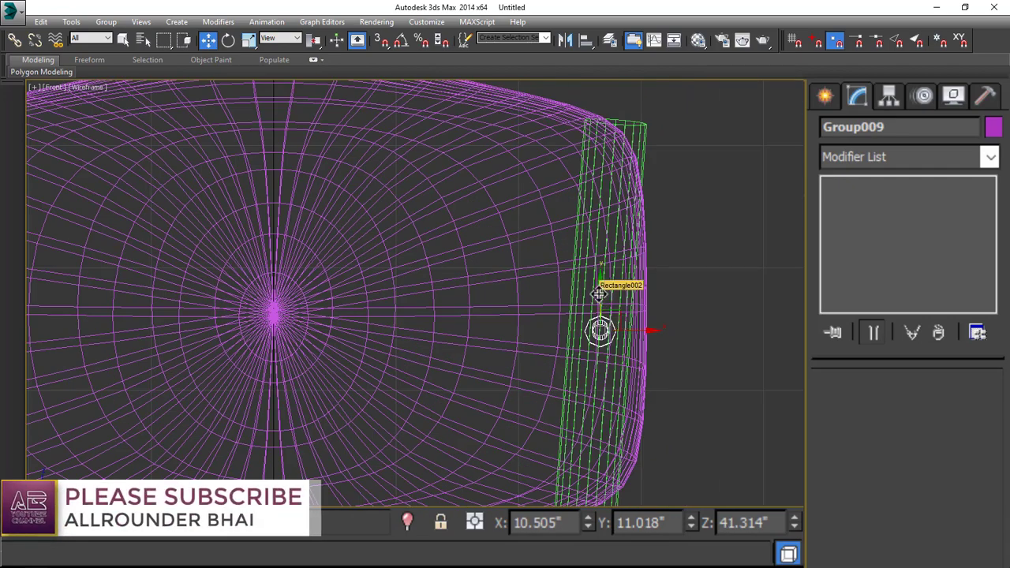
left_click_drag(605, 289, 604, 379)
scroll(605, 423, "up", 5)
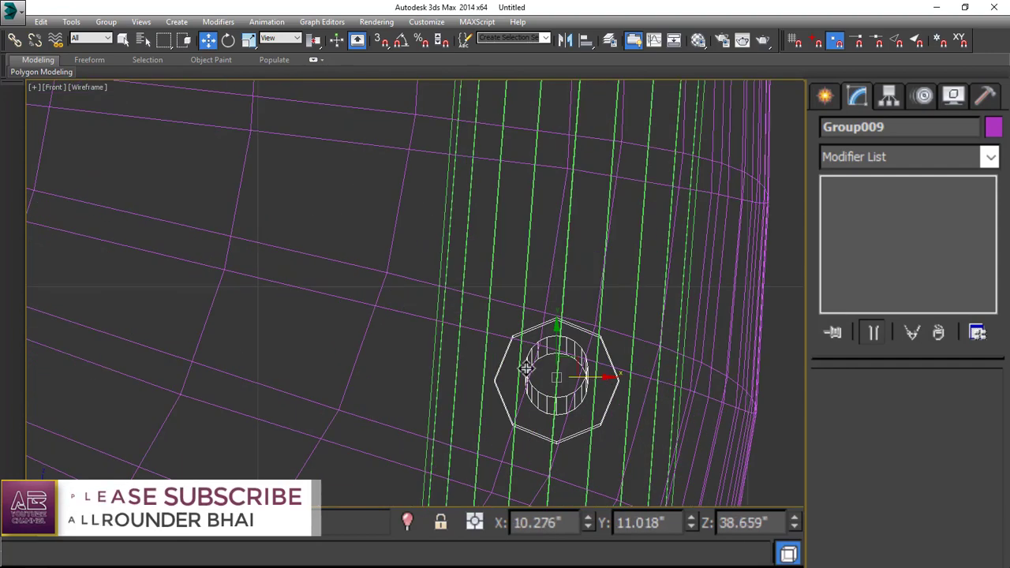
Step: Clone the bolt upward along the post in the Left view, placing the copy at about Y 11.31 and Z 45.32 inches
scroll(583, 384, "down", 3)
key("l")
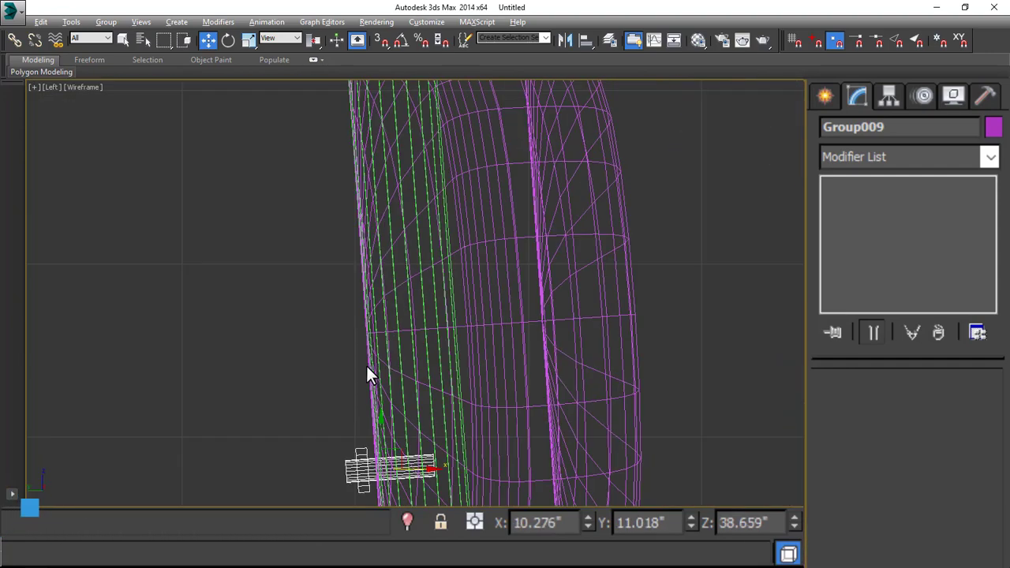
scroll(392, 398, "down", 2)
scroll(392, 399, "up", 6)
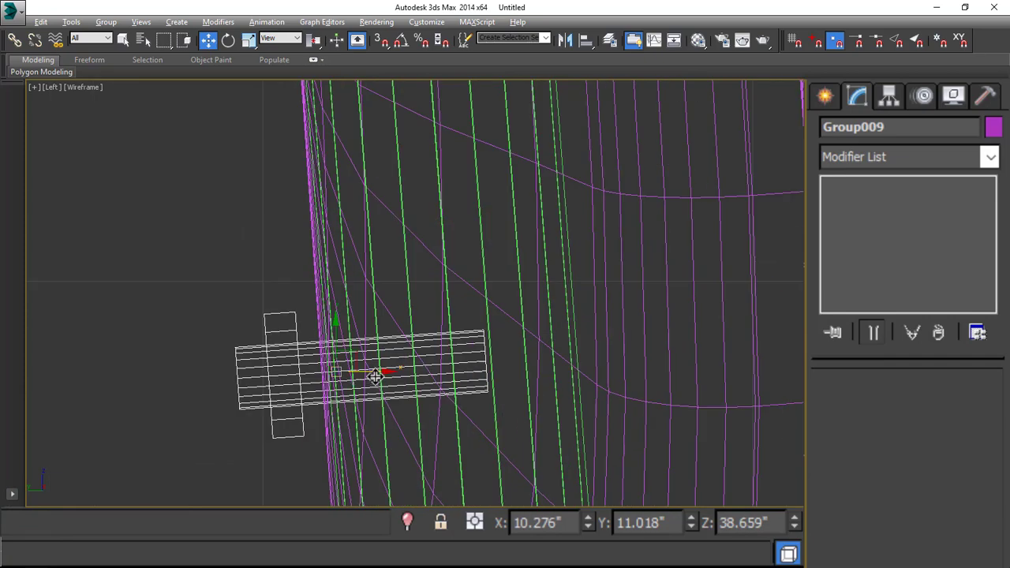
mouse_move(337, 372)
left_mouse_down()
mouse_move(402, 374)
mouse_move(388, 343)
mouse_move(393, 163)
left_mouse_up()
scroll(399, 424, "down", 5)
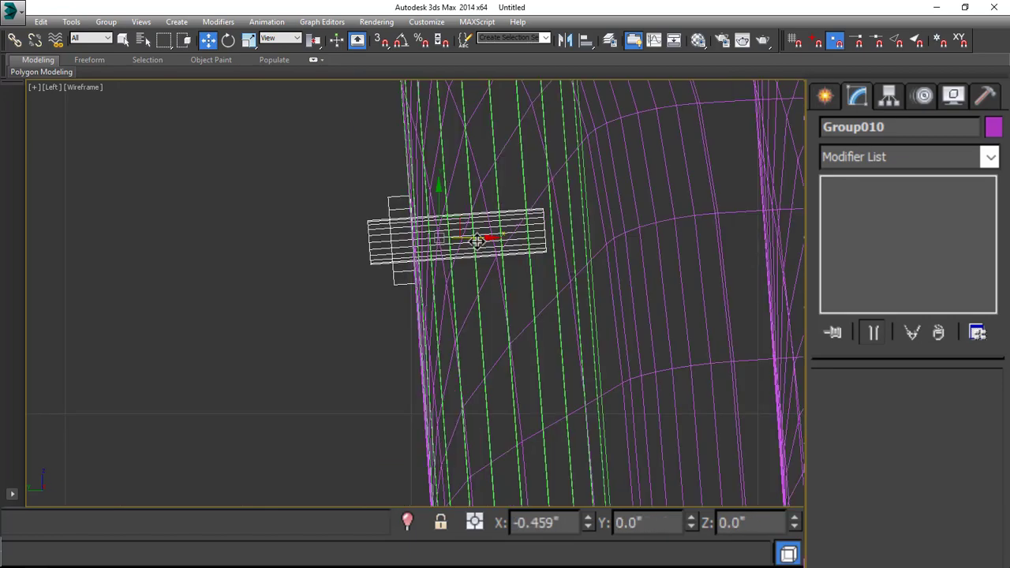
left_click_drag(478, 239, 476, 241)
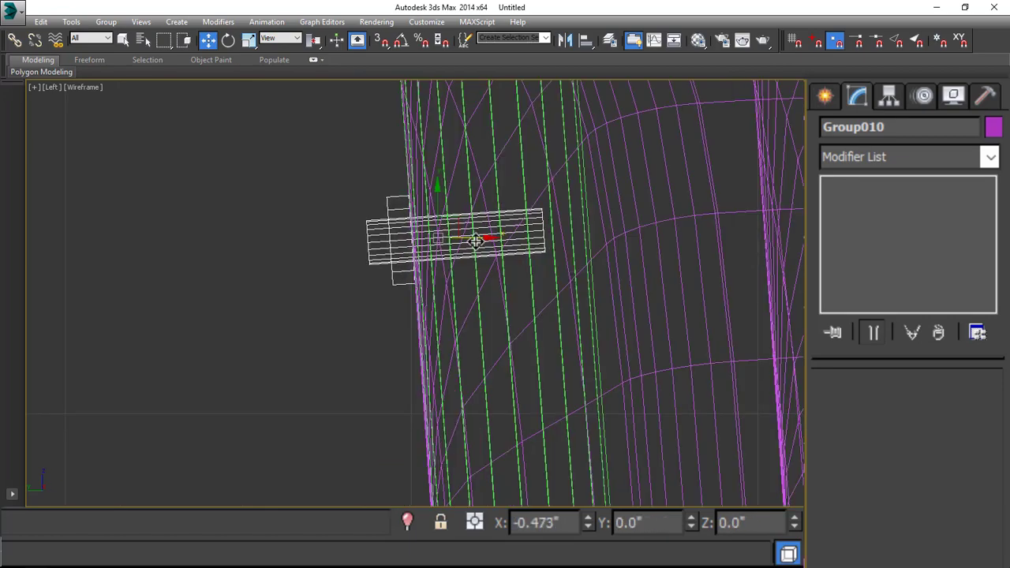
Step: In the Front view, move the upper bolt along X to about 10.79 inches to centre it on the post
key("alt+w")
right_click(787, 171)
key("alt+w")
scroll(652, 209, "up", 5)
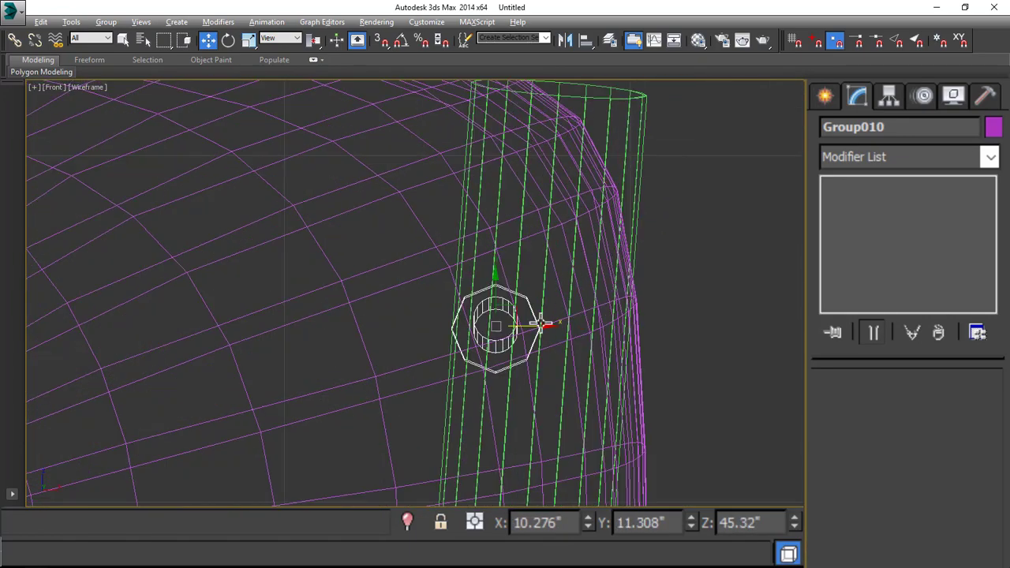
left_click_drag(539, 328, 584, 333)
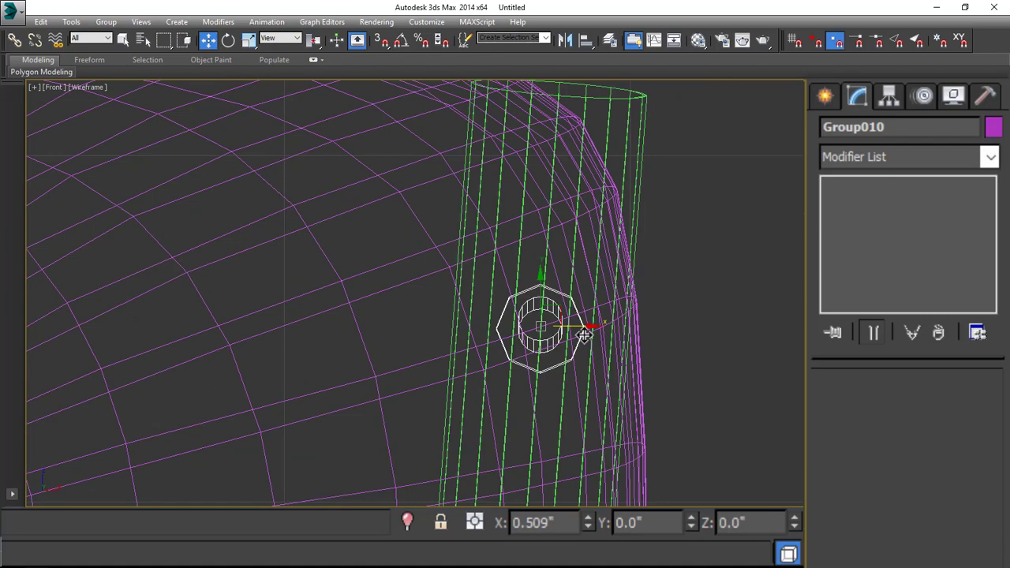
Step: Select both backrest bolts and clone them along X onto the opposite backrest post
scroll(606, 272, "down", 5)
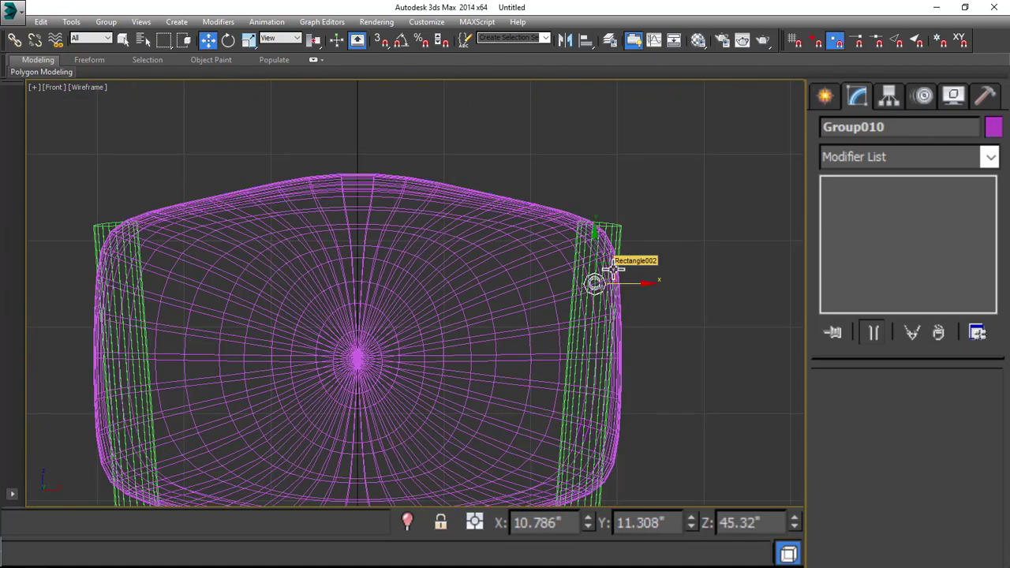
left_click(583, 434, "ctrl")
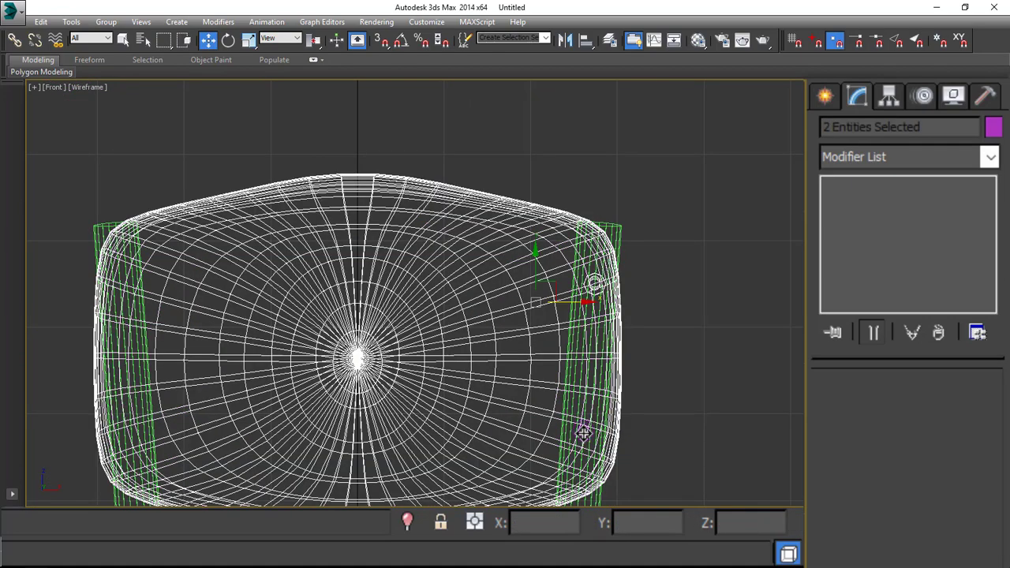
left_click(583, 433)
scroll(612, 282, "up", 6)
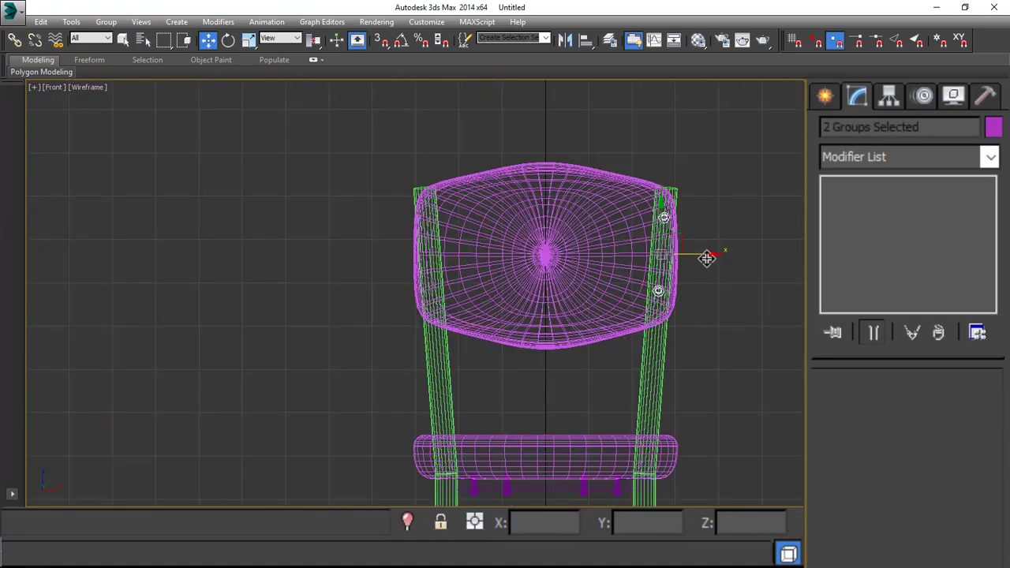
left_click_drag(706, 258, 473, 264)
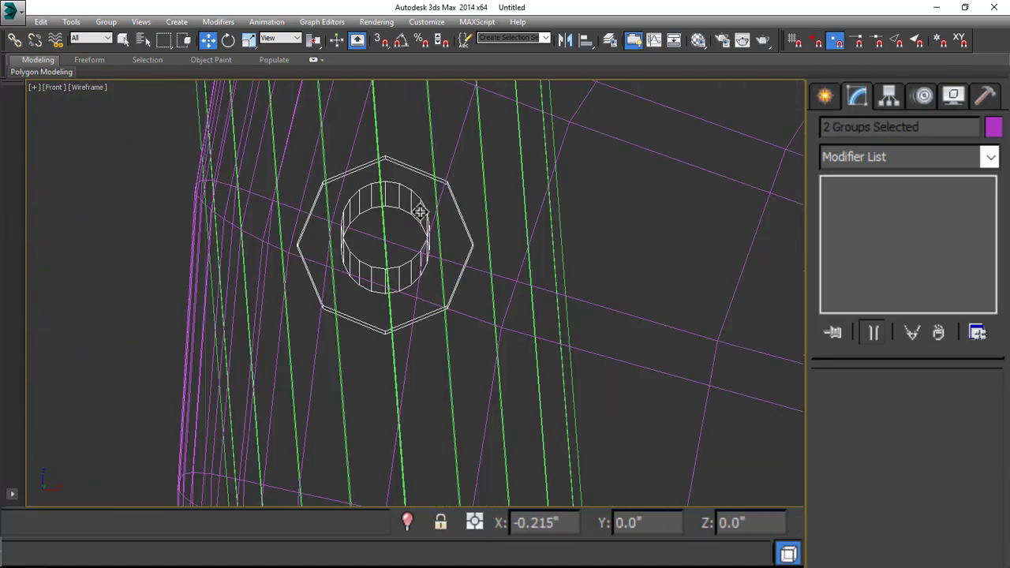
Step: Select the upper bolt copy and move it along X to centre it on the opposite post
scroll(419, 212, "down", 6)
scroll(398, 325, "up", 5)
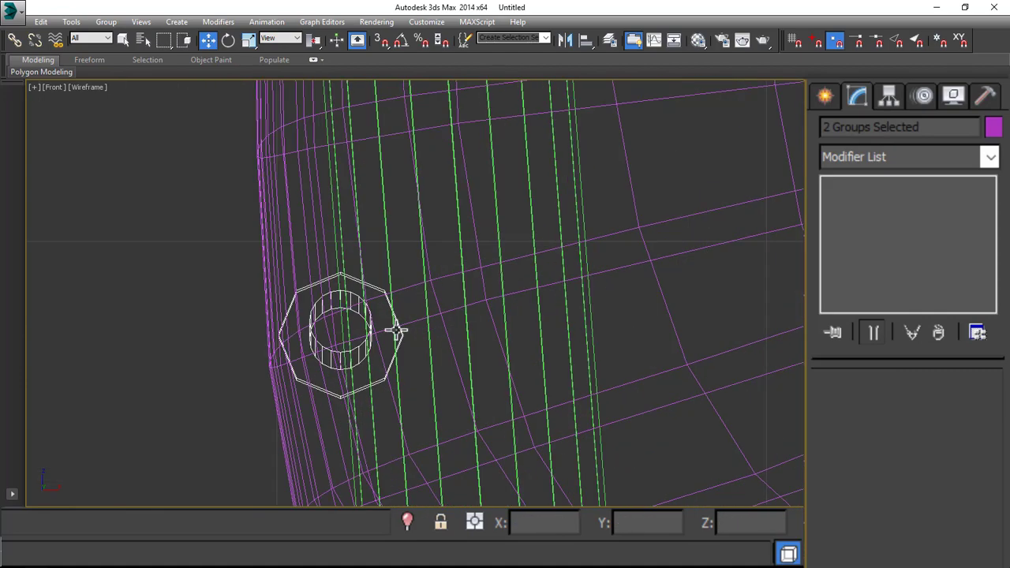
left_click(389, 323)
left_click_drag(383, 329, 472, 332)
Step: Inspect the chair in the Perspective view from behind and from the front to check the backrest bolts
scroll(276, 284, "down", 5)
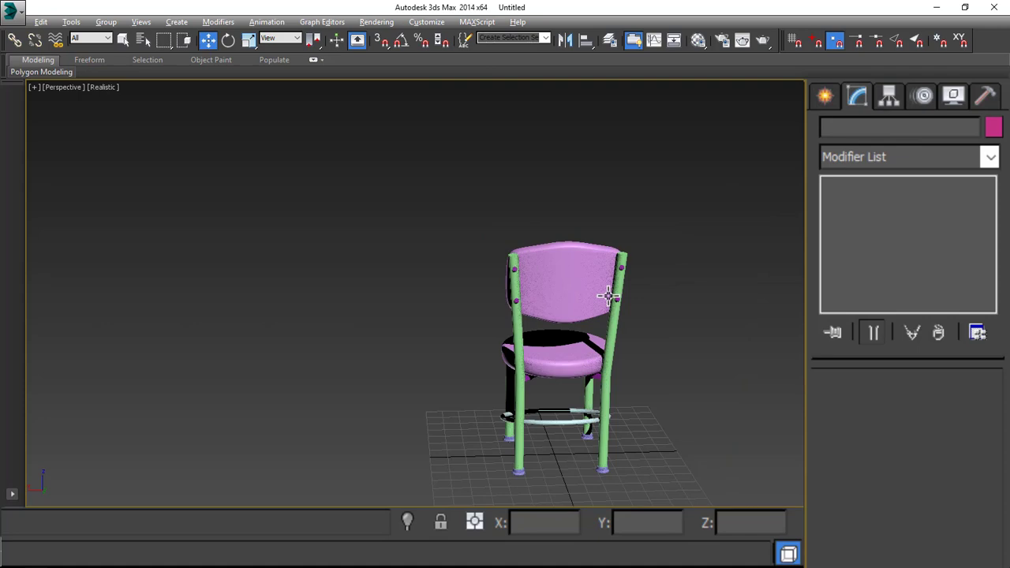
middle_click_drag(604, 295, 462, 316, "alt")
scroll(460, 315, "up", 7)
middle_click_drag(678, 325, 774, 323, "alt")
middle_click_drag(774, 315, 546, 285)
scroll(631, 286, "down", 6)
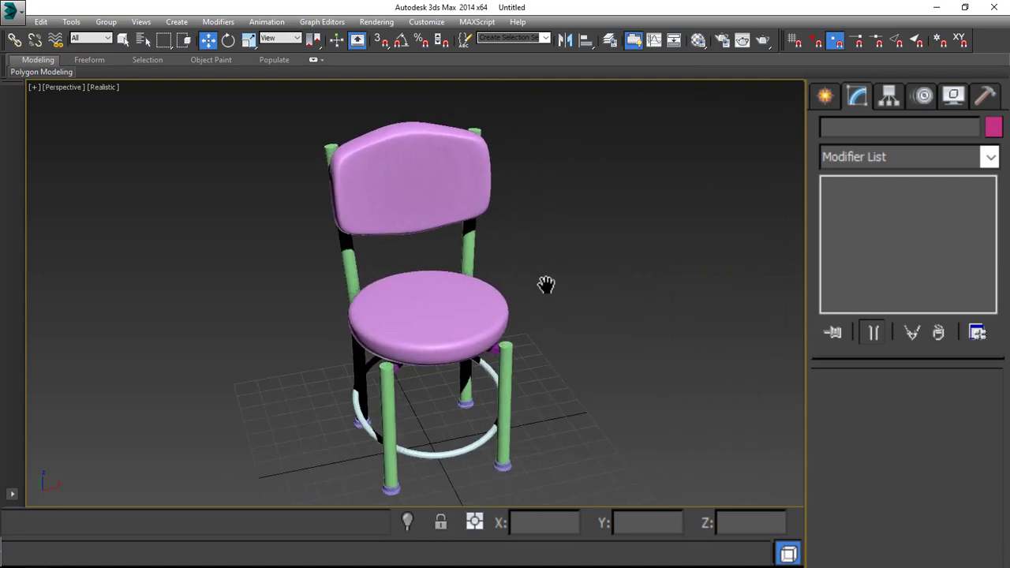
scroll(555, 268, "down", 2)
Step: Select every part of the chair, set the object color to the light grey custom color, and deselect
key("ctrl+a")
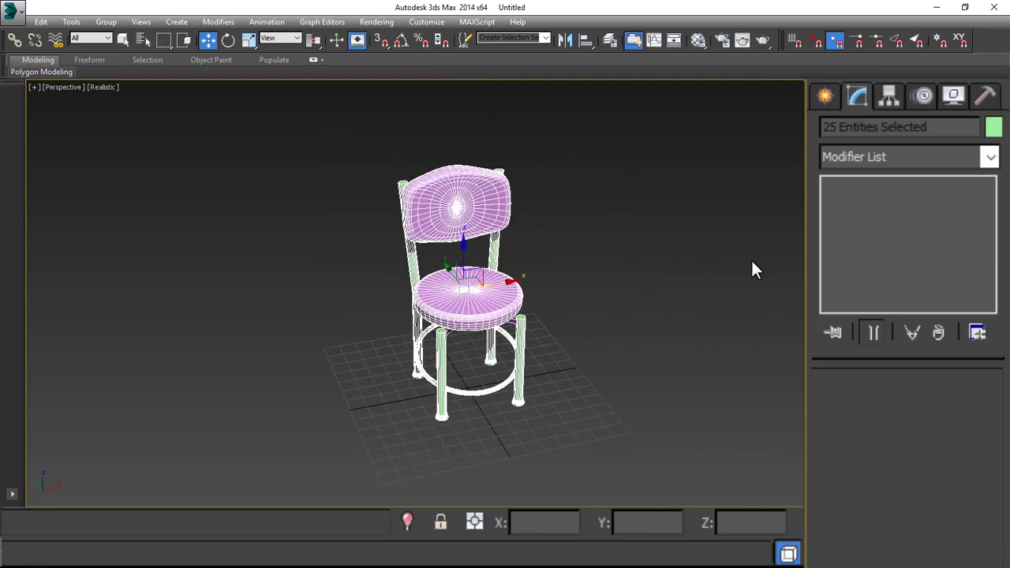
left_click(993, 127)
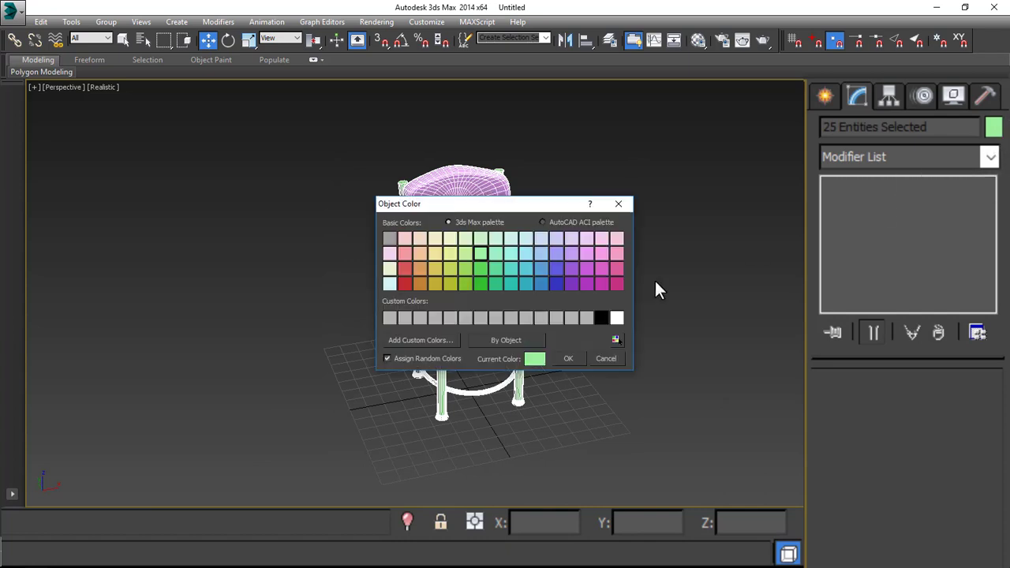
left_click(590, 316)
left_click(567, 359)
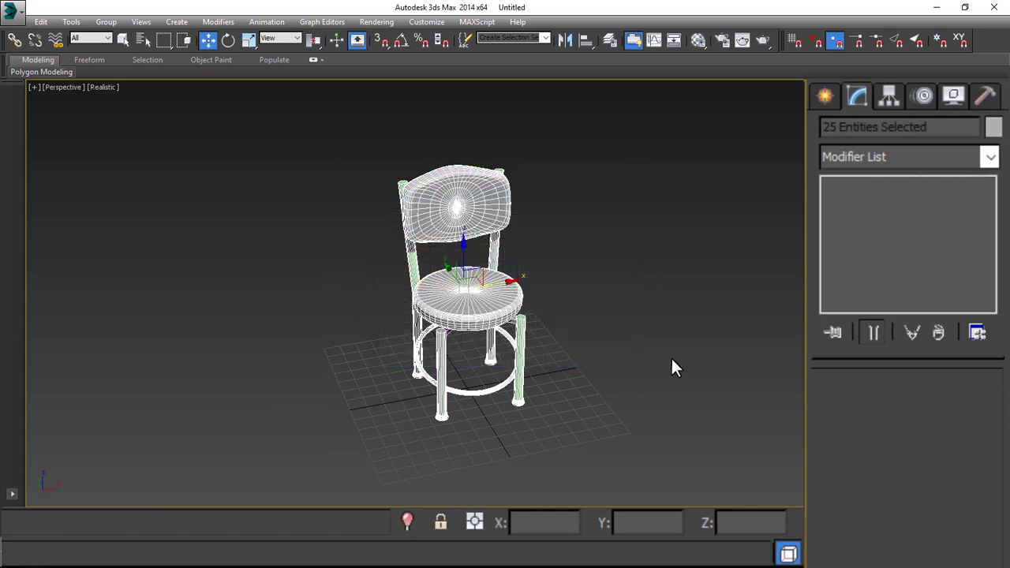
left_click(671, 357)
Step: Select the seat and the backrest and set their object color to the black custom color
scroll(455, 292, "up", 2)
left_click(457, 295)
left_click(488, 146, "ctrl")
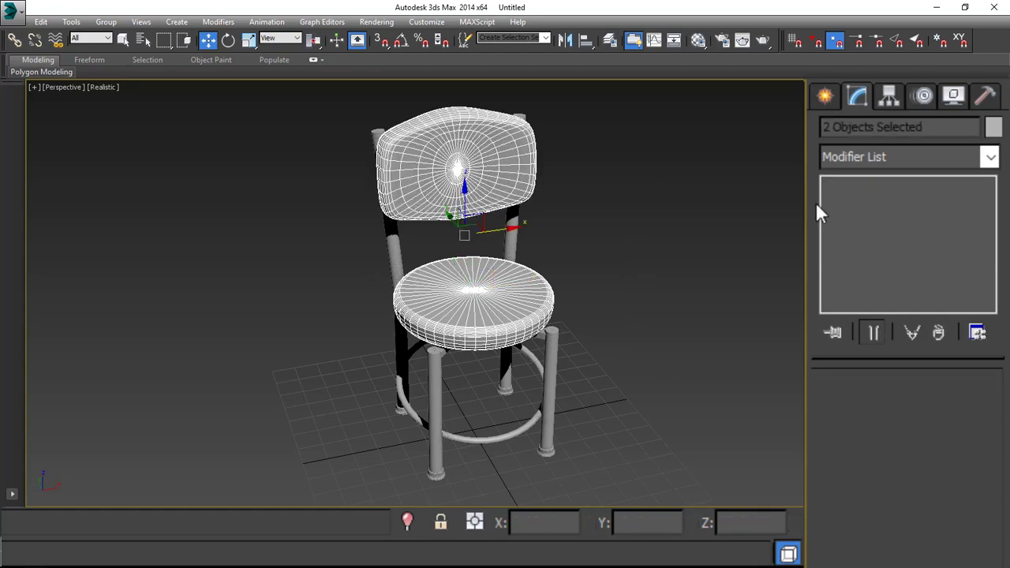
left_click(993, 127)
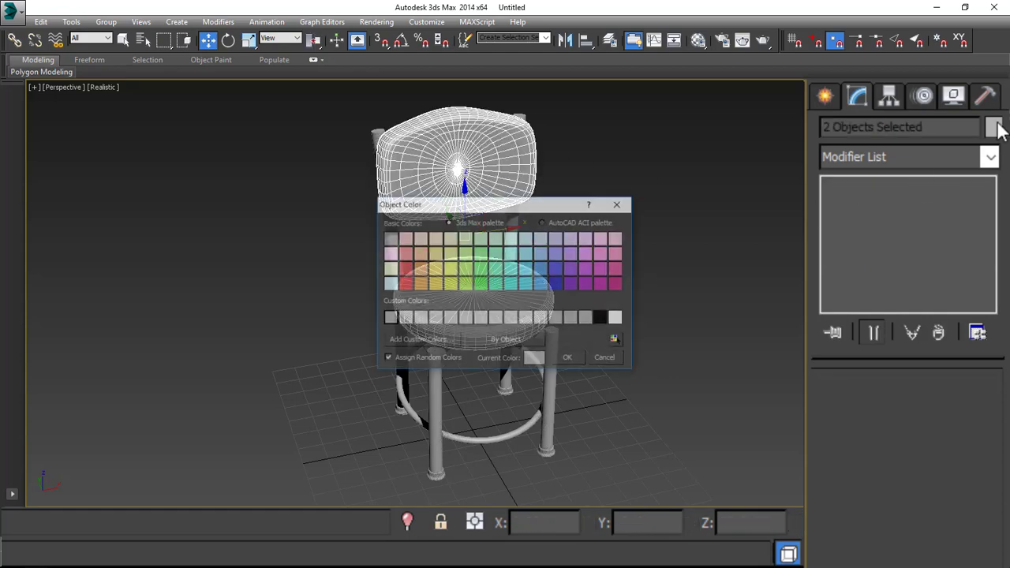
left_click(601, 317)
left_click(571, 360)
Step: Select the four foot caps under the chair legs and set their object color to the black custom color
middle_click_drag(644, 415, 621, 404, "alt")
scroll(635, 379, "up", 8)
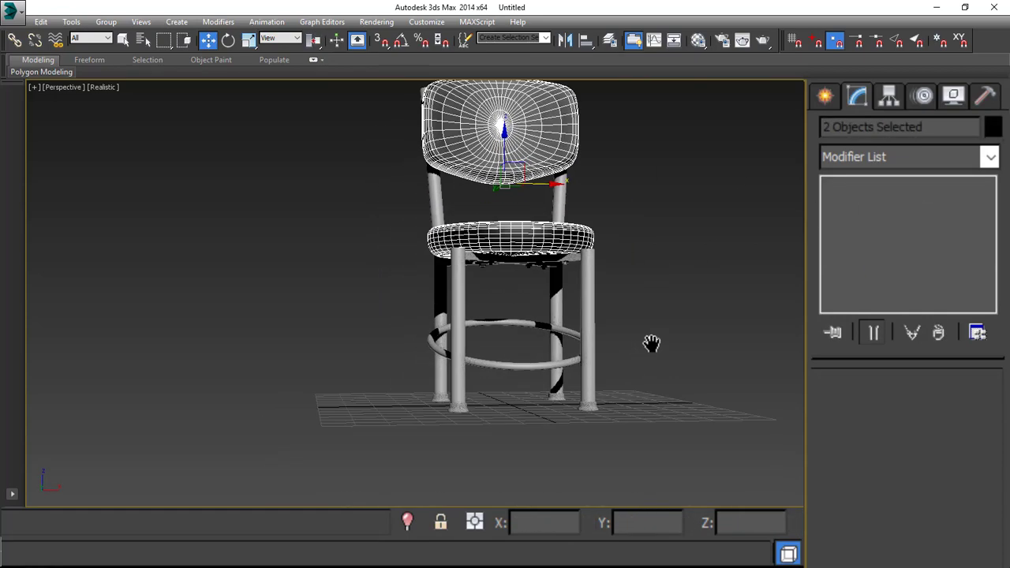
left_click(578, 404)
left_click(655, 426, "ctrl")
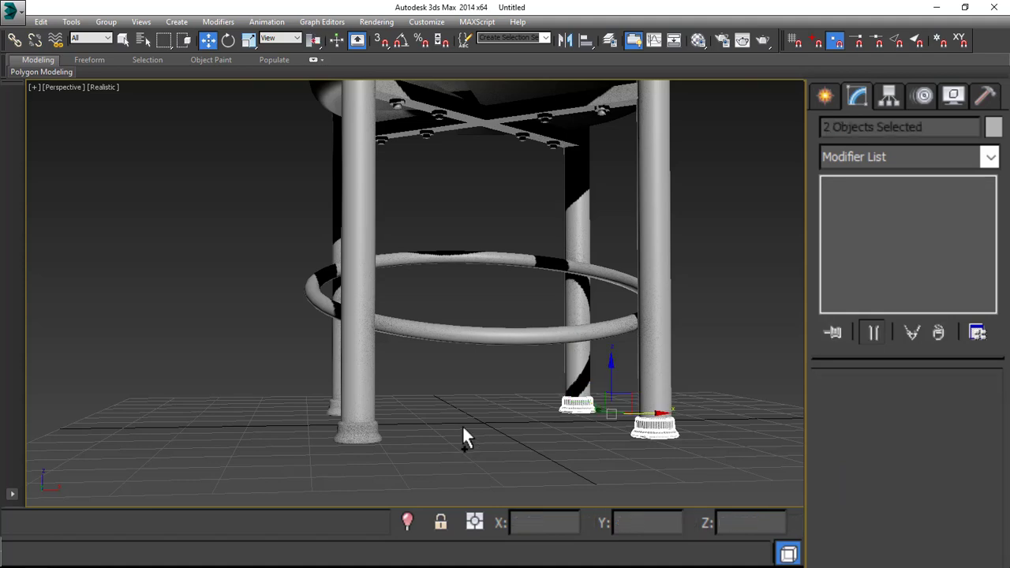
left_click(354, 430, "ctrl")
left_click(333, 408, "ctrl")
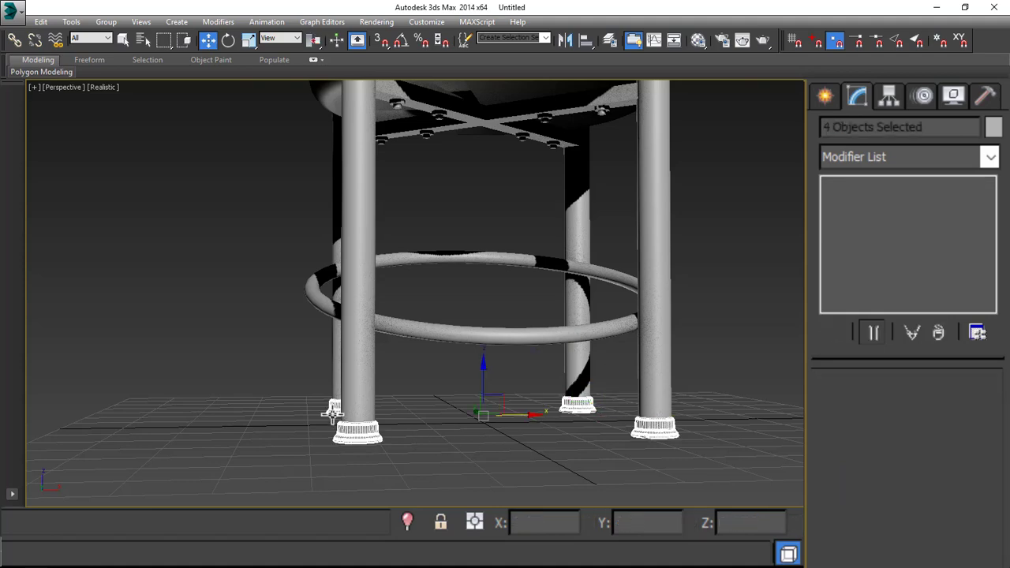
left_click(993, 128)
left_click(610, 314)
left_click(570, 361)
Step: Select all parts of the chair and group them under the name chair
key("ctrl+a")
key("z")
middle_click_drag(555, 228, 492, 262)
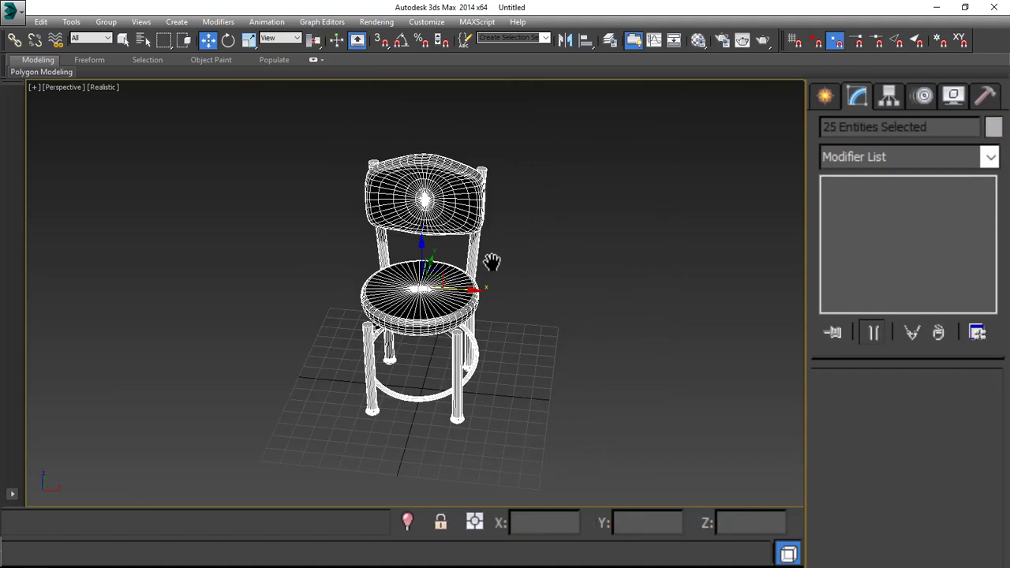
left_click(103, 22)
left_click(133, 39)
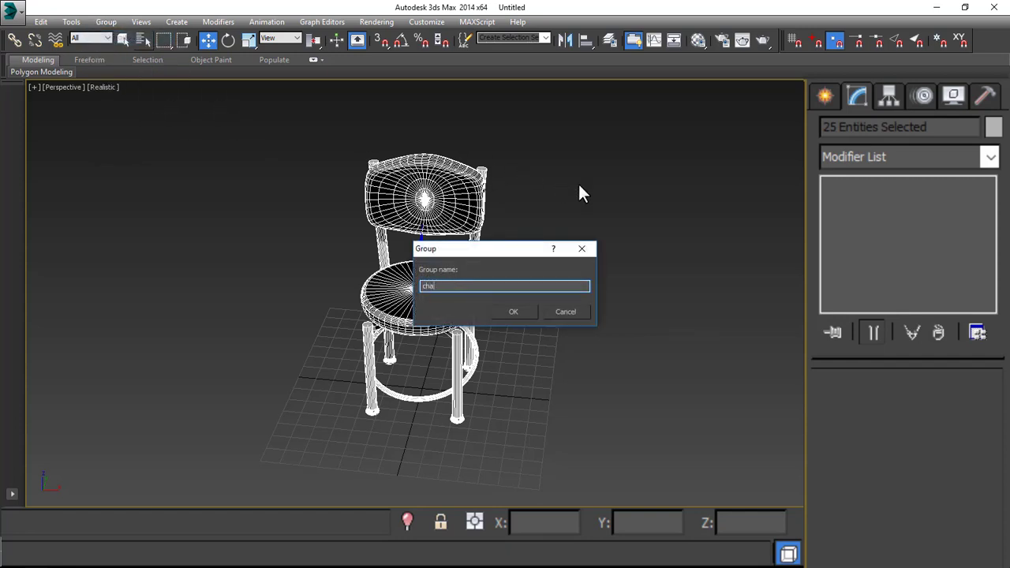
type("chair")
key("Return")
Step: Clone the chair group along X to place a copy beside the original
left_click_drag(452, 351, 680, 347, "shift")
left_click(509, 343)
Step: Mirror the copied chair on the Y axis with No Clone and adjust its position along X
left_click(565, 39)
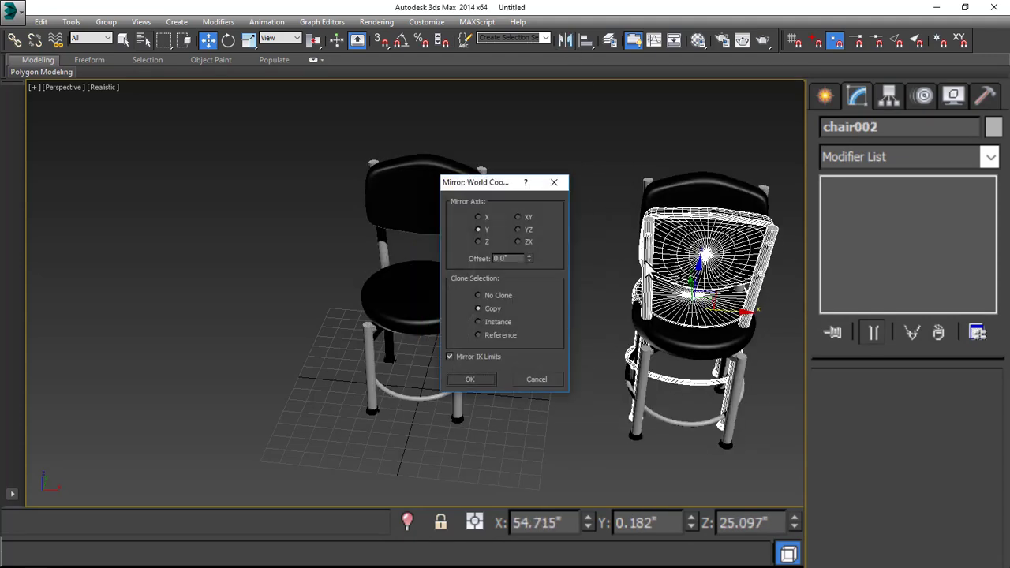
left_click(478, 295)
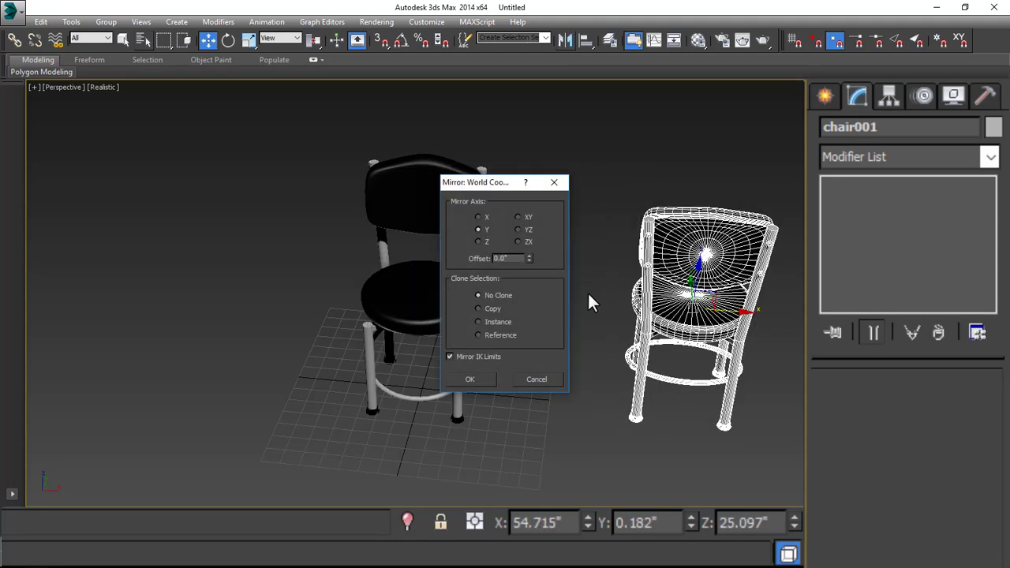
left_click(468, 379)
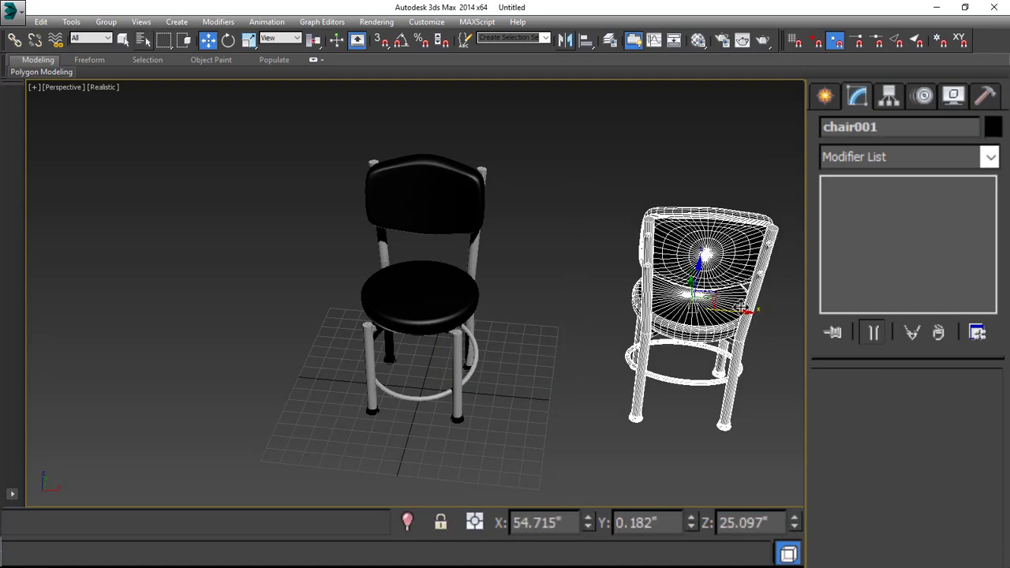
left_click_drag(742, 308, 783, 322)
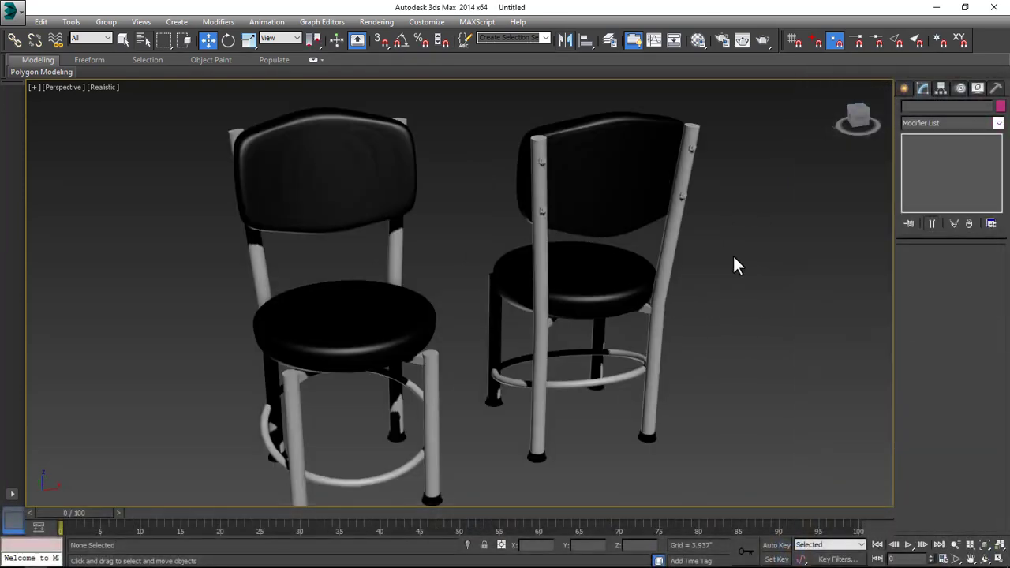
Step: Save the scene to the Desktop as a 3ds Max file named chair and close the program
left_click(13, 9)
left_click(57, 128)
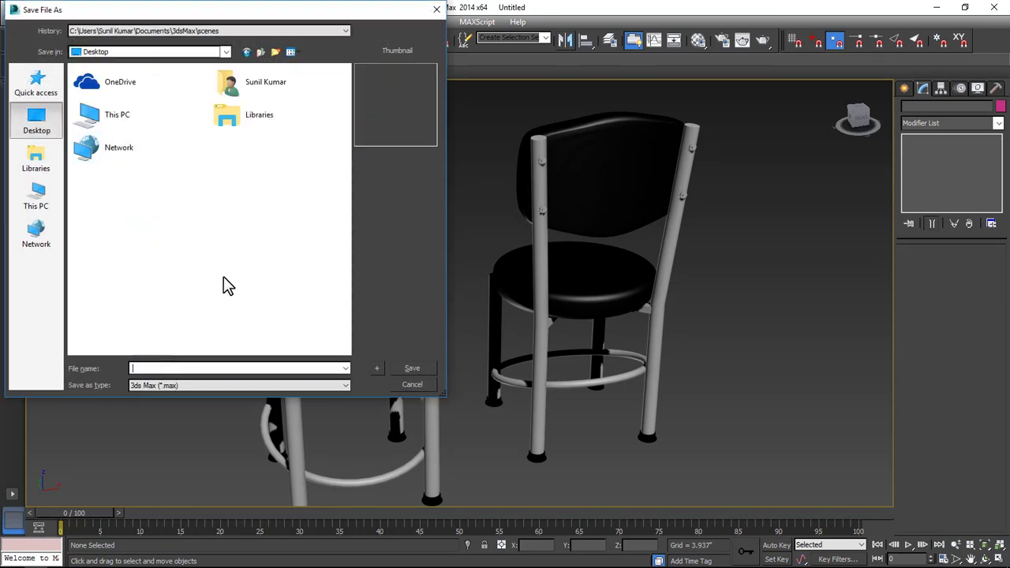
type("chair")
key("Return")
left_click(993, 7)
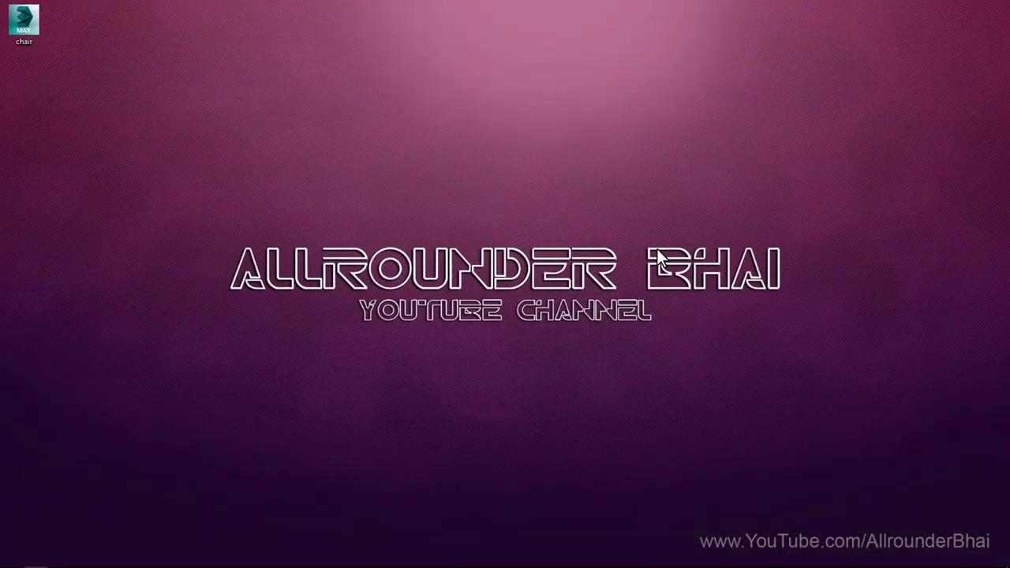